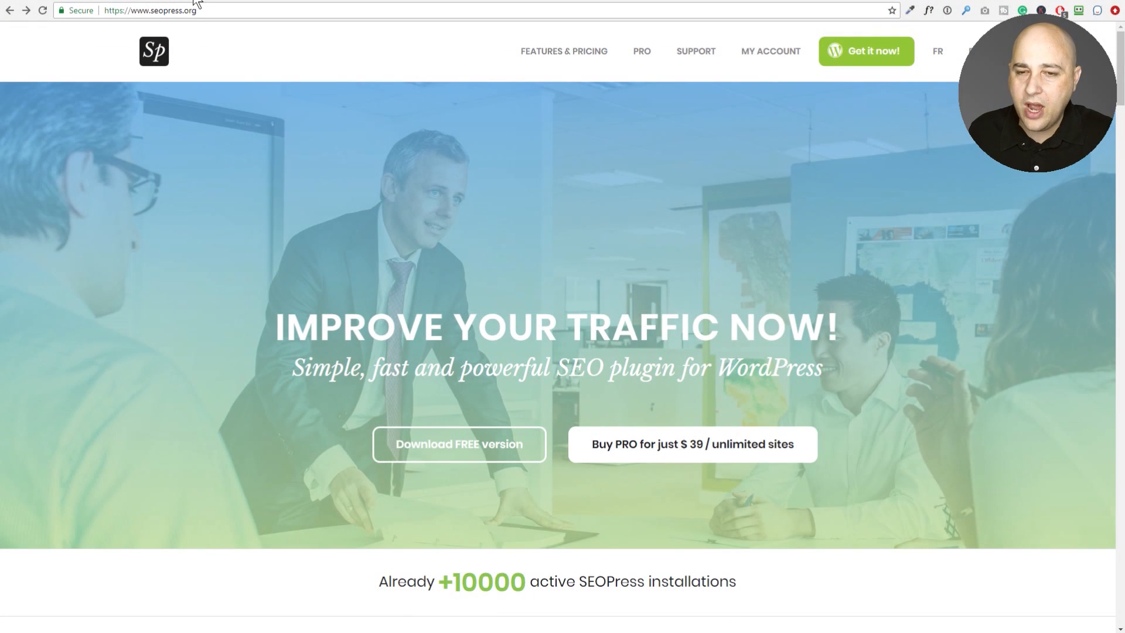
Switch to the WordPress dashboards of the SEOPress Pro and SEOPress Free sites and open their installed plugins lists
{"action": "left_click", "coordinate": [261, 1]}
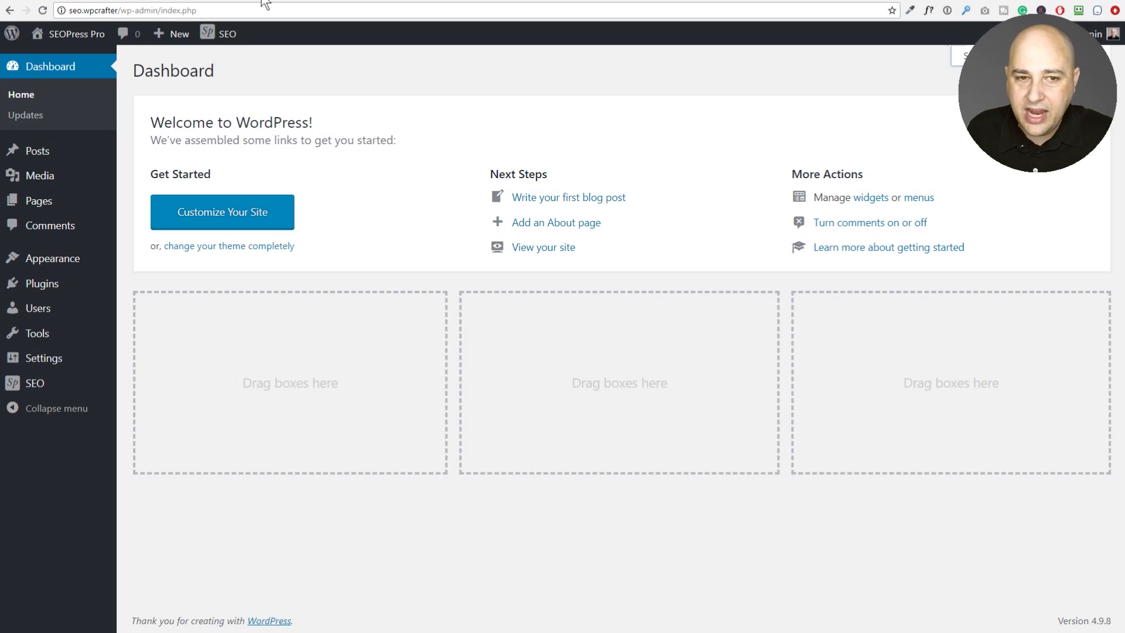
{"action": "mouse_move", "coordinate": [83, 36]}
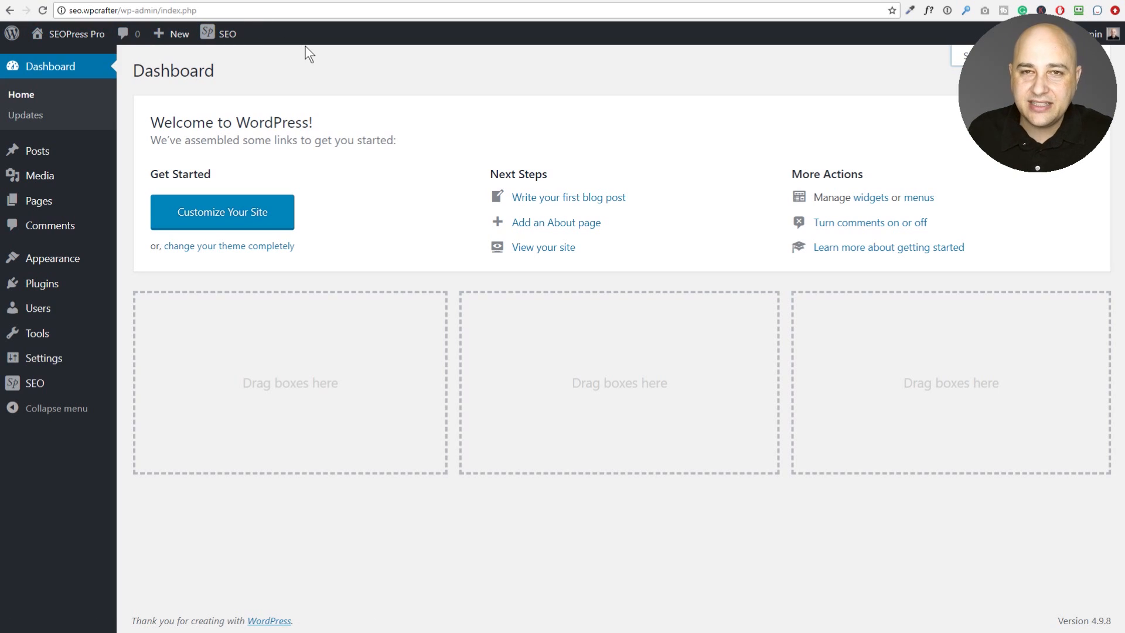
{"action": "left_click", "coordinate": [344, 1]}
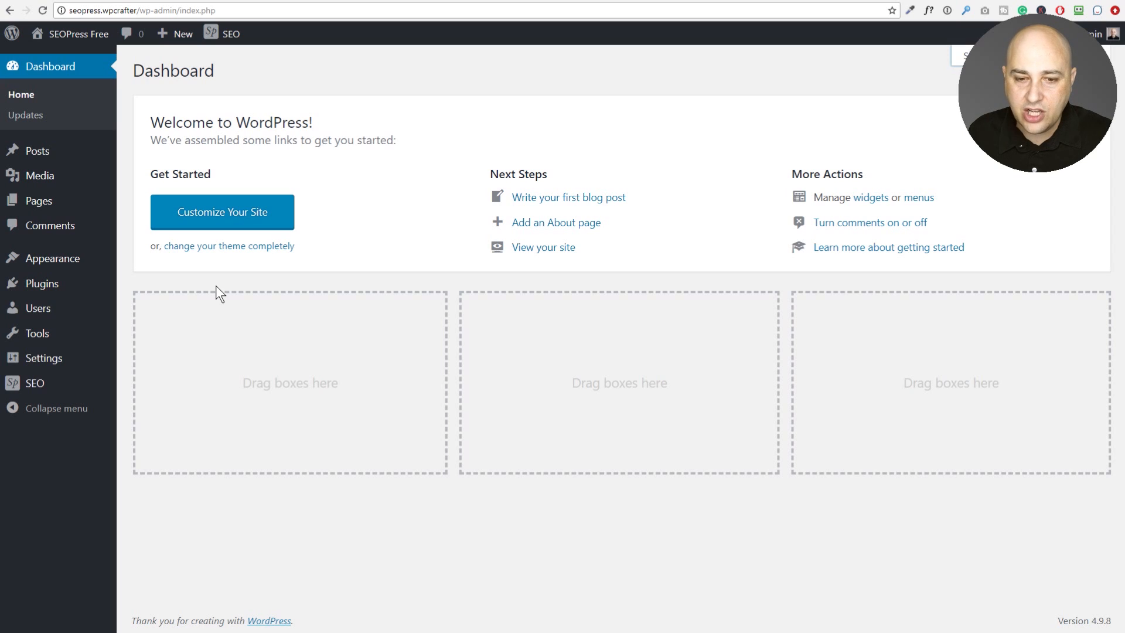
{"action": "left_click", "coordinate": [51, 285]}
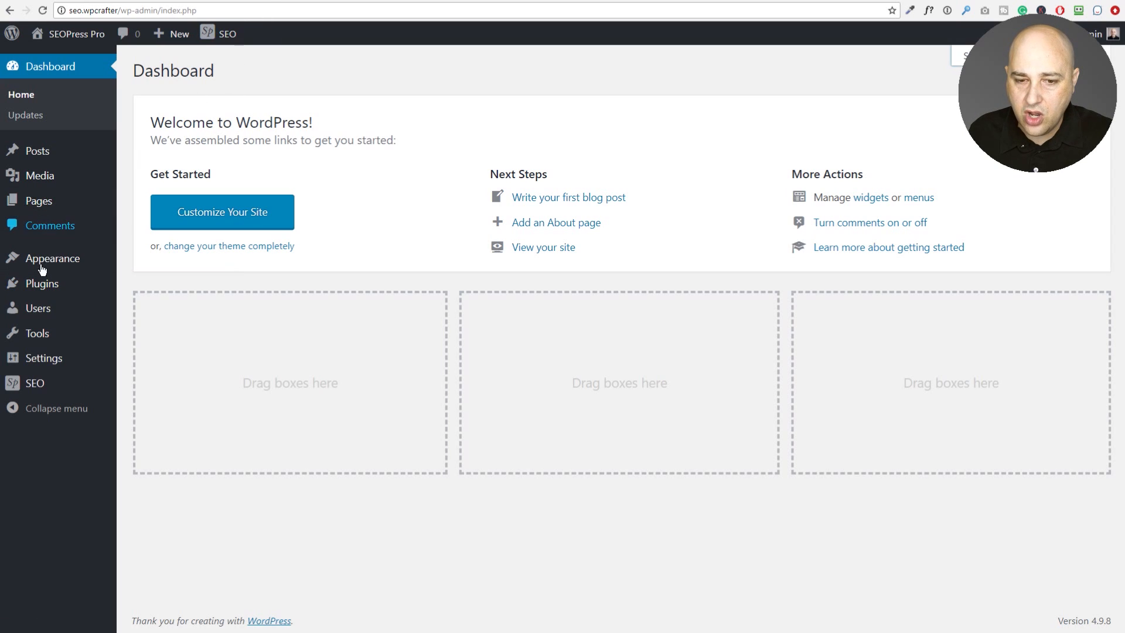
{"action": "left_click", "coordinate": [41, 284]}
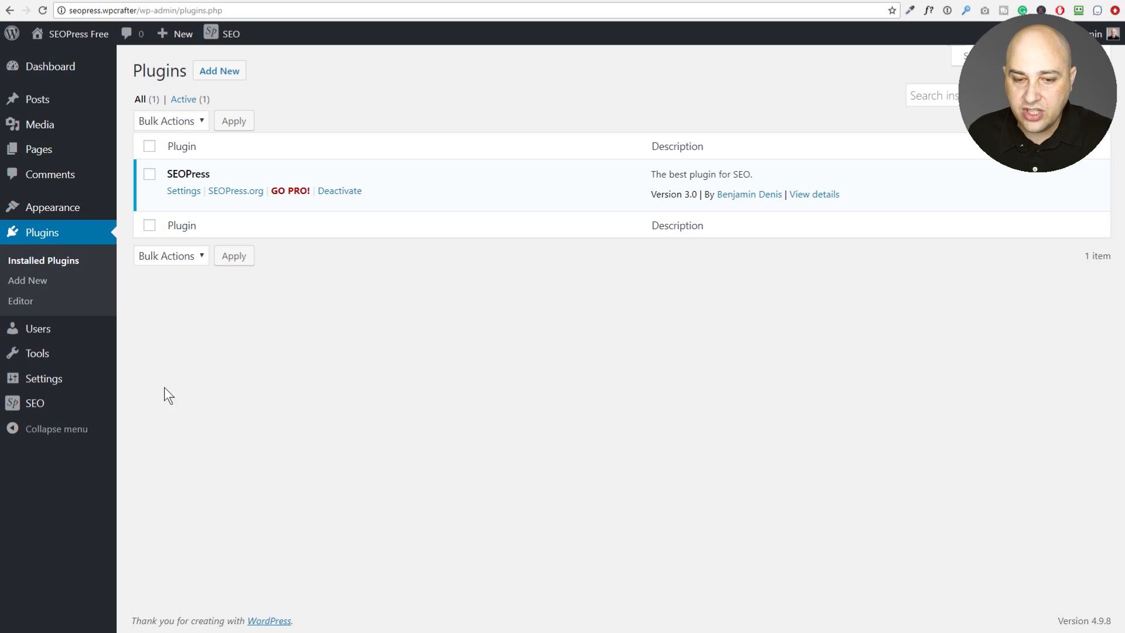
Open the SEOPress dashboard on the Free site and review the Notifications Center recommendations
{"action": "left_click", "coordinate": [48, 409]}
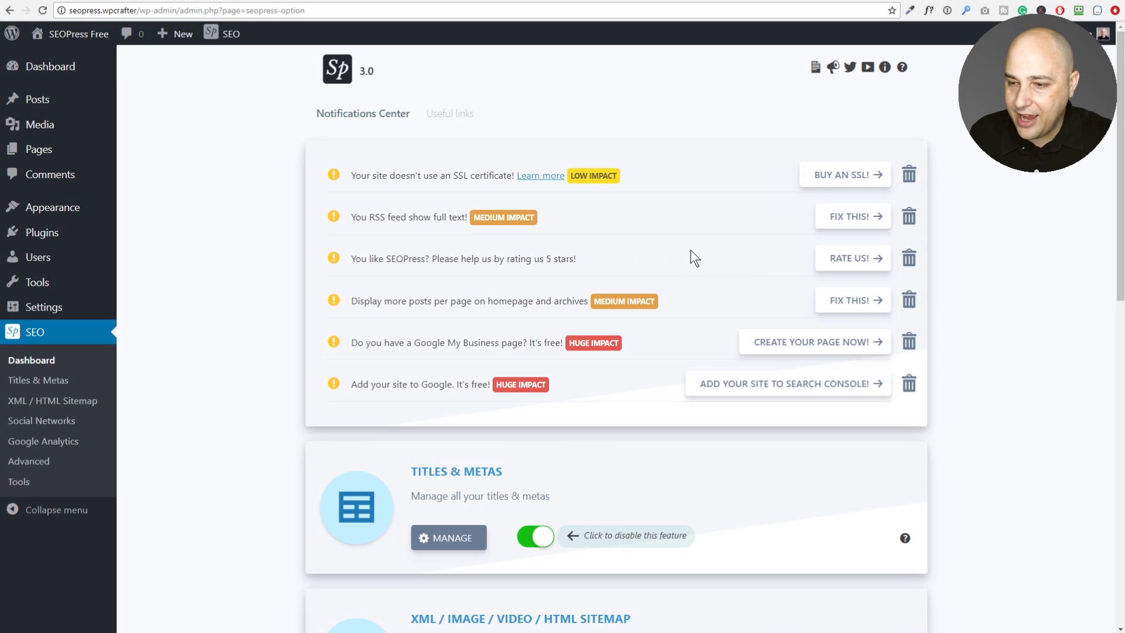
{"action": "left_click", "coordinate": [846, 265]}
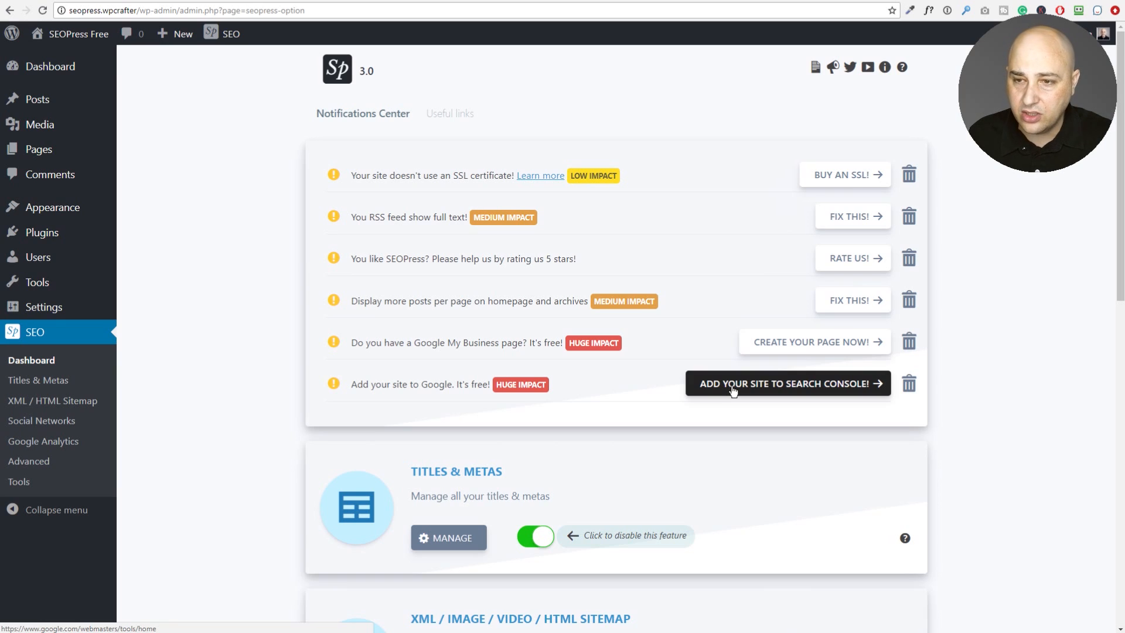
Switch to Google Search Console, view the form for adding a website property, and close it without adding one
{"action": "left_click", "coordinate": [453, 2]}
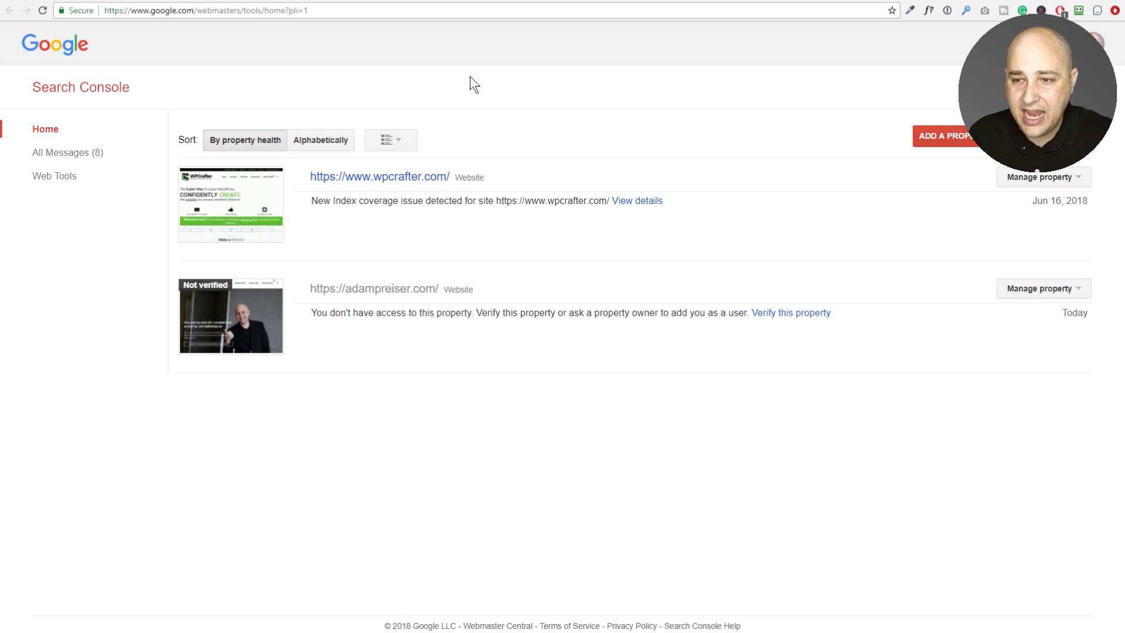
{"action": "left_click", "coordinate": [942, 139]}
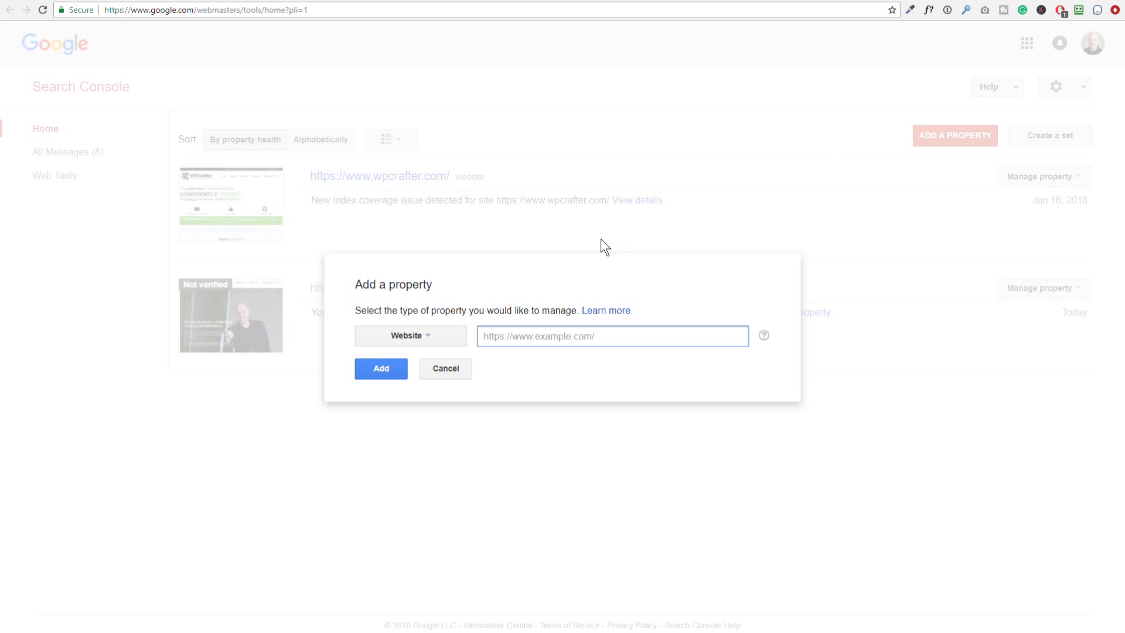
{"action": "left_click", "coordinate": [593, 132]}
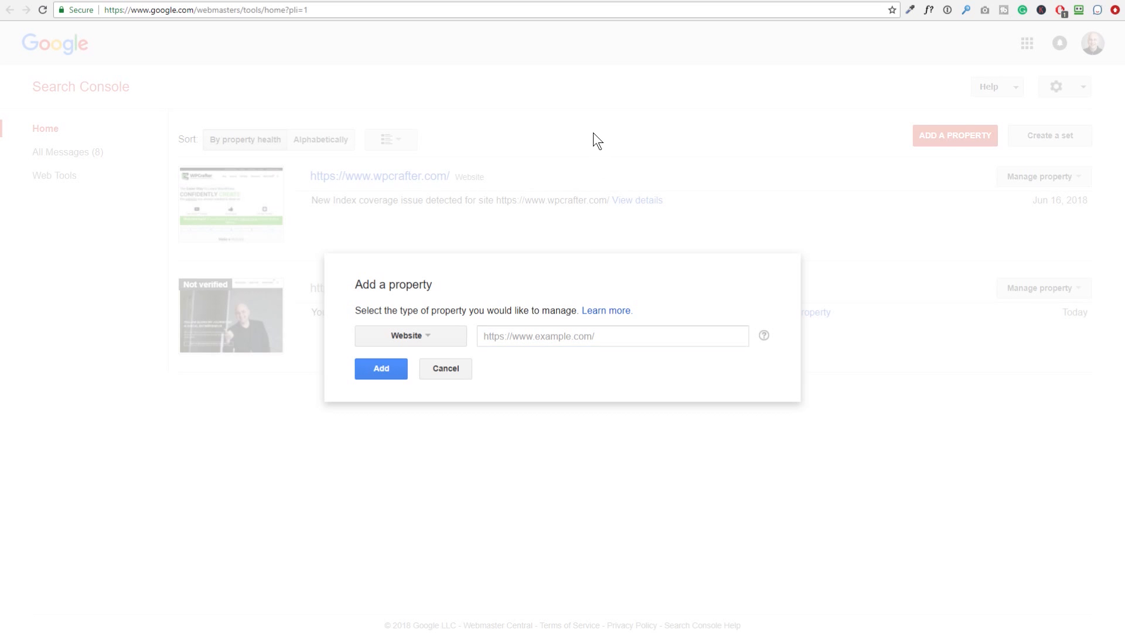
{"action": "left_click", "coordinate": [446, 368]}
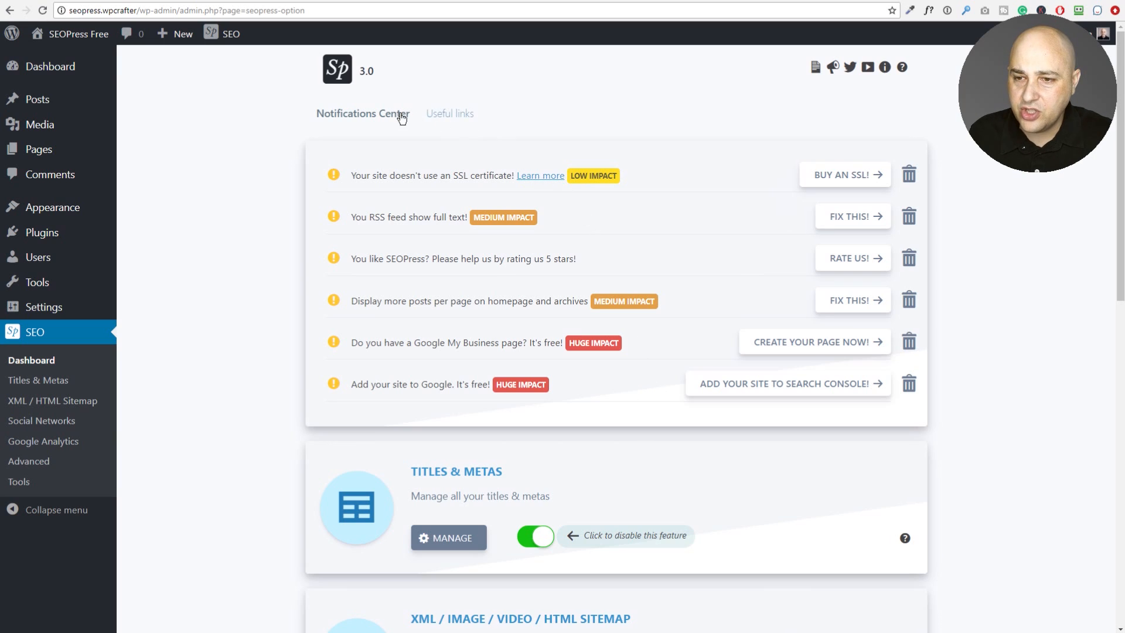
View the Free site's Useful links and the Pro site's SEO Tools, and return both dashboards to the Notifications Center
{"action": "left_click", "coordinate": [440, 117]}
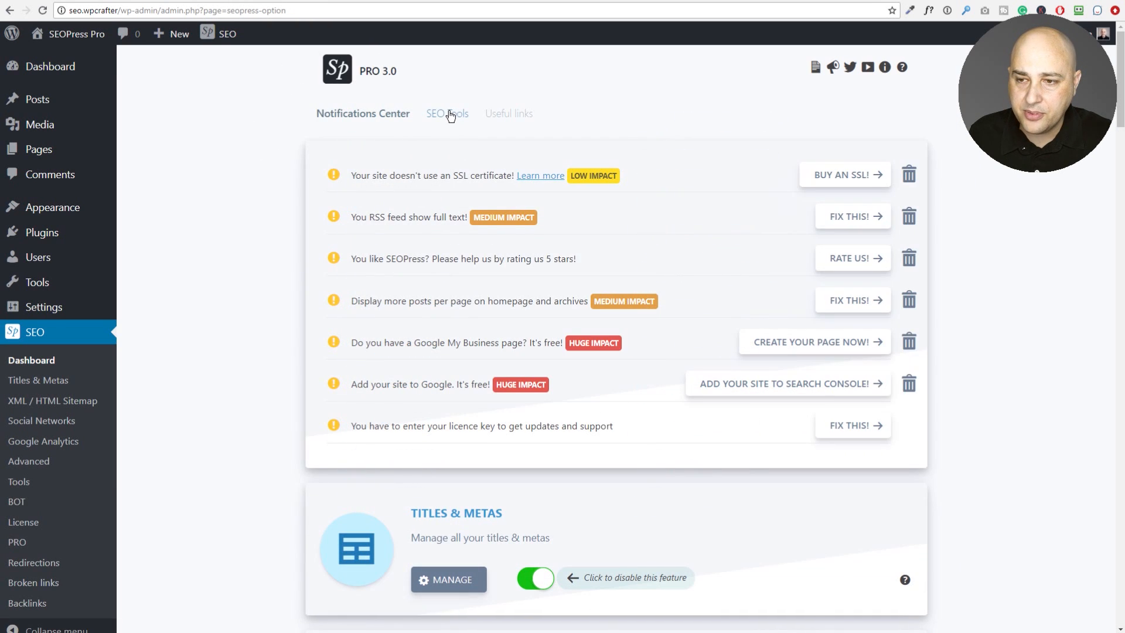
{"action": "left_click", "coordinate": [451, 115]}
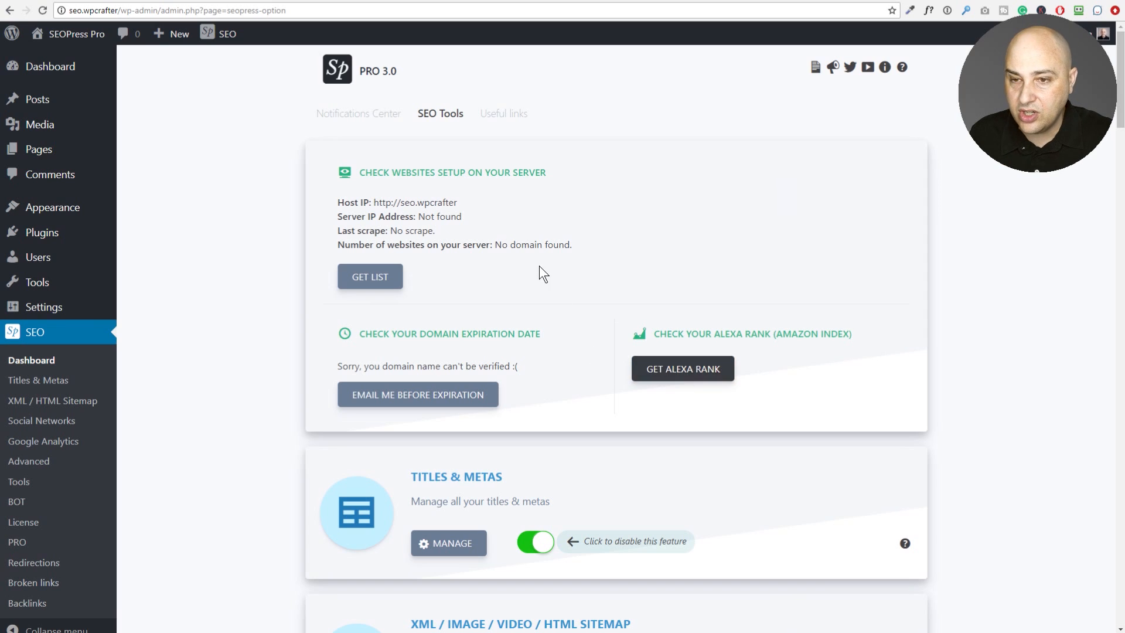
{"action": "left_click", "coordinate": [347, 115]}
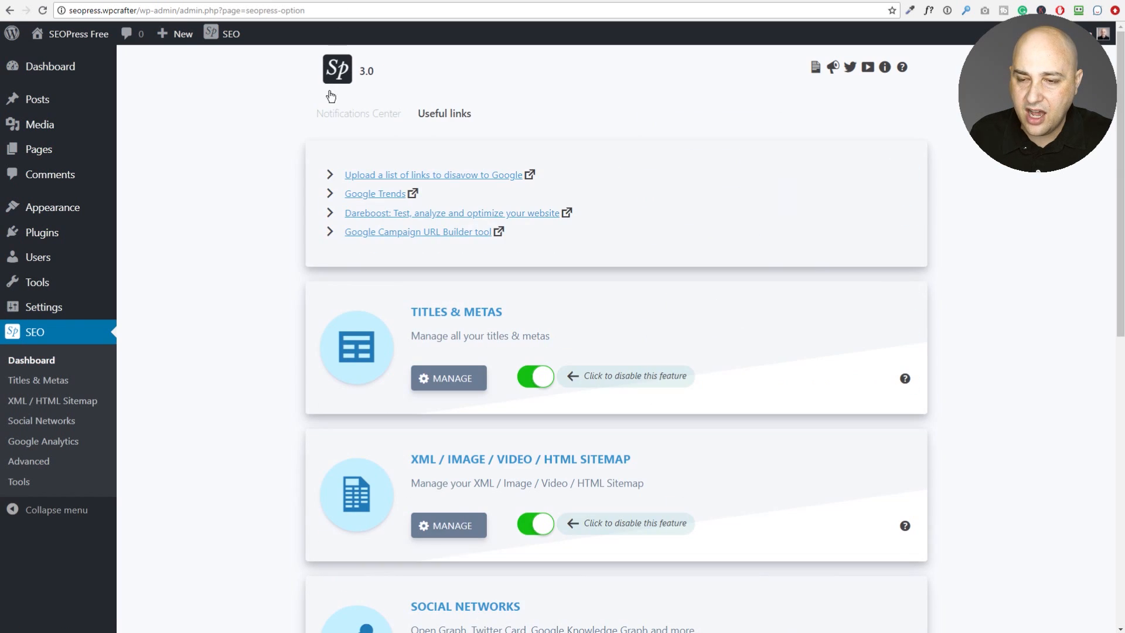
{"action": "left_click", "coordinate": [355, 115]}
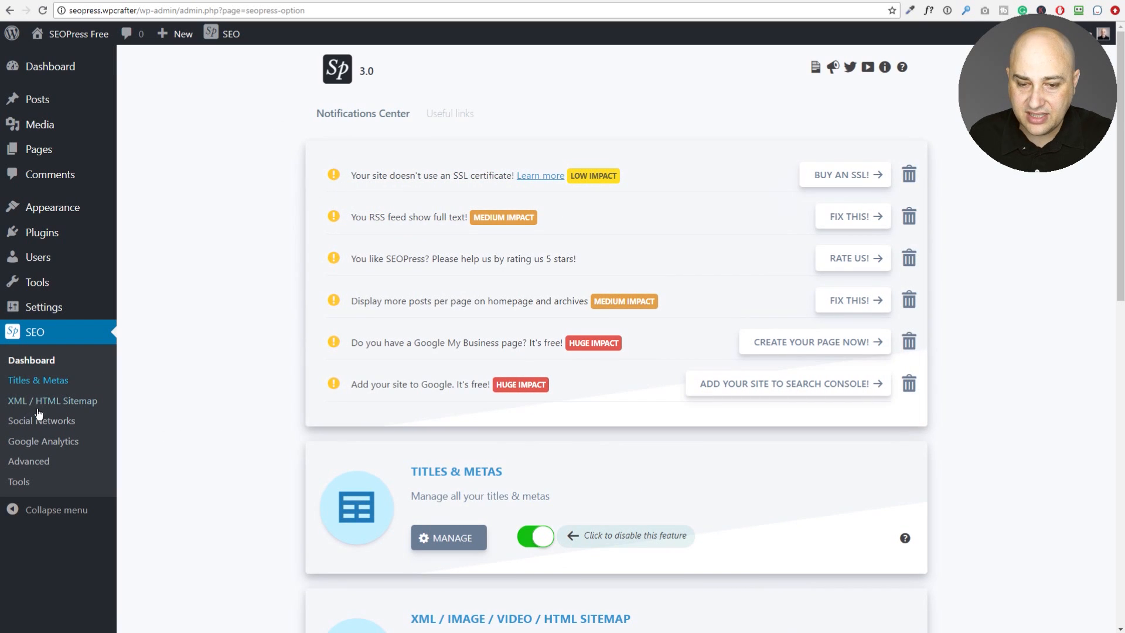
Open the SEOPress Tools page on the Free site and review the export, import, Yoast migration and reset sections
{"action": "left_click", "coordinate": [21, 484]}
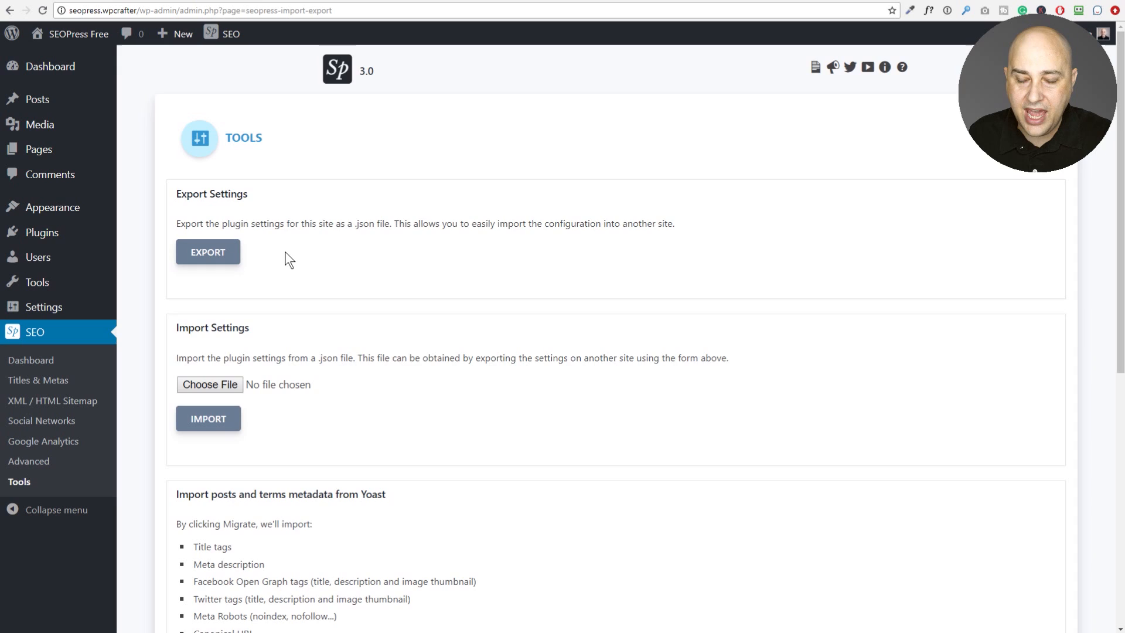
{"action": "scroll", "coordinate": [293, 258], "scroll_direction": "down", "scroll_amount": 4}
{"action": "scroll", "coordinate": [361, 278], "scroll_direction": "down", "scroll_amount": 2}
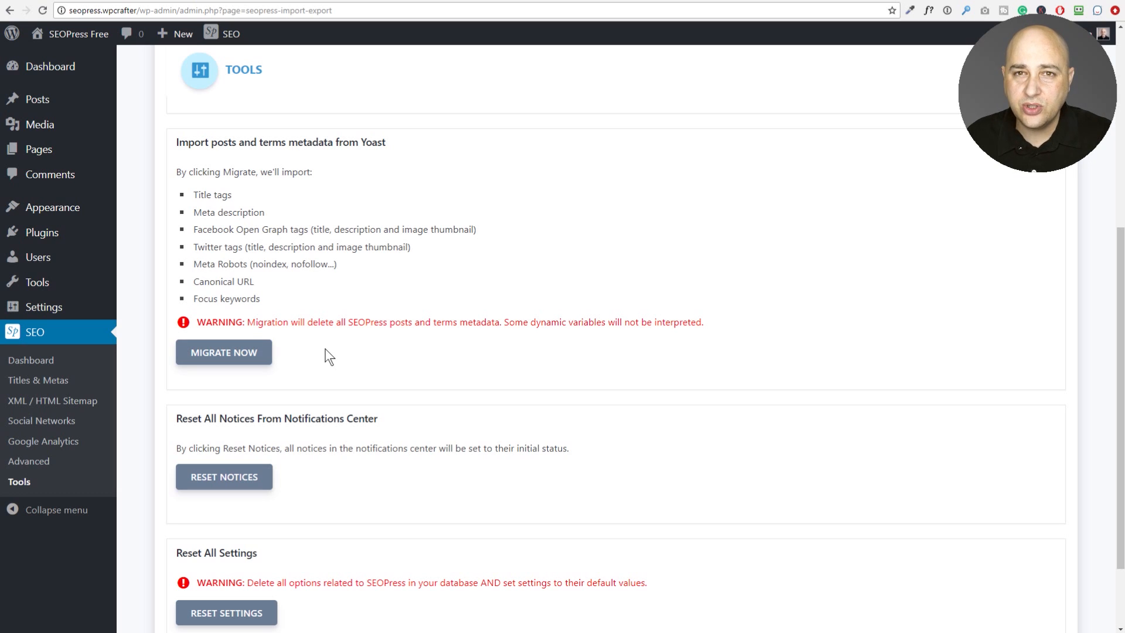
{"action": "scroll", "coordinate": [329, 356], "scroll_direction": "down", "scroll_amount": 2}
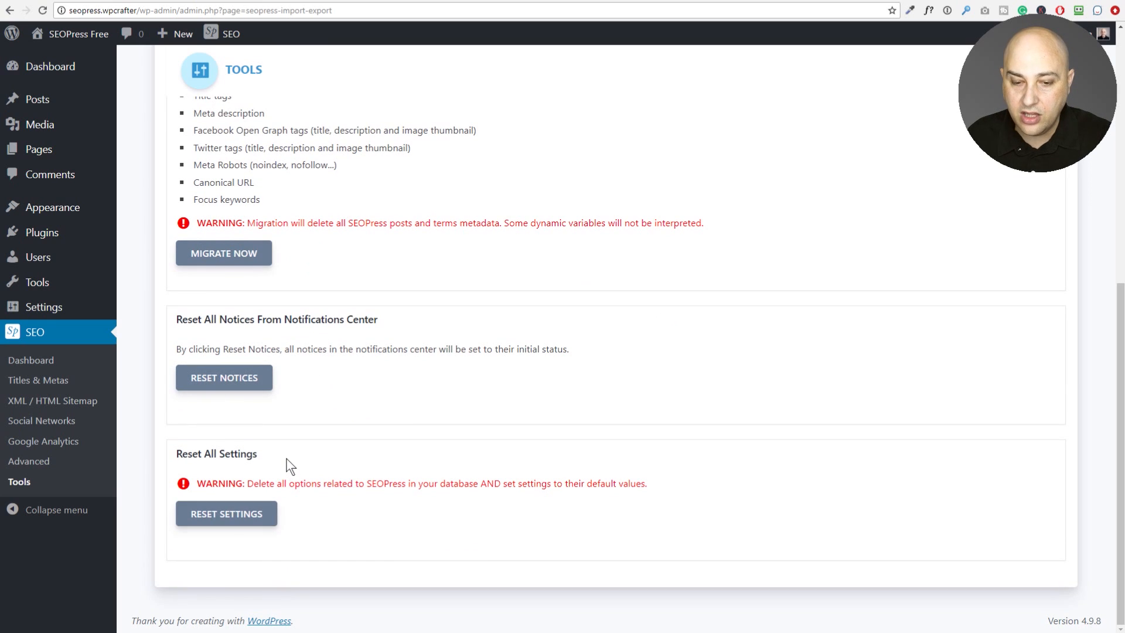
{"action": "scroll", "coordinate": [284, 465], "scroll_direction": "up", "scroll_amount": 8}
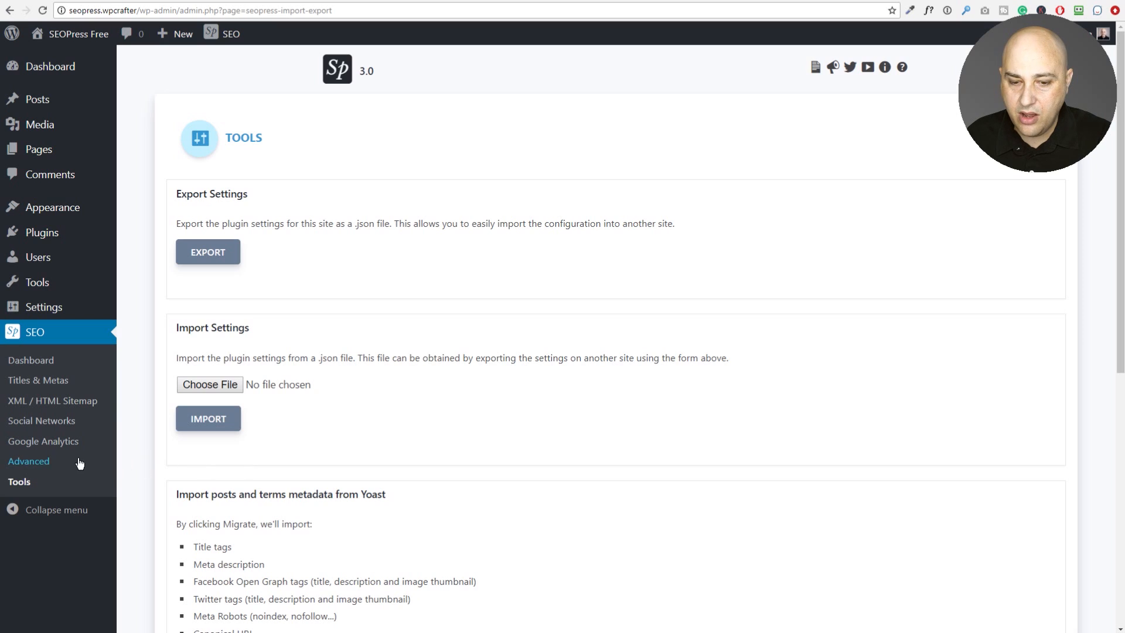
Open the SEOPress Advanced settings on the Free site and compare them with the Pro site's
{"action": "left_click", "coordinate": [14, 462]}
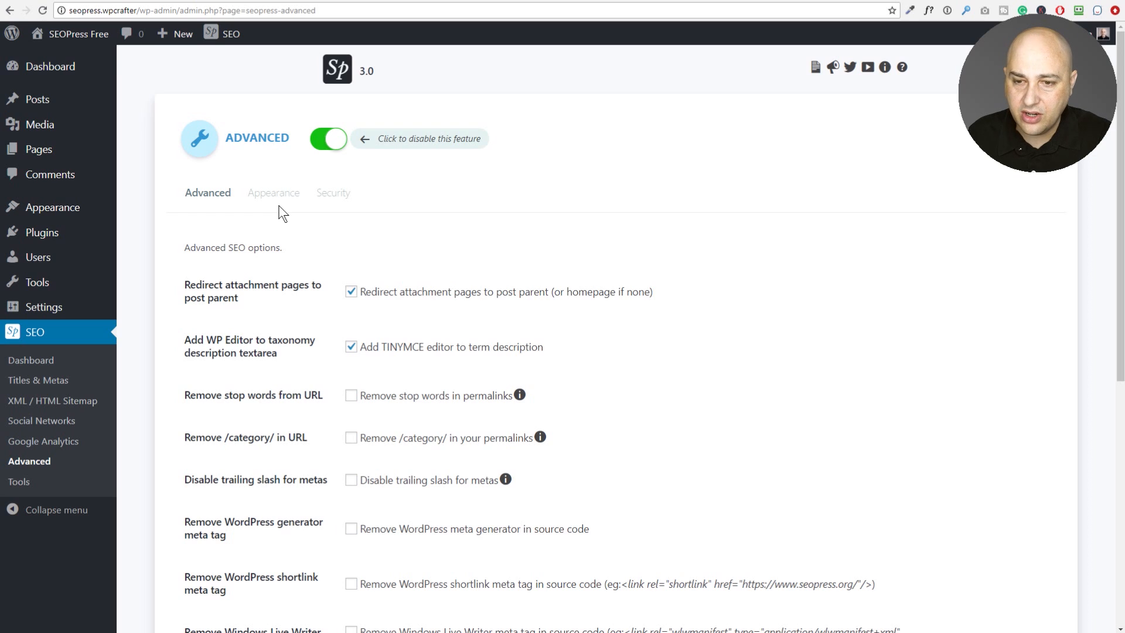
{"action": "left_click", "coordinate": [257, 0]}
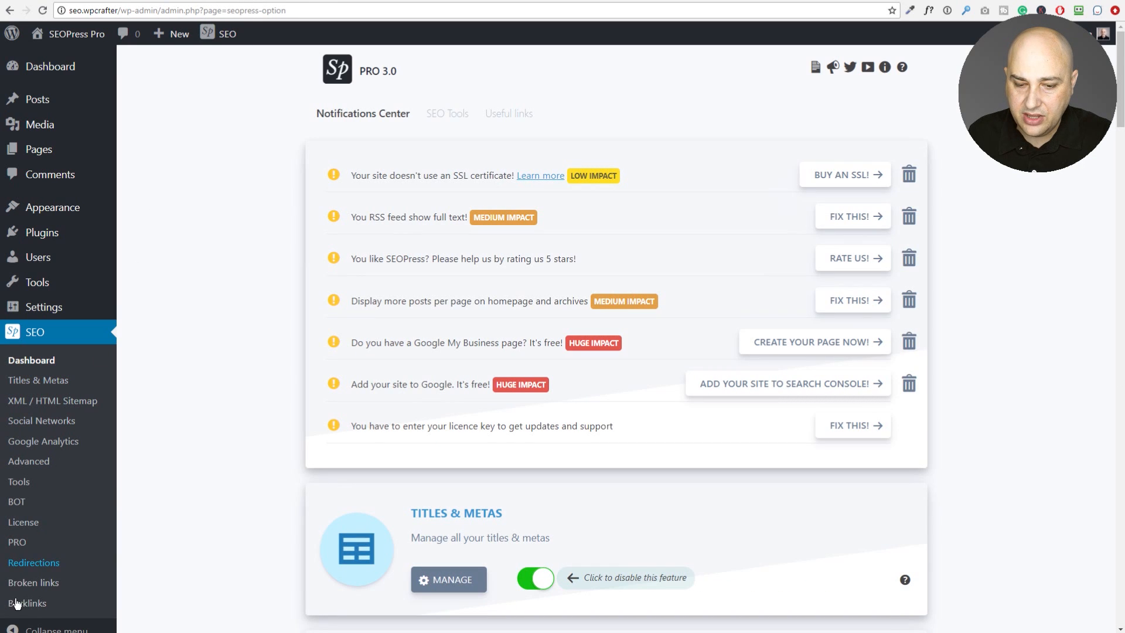
{"action": "left_click", "coordinate": [26, 461]}
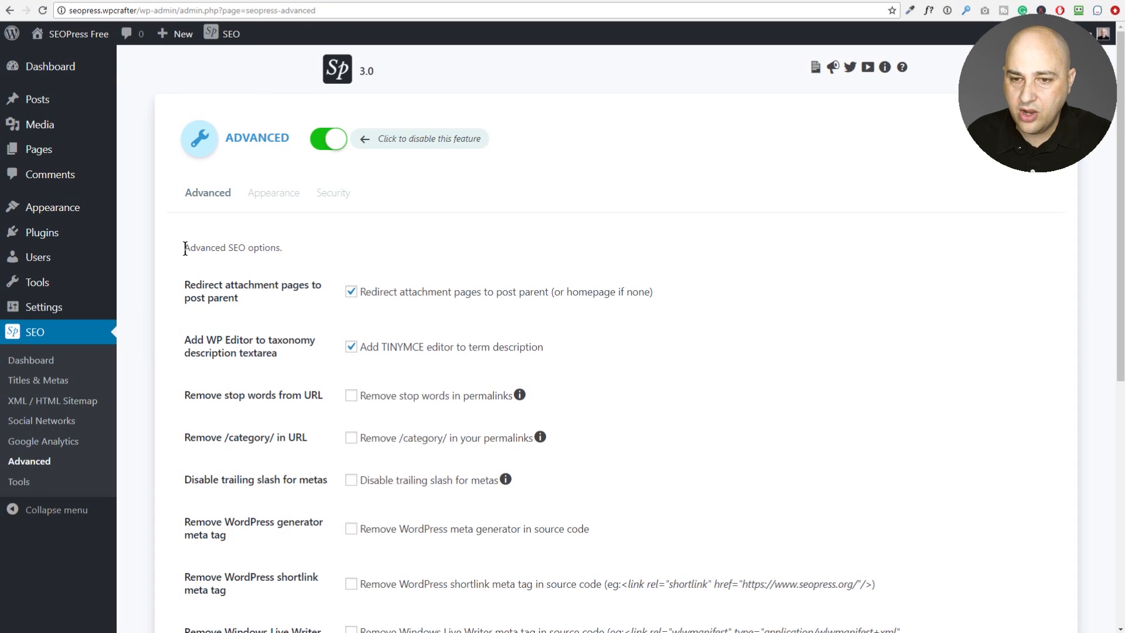
Examine the Free site's Advanced SEO options, from stop word removal in URLs down to the Google site verification field
{"action": "scroll", "coordinate": [148, 241], "scroll_direction": "down", "scroll_amount": 2}
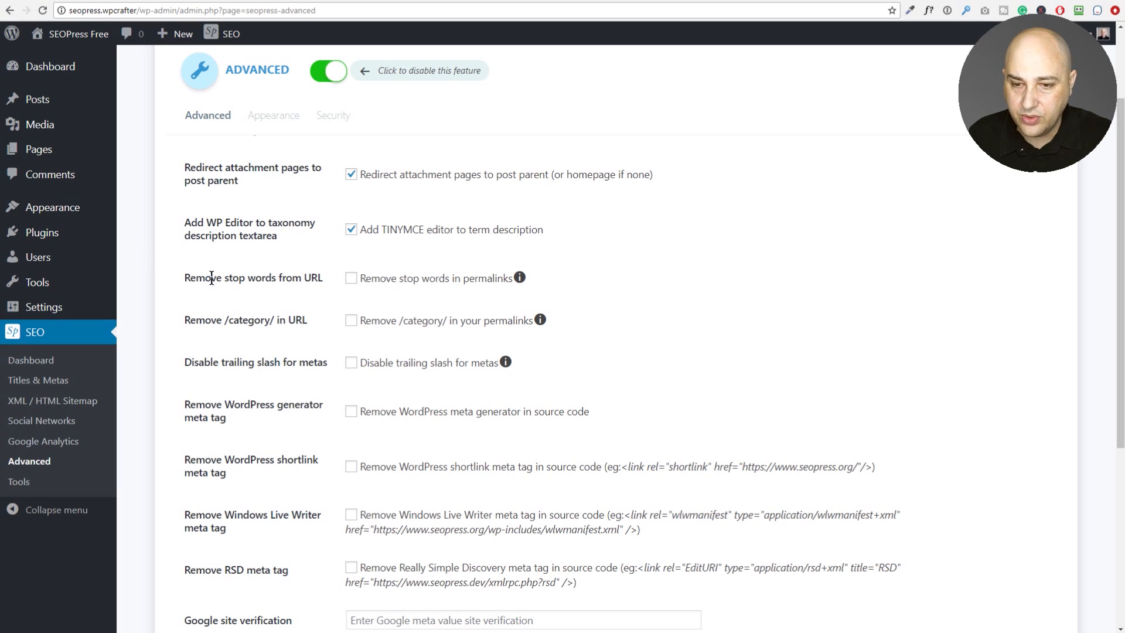
{"action": "left_click_drag", "start_coordinate": [180, 279], "coordinate": [328, 285]}
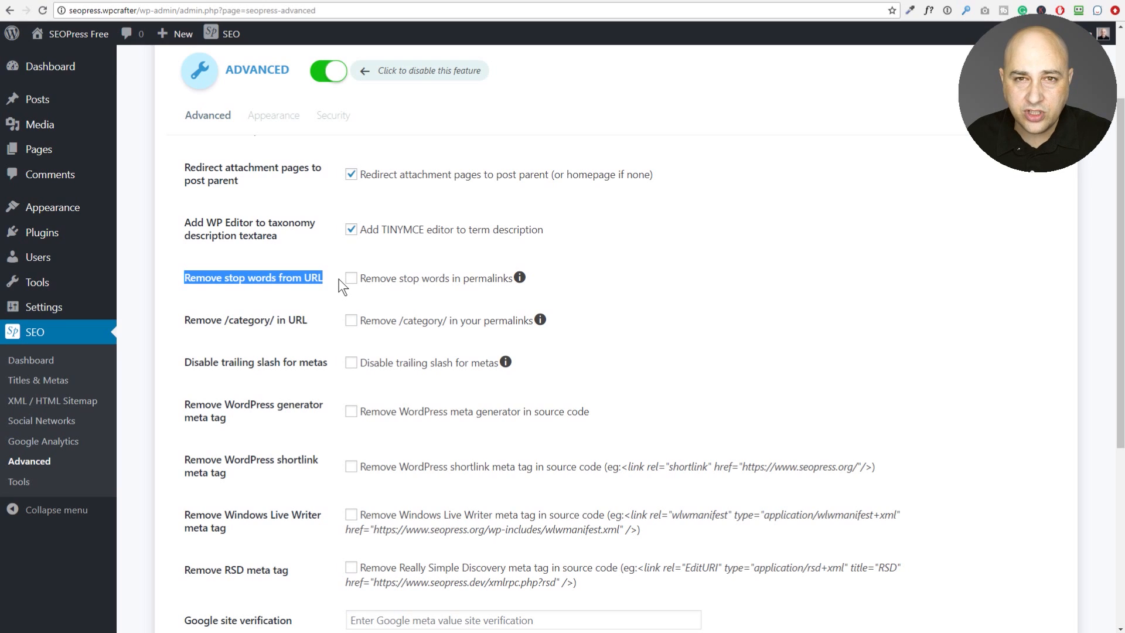
{"action": "left_click", "coordinate": [343, 288]}
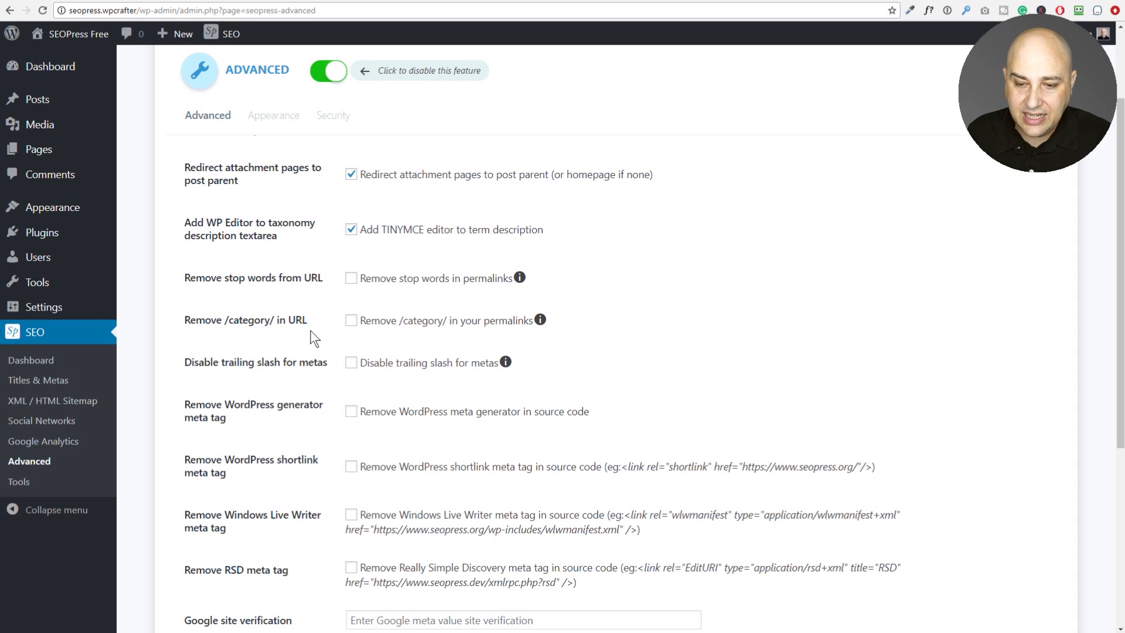
{"action": "scroll", "coordinate": [313, 339], "scroll_direction": "down", "scroll_amount": 1}
{"action": "scroll", "coordinate": [313, 339], "scroll_direction": "down", "scroll_amount": 3}
{"action": "scroll", "coordinate": [313, 339], "scroll_direction": "down", "scroll_amount": 2}
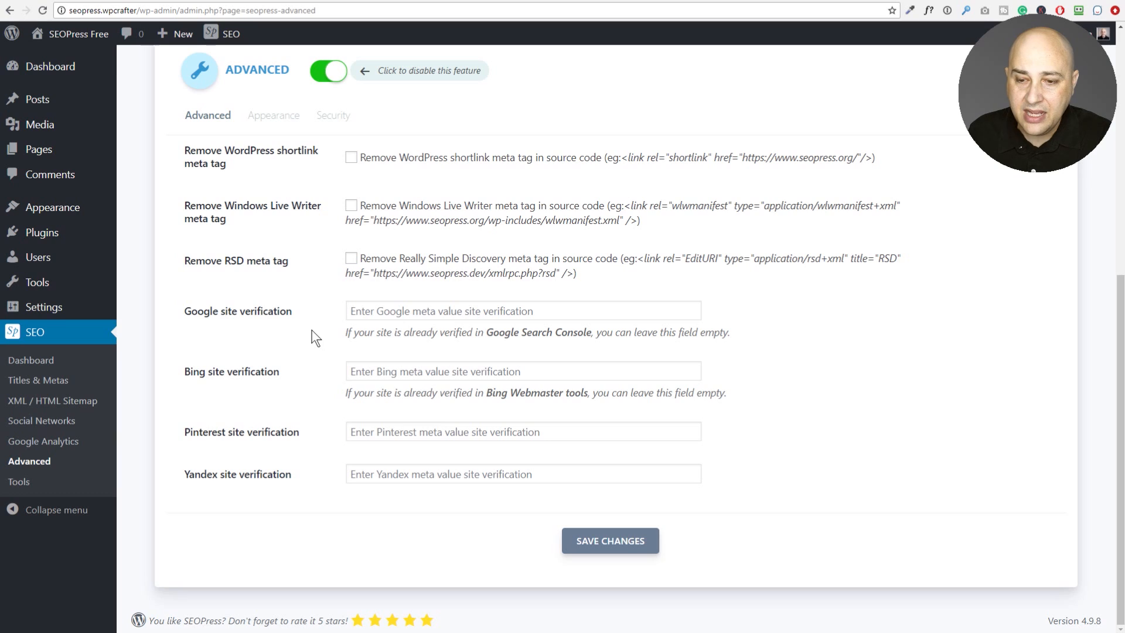
{"action": "left_click_drag", "start_coordinate": [184, 311], "coordinate": [306, 320]}
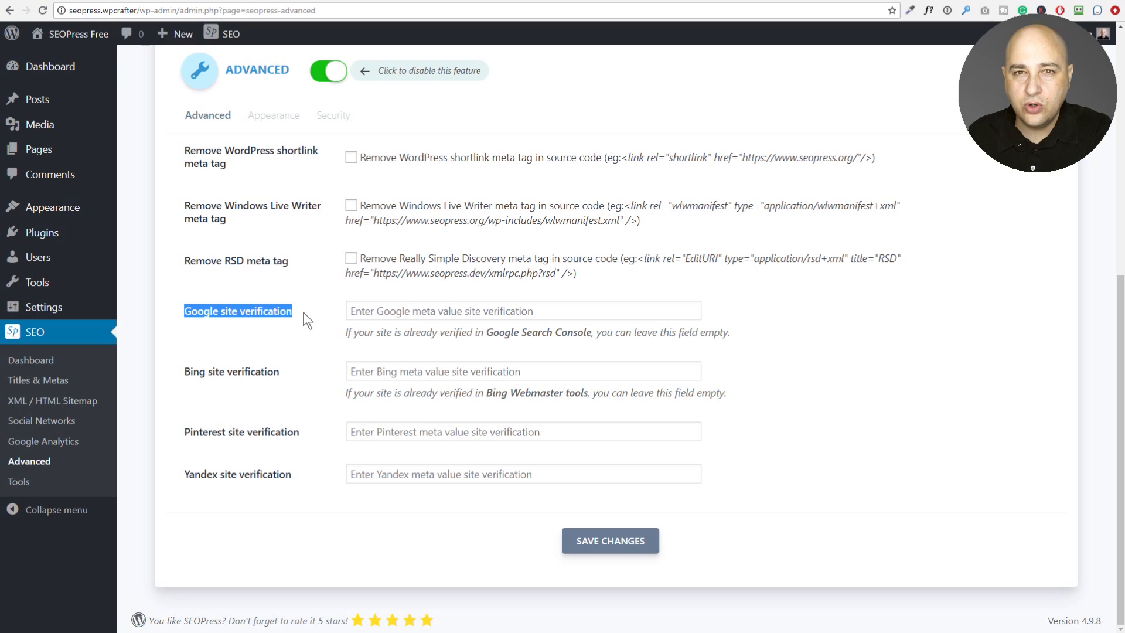
{"action": "left_click", "coordinate": [382, 311]}
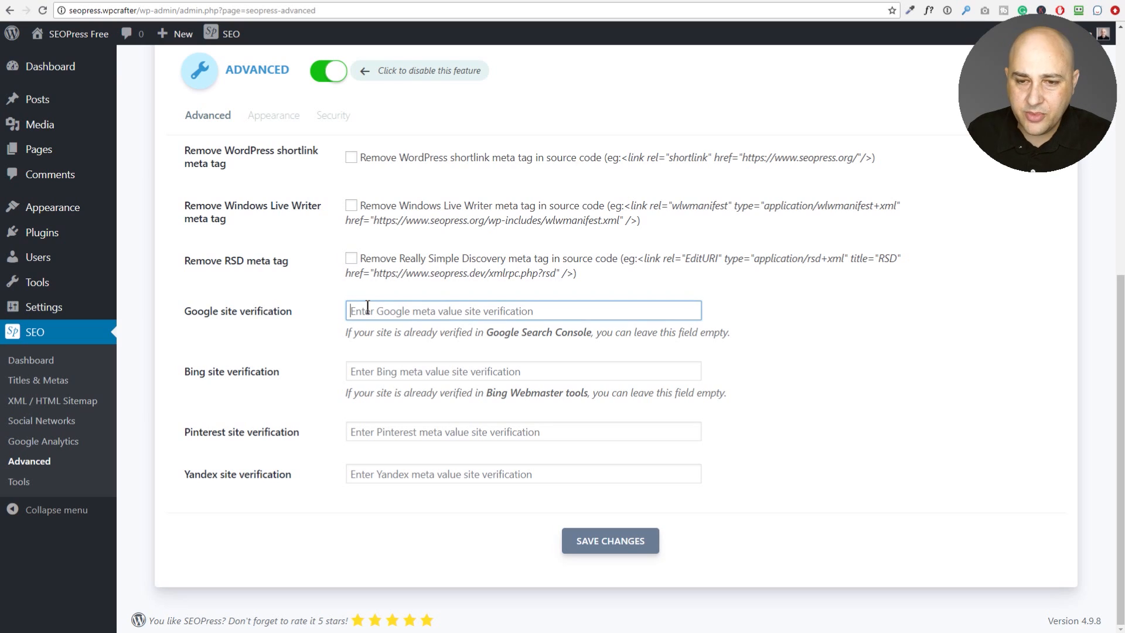
In Google Search Console, open verification for the unverified property, select the HTML tag method's meta tag, and return to the SEOPress Advanced settings
{"action": "left_click", "coordinate": [457, 2]}
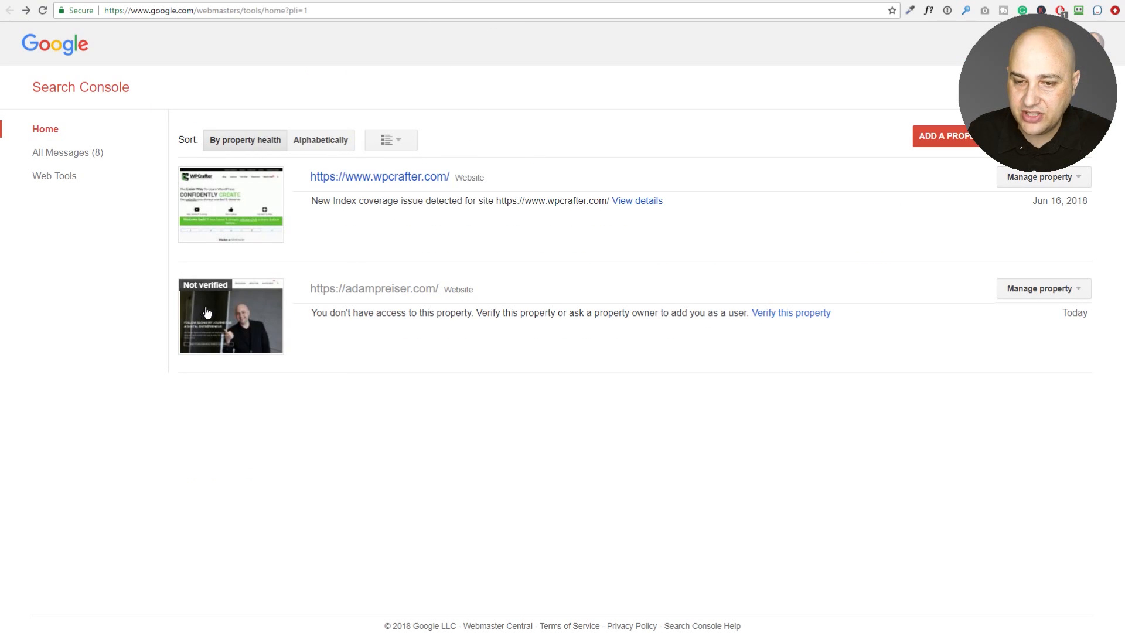
{"action": "left_click", "coordinate": [1042, 295]}
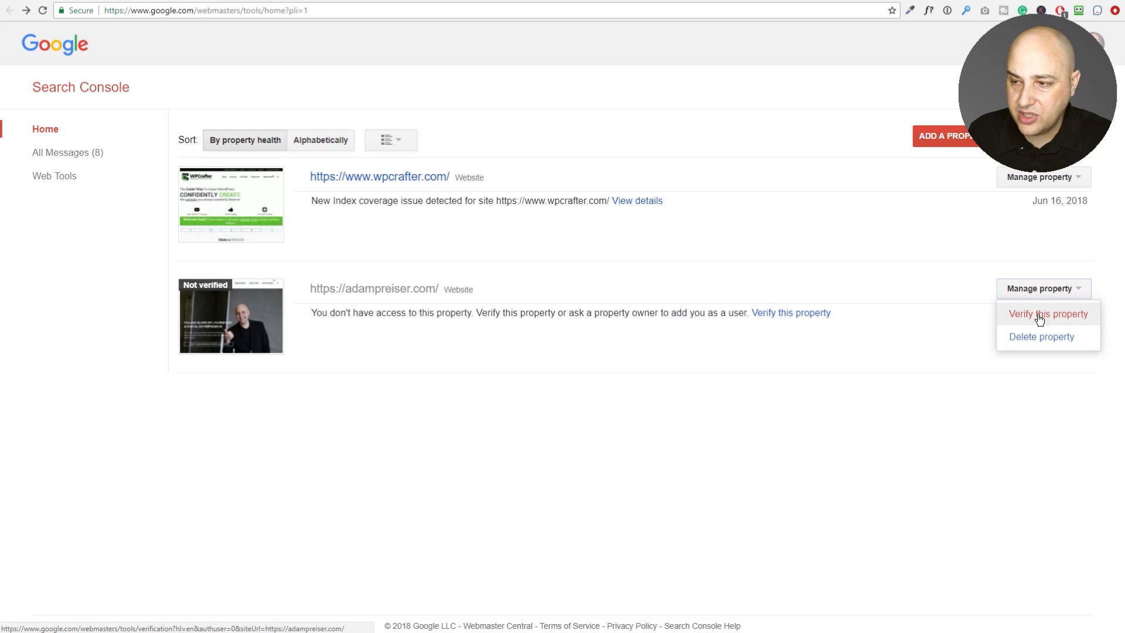
{"action": "left_click", "coordinate": [1039, 318]}
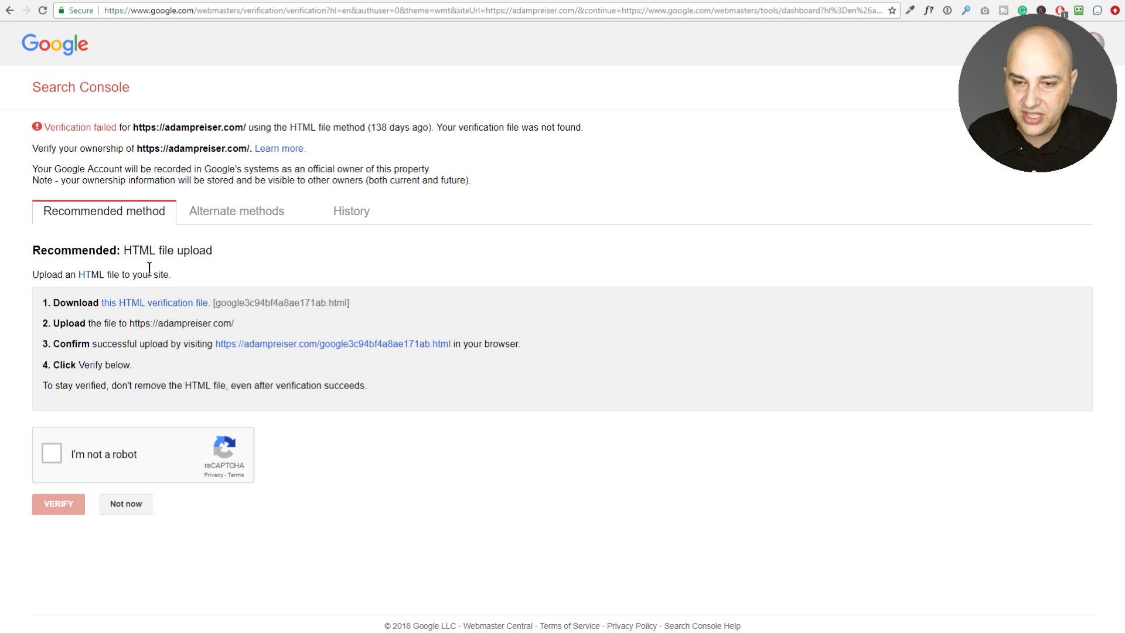
{"action": "left_click", "coordinate": [232, 221]}
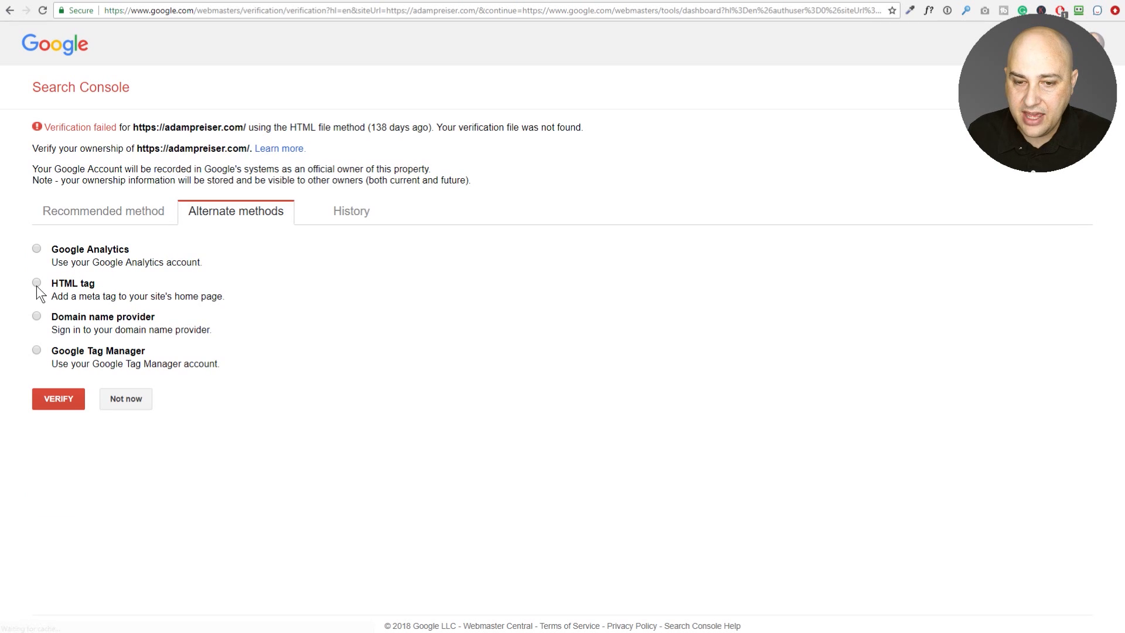
{"action": "left_click", "coordinate": [37, 283]}
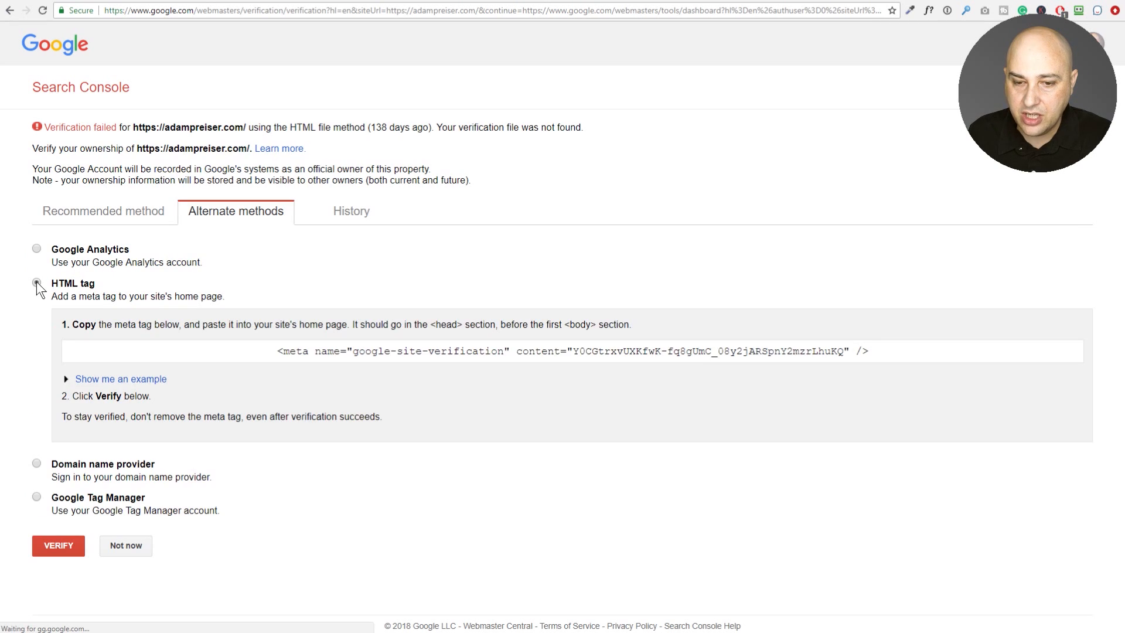
{"action": "left_click_drag", "start_coordinate": [886, 352], "coordinate": [249, 344]}
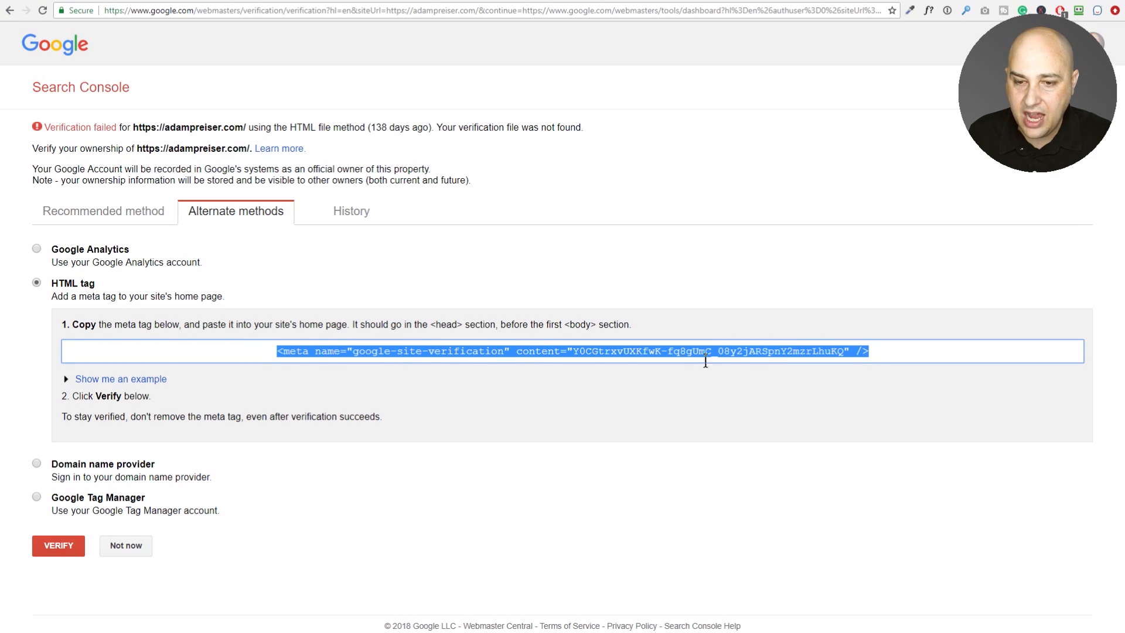
{"action": "left_click", "coordinate": [367, 1]}
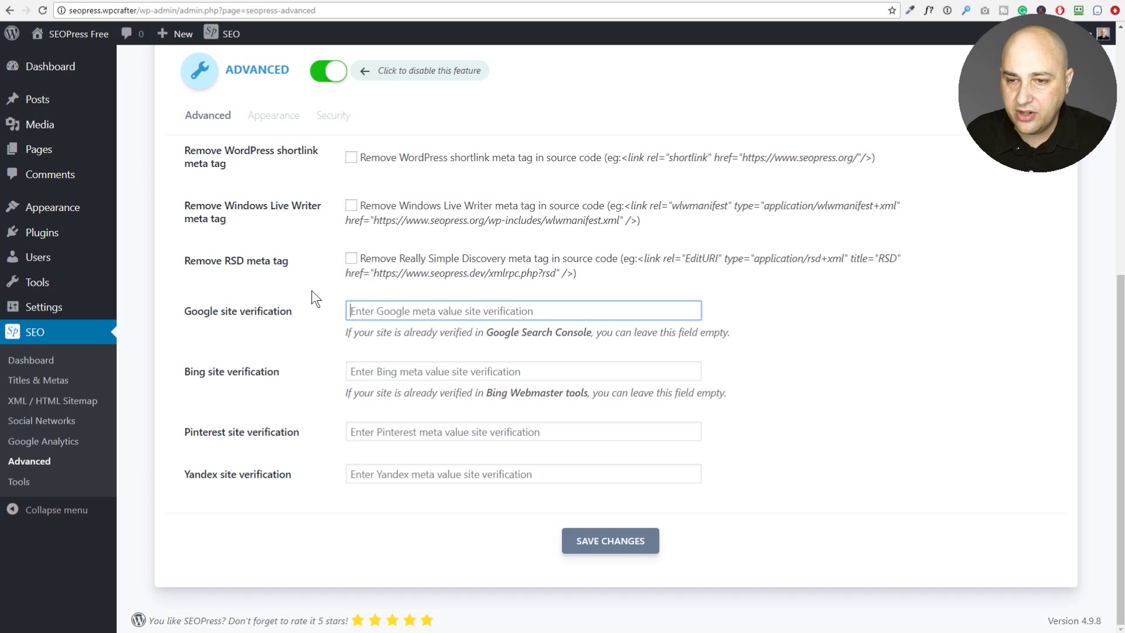
Open the Appearance options of the Free site's Advanced settings and review them from the admin bar setting down to hiding Genesis SEO metaboxes
{"action": "scroll", "coordinate": [316, 298], "scroll_direction": "up", "scroll_amount": 7}
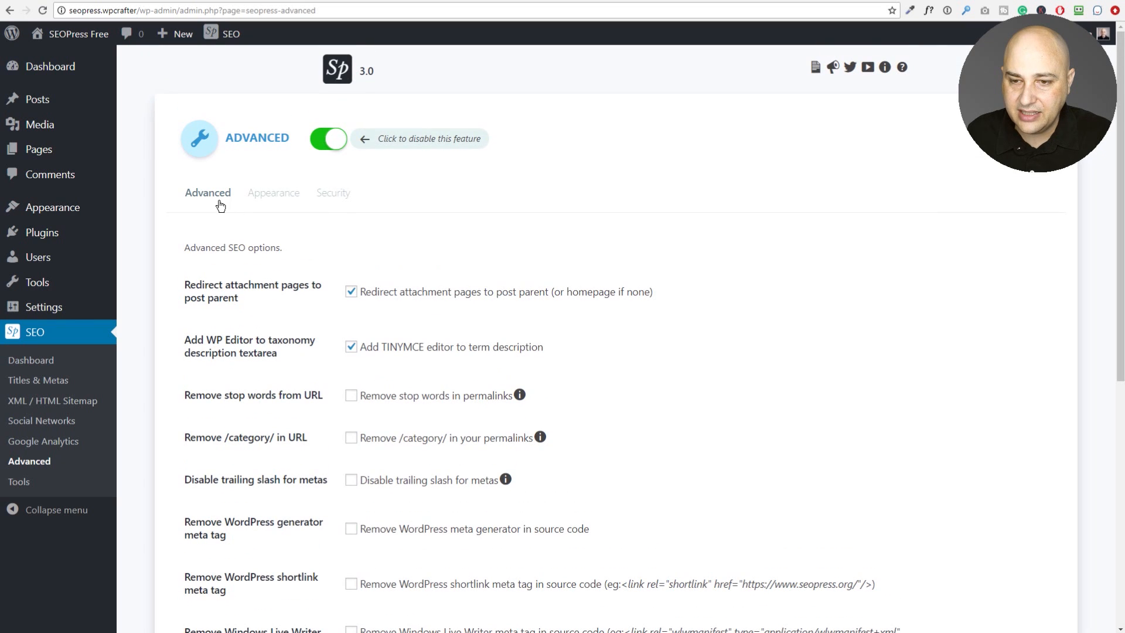
{"action": "left_click", "coordinate": [289, 195]}
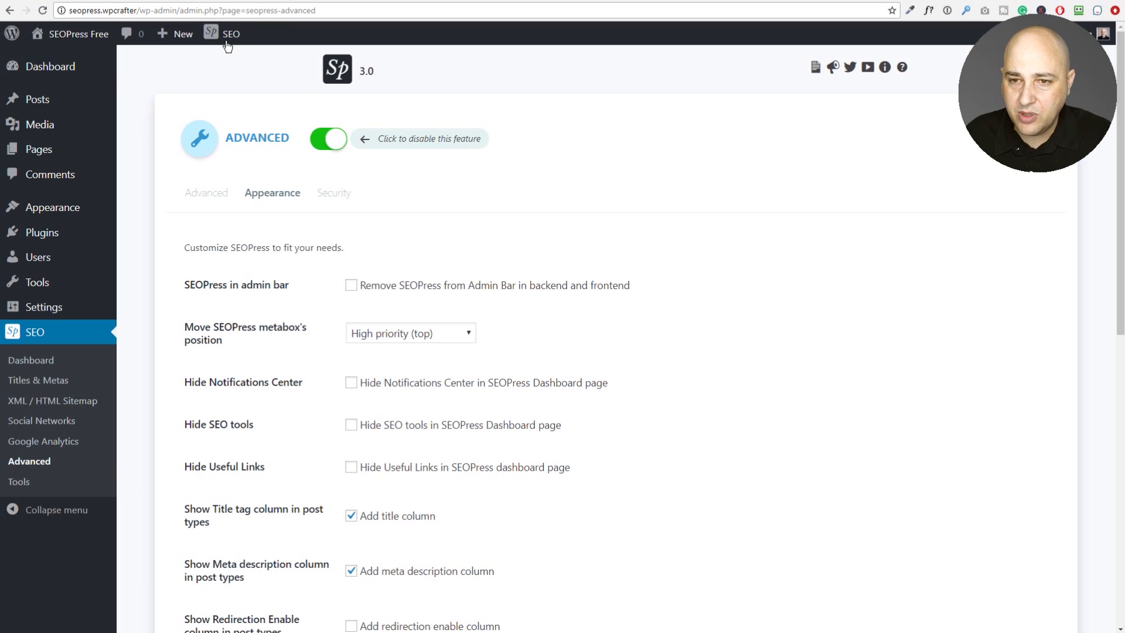
{"action": "mouse_move", "coordinate": [228, 44]}
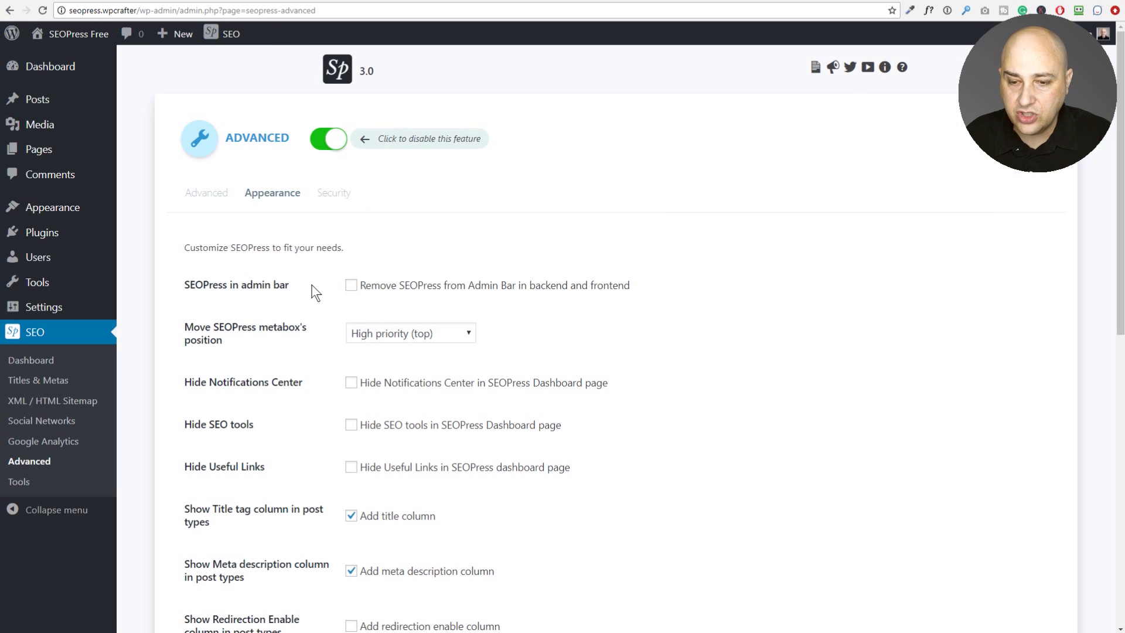
{"action": "scroll", "coordinate": [316, 293], "scroll_direction": "down", "scroll_amount": 2}
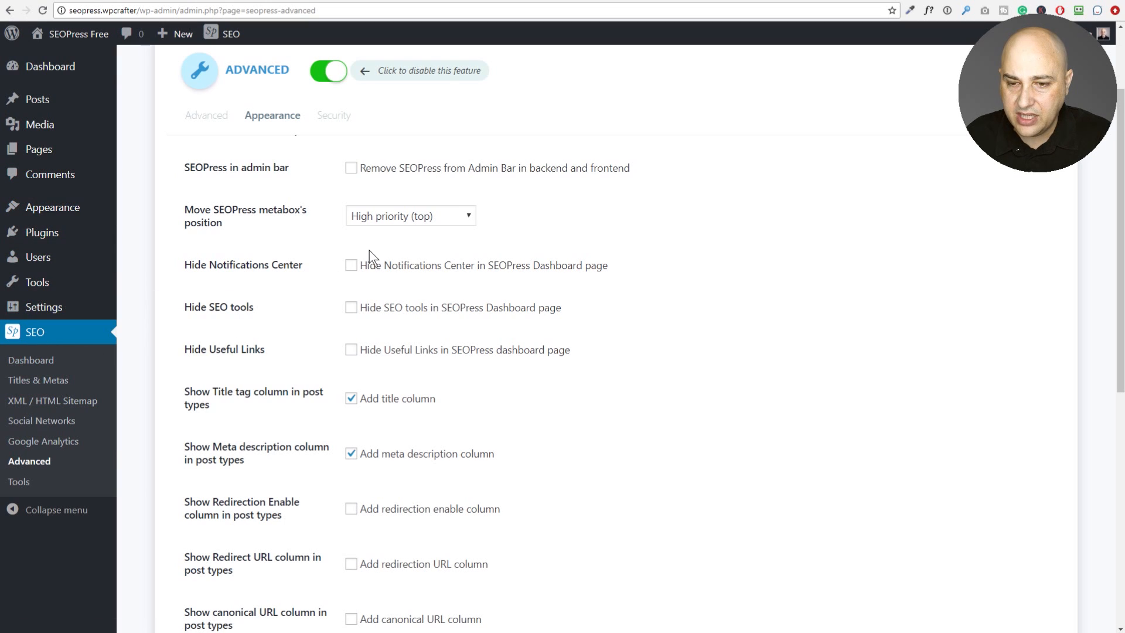
{"action": "scroll", "coordinate": [316, 264], "scroll_direction": "down", "scroll_amount": 1}
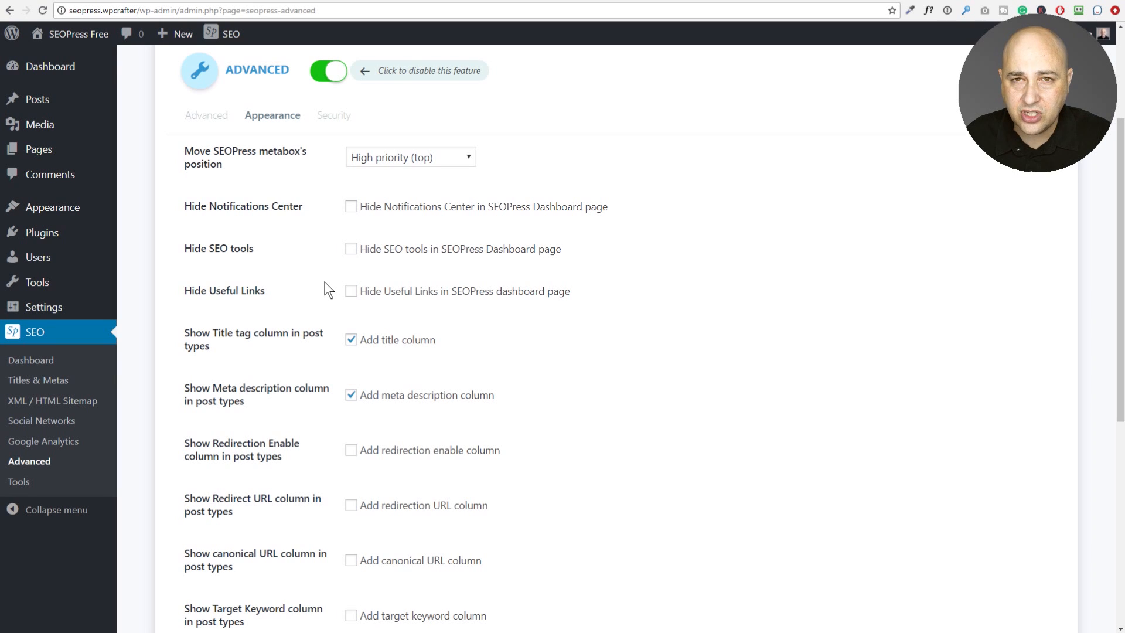
{"action": "scroll", "coordinate": [328, 290], "scroll_direction": "down", "scroll_amount": 2}
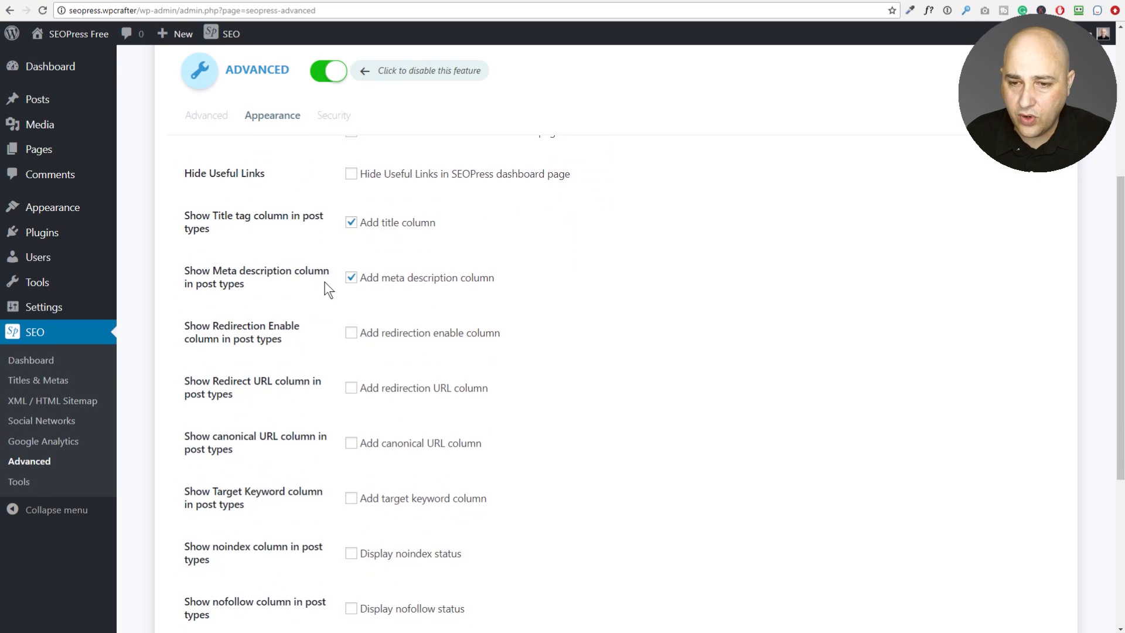
{"action": "scroll", "coordinate": [328, 290], "scroll_direction": "down", "scroll_amount": 1}
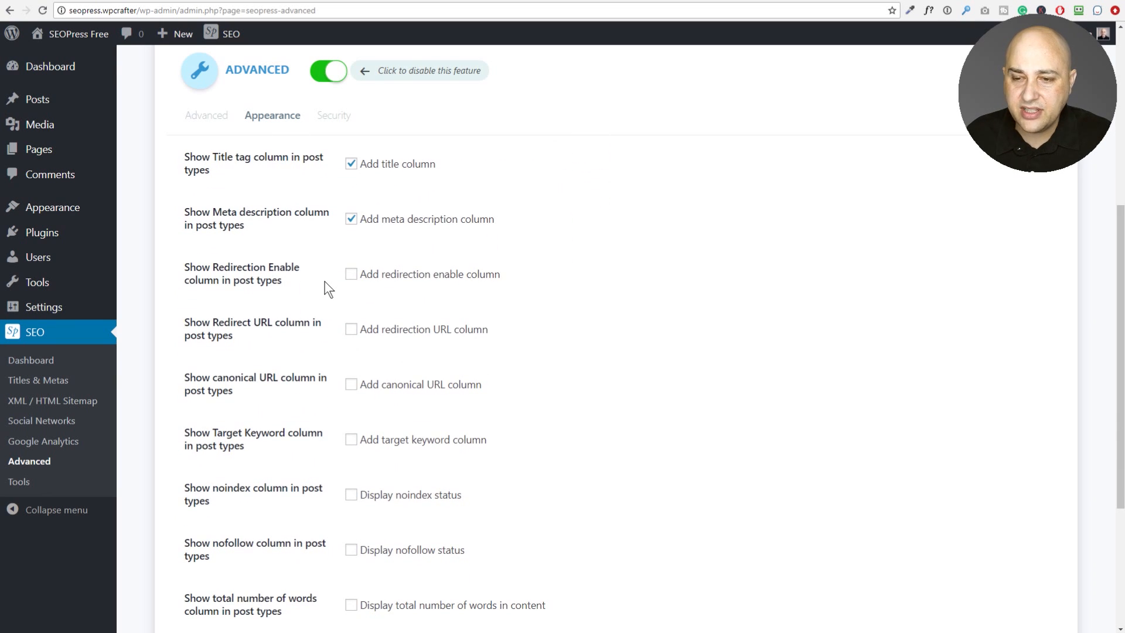
{"action": "scroll", "coordinate": [328, 291], "scroll_direction": "down", "scroll_amount": 1}
{"action": "scroll", "coordinate": [328, 290], "scroll_direction": "down", "scroll_amount": 1}
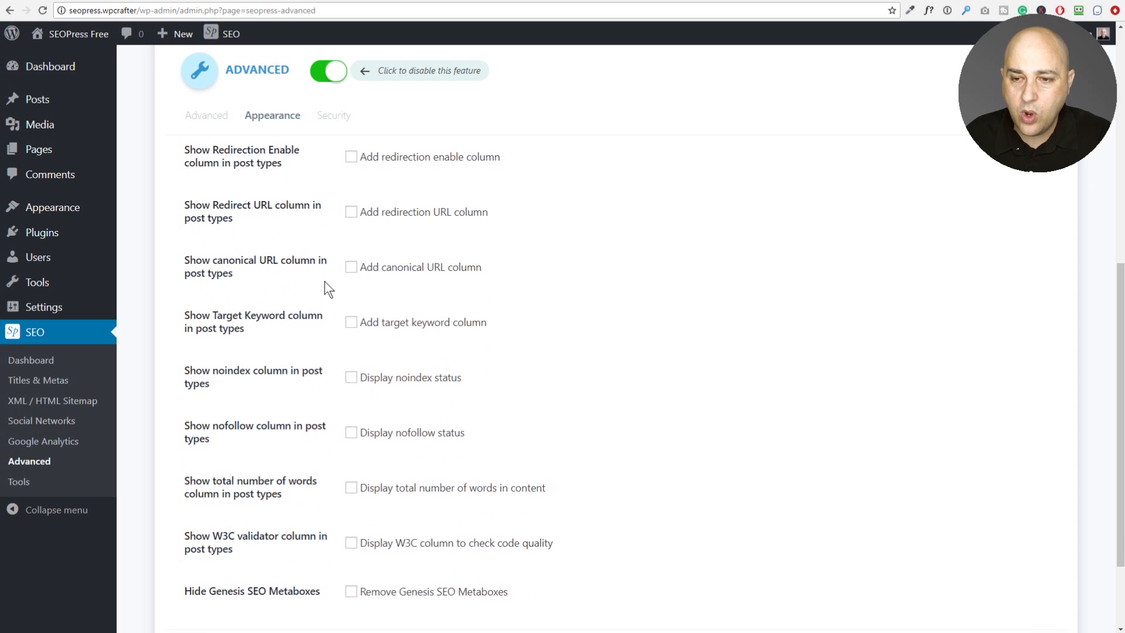
{"action": "scroll", "coordinate": [328, 290], "scroll_direction": "down", "scroll_amount": 2}
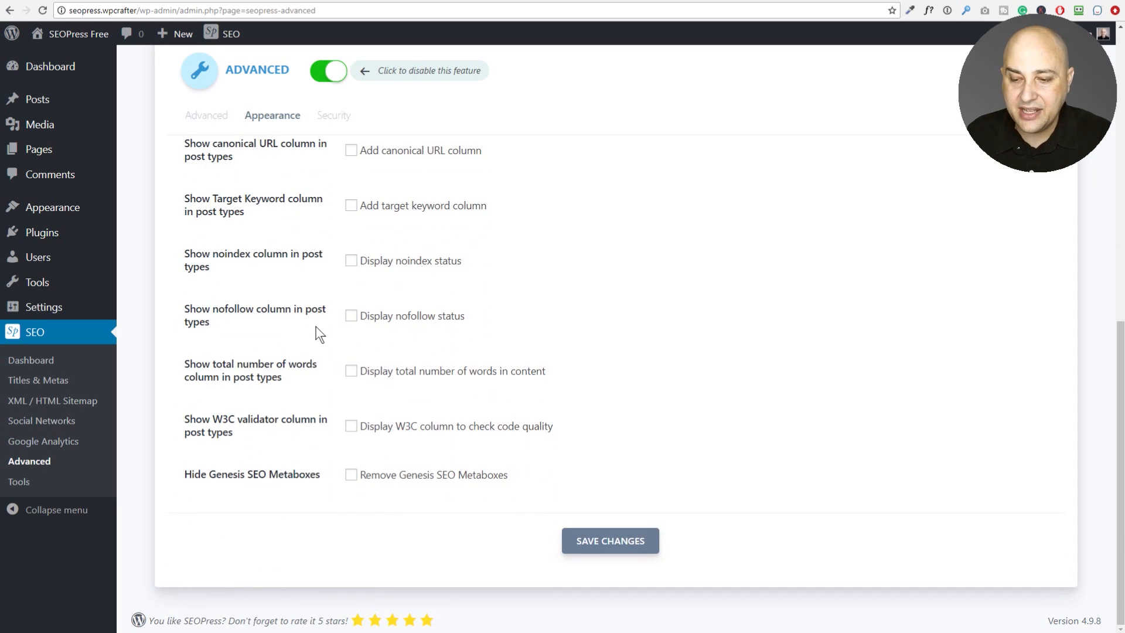
Open the Security options of the Advanced settings and review blocking the SEO and content analysis metaboxes by user role
{"action": "scroll", "coordinate": [319, 334], "scroll_direction": "up", "scroll_amount": 9}
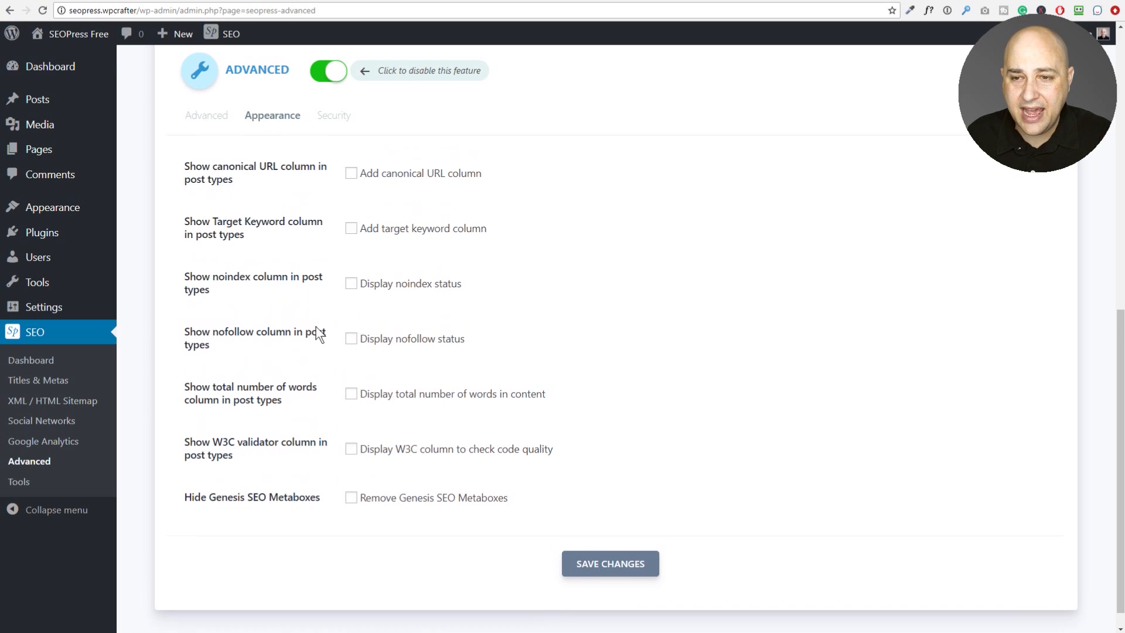
{"action": "scroll", "coordinate": [314, 283], "scroll_direction": "up", "scroll_amount": 1}
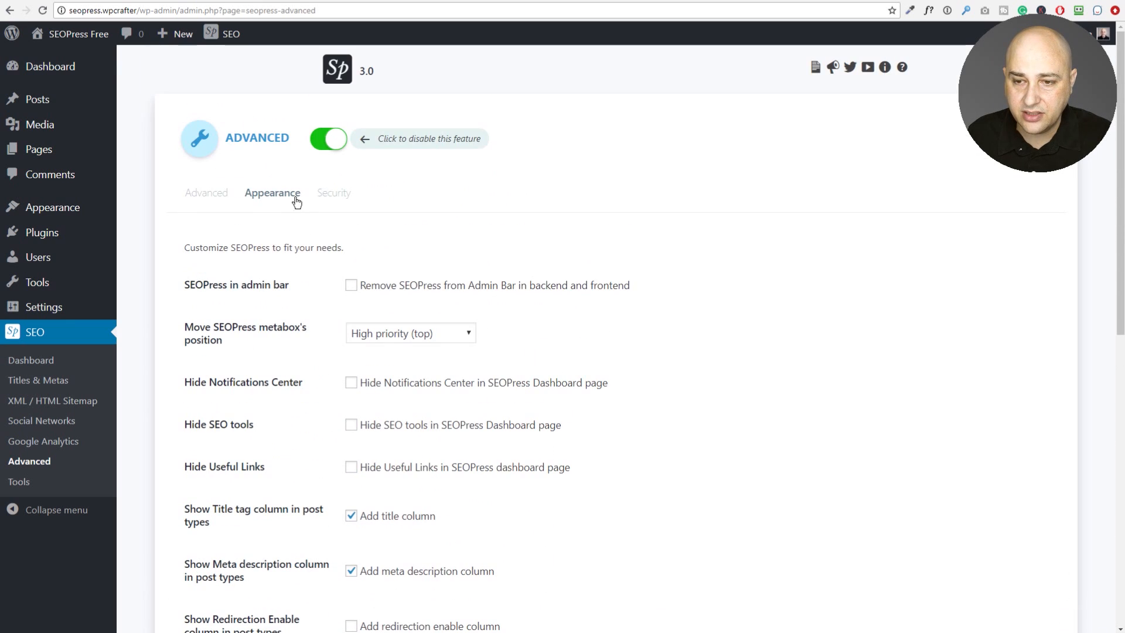
{"action": "left_click", "coordinate": [330, 200]}
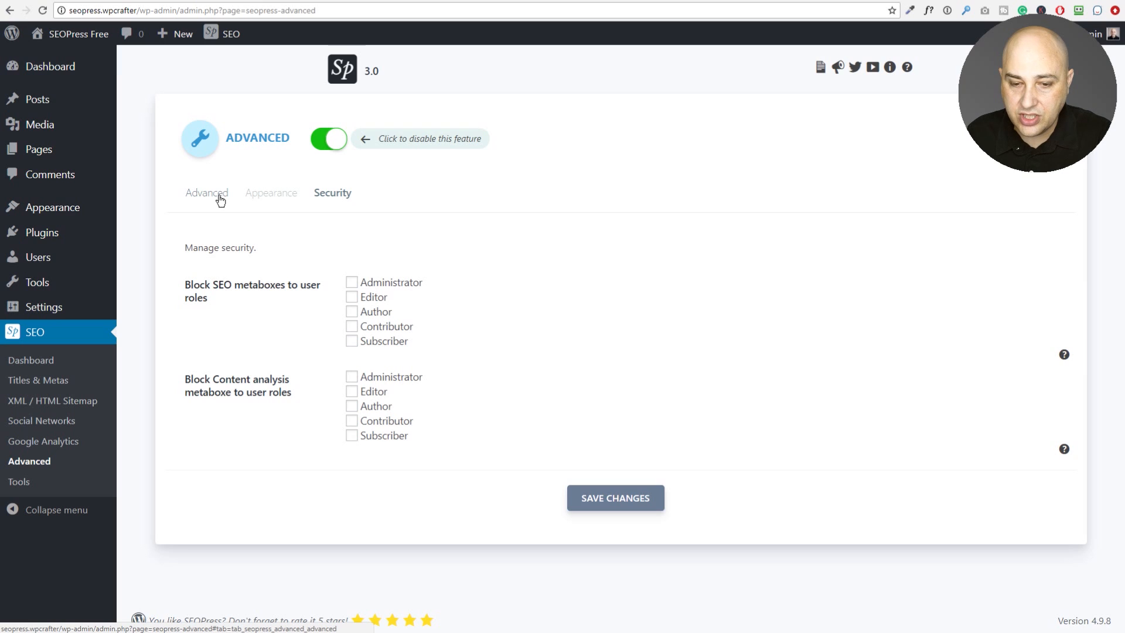
Open the Free site's SEOPress dashboard and review its feature cards from Titles & Metas down to Tools
{"action": "left_click", "coordinate": [53, 363]}
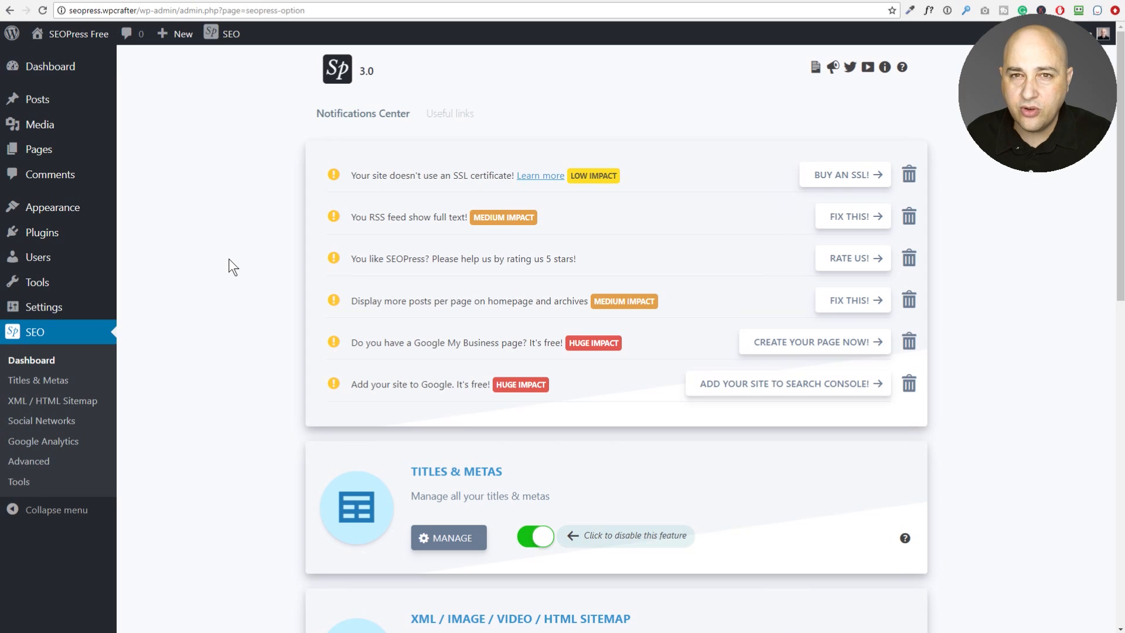
{"action": "scroll", "coordinate": [244, 255], "scroll_direction": "down", "scroll_amount": 4}
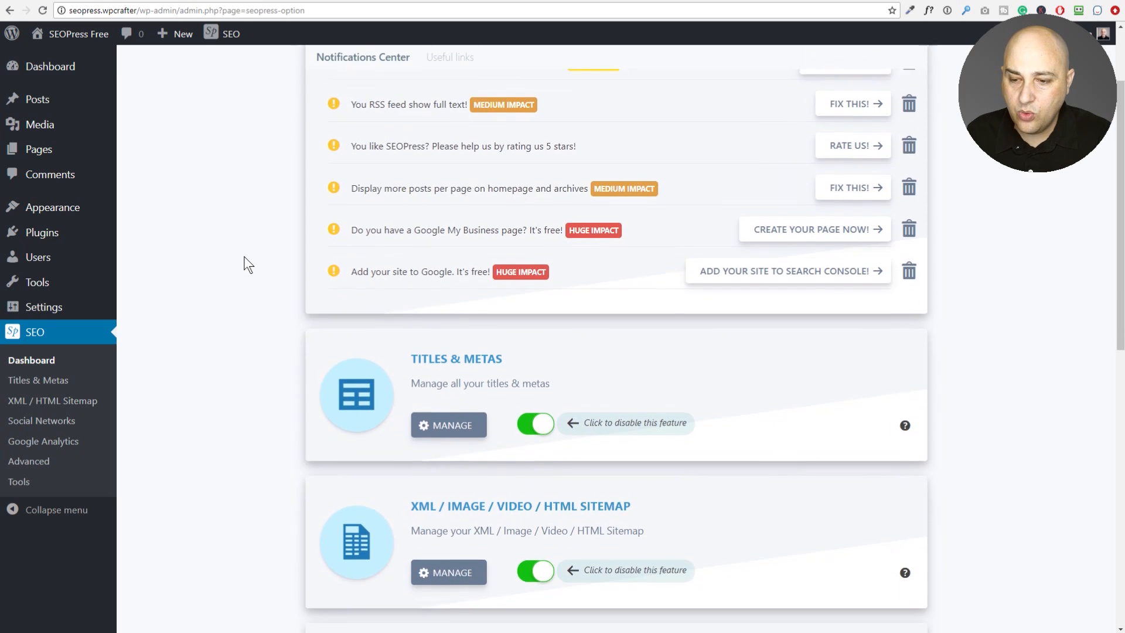
{"action": "scroll", "coordinate": [243, 256], "scroll_direction": "down", "scroll_amount": 3}
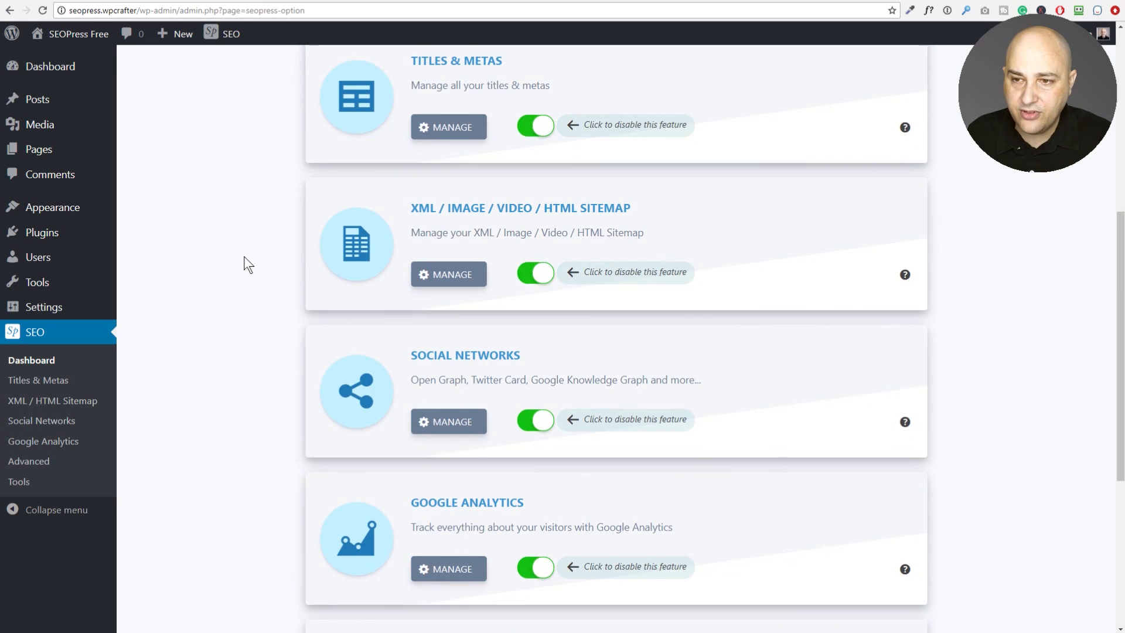
{"action": "scroll", "coordinate": [244, 256], "scroll_direction": "up", "scroll_amount": 1}
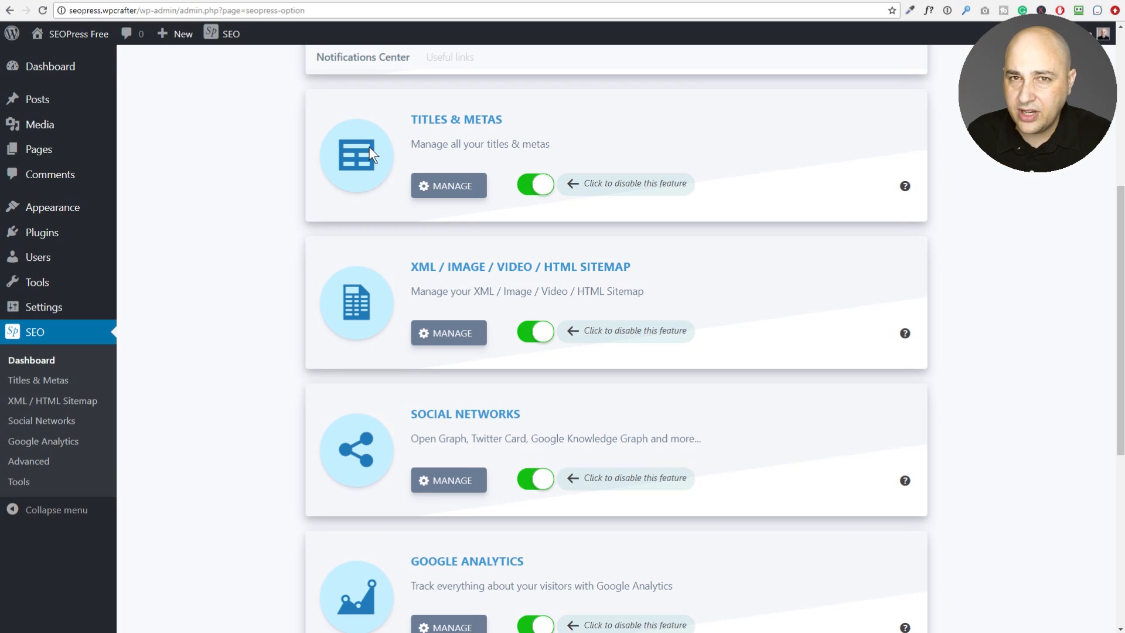
{"action": "scroll", "coordinate": [348, 279], "scroll_direction": "down", "scroll_amount": 1}
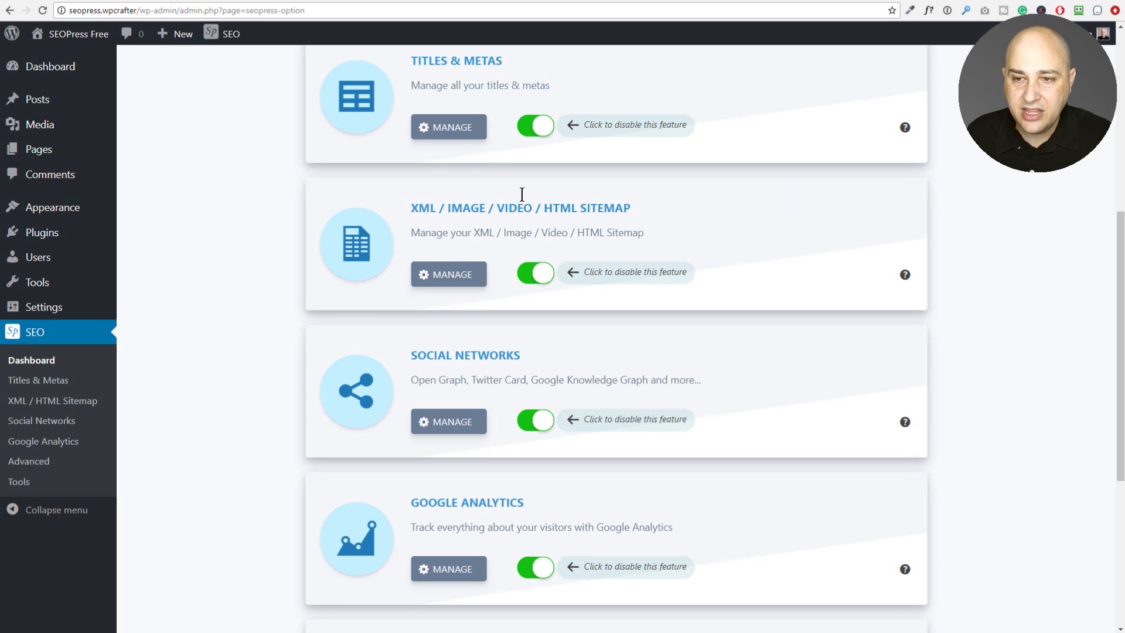
{"action": "scroll", "coordinate": [376, 237], "scroll_direction": "down", "scroll_amount": 3}
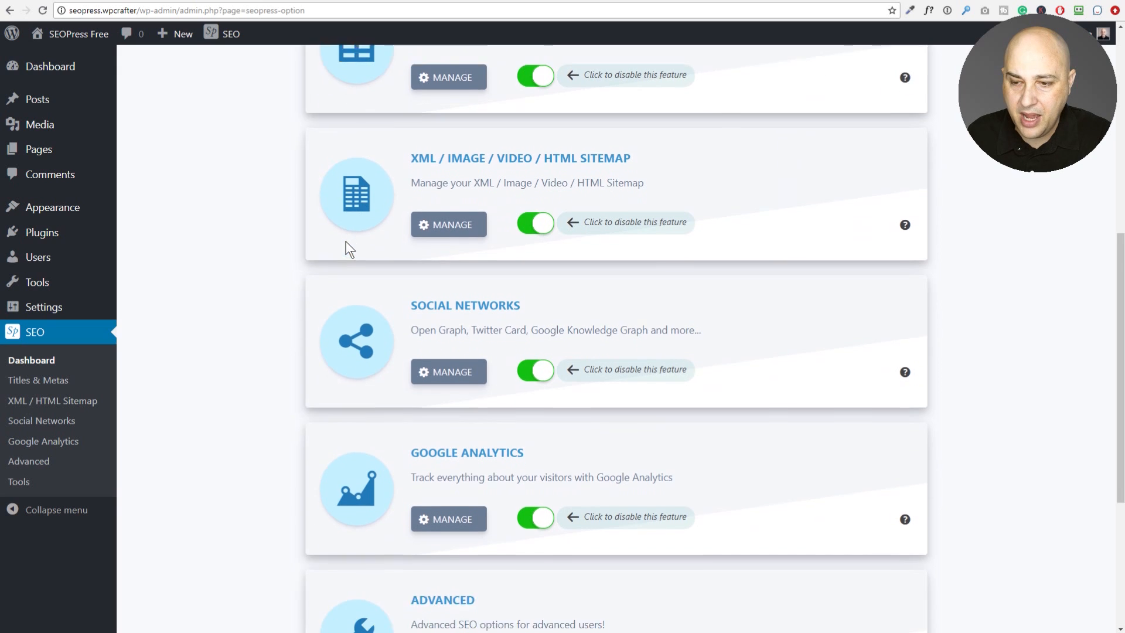
{"action": "scroll", "coordinate": [346, 242], "scroll_direction": "down", "scroll_amount": 2}
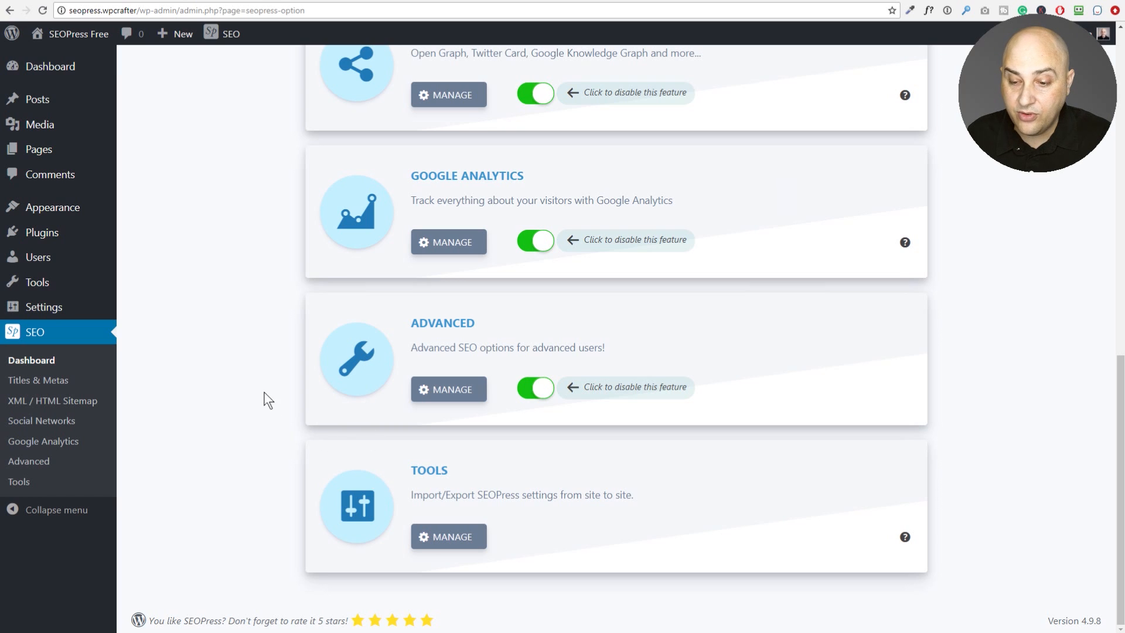
{"action": "scroll", "coordinate": [266, 230], "scroll_direction": "up", "scroll_amount": 10}
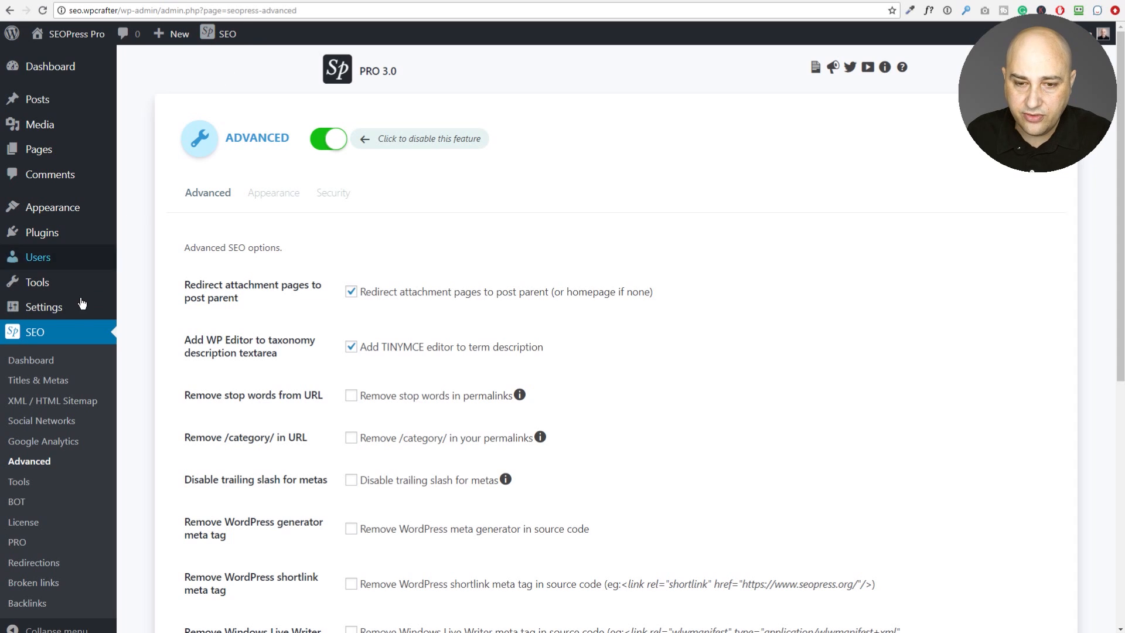
Switch to the Pro site's SEOPress dashboard and review the added WooCommerce, Easy Digital Downloads and Local Business features
{"action": "left_click", "coordinate": [28, 360]}
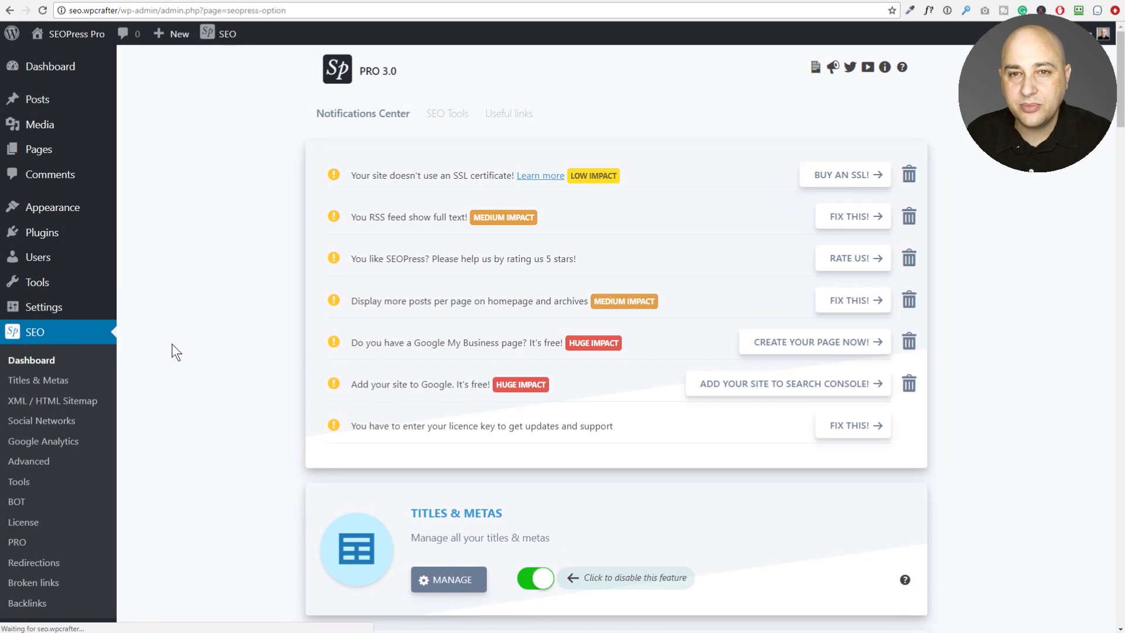
{"action": "scroll", "coordinate": [231, 336], "scroll_direction": "down", "scroll_amount": 9}
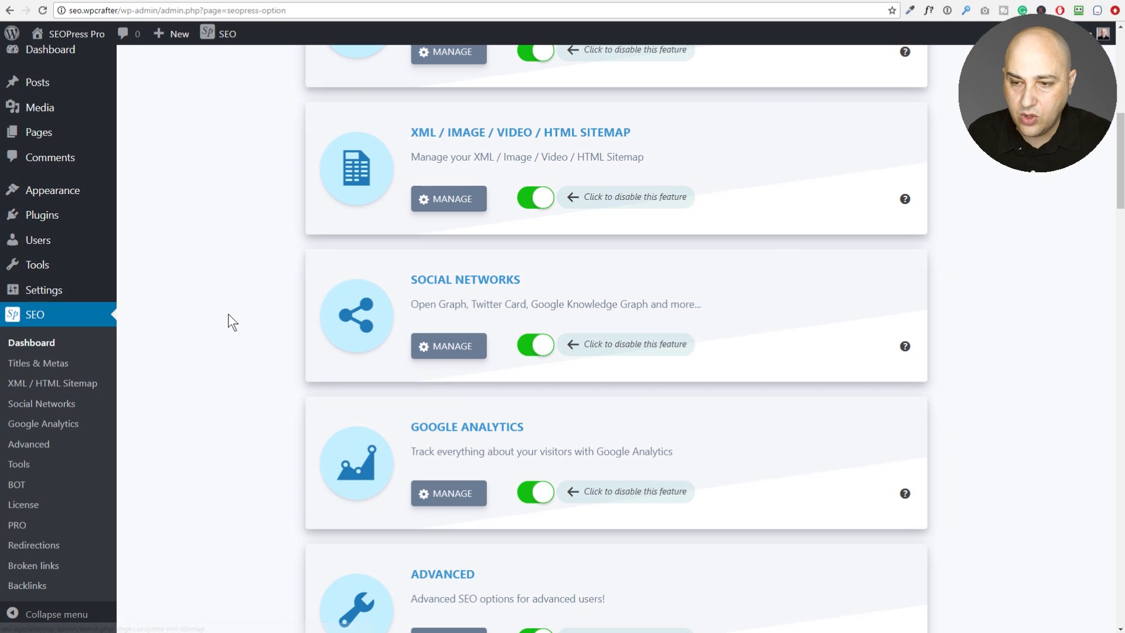
{"action": "scroll", "coordinate": [228, 314], "scroll_direction": "down", "scroll_amount": 8}
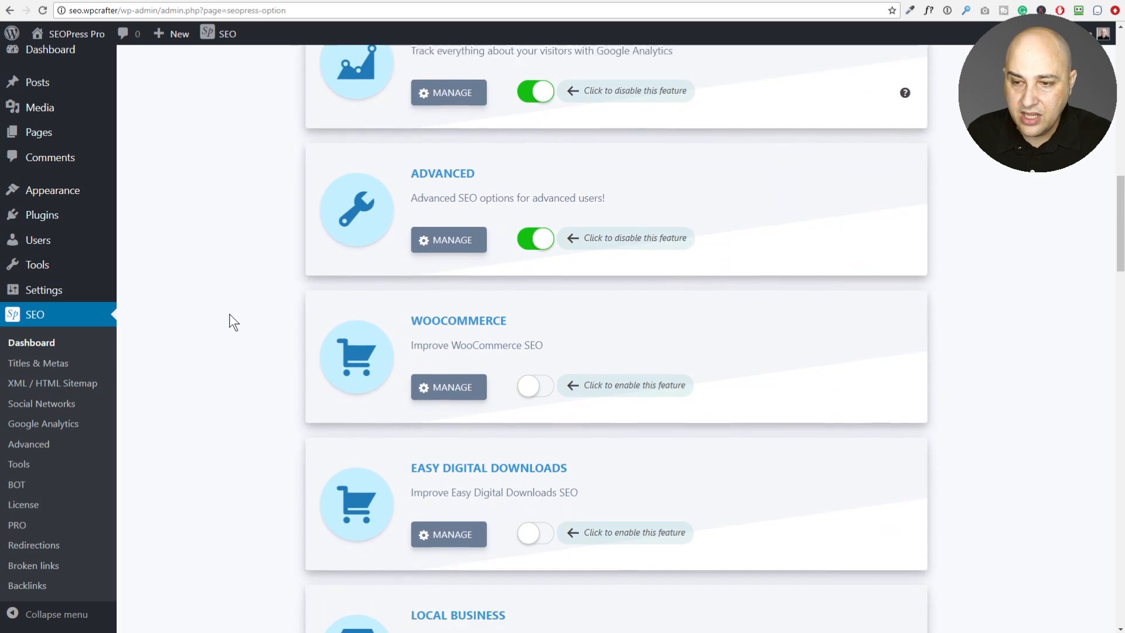
{"action": "scroll", "coordinate": [230, 311], "scroll_direction": "down", "scroll_amount": 3}
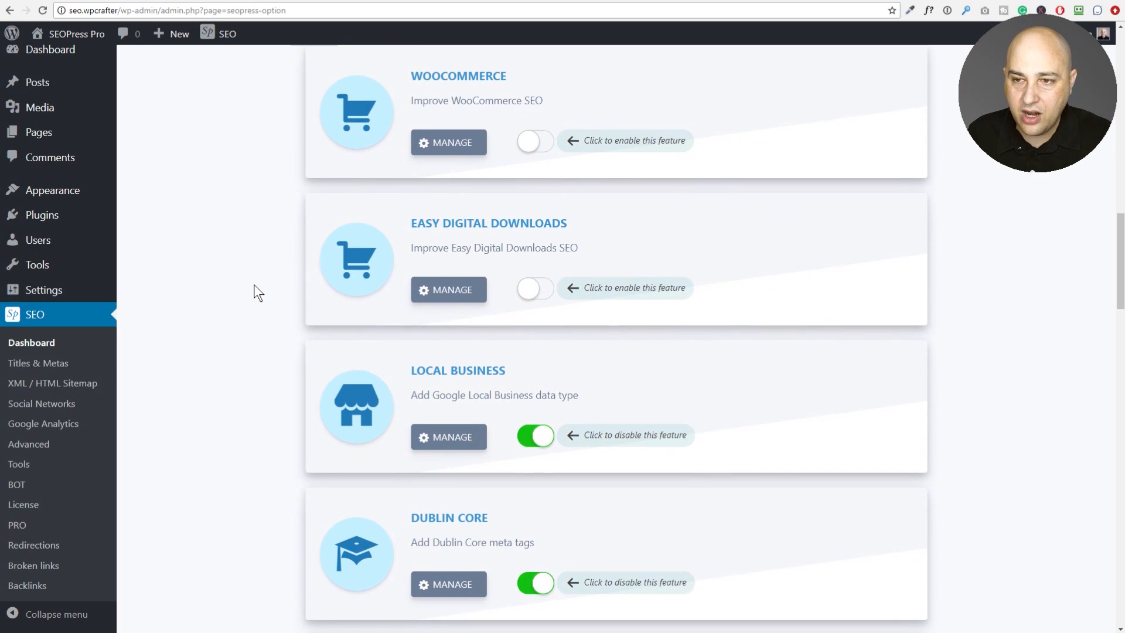
{"action": "scroll", "coordinate": [259, 279], "scroll_direction": "up", "scroll_amount": 1}
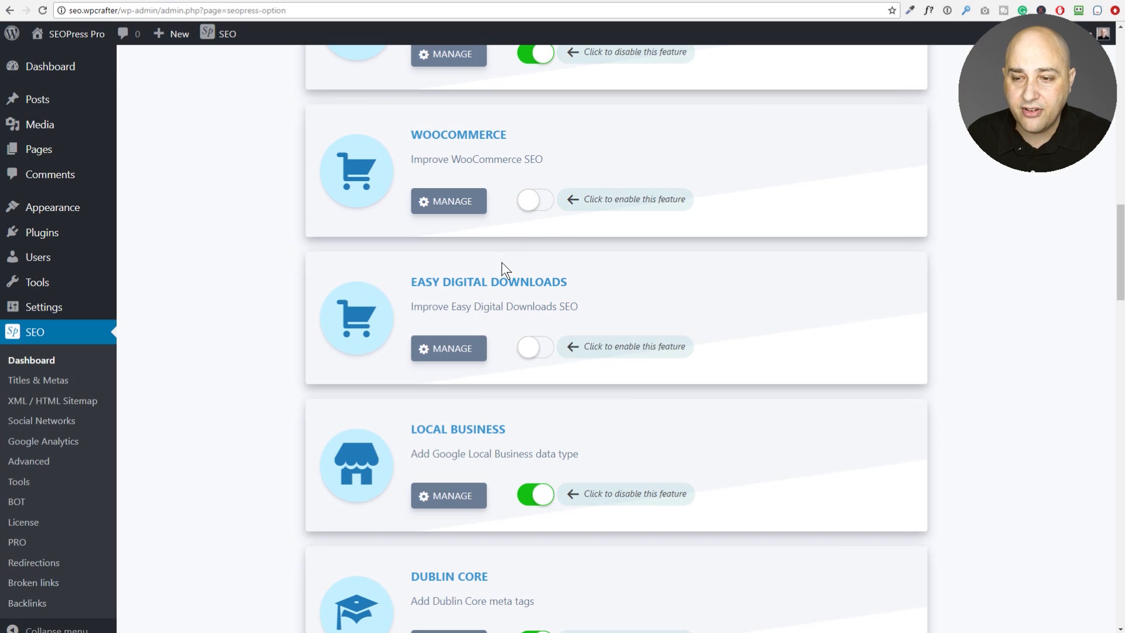
{"action": "scroll", "coordinate": [363, 273], "scroll_direction": "down", "scroll_amount": 3}
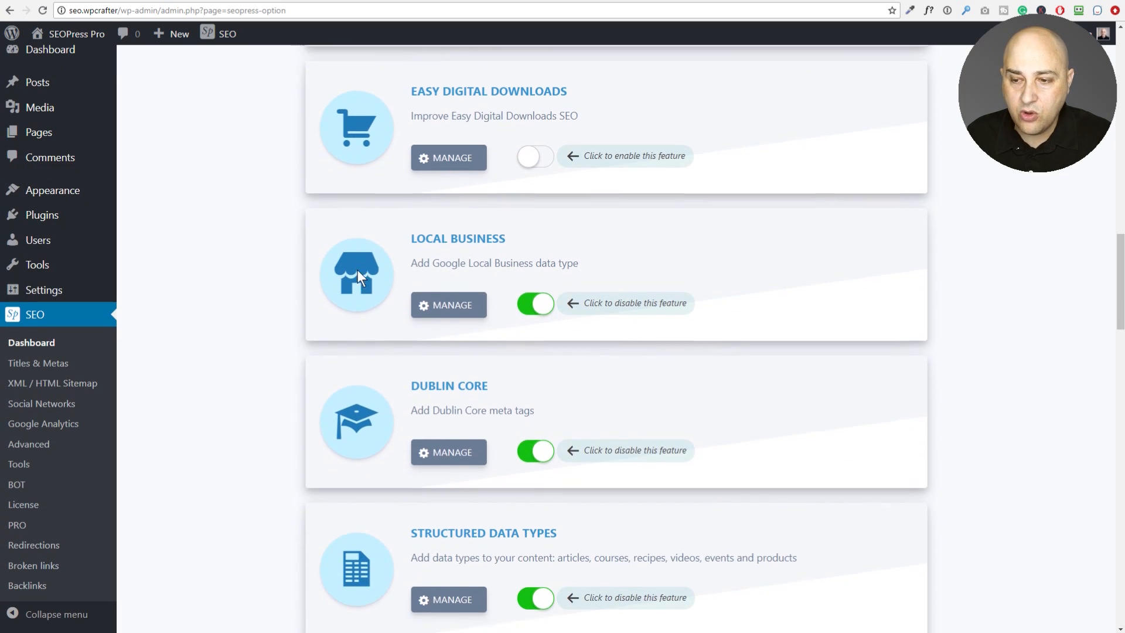
{"action": "scroll", "coordinate": [357, 269], "scroll_direction": "down", "scroll_amount": 2}
{"action": "scroll", "coordinate": [357, 271], "scroll_direction": "down", "scroll_amount": 1}
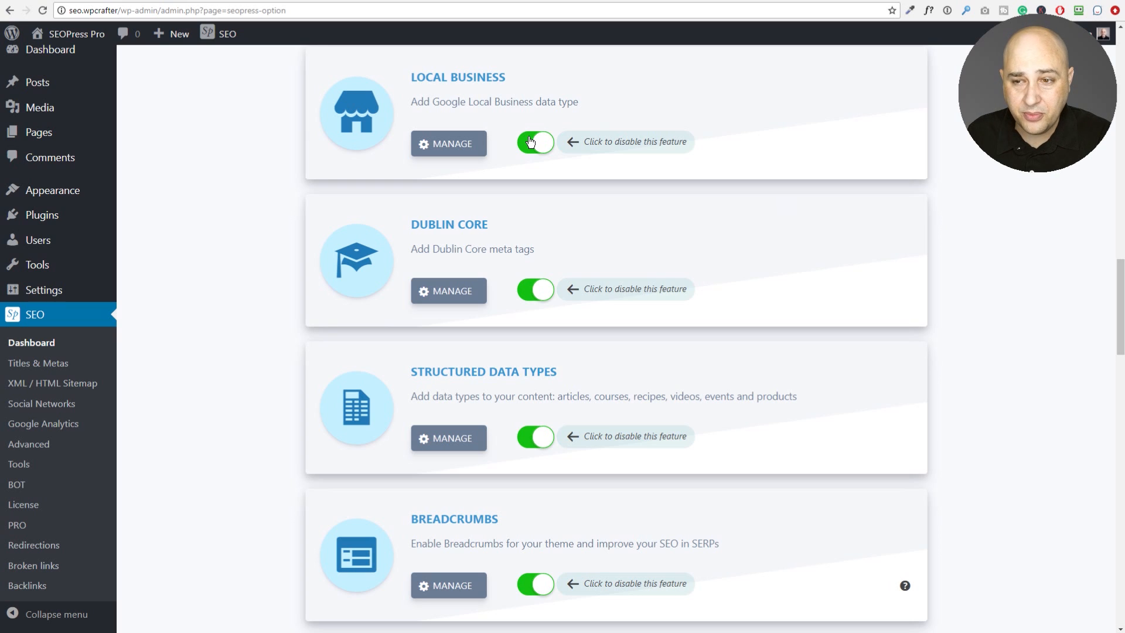
Review the Pro dashboard's feature cards from Dublin Core and Structured Data Types through Google Page Speed, Robots.txt and Google News Sitemap
{"action": "scroll", "coordinate": [369, 238], "scroll_direction": "down", "scroll_amount": 1}
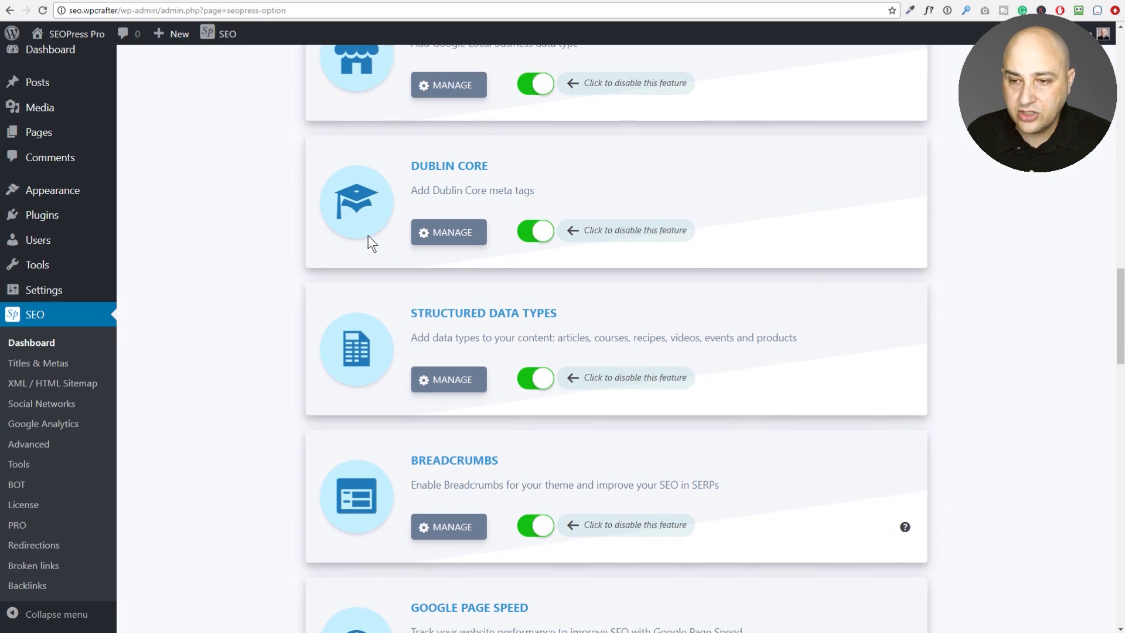
{"action": "scroll", "coordinate": [372, 242], "scroll_direction": "down", "scroll_amount": 1}
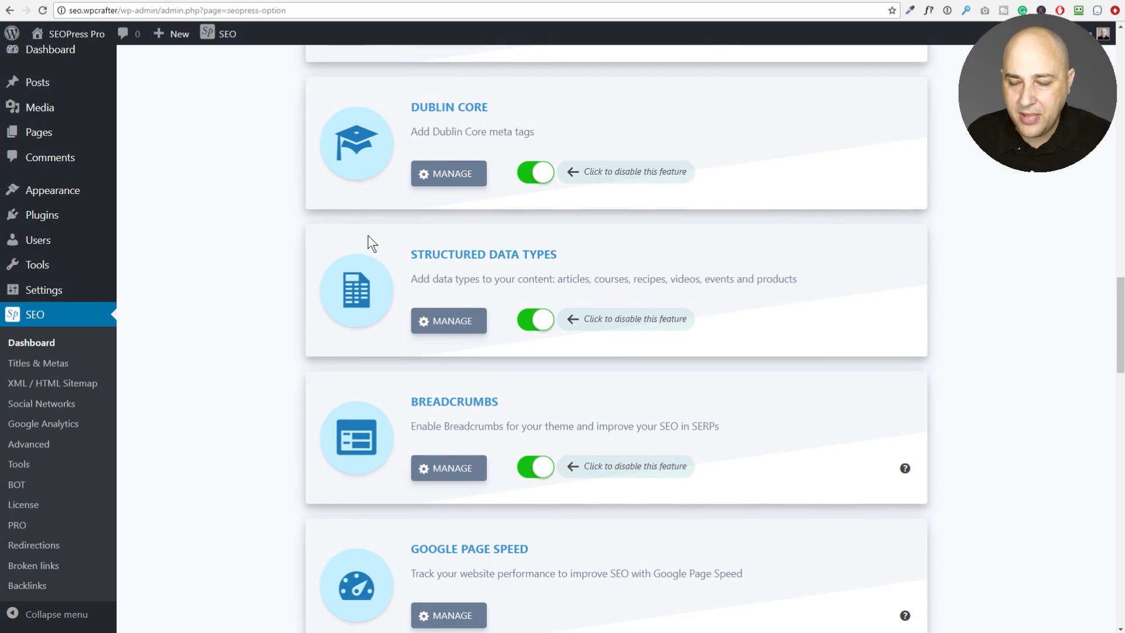
{"action": "scroll", "coordinate": [369, 236], "scroll_direction": "down", "scroll_amount": 1}
{"action": "scroll", "coordinate": [369, 236], "scroll_direction": "down", "scroll_amount": 1}
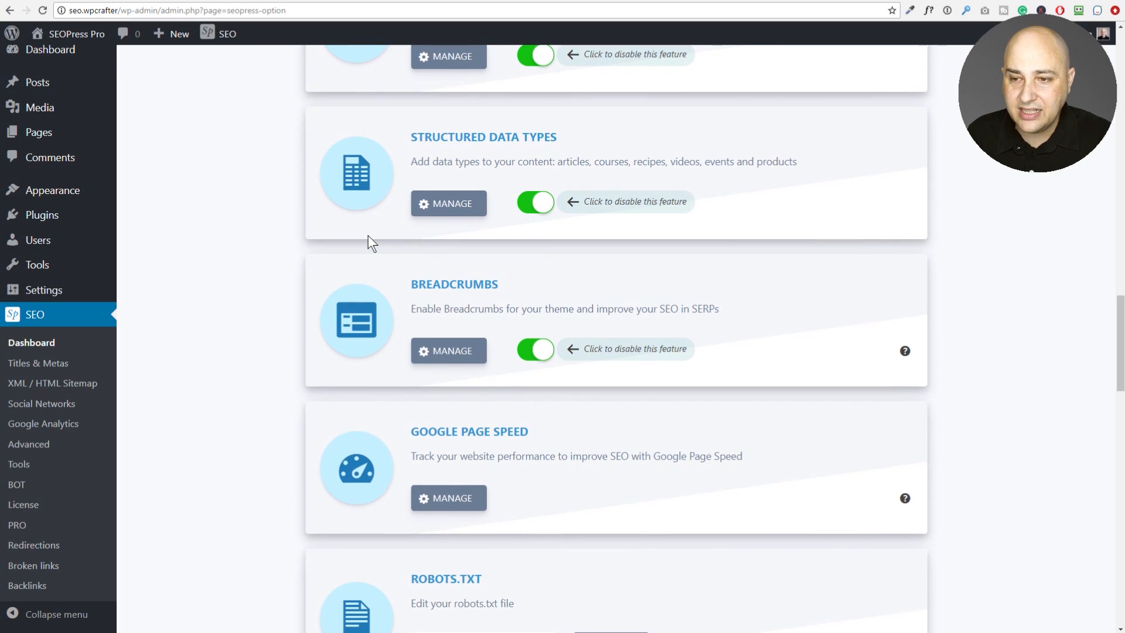
{"action": "scroll", "coordinate": [368, 234], "scroll_direction": "down", "scroll_amount": 1}
{"action": "scroll", "coordinate": [368, 235], "scroll_direction": "up", "scroll_amount": 1}
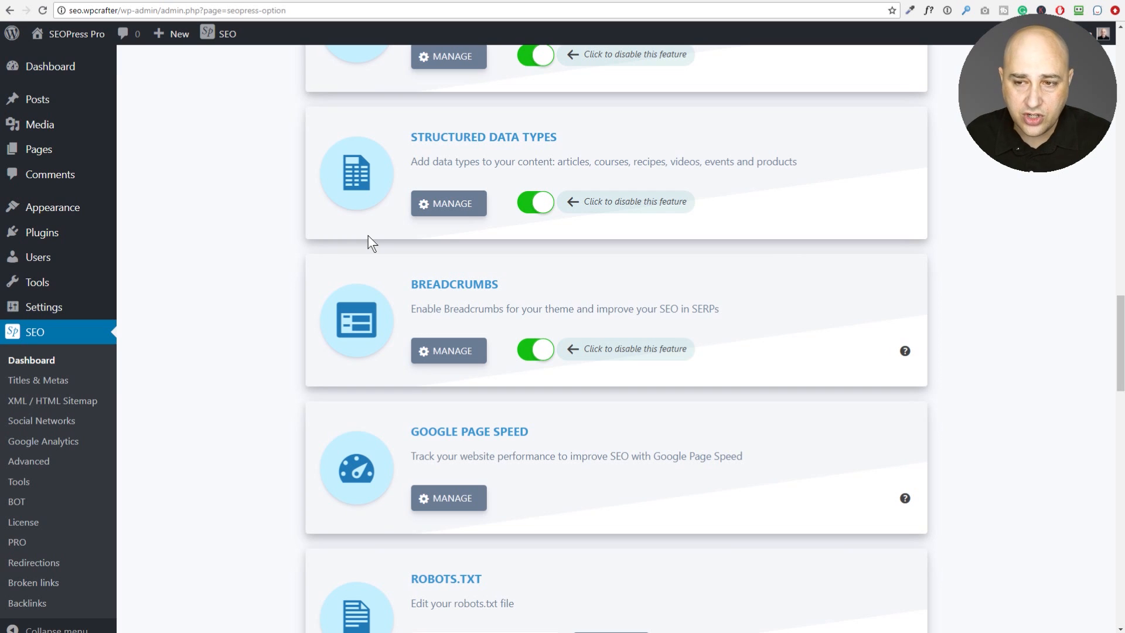
{"action": "scroll", "coordinate": [368, 236], "scroll_direction": "down", "scroll_amount": 4}
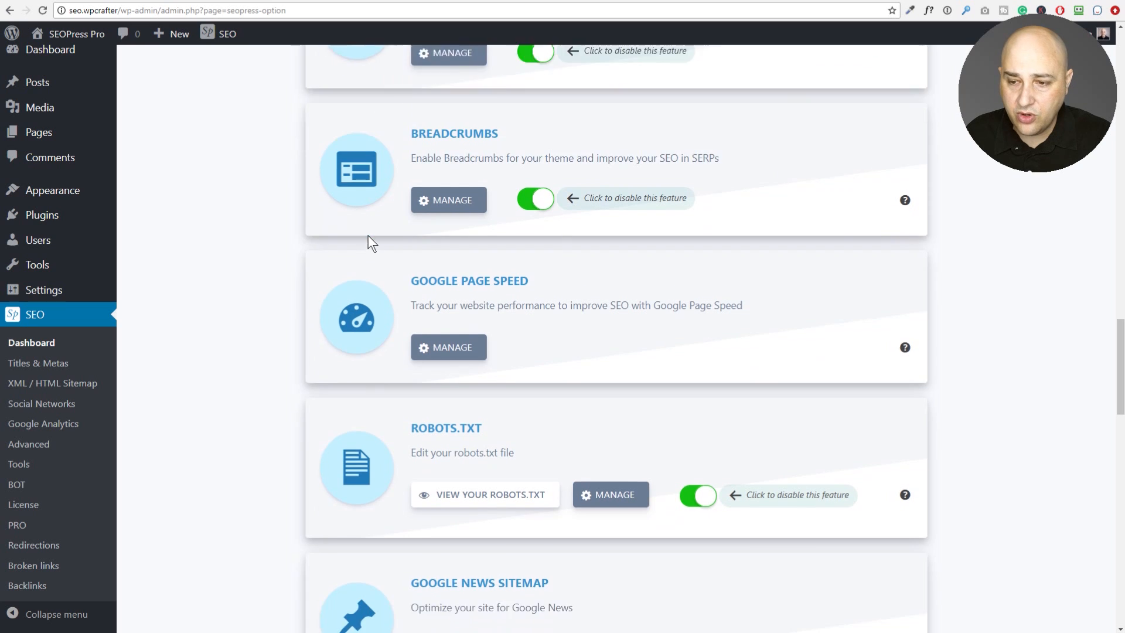
{"action": "scroll", "coordinate": [368, 236], "scroll_direction": "down", "scroll_amount": 2}
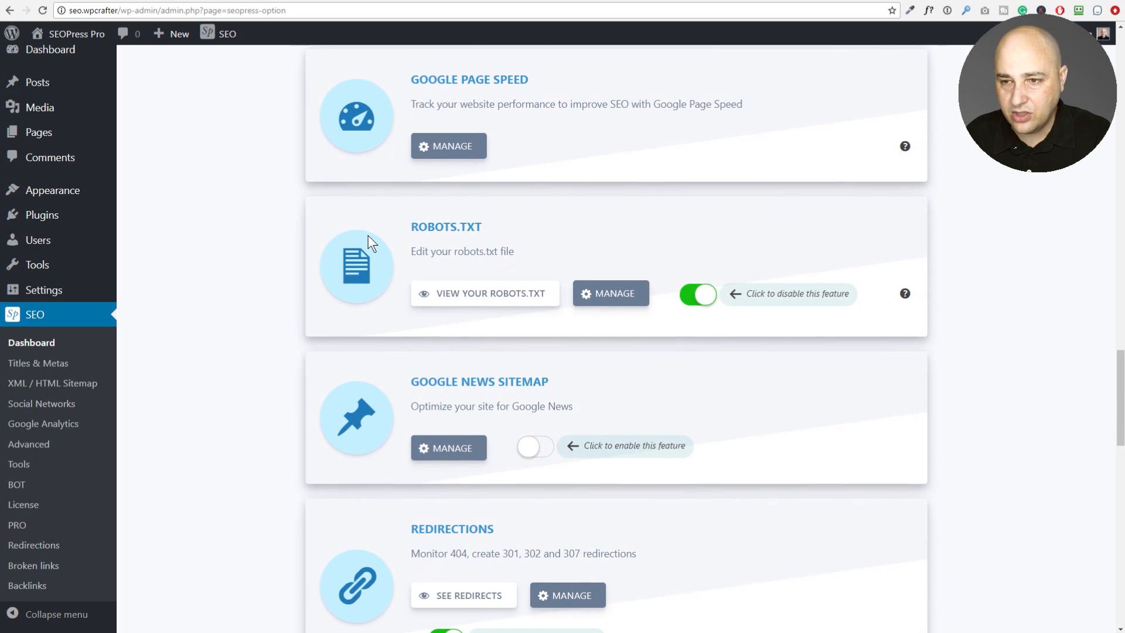
{"action": "scroll", "coordinate": [368, 235], "scroll_direction": "down", "scroll_amount": 2}
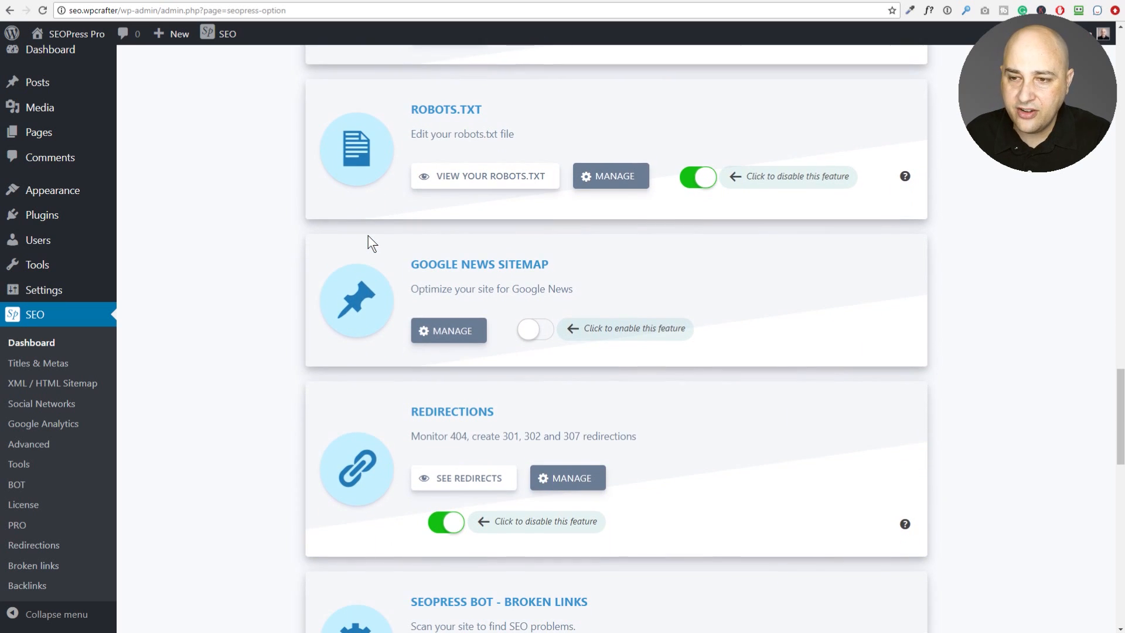
{"action": "scroll", "coordinate": [368, 236], "scroll_direction": "down", "scroll_amount": 1}
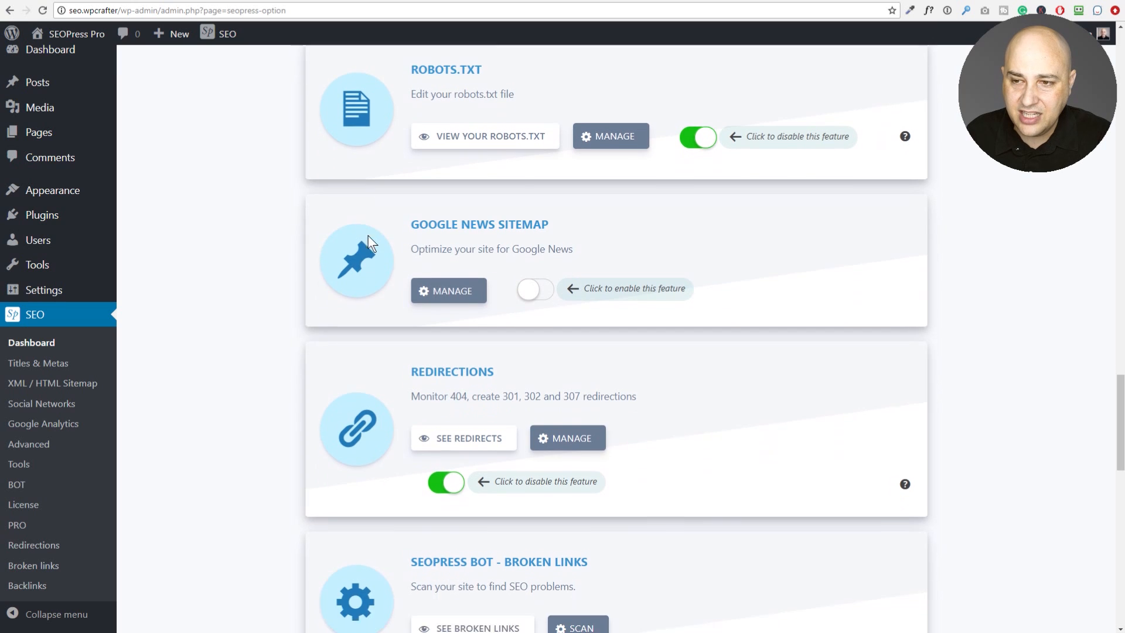
{"action": "scroll", "coordinate": [368, 236], "scroll_direction": "up", "scroll_amount": 1}
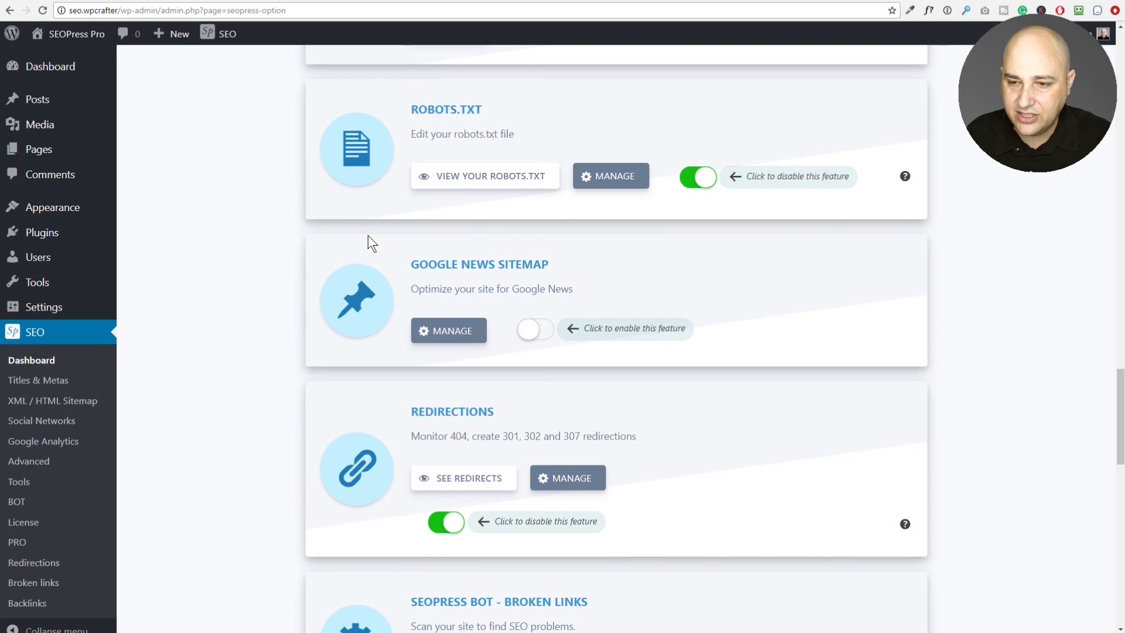
Review the remaining Pro feature cards from Redirections, Broken Links and Backlinks through URL Rewriting, .htaccess, RSS, Tools and License
{"action": "scroll", "coordinate": [368, 236], "scroll_direction": "down", "scroll_amount": 3}
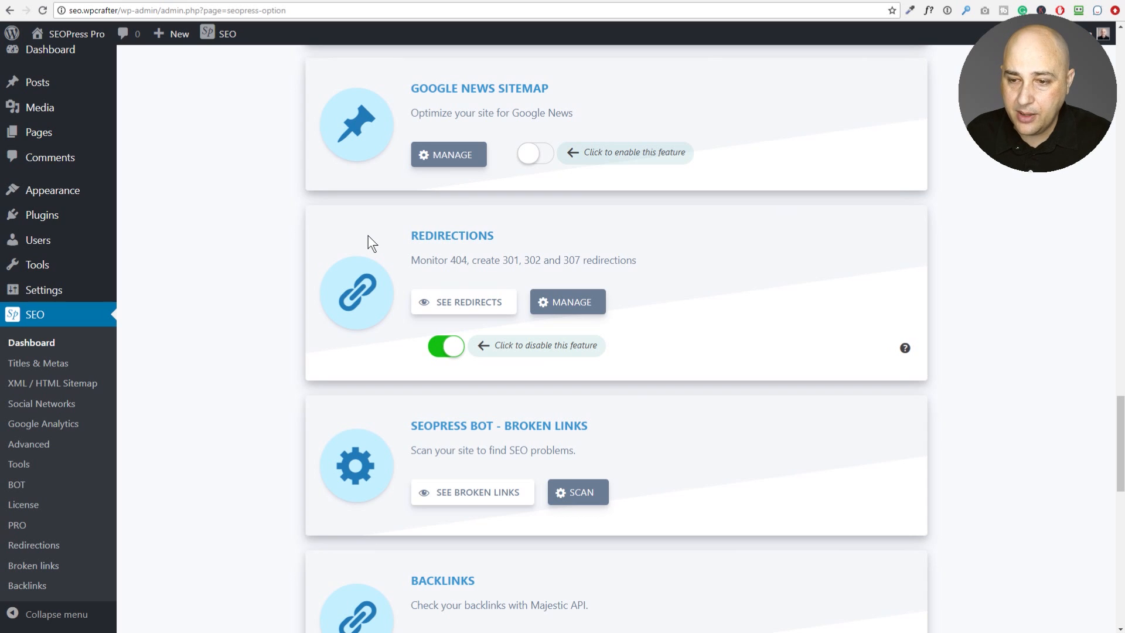
{"action": "scroll", "coordinate": [371, 242], "scroll_direction": "down", "scroll_amount": 2}
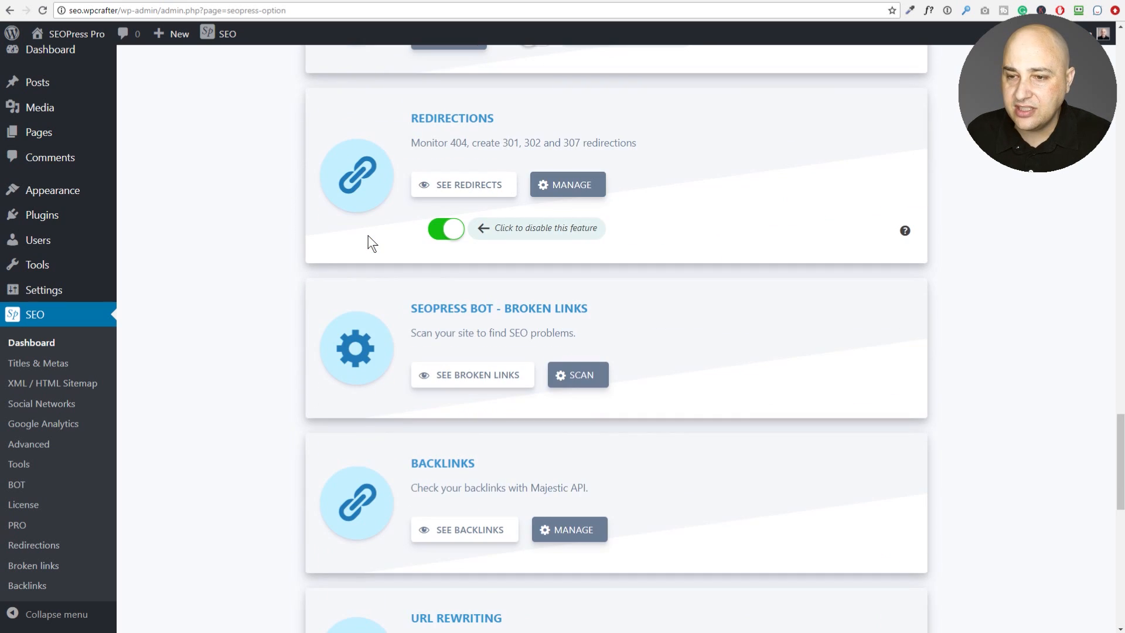
{"action": "scroll", "coordinate": [369, 238], "scroll_direction": "down", "scroll_amount": 4}
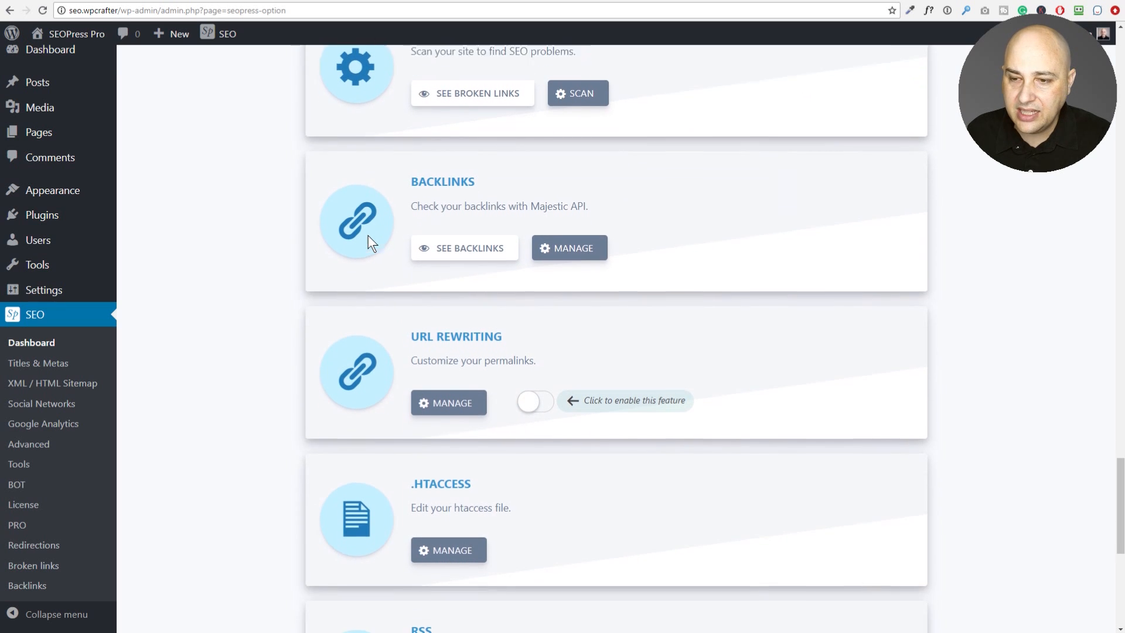
{"action": "scroll", "coordinate": [369, 238], "scroll_direction": "down", "scroll_amount": 2}
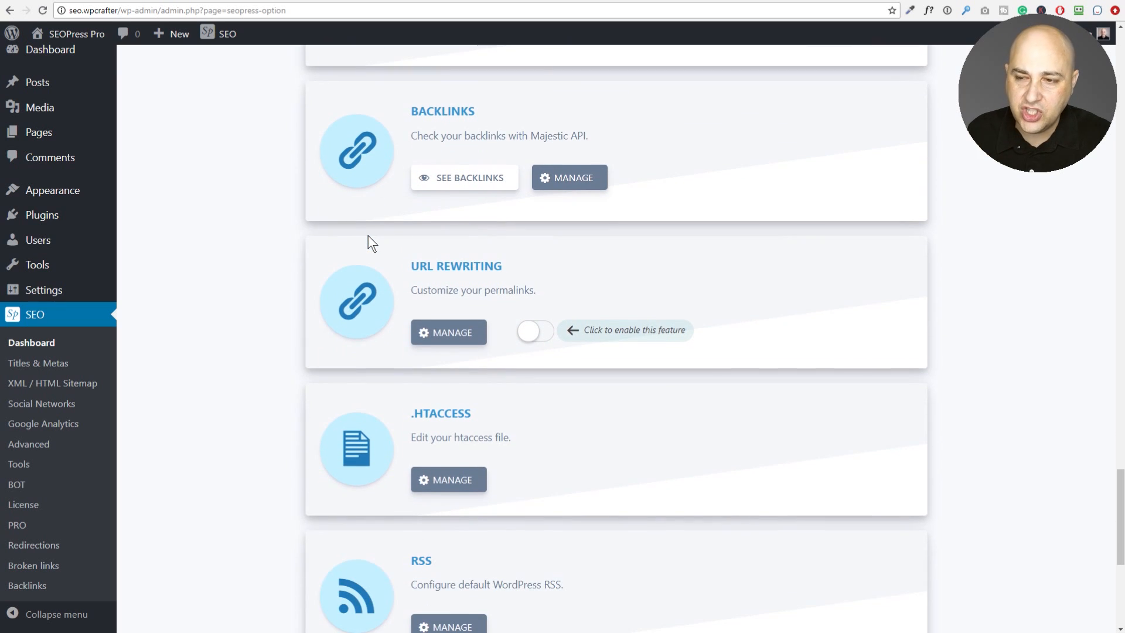
{"action": "scroll", "coordinate": [368, 236], "scroll_direction": "down", "scroll_amount": 5}
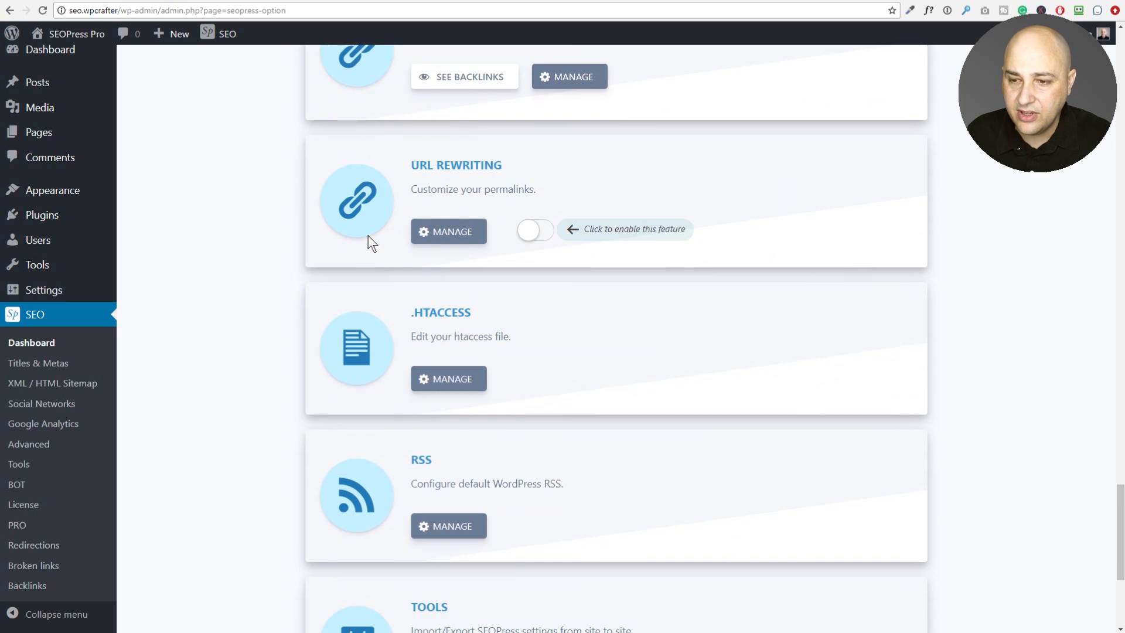
{"action": "scroll", "coordinate": [370, 242], "scroll_direction": "down", "scroll_amount": 2}
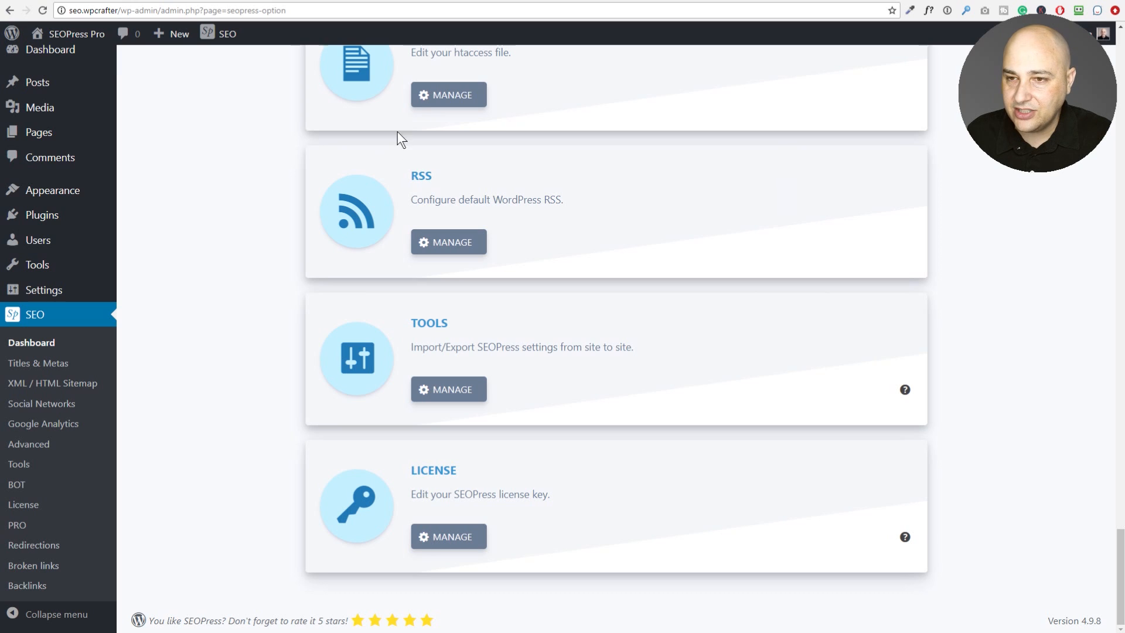
Switch to the Free site, open the Titles & Metas settings and examine the homepage site title template
{"action": "left_click", "coordinate": [348, 0]}
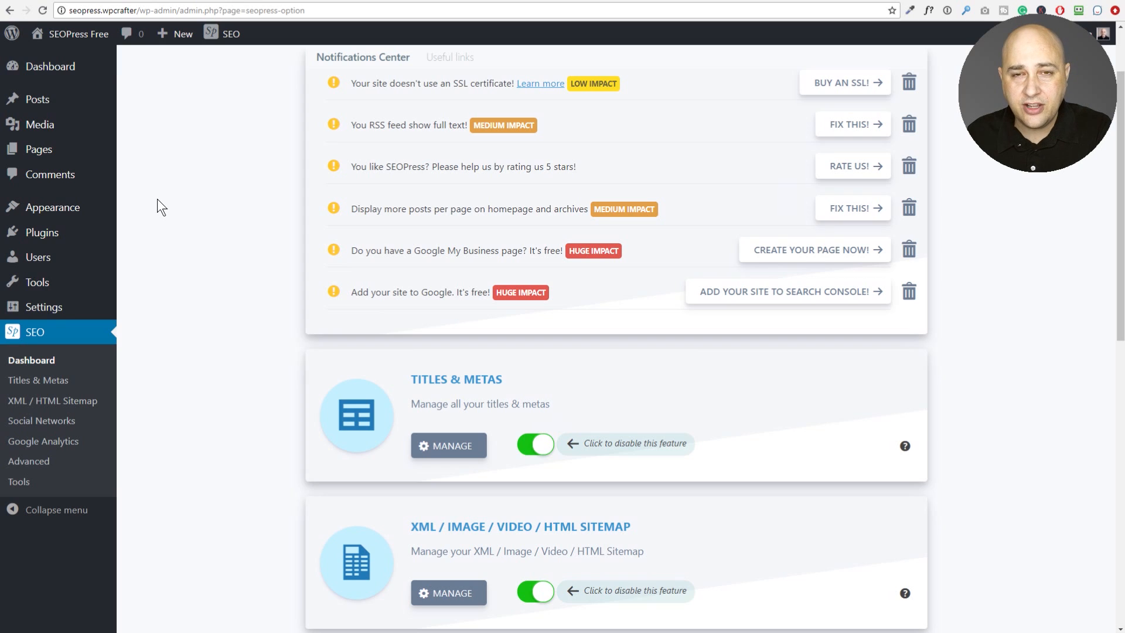
{"action": "left_click", "coordinate": [50, 386]}
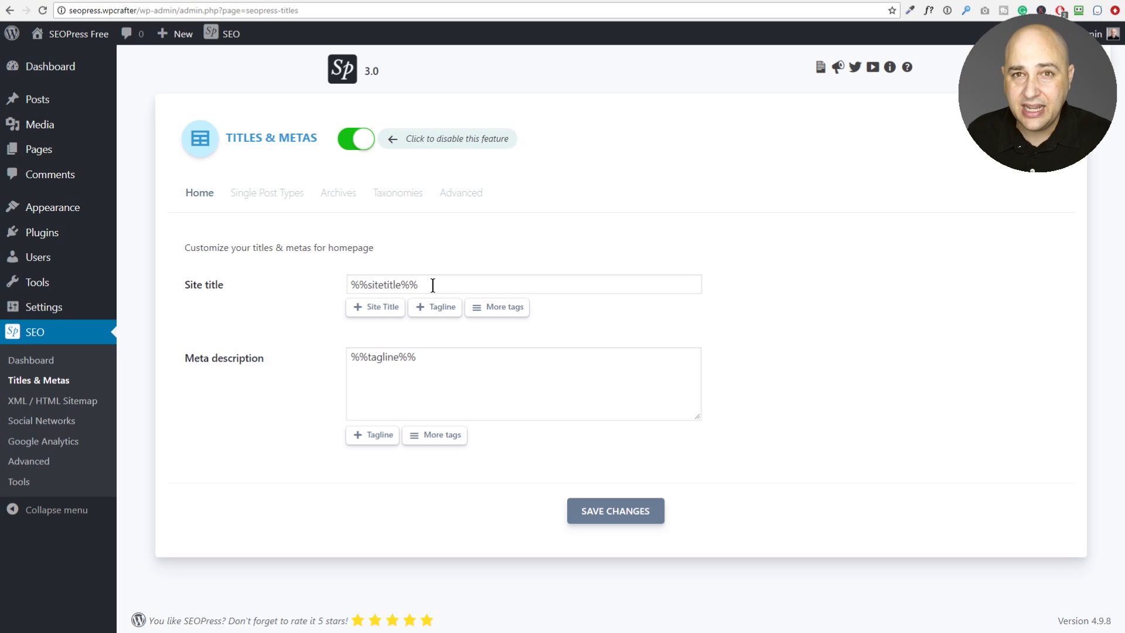
{"action": "left_click", "coordinate": [443, 3]}
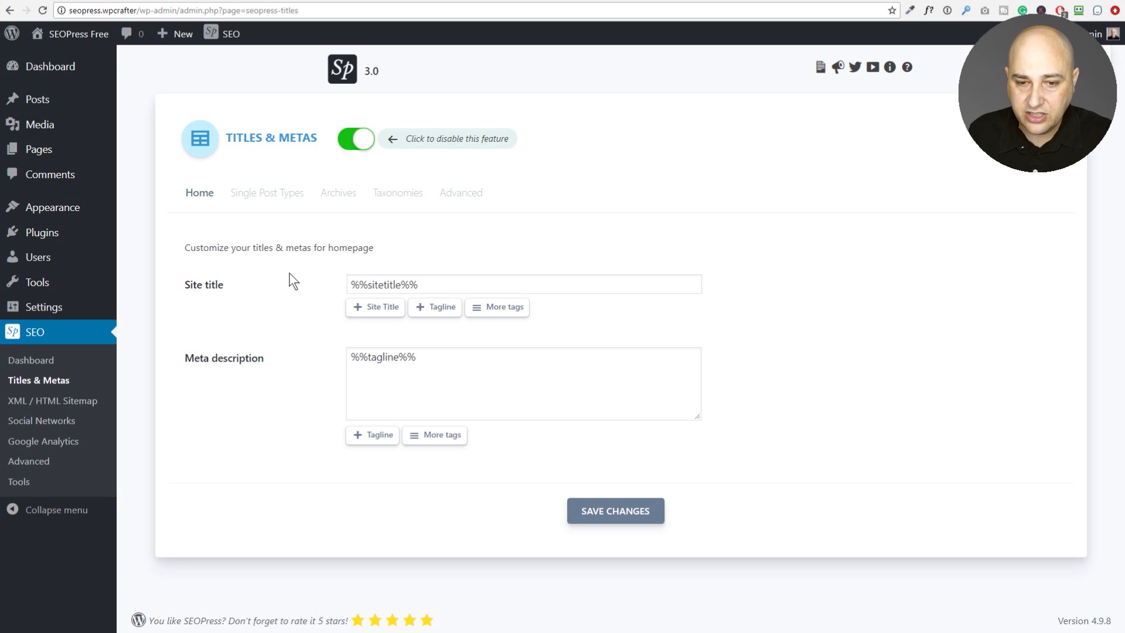
{"action": "mouse_move", "coordinate": [118, 311]}
{"action": "left_click", "coordinate": [439, 281]}
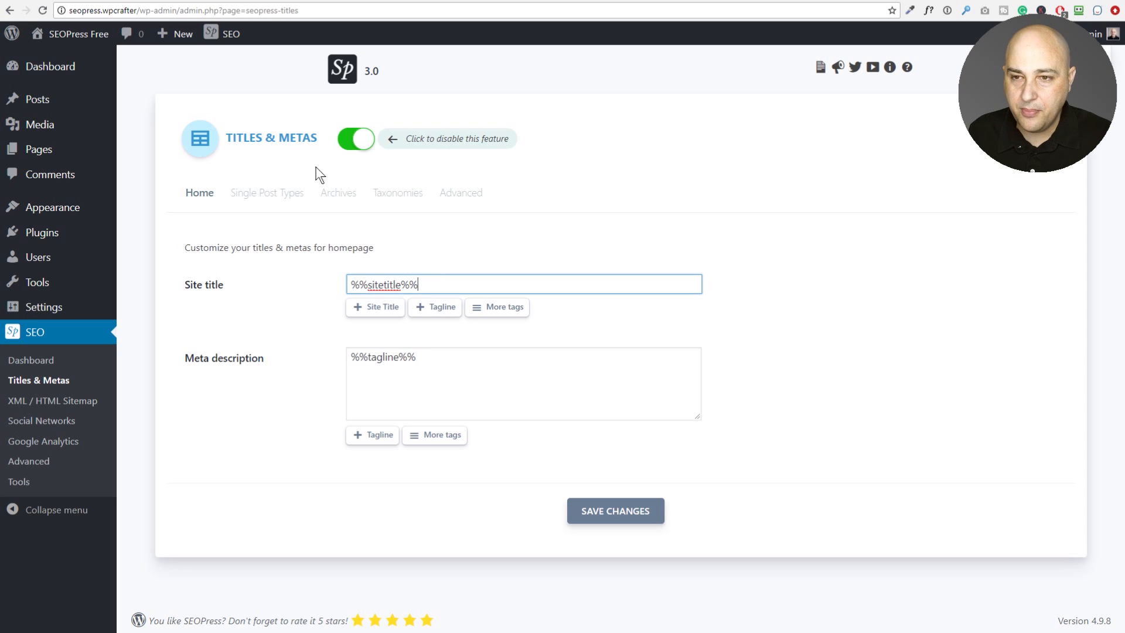
Compare the WPCrafter description in the Google search results with the homepage meta description template in Titles & Metas
{"action": "left_click", "coordinate": [429, 1]}
{"action": "left_click_drag", "start_coordinate": [122, 180], "coordinate": [364, 202]}
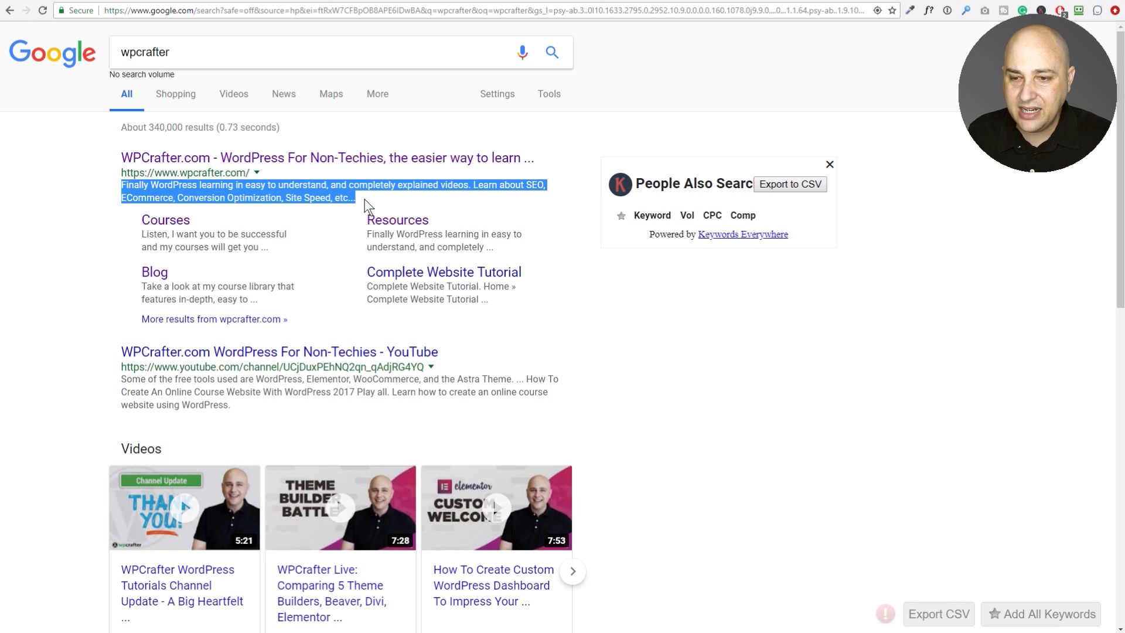
{"action": "left_click", "coordinate": [369, 2]}
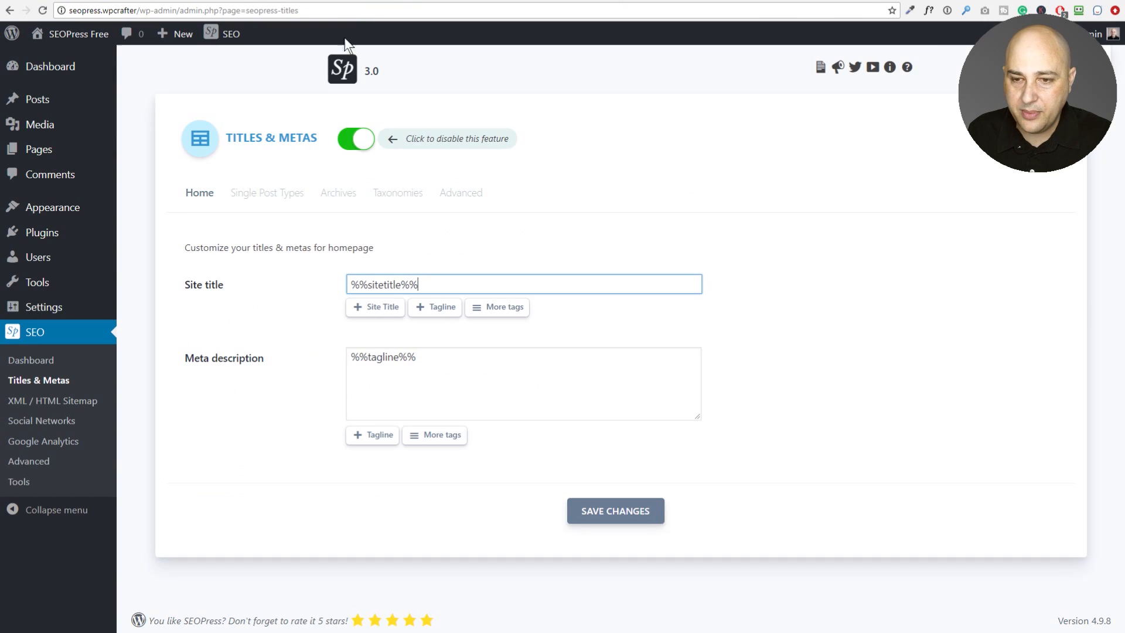
{"action": "left_click", "coordinate": [394, 355]}
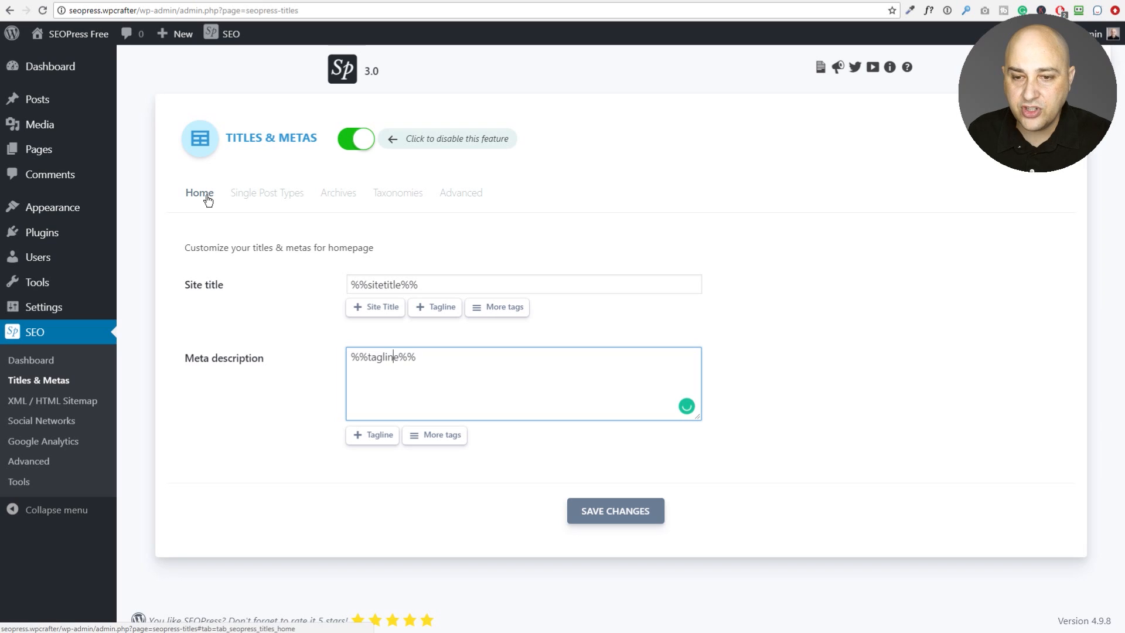
Open the Single Post Types options and shorten the Posts title template to %%post_title%%, removing the separator and %%sitetitle%%
{"action": "left_click", "coordinate": [262, 198]}
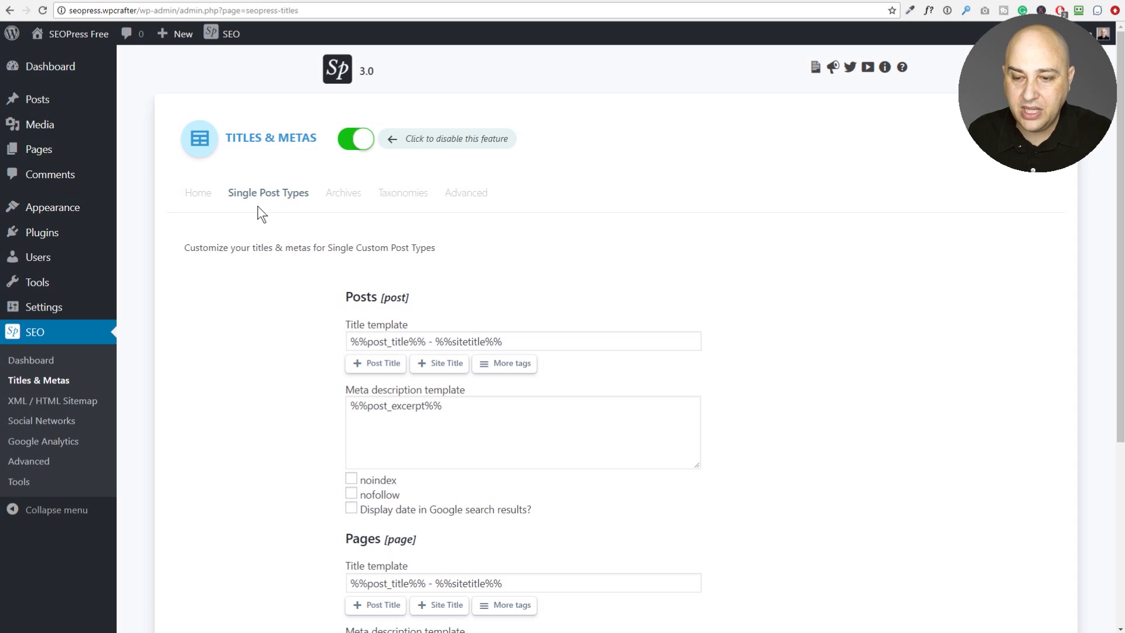
{"action": "scroll", "coordinate": [258, 206], "scroll_direction": "down", "scroll_amount": 2}
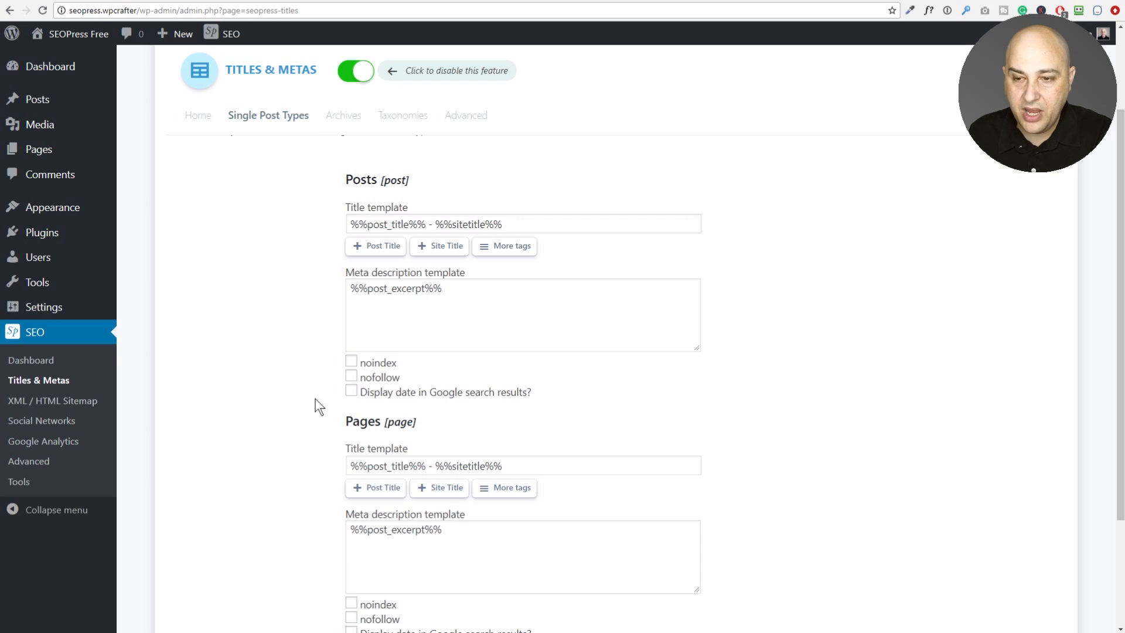
{"action": "scroll", "coordinate": [316, 400], "scroll_direction": "up", "scroll_amount": 1}
{"action": "scroll", "coordinate": [315, 397], "scroll_direction": "down", "scroll_amount": 2}
{"action": "scroll", "coordinate": [314, 394], "scroll_direction": "up", "scroll_amount": 1}
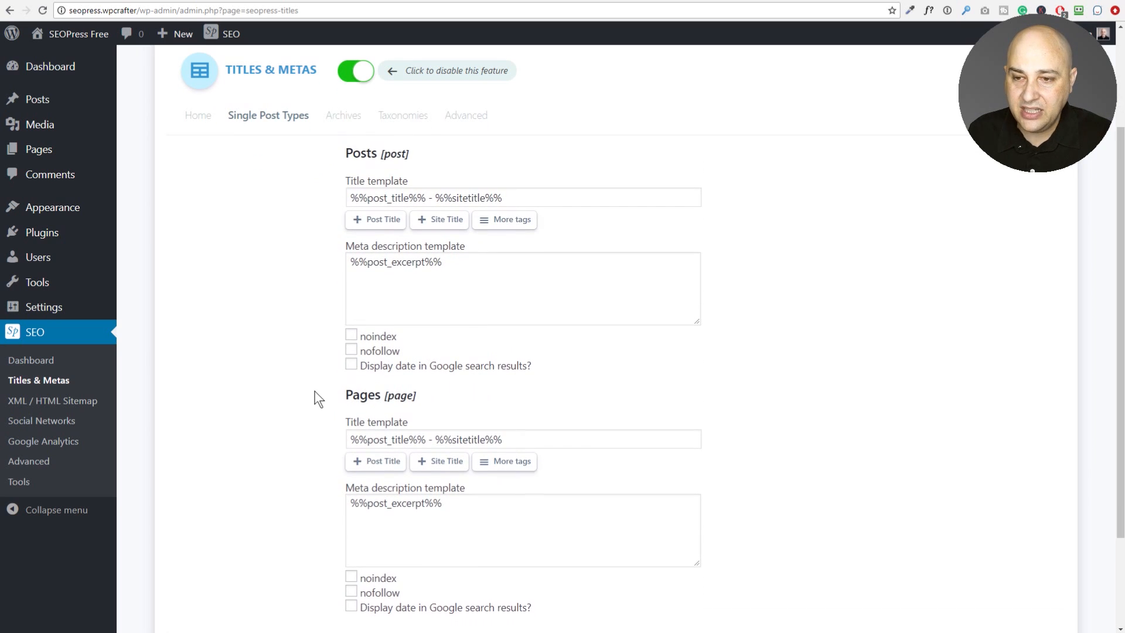
{"action": "left_click", "coordinate": [423, 223]}
{"action": "left_click_drag", "start_coordinate": [423, 222], "coordinate": [338, 228]}
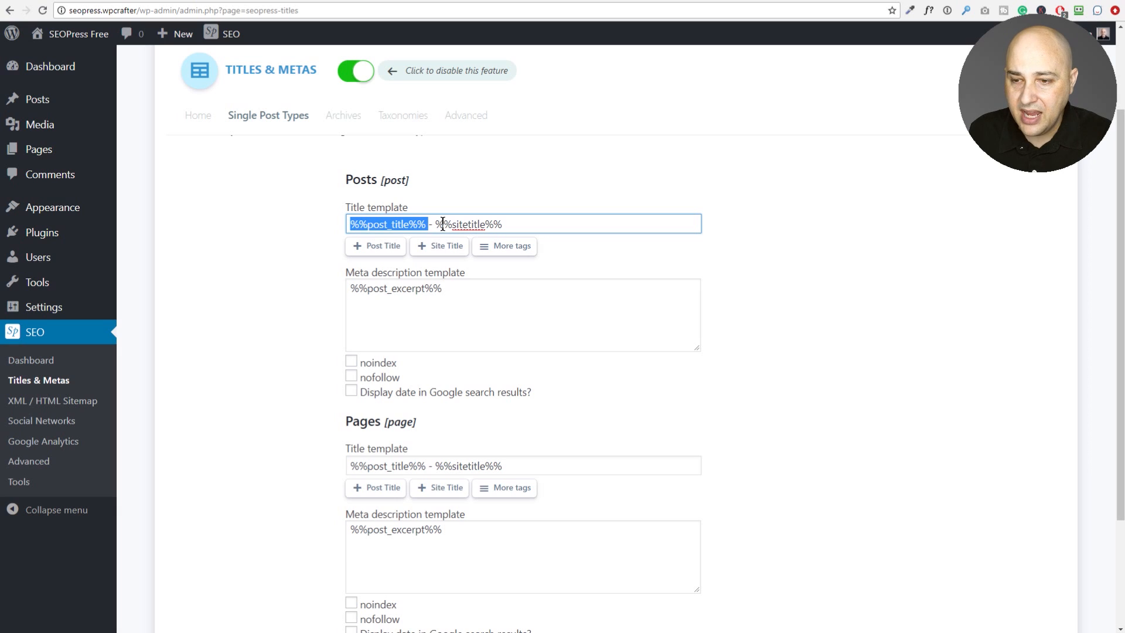
{"action": "left_click_drag", "start_coordinate": [435, 226], "coordinate": [508, 221]}
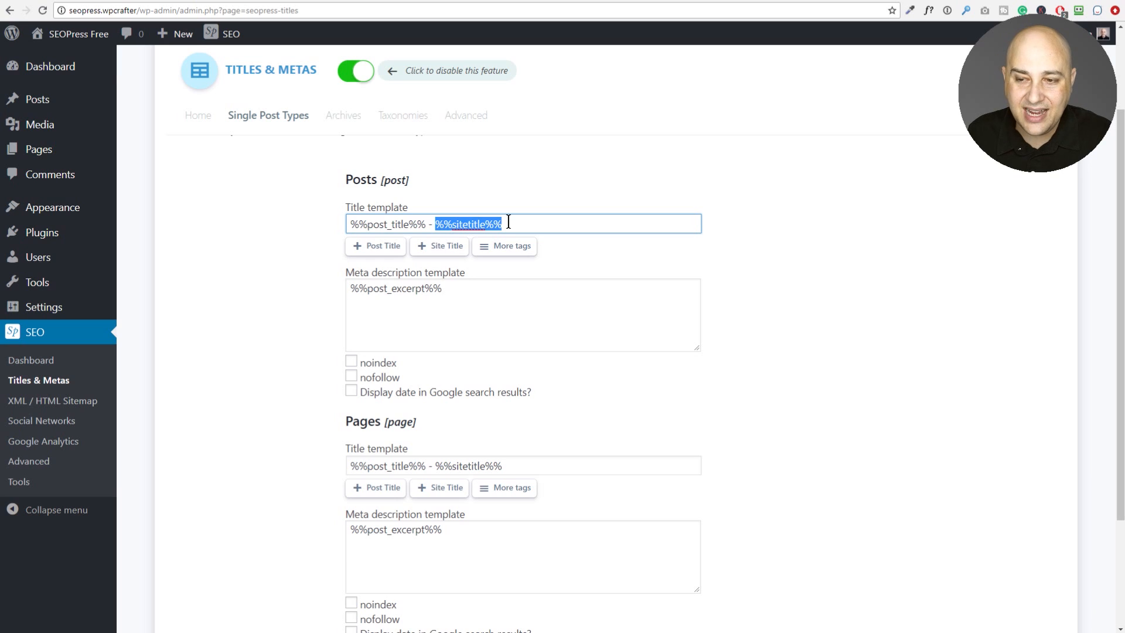
{"action": "key", "text": "BackSpace"}
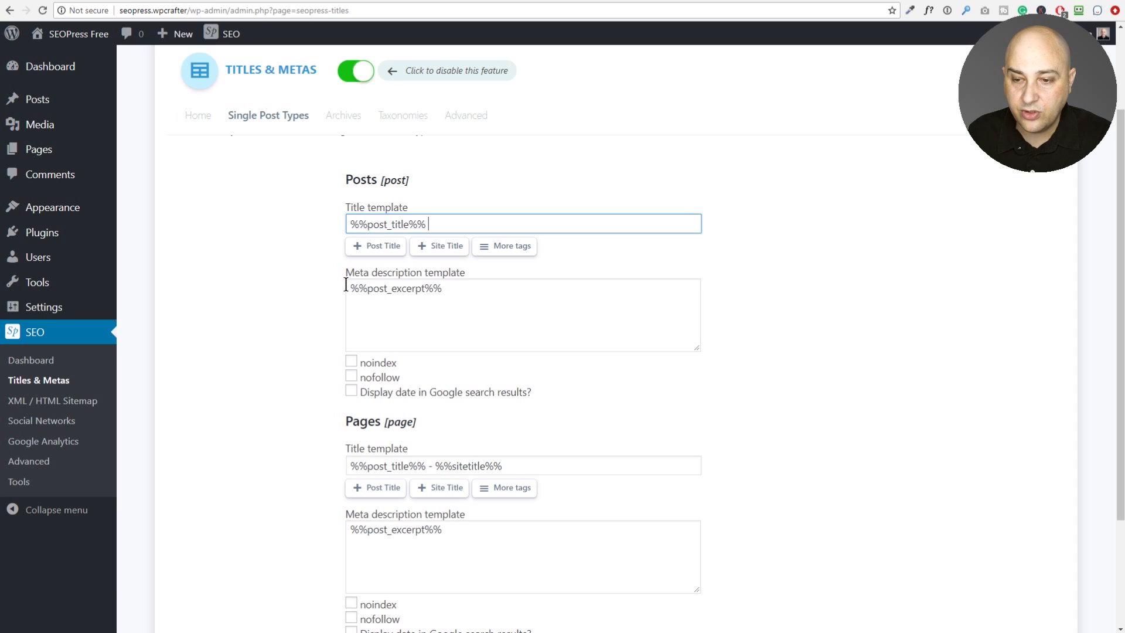
Open the Archives options of Titles & Metas and disable author archives
{"action": "scroll", "coordinate": [330, 287], "scroll_direction": "down", "scroll_amount": 2}
{"action": "scroll", "coordinate": [332, 289], "scroll_direction": "down", "scroll_amount": 1}
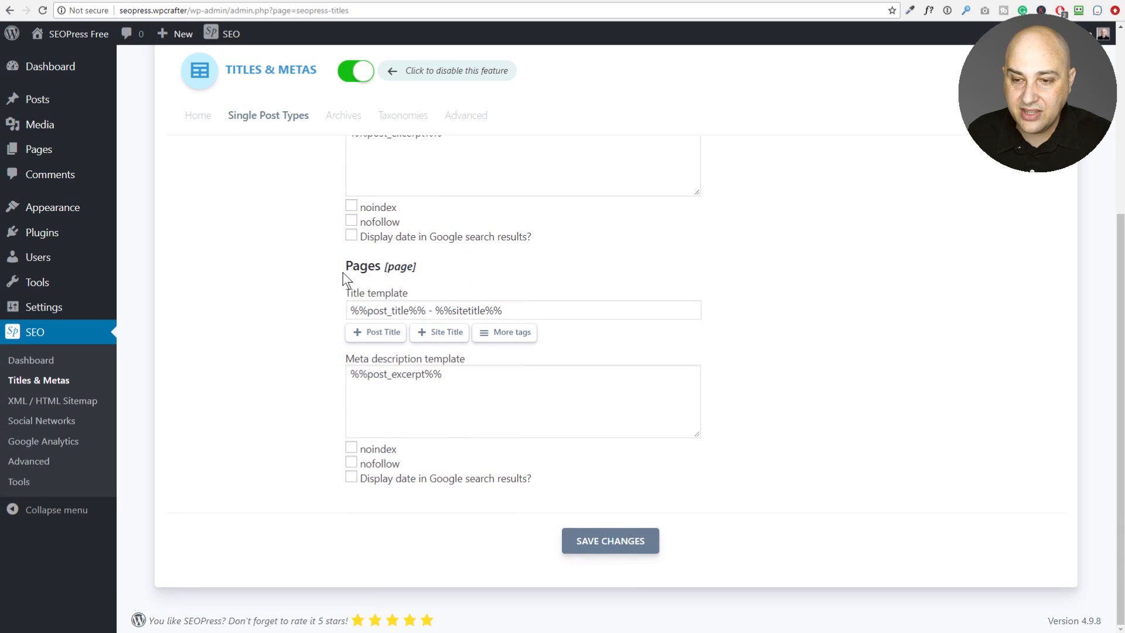
{"action": "scroll", "coordinate": [334, 318], "scroll_direction": "up", "scroll_amount": 5}
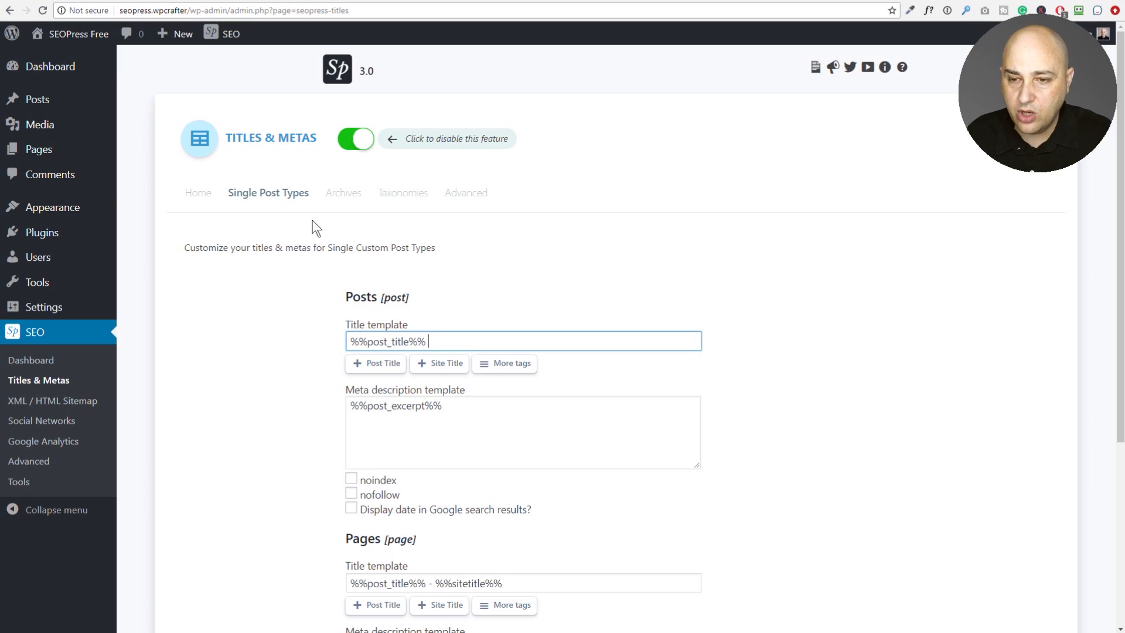
{"action": "left_click", "coordinate": [339, 198]}
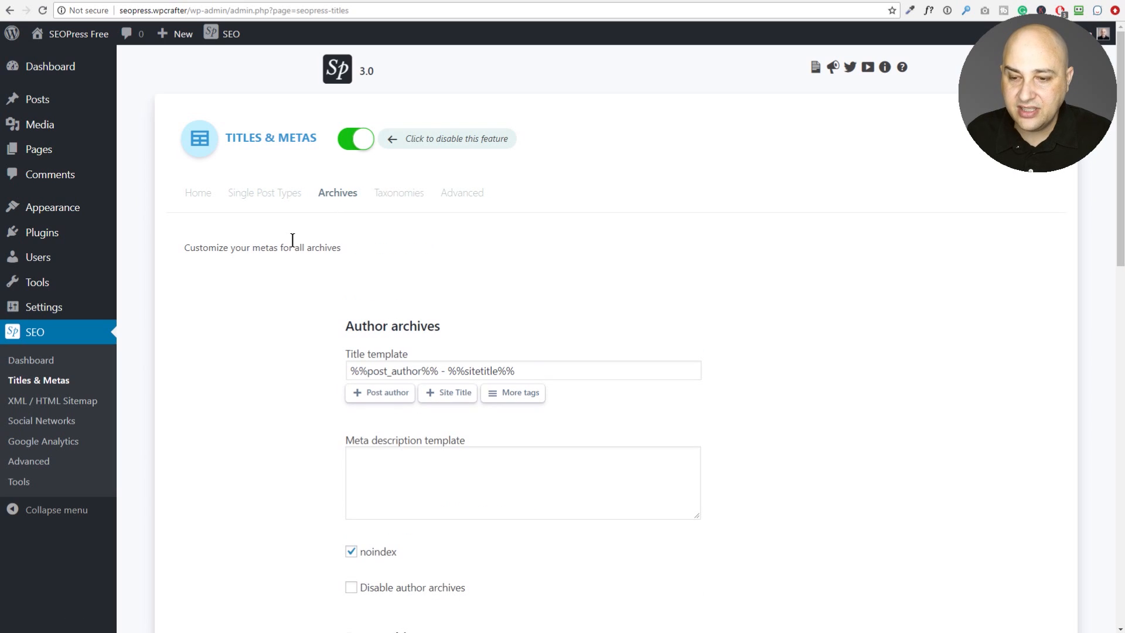
{"action": "scroll", "coordinate": [293, 240], "scroll_direction": "down", "scroll_amount": 2}
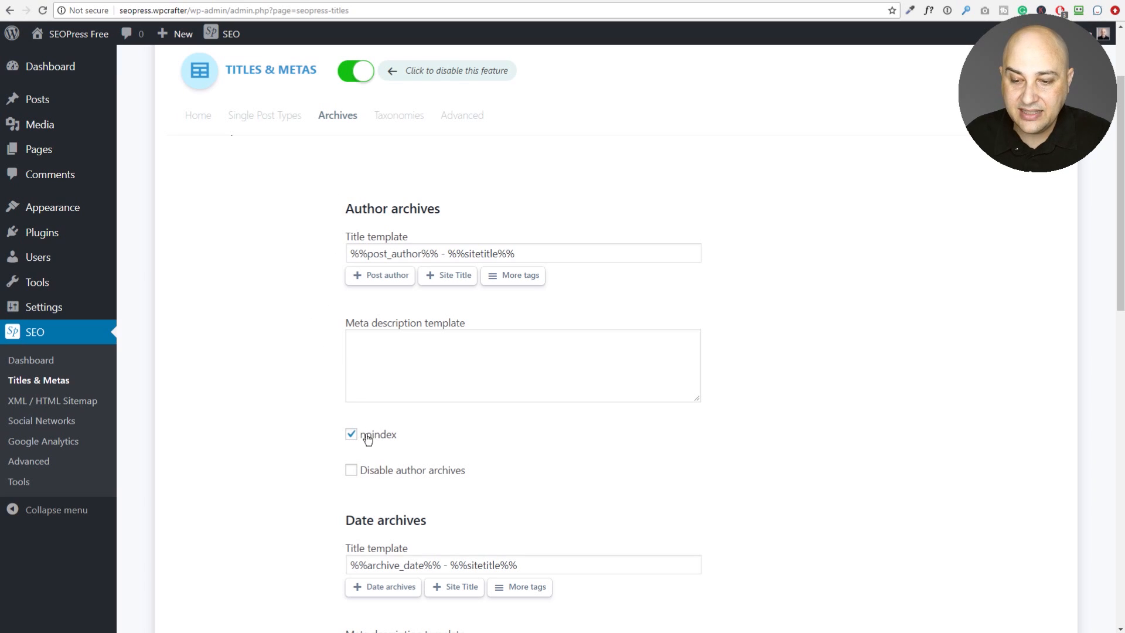
{"action": "left_click", "coordinate": [351, 472]}
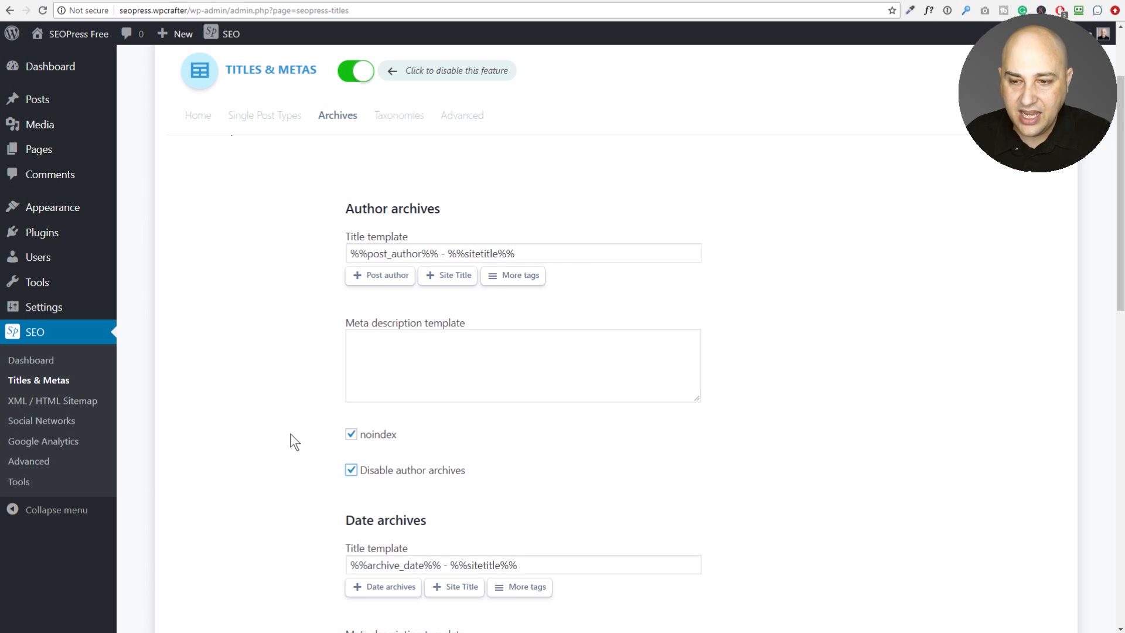
{"action": "scroll", "coordinate": [295, 442], "scroll_direction": "down", "scroll_amount": 2}
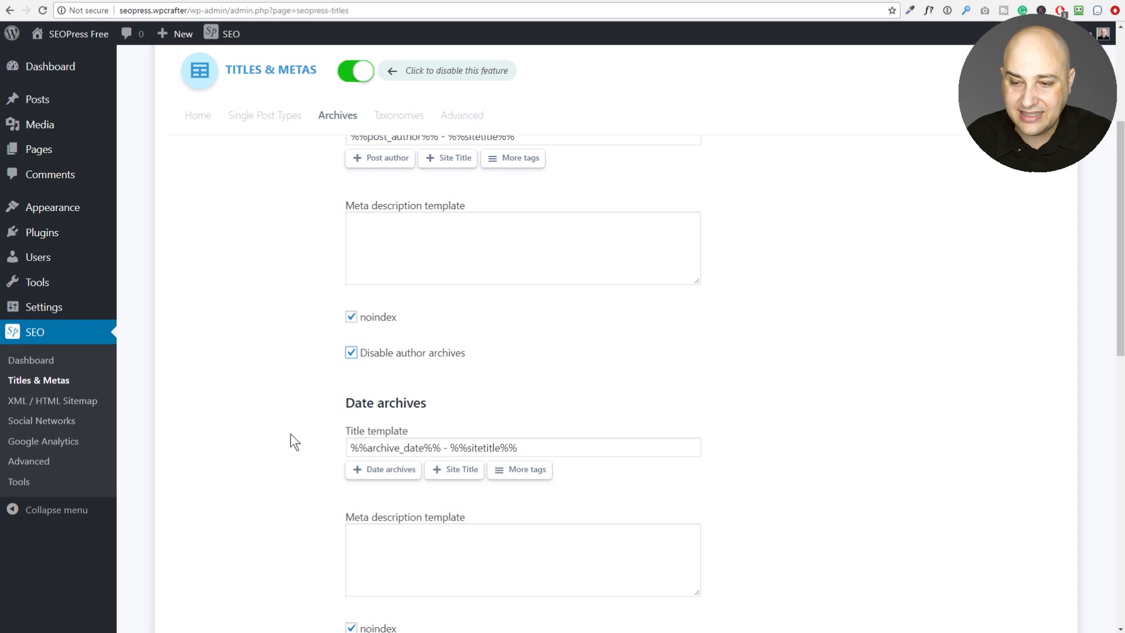
{"action": "scroll", "coordinate": [294, 443], "scroll_direction": "up", "scroll_amount": 1}
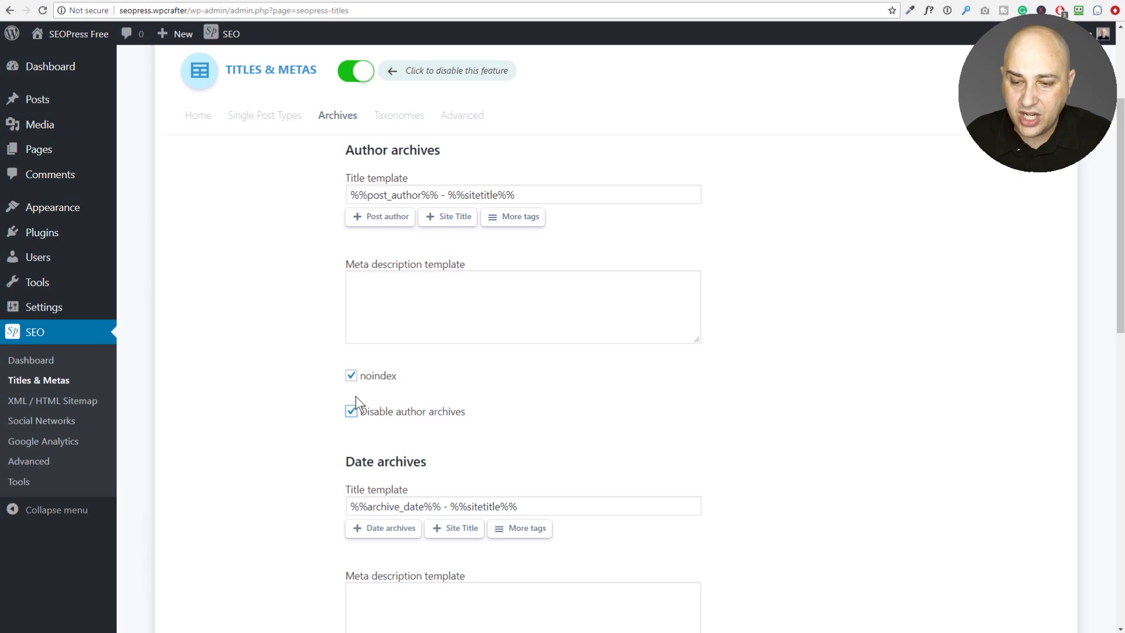
Disable date archives in the Archives options of Titles & Metas
{"action": "scroll", "coordinate": [287, 355], "scroll_direction": "down", "scroll_amount": 2}
{"action": "scroll", "coordinate": [287, 352], "scroll_direction": "down", "scroll_amount": 3}
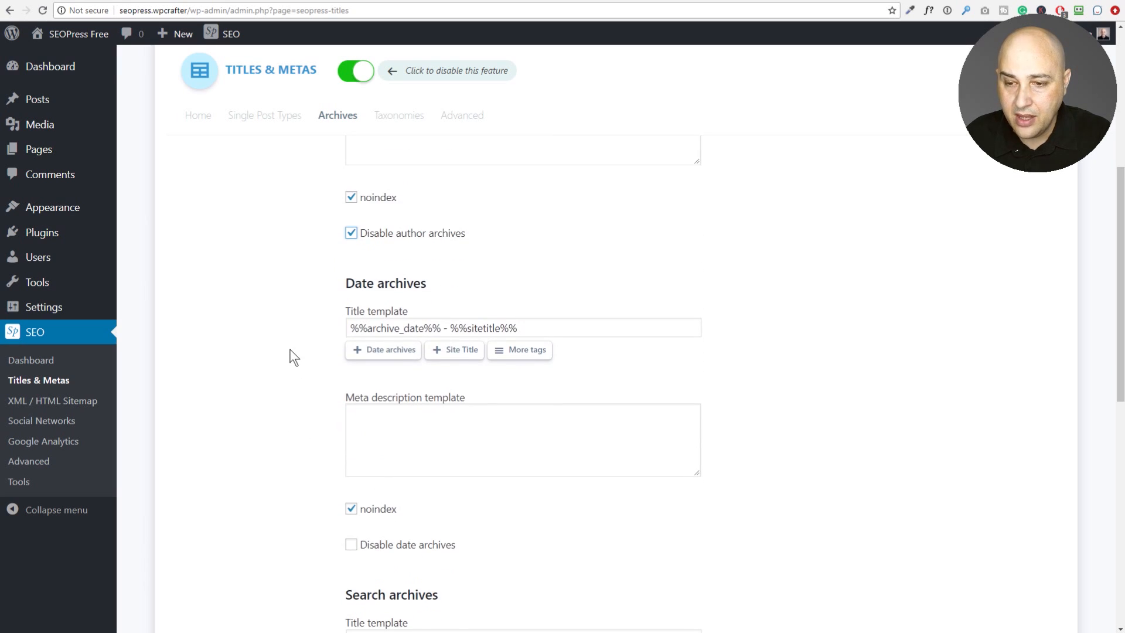
{"action": "scroll", "coordinate": [291, 354], "scroll_direction": "up", "scroll_amount": 1}
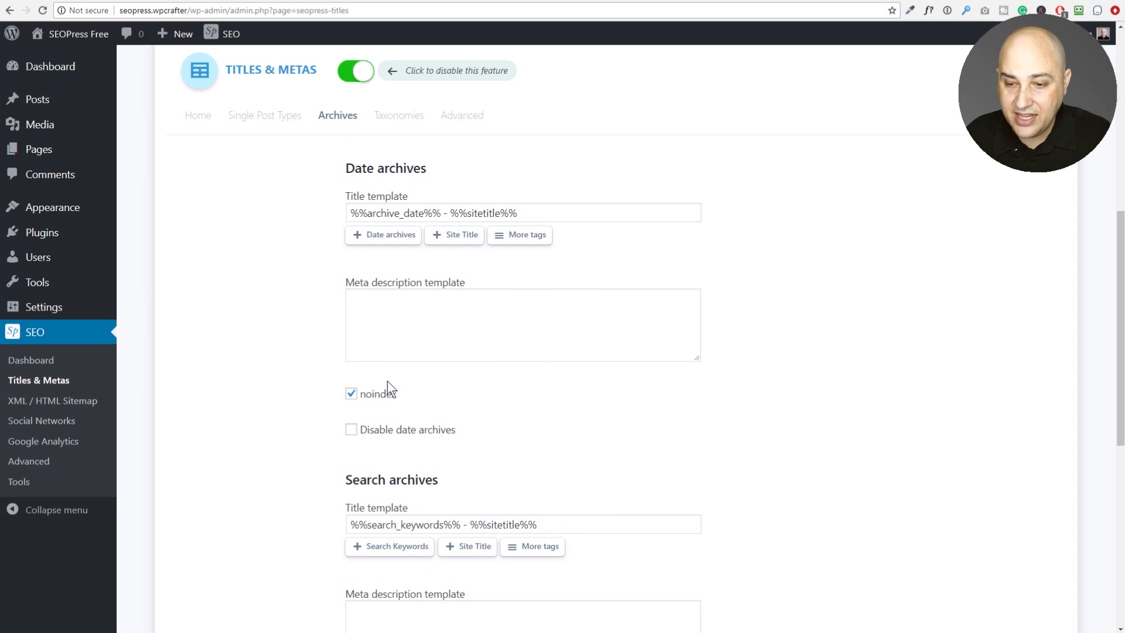
{"action": "scroll", "coordinate": [322, 395], "scroll_direction": "down", "scroll_amount": 1}
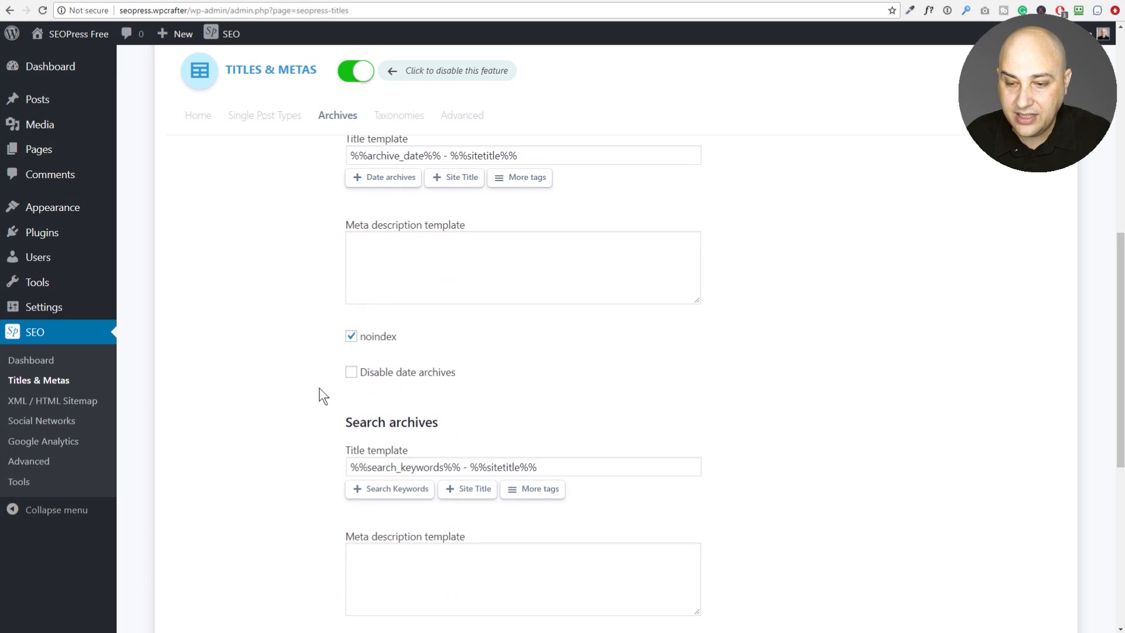
{"action": "left_click", "coordinate": [351, 372]}
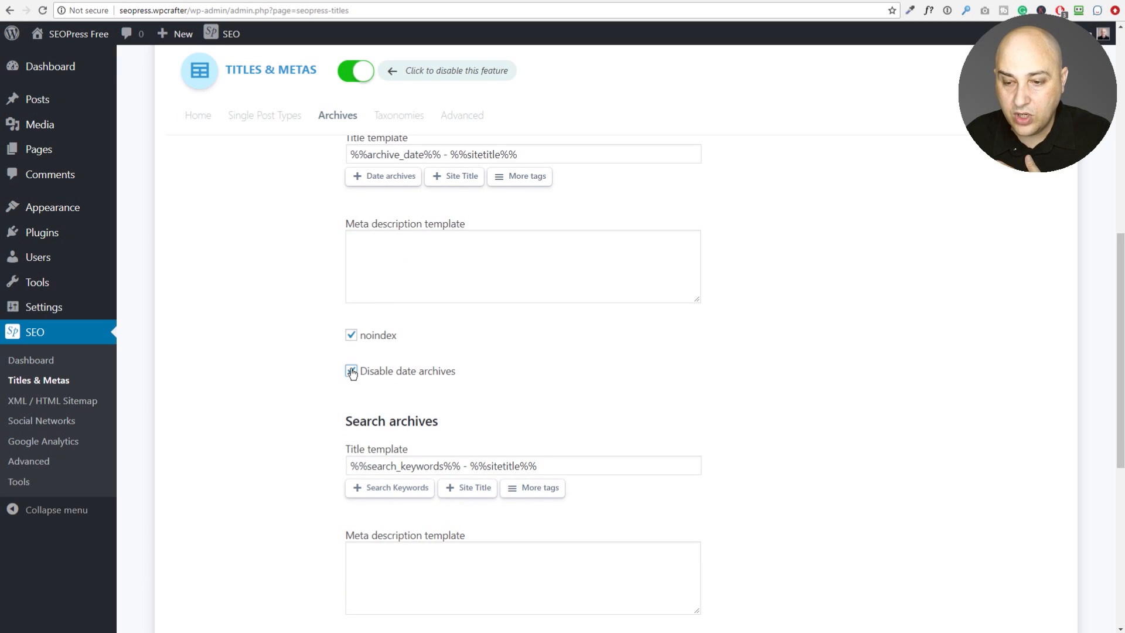
{"action": "scroll", "coordinate": [322, 374], "scroll_direction": "up", "scroll_amount": 3}
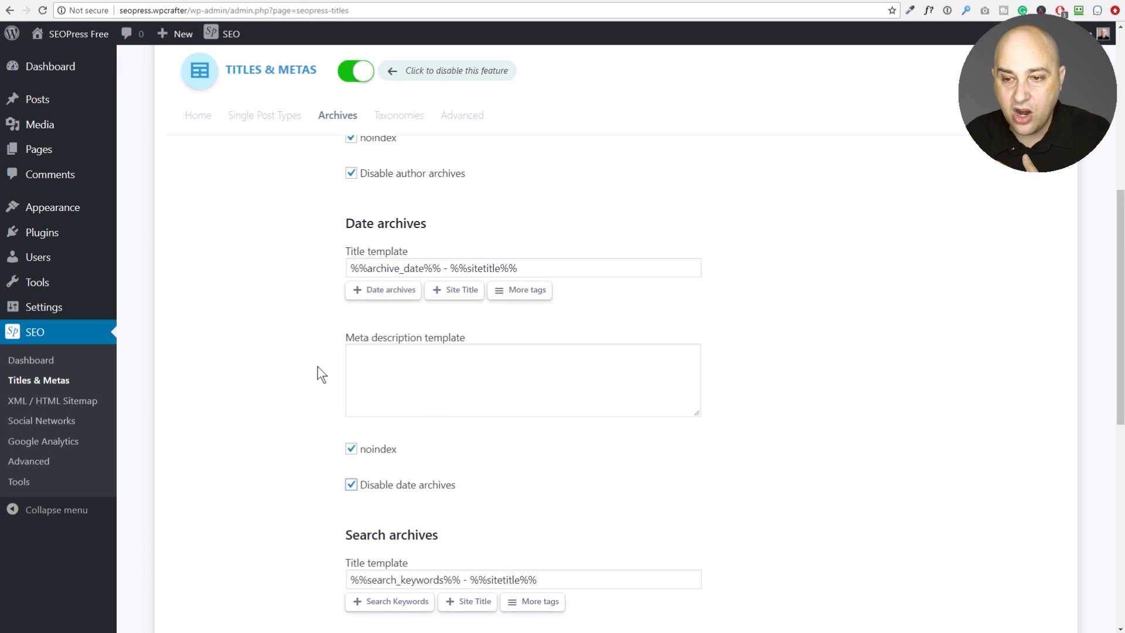
{"action": "scroll", "coordinate": [321, 373], "scroll_direction": "down", "scroll_amount": 2}
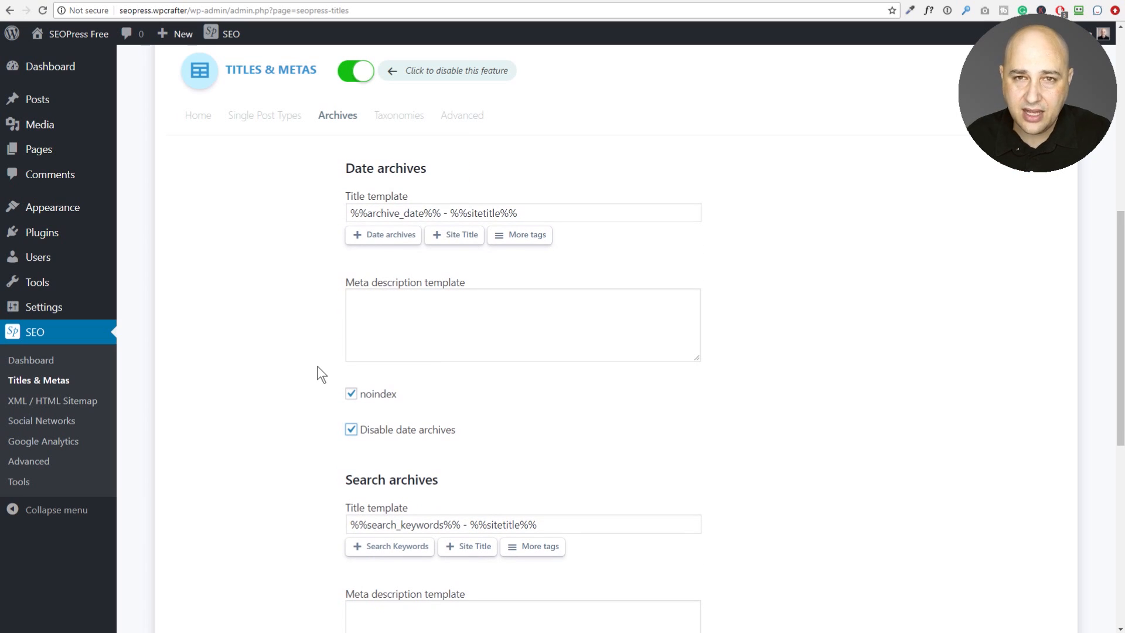
Examine the title and meta description templates for the Search archives and 404 archives
{"action": "scroll", "coordinate": [322, 374], "scroll_direction": "down", "scroll_amount": 5}
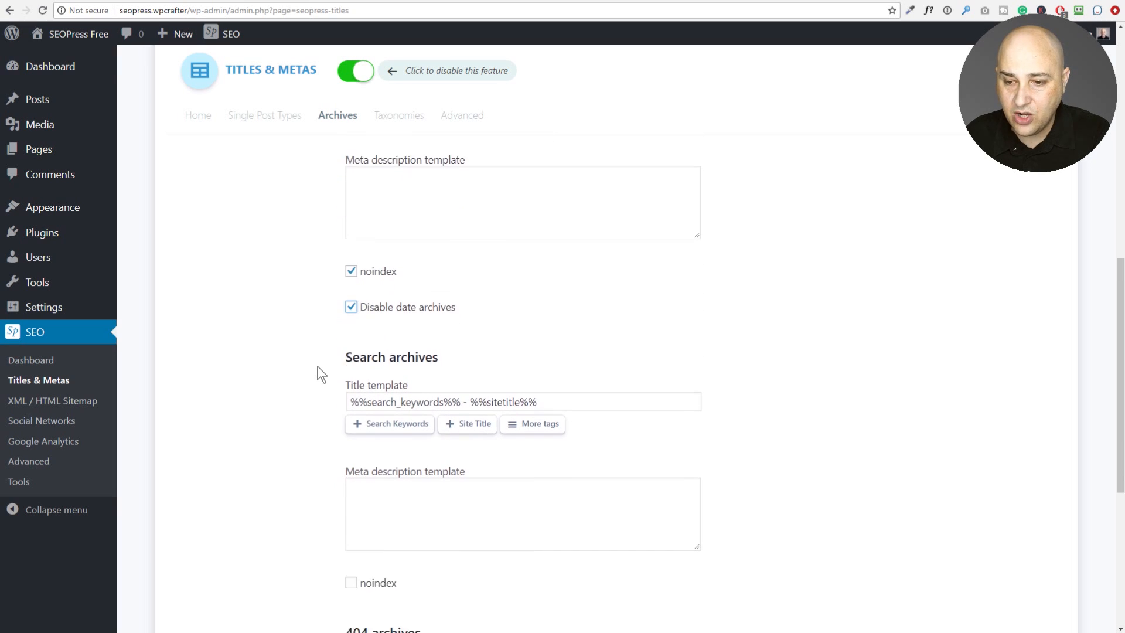
{"action": "scroll", "coordinate": [321, 374], "scroll_direction": "up", "scroll_amount": 1}
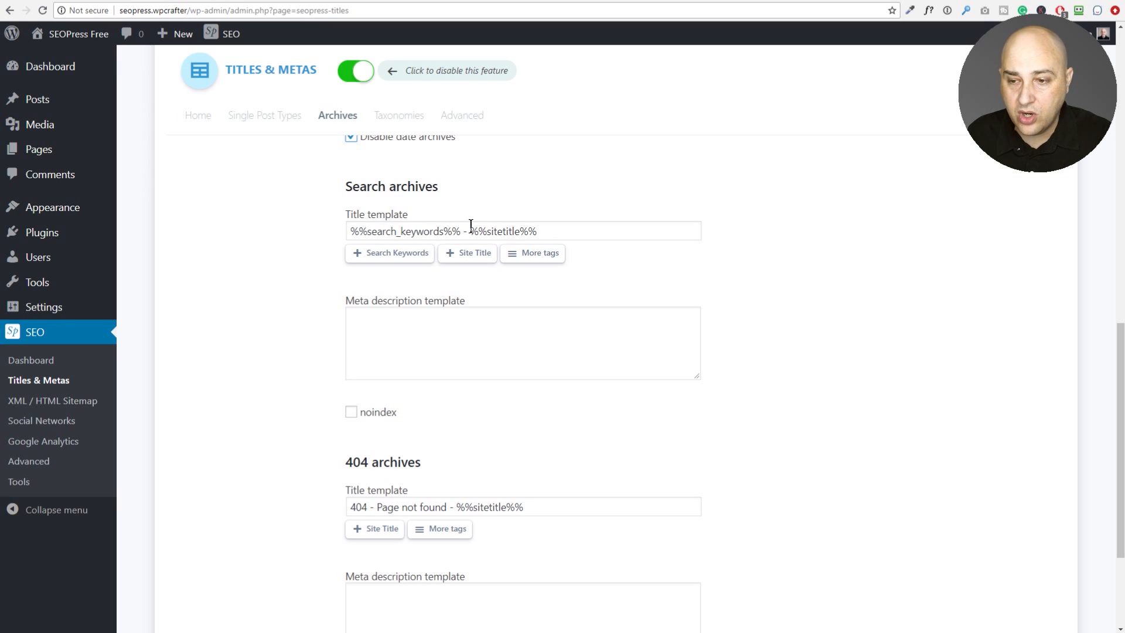
{"action": "scroll", "coordinate": [312, 271], "scroll_direction": "down", "scroll_amount": 2}
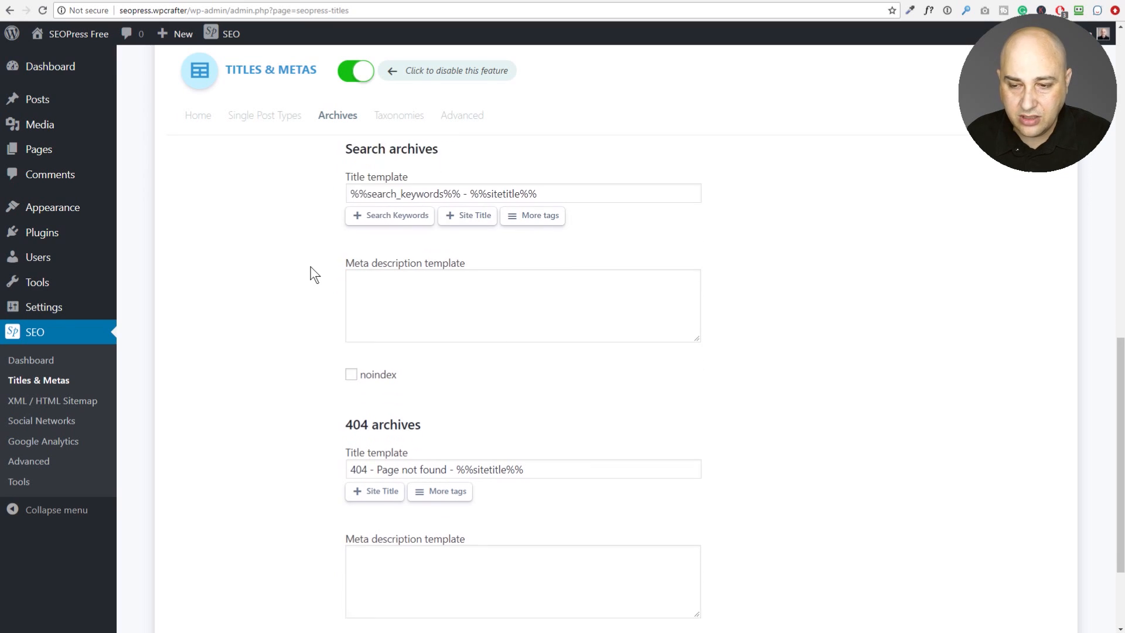
{"action": "scroll", "coordinate": [311, 272], "scroll_direction": "down", "scroll_amount": 2}
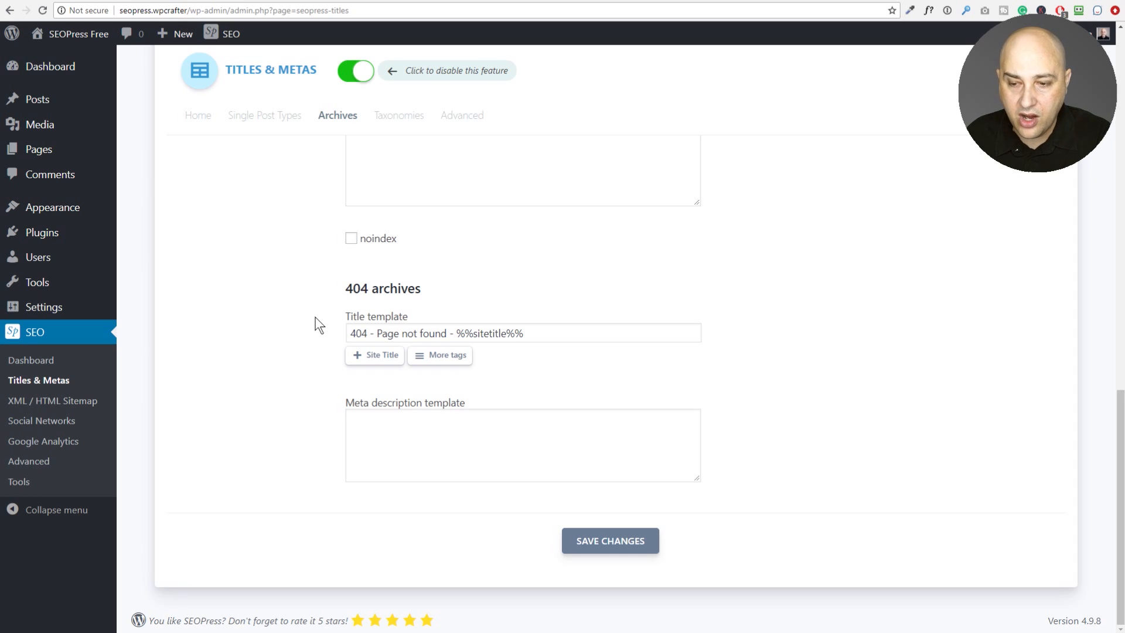
Open the Taxonomies options of Titles & Metas and examine the Categories title template, especially its %%_category_title%% tag
{"action": "scroll", "coordinate": [317, 325], "scroll_direction": "up", "scroll_amount": 15}
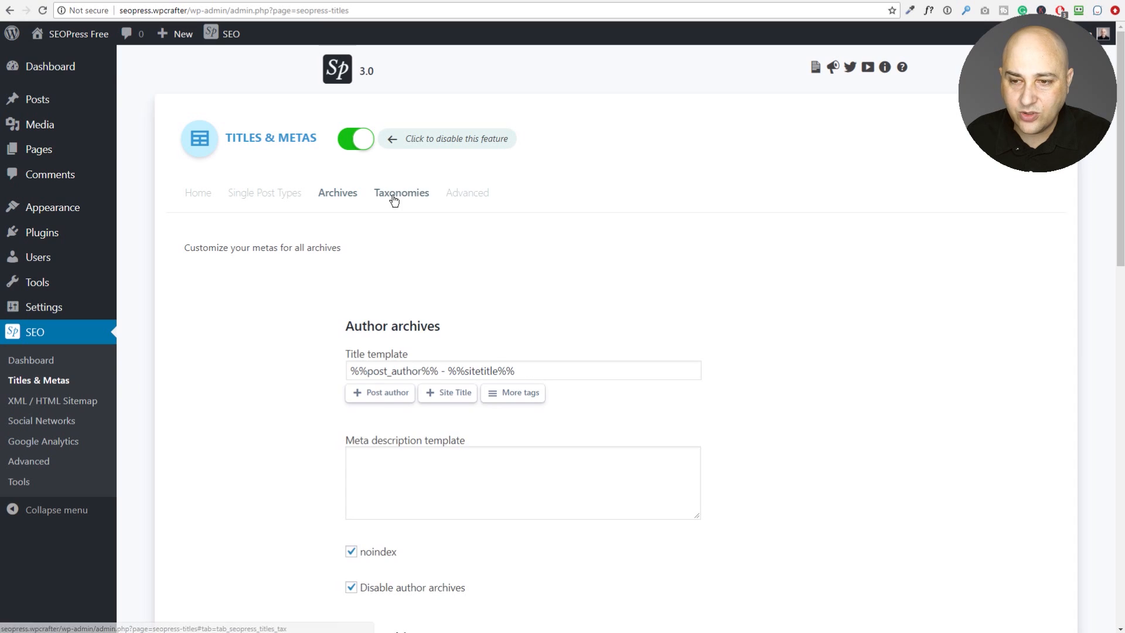
{"action": "left_click", "coordinate": [395, 202]}
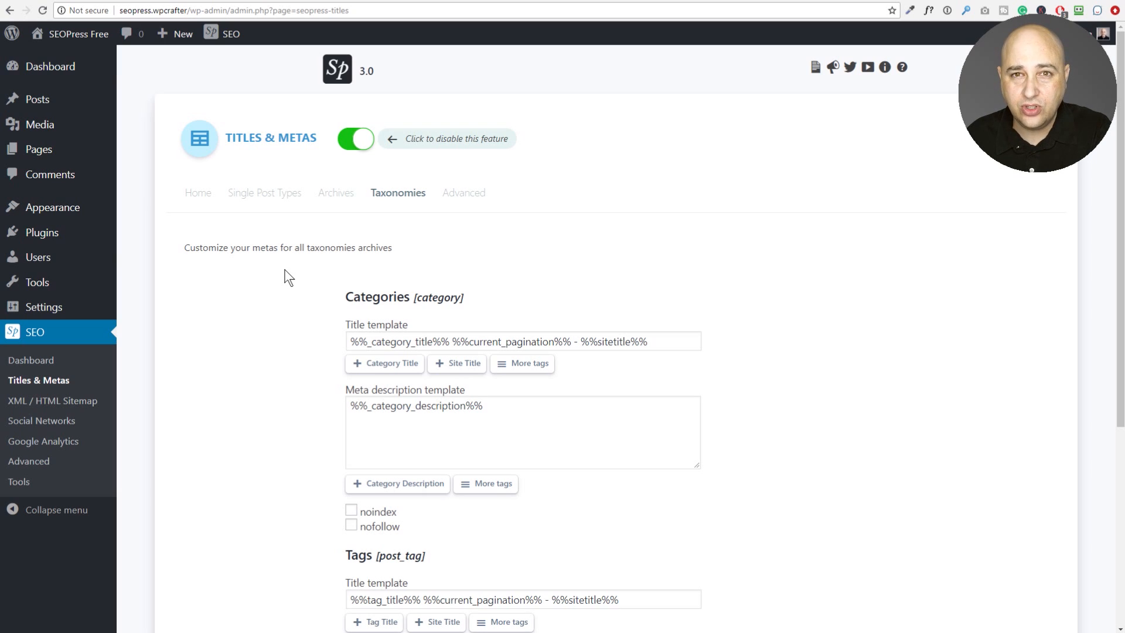
{"action": "scroll", "coordinate": [284, 269], "scroll_direction": "down", "scroll_amount": 2}
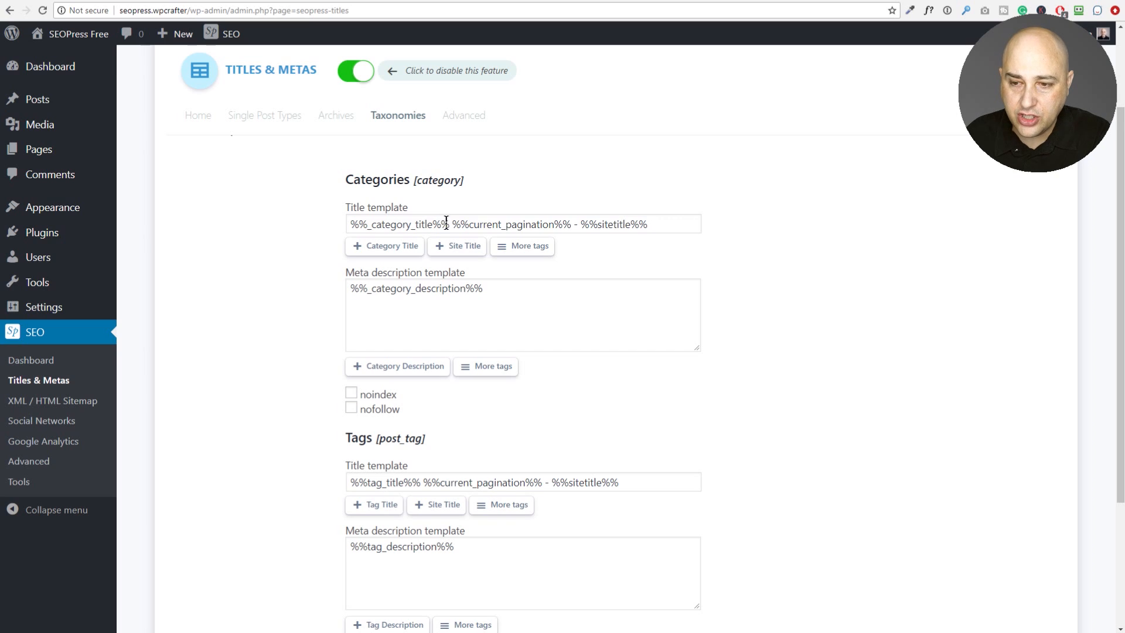
{"action": "left_click", "coordinate": [453, 226]}
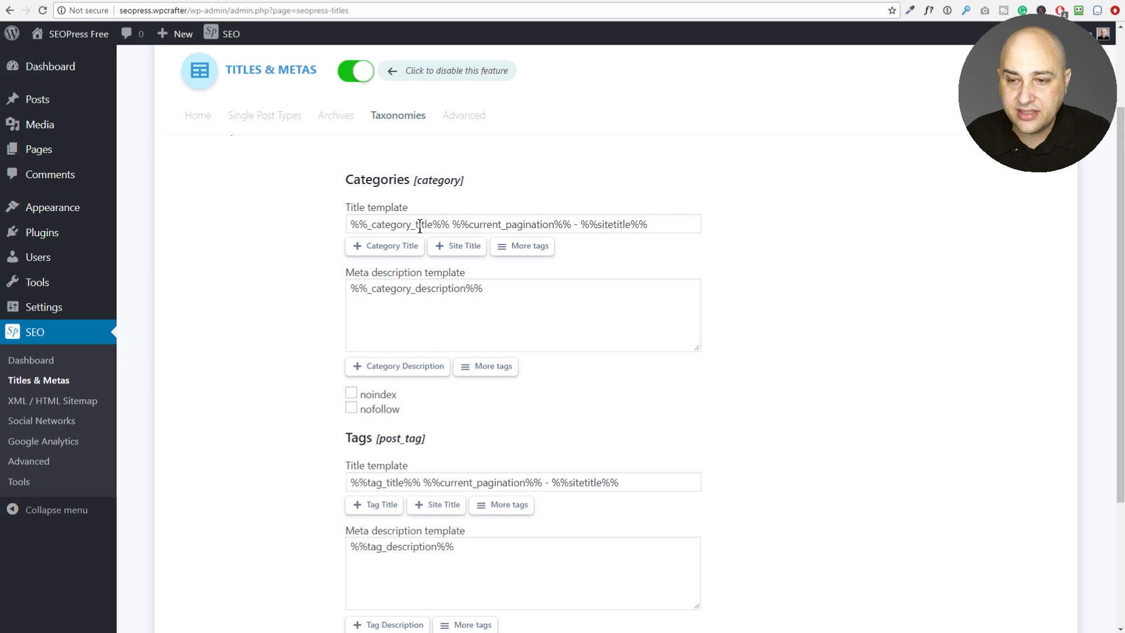
{"action": "left_click_drag", "start_coordinate": [350, 225], "coordinate": [660, 218]}
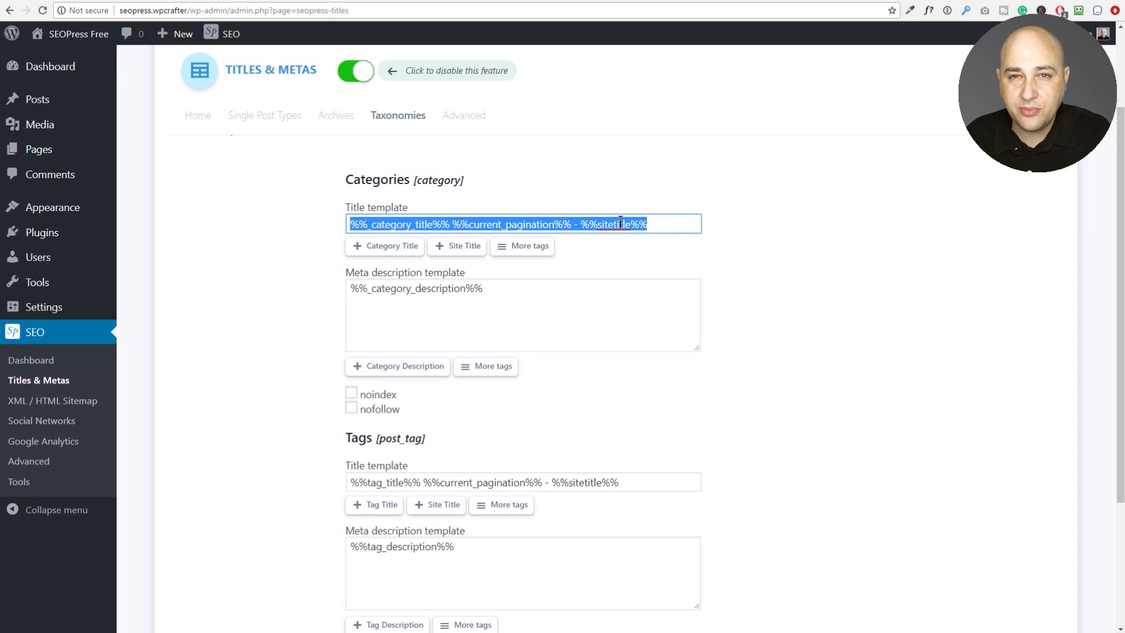
{"action": "left_click", "coordinate": [443, 224]}
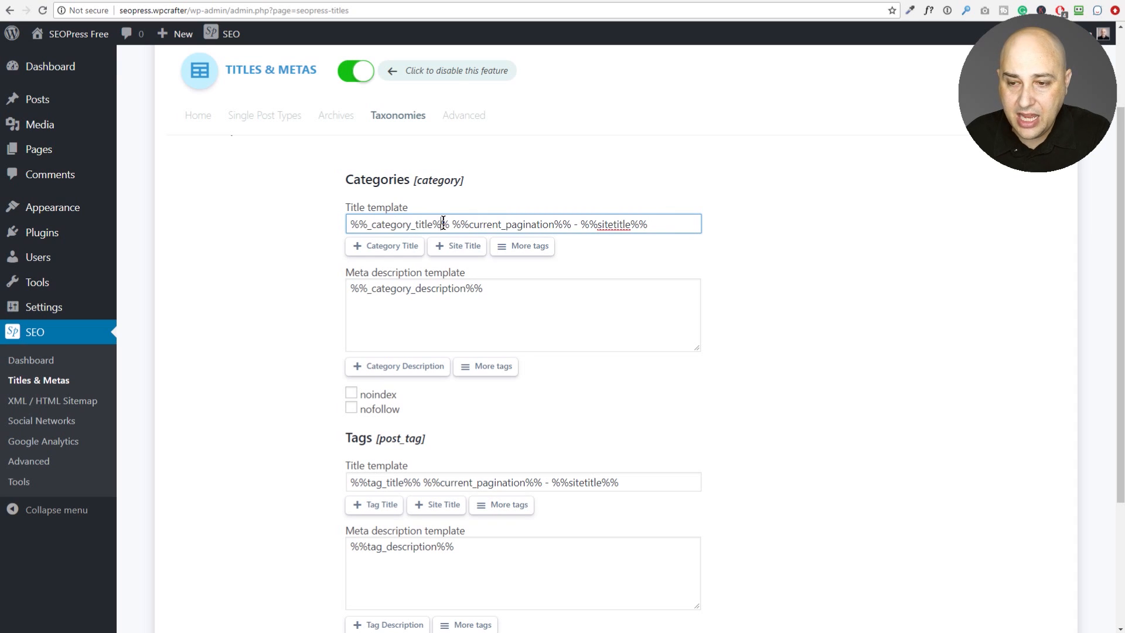
{"action": "left_click_drag", "start_coordinate": [450, 223], "coordinate": [342, 228]}
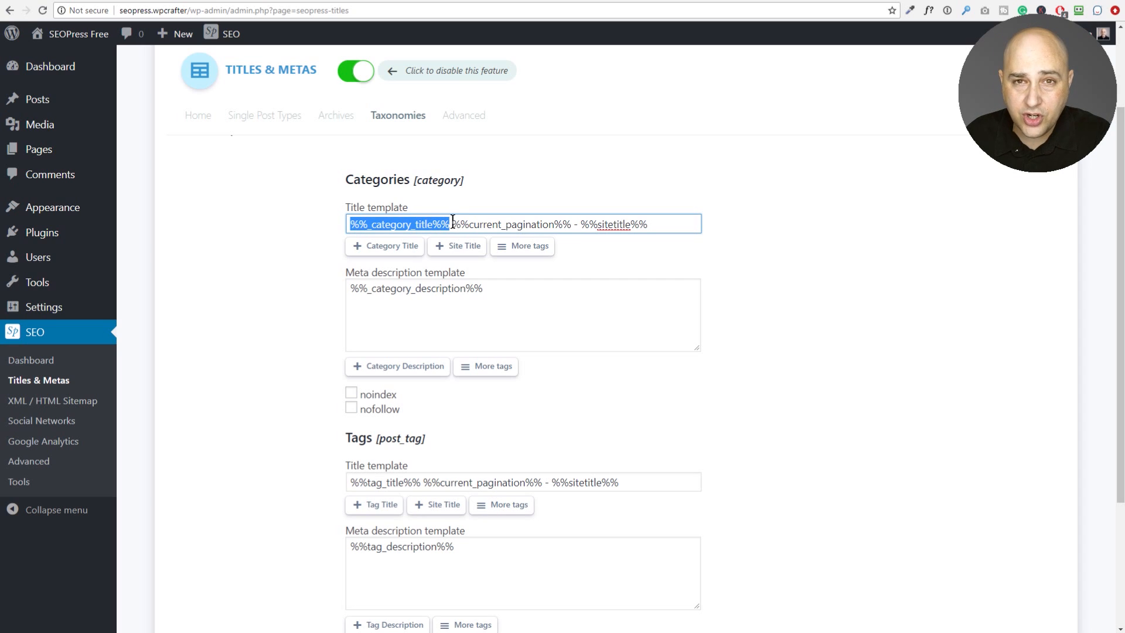
{"action": "left_click_drag", "start_coordinate": [450, 224], "coordinate": [341, 227]}
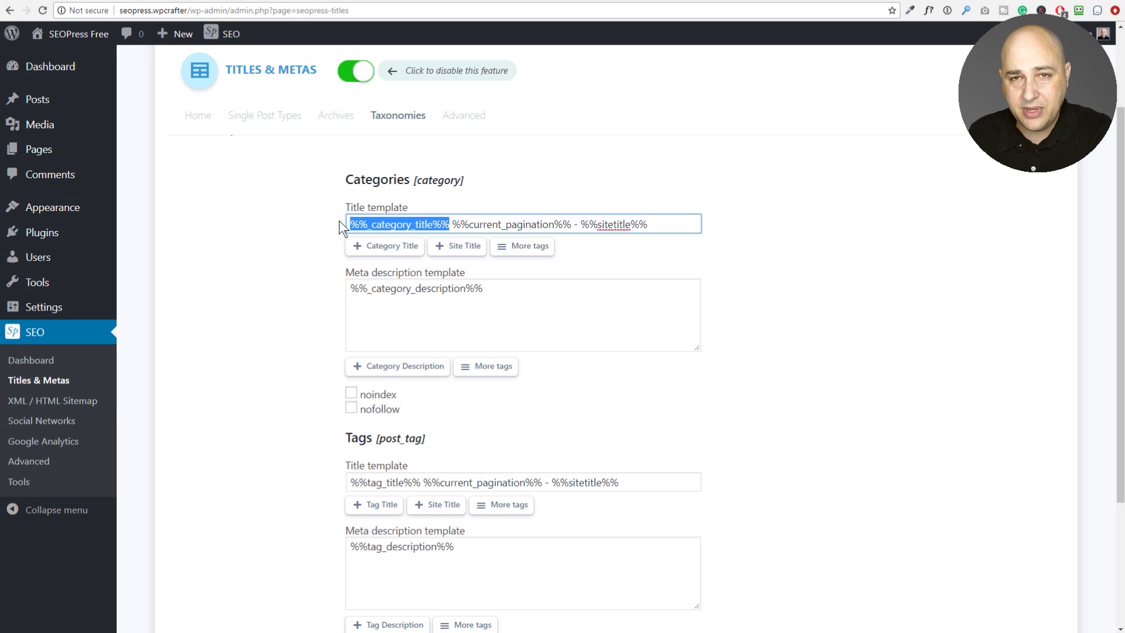
Review the Categories and Tags taxonomy options and turn on noindex for Tags
{"action": "scroll", "coordinate": [317, 226], "scroll_direction": "down", "scroll_amount": 2}
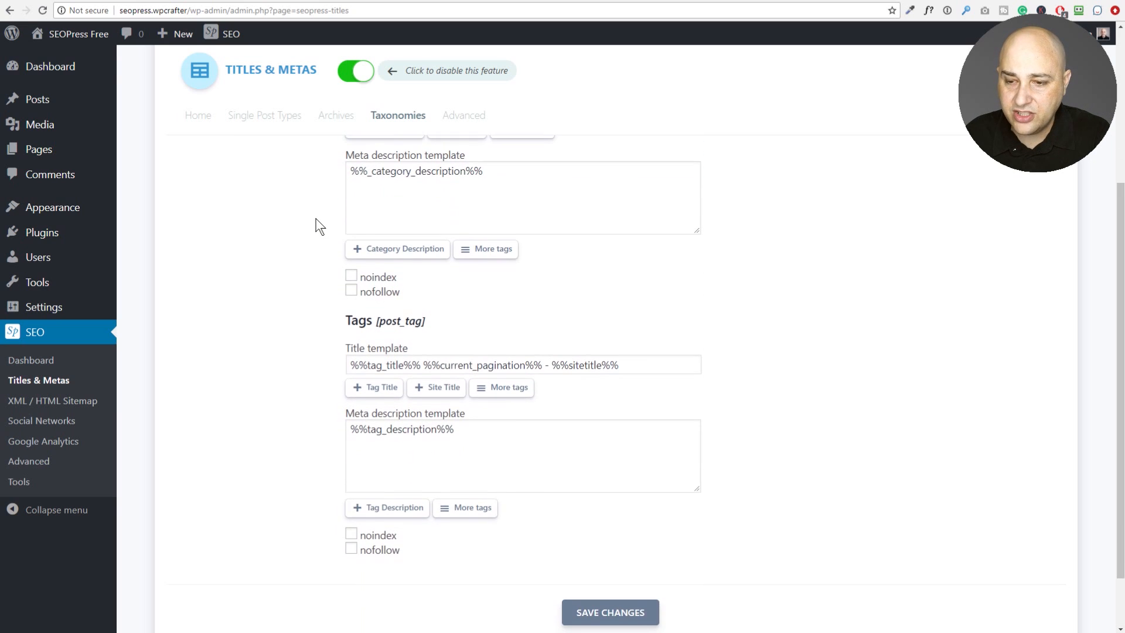
{"action": "scroll", "coordinate": [316, 226], "scroll_direction": "up", "scroll_amount": 2}
{"action": "left_click", "coordinate": [319, 225]}
{"action": "scroll", "coordinate": [316, 226], "scroll_direction": "down", "scroll_amount": 3}
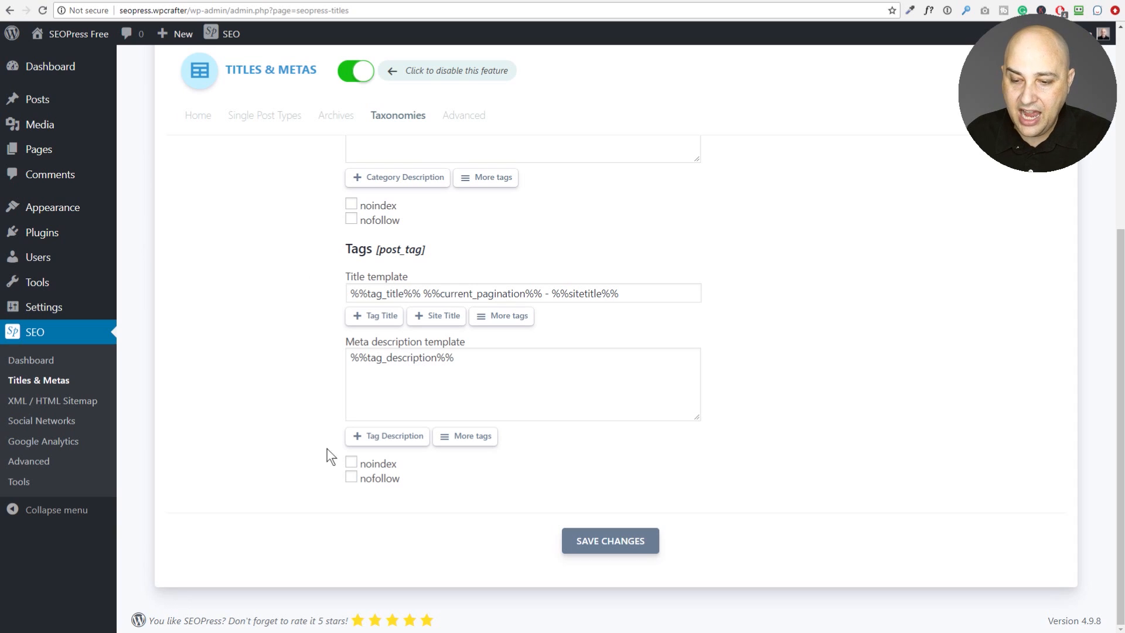
{"action": "left_click", "coordinate": [351, 465]}
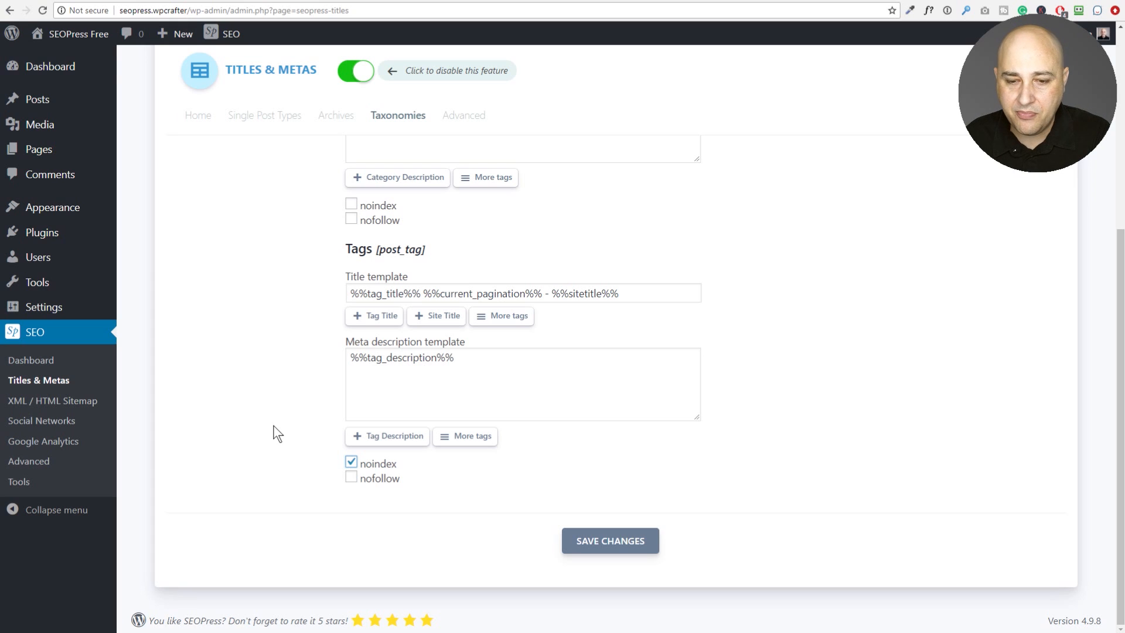
Open the Advanced options of Titles & Metas and try the site-wide noindex option, leaving it unchecked
{"action": "scroll", "coordinate": [276, 434], "scroll_direction": "up", "scroll_amount": 5}
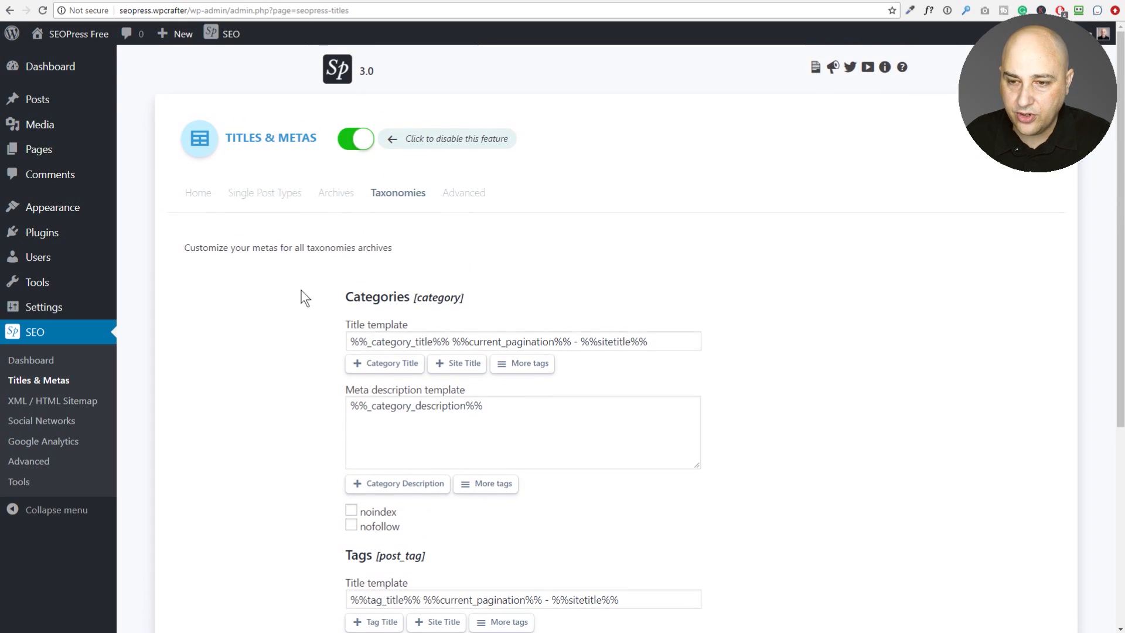
{"action": "left_click", "coordinate": [462, 193]}
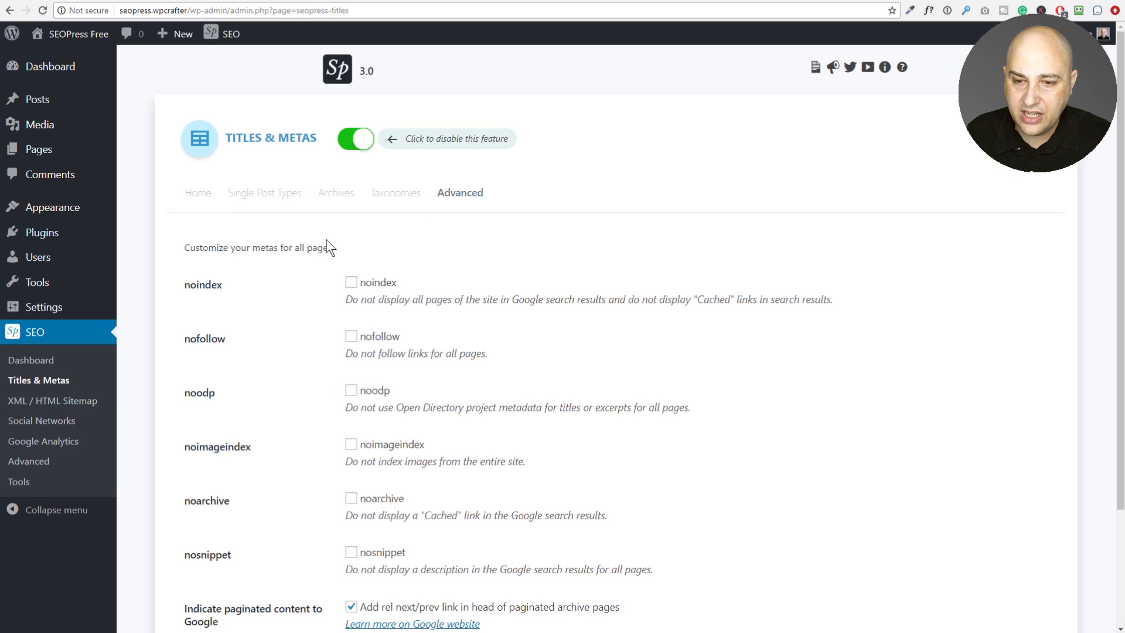
{"action": "scroll", "coordinate": [300, 264], "scroll_direction": "down", "scroll_amount": 2}
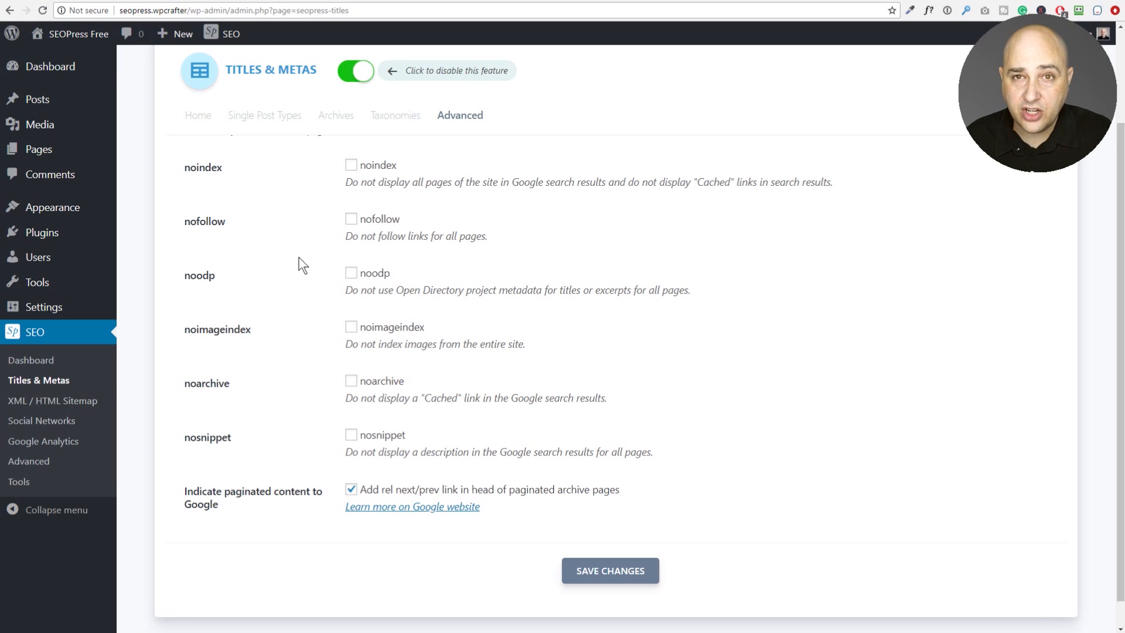
{"action": "left_click", "coordinate": [351, 166]}
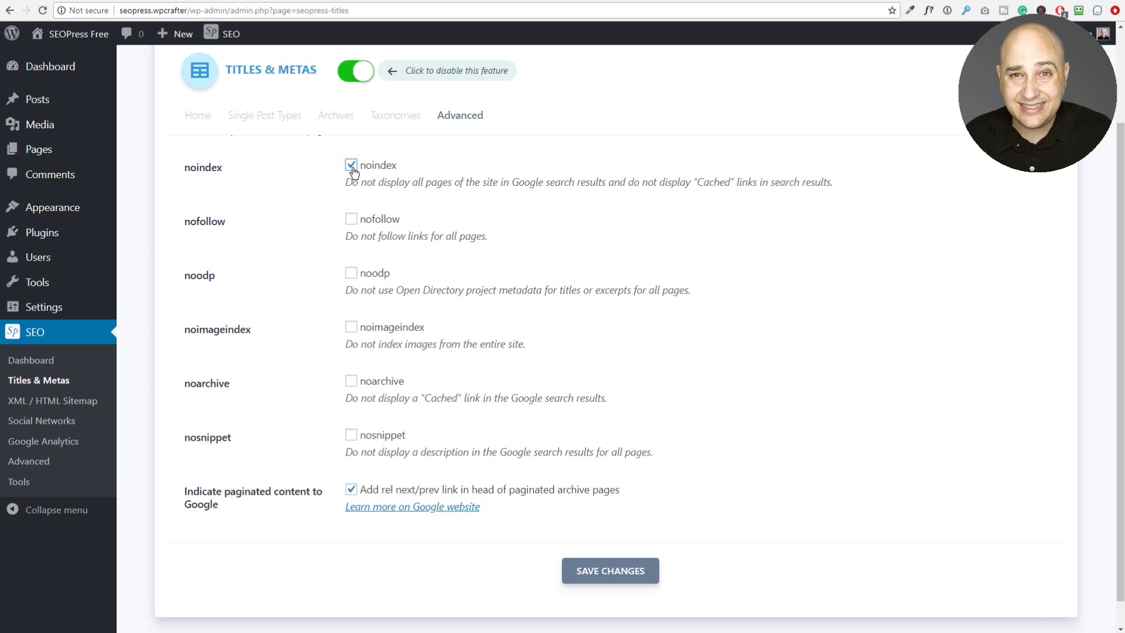
{"action": "left_click", "coordinate": [352, 167]}
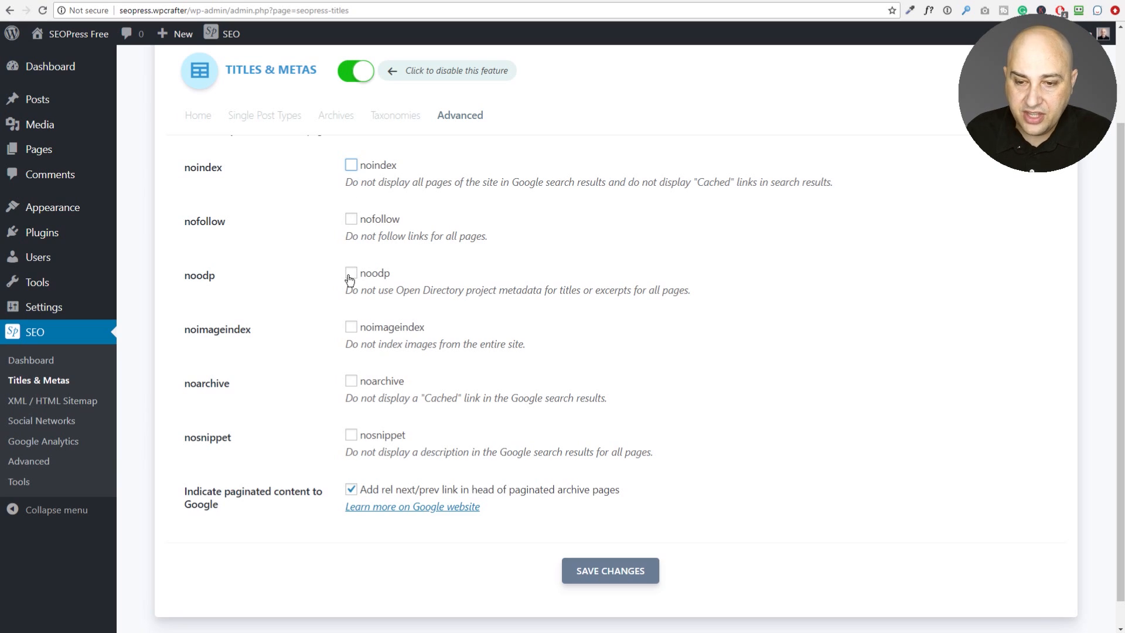
{"action": "scroll", "coordinate": [347, 311], "scroll_direction": "up", "scroll_amount": 2}
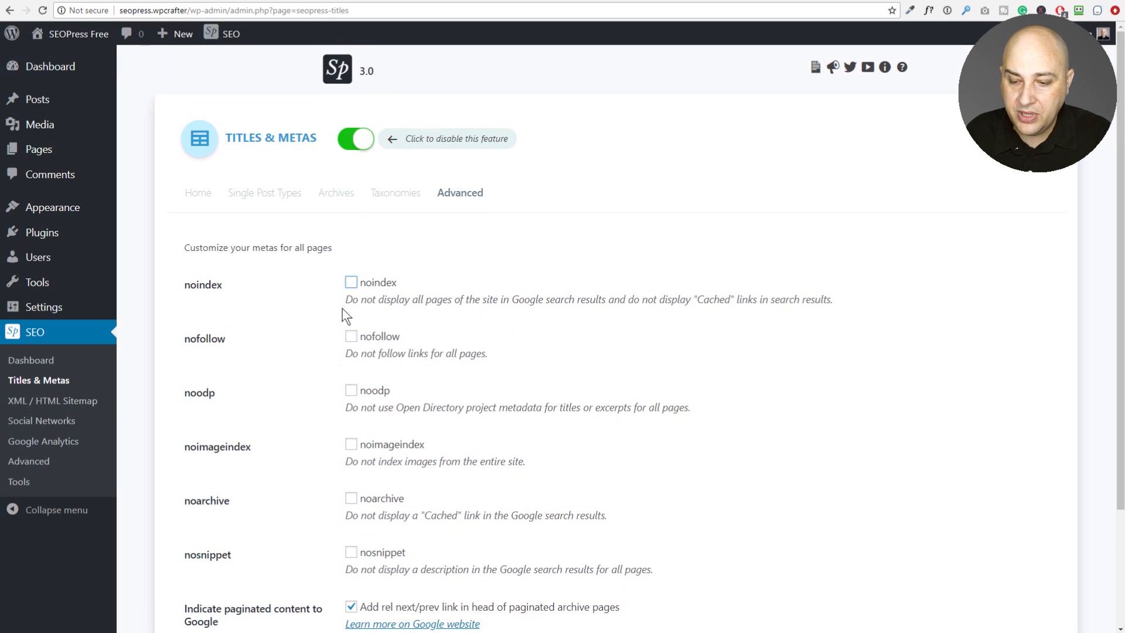
{"action": "left_click", "coordinate": [306, 293]}
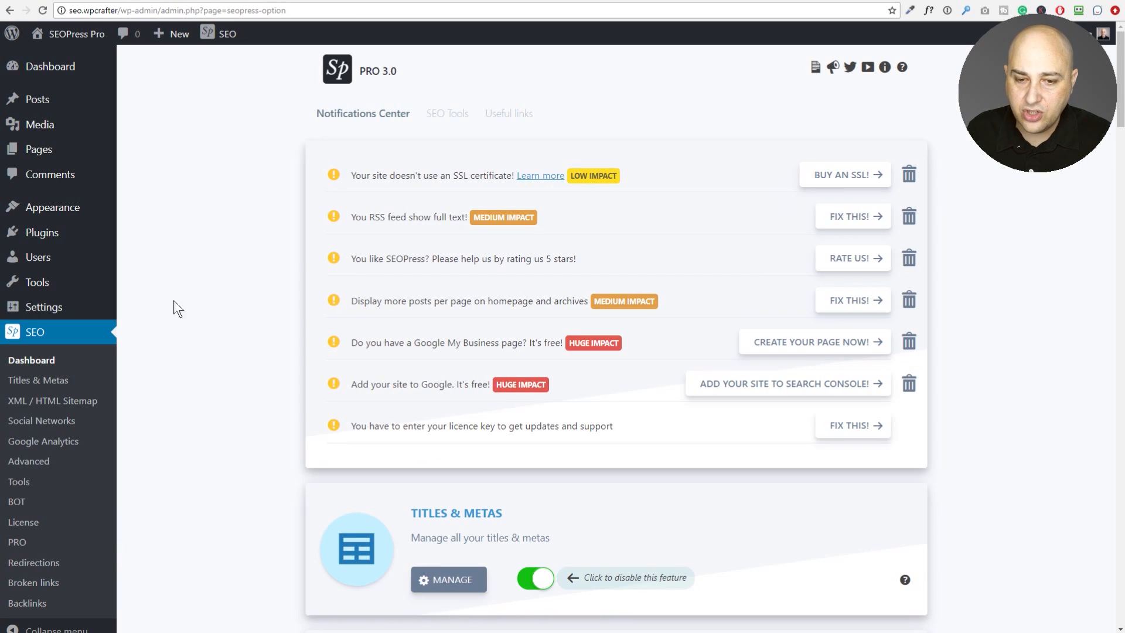
Switch to the Pro site and compare its Titles & Metas homepage settings with those of the Free site
{"action": "left_click", "coordinate": [59, 382]}
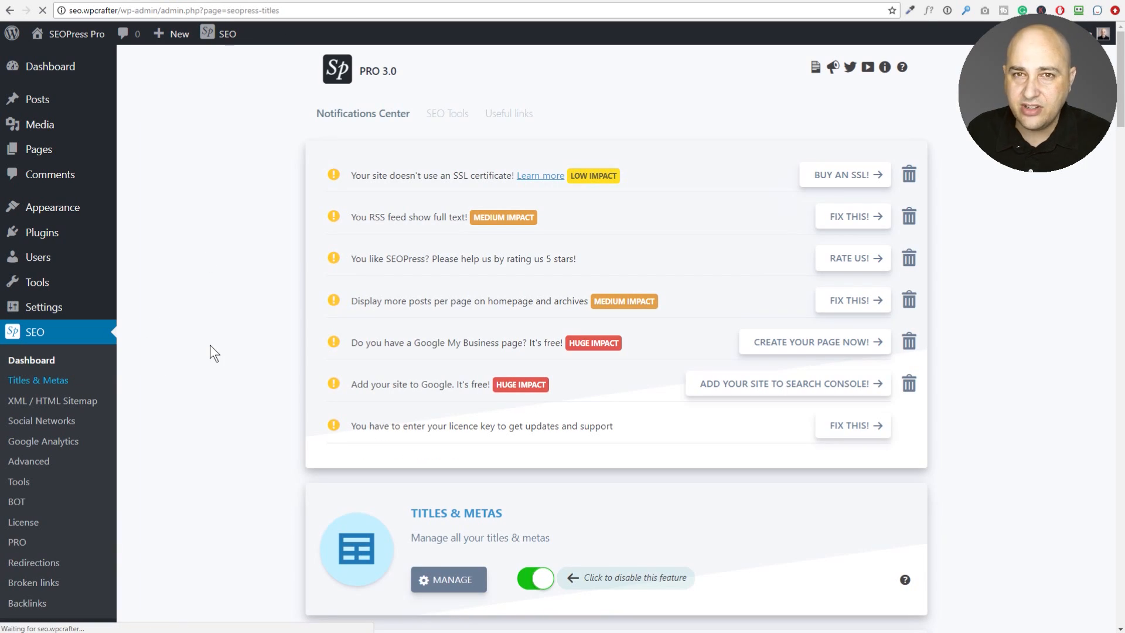
{"action": "left_click", "coordinate": [206, 197]}
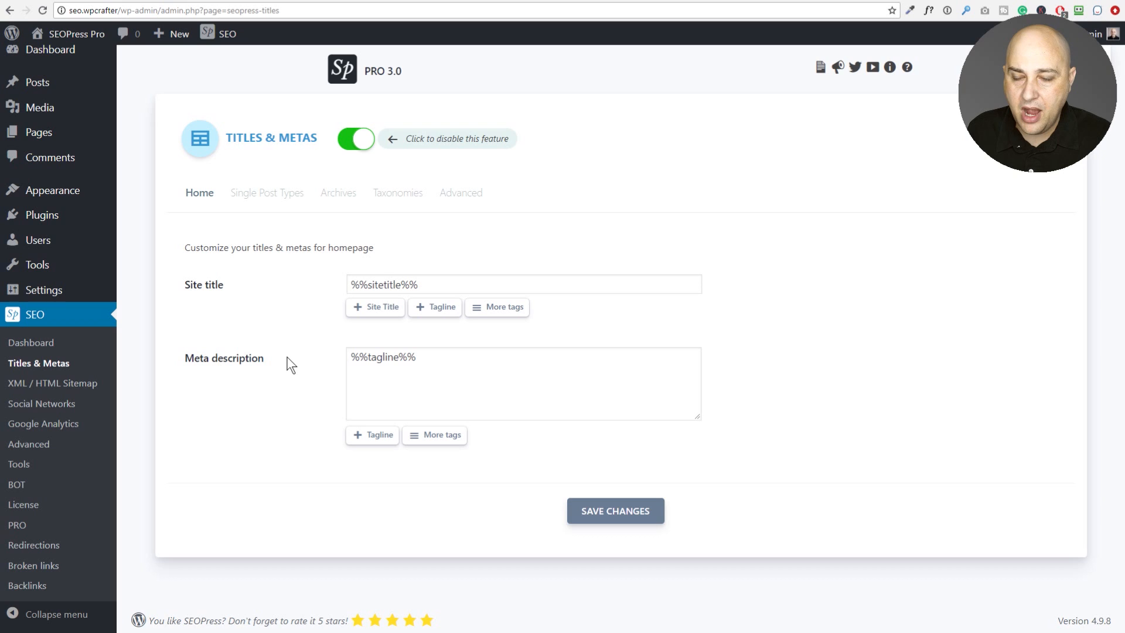
{"action": "left_click", "coordinate": [353, 1]}
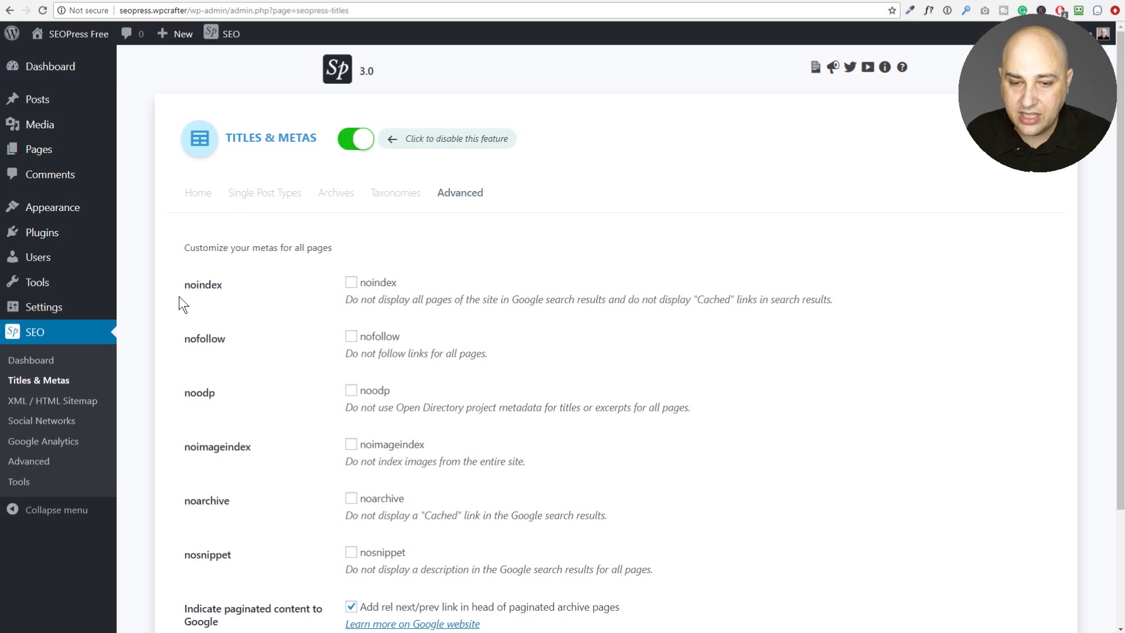
Open the Free site's XML / HTML Sitemap settings and examine the HTML Sitemap and General options
{"action": "left_click", "coordinate": [51, 410]}
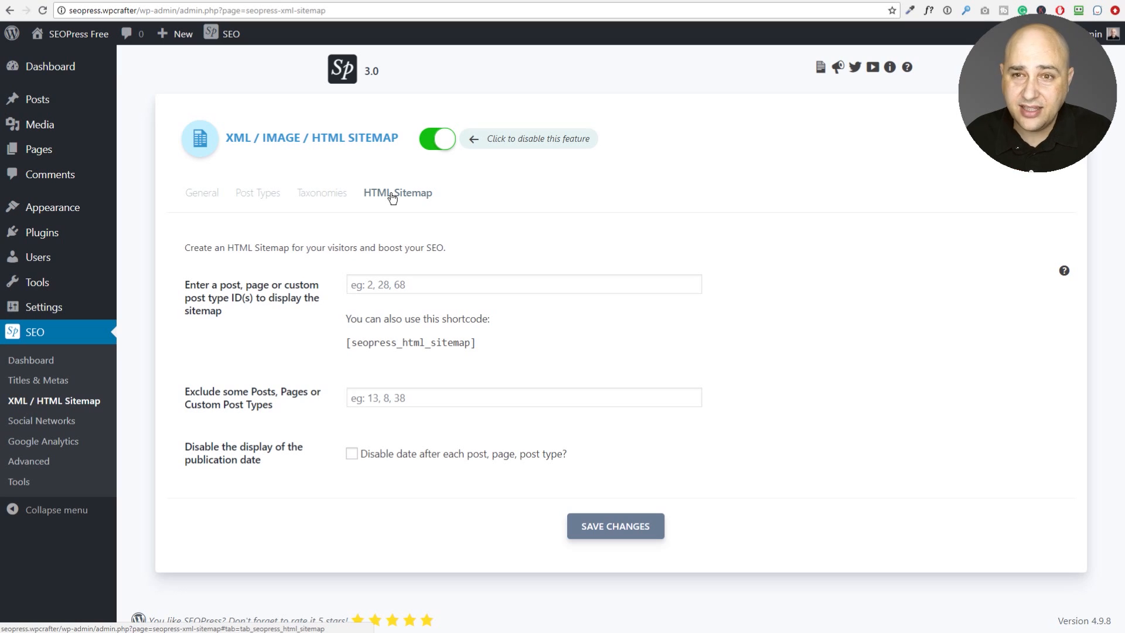
{"action": "left_click", "coordinate": [202, 199]}
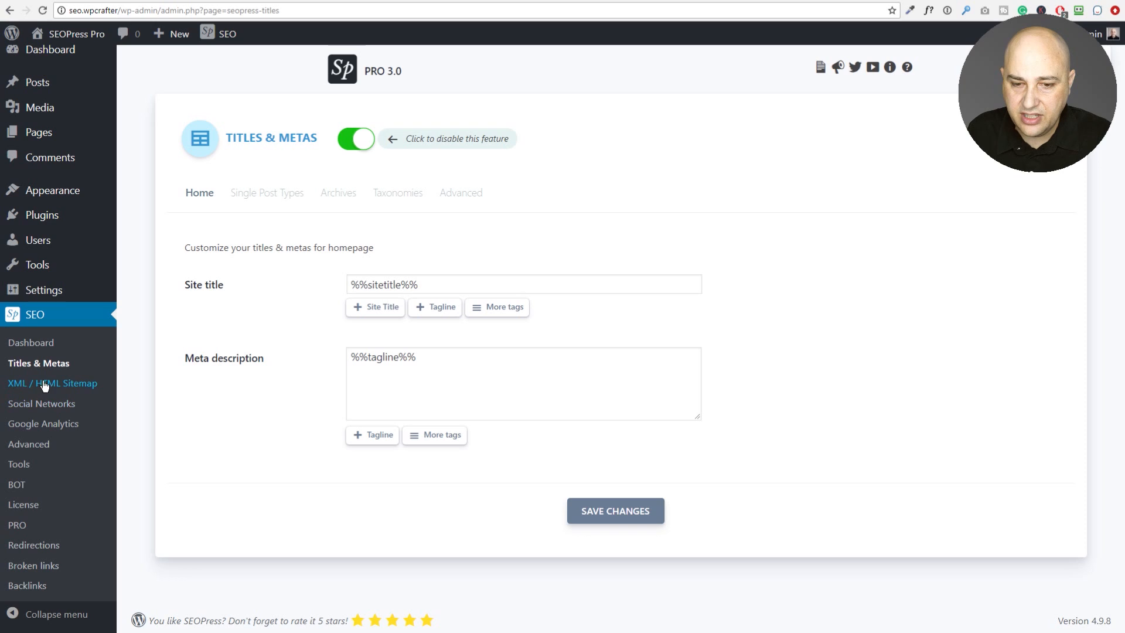
On the Pro site, open the XML / HTML Sitemap settings, enable video sitemaps and save the changes
{"action": "left_click", "coordinate": [44, 386]}
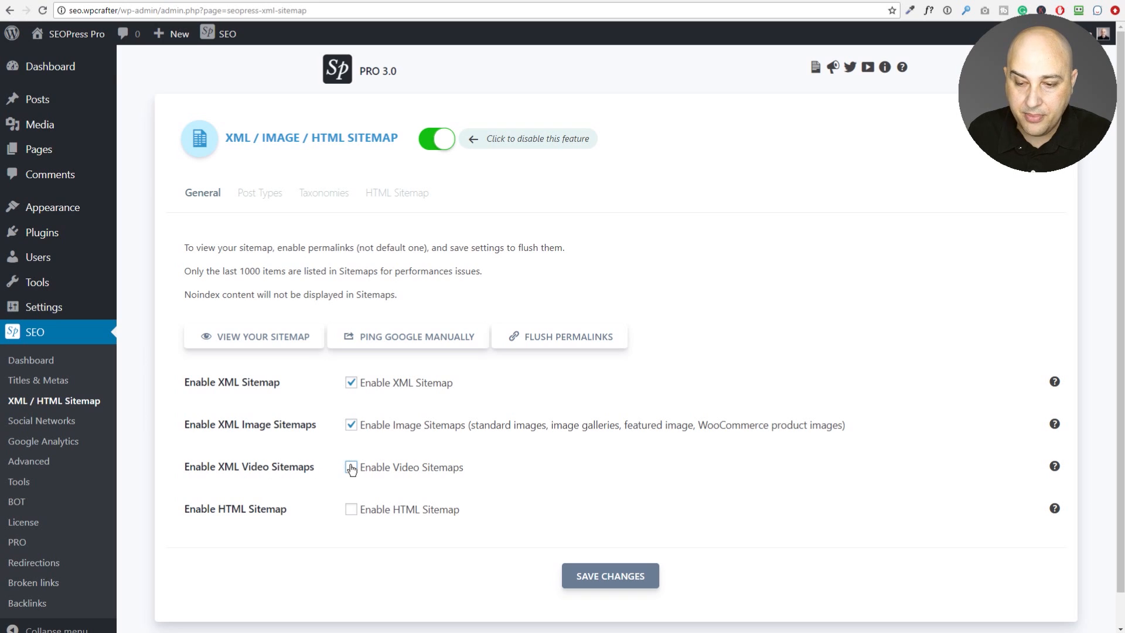
{"action": "left_click", "coordinate": [607, 576]}
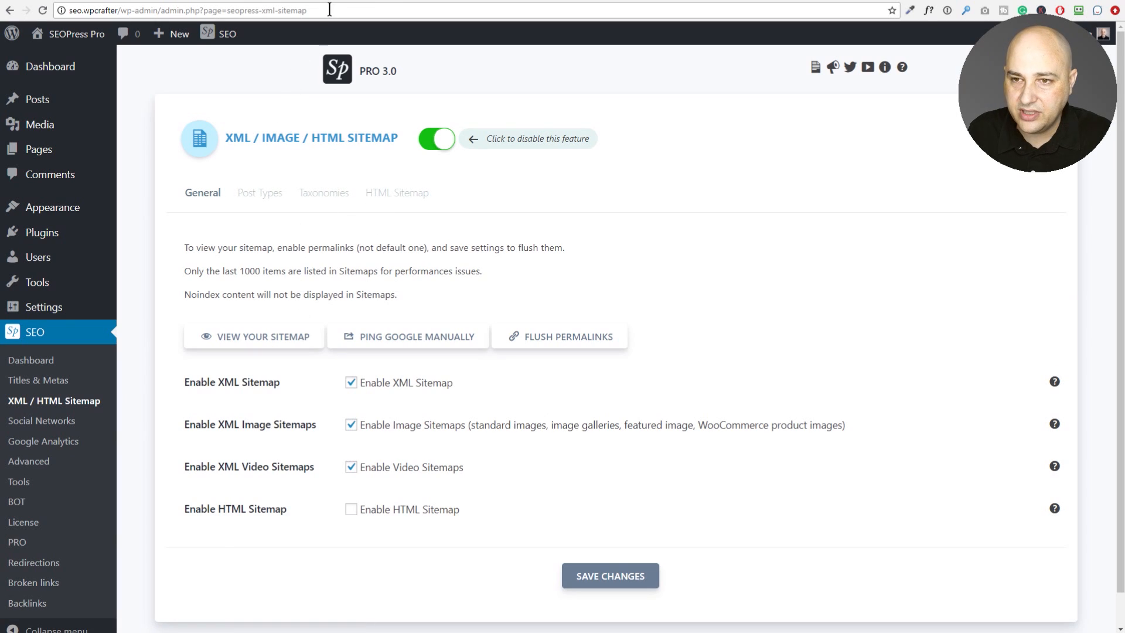
Check the wpcrafter Google search results, then return to the Free site's XML / HTML Sitemap settings
{"action": "left_click", "coordinate": [360, 1]}
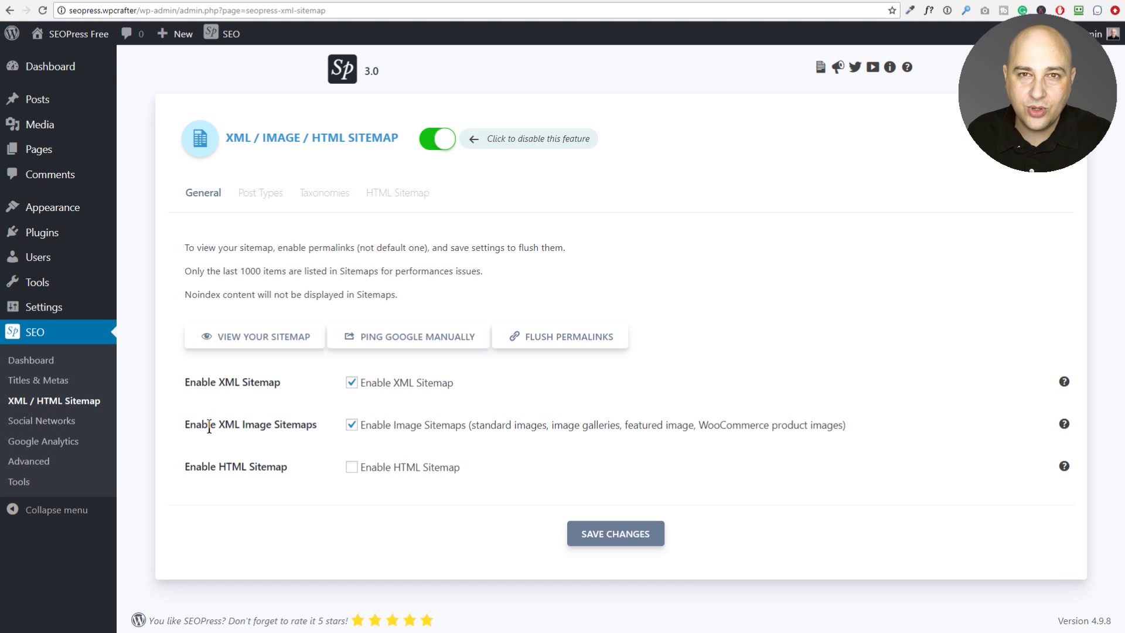
{"action": "left_click", "coordinate": [453, 1]}
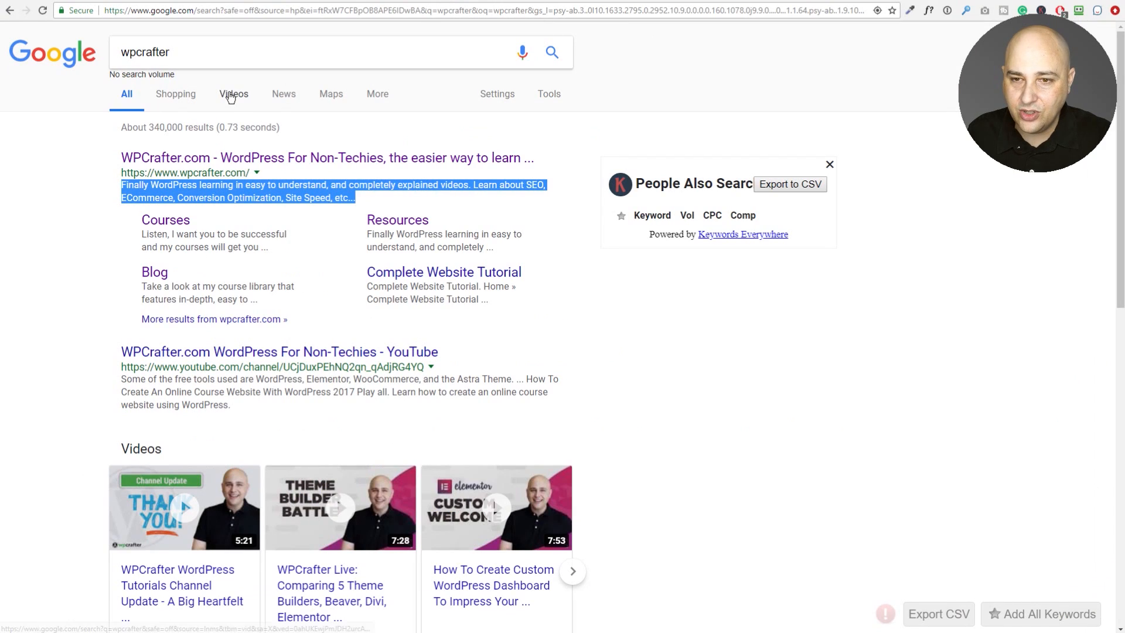
{"action": "left_click", "coordinate": [377, 97]}
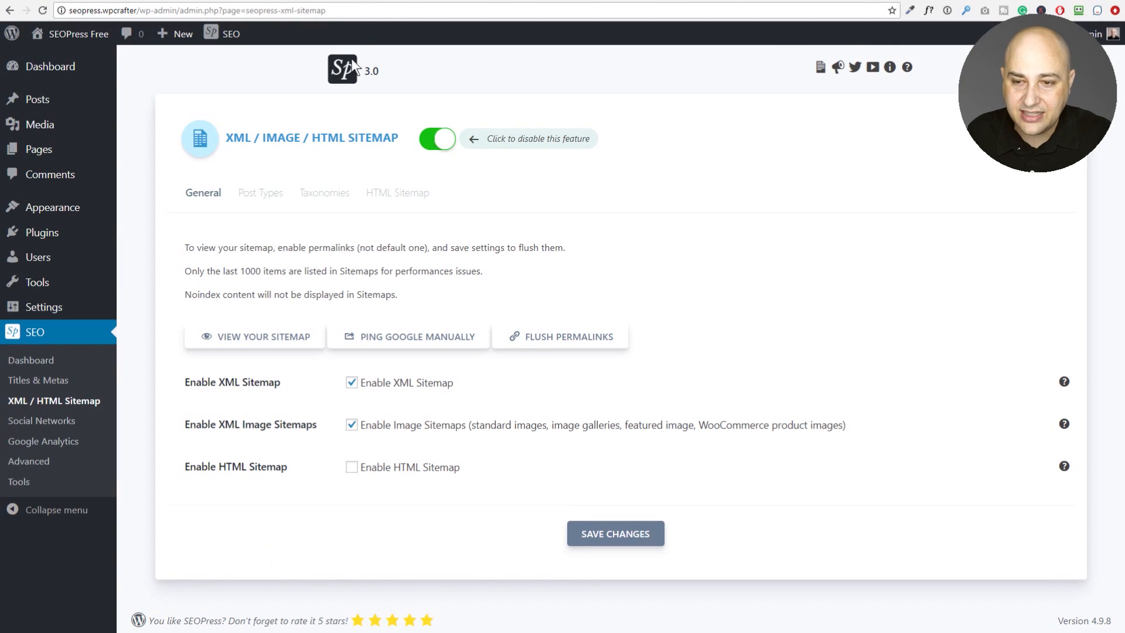
Enable the HTML sitemap in the Free site's General sitemap settings and save the changes
{"action": "left_click", "coordinate": [343, 69]}
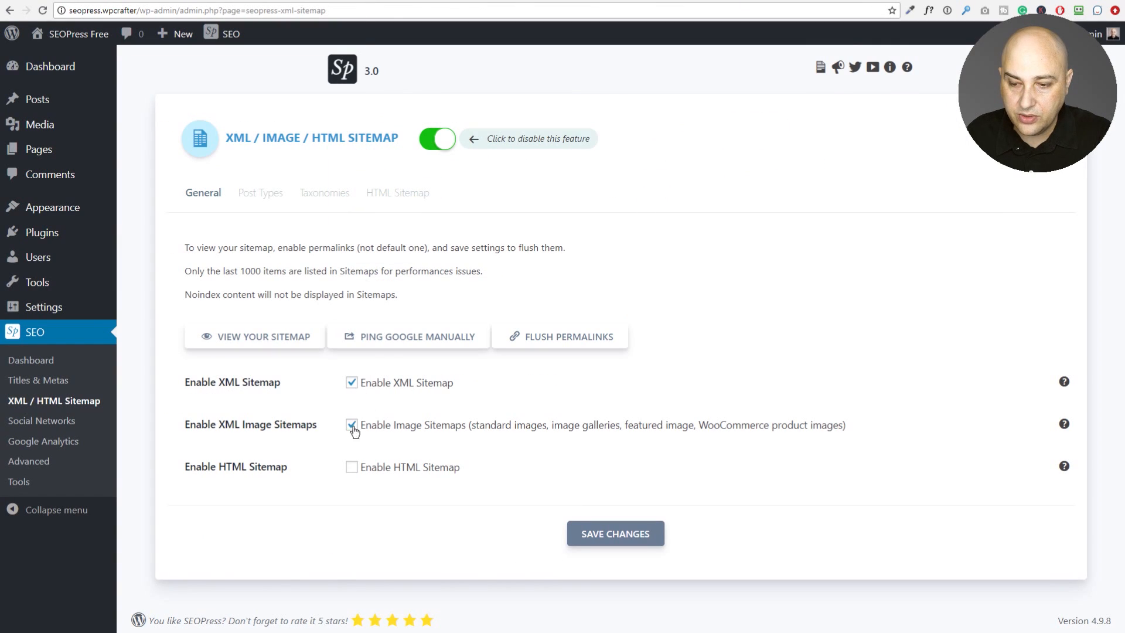
{"action": "left_click", "coordinate": [352, 468]}
{"action": "left_click", "coordinate": [596, 535]}
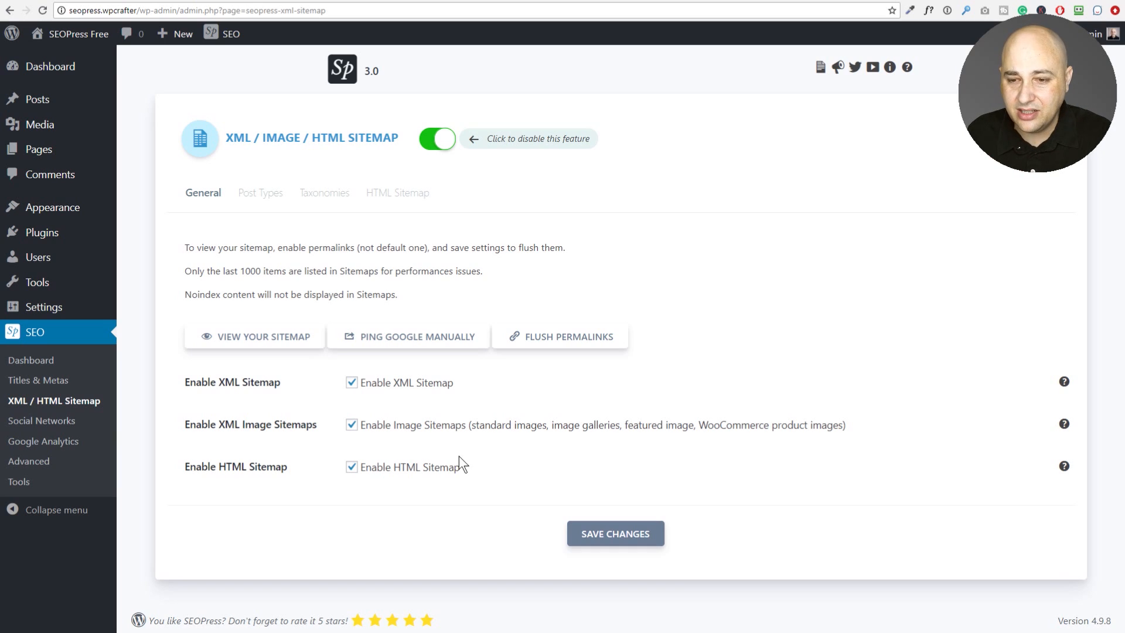
Review the sitemap's Post Types options and exclude Tags from the included taxonomies
{"action": "left_click", "coordinate": [264, 195]}
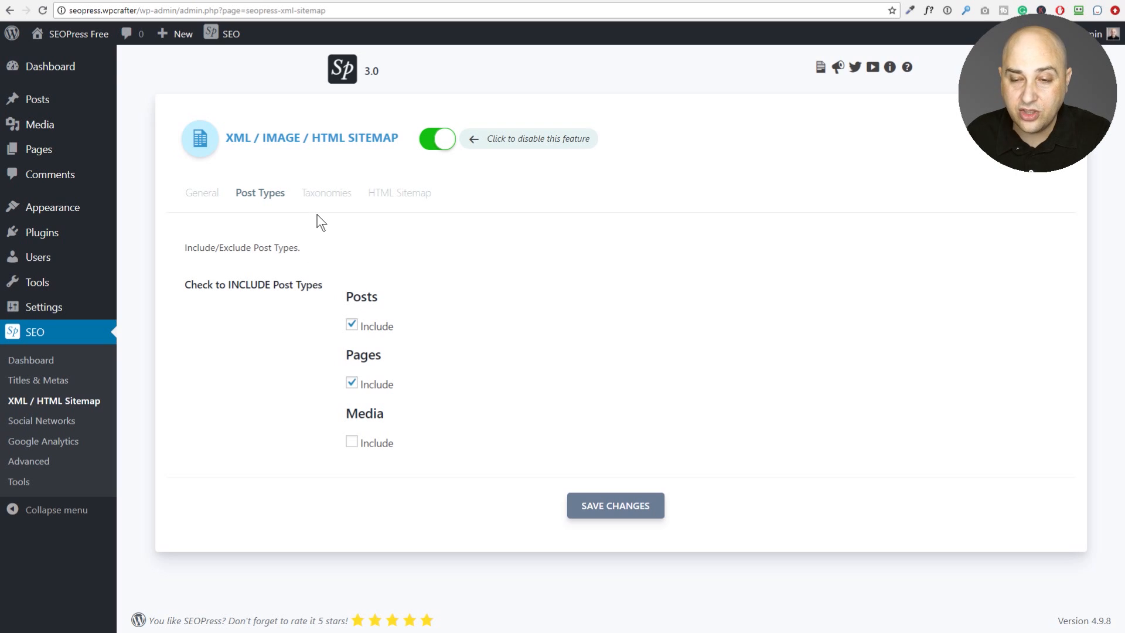
{"action": "left_click", "coordinate": [327, 195]}
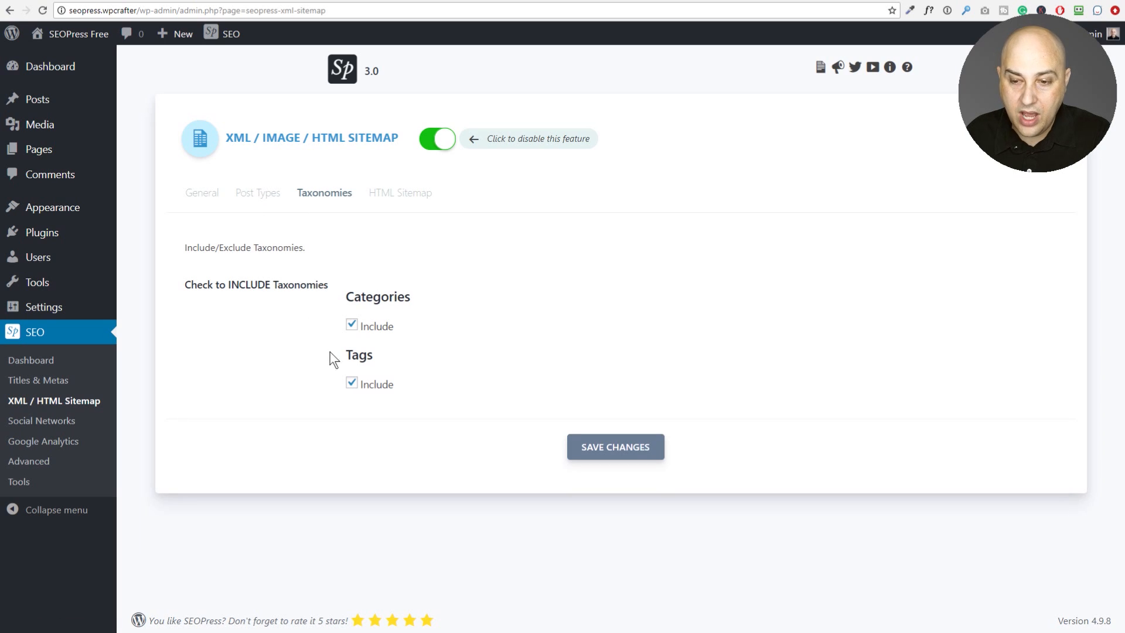
{"action": "left_click", "coordinate": [352, 385]}
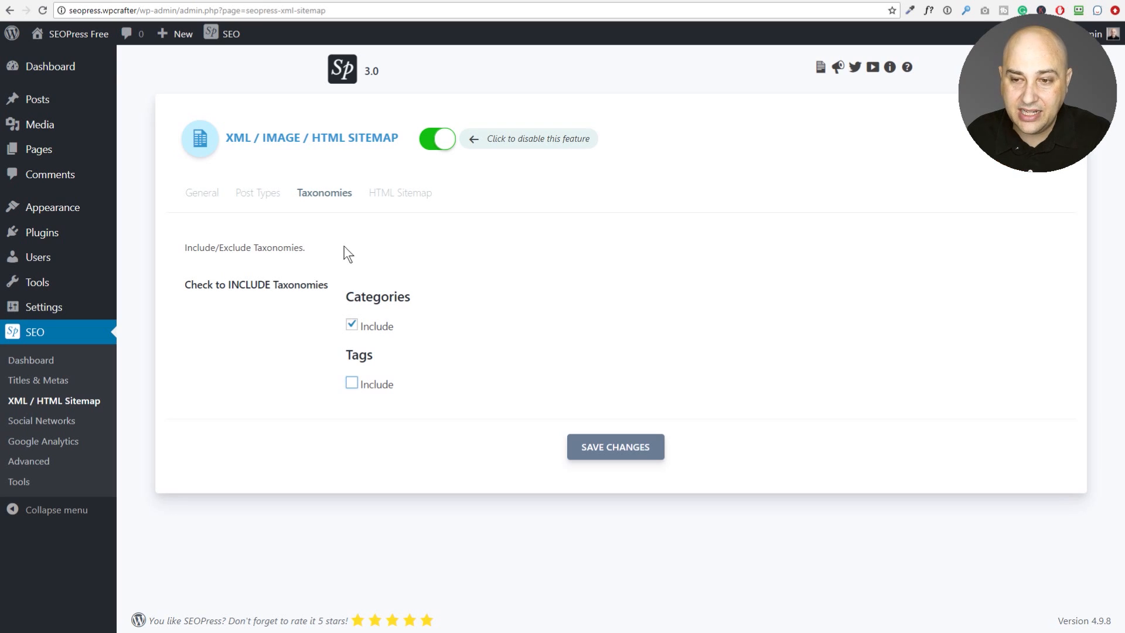
Examine the HTML Sitemap options, including the display ID field and the [seopress_html_sitemap] shortcode
{"action": "left_click", "coordinate": [395, 194]}
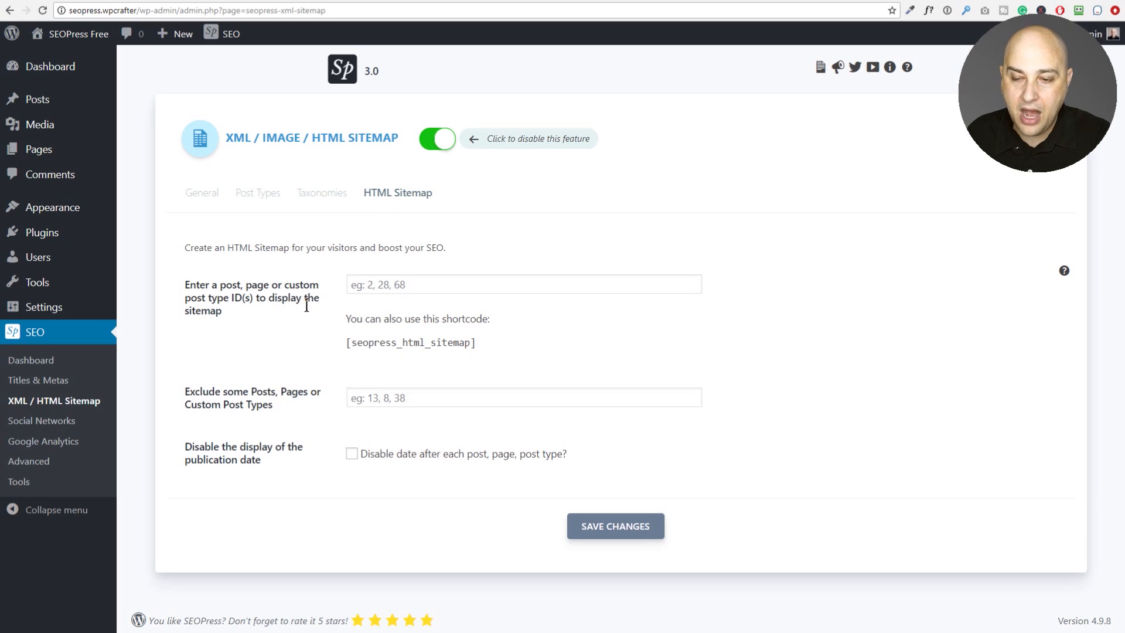
{"action": "left_click_drag", "start_coordinate": [484, 344], "coordinate": [342, 346]}
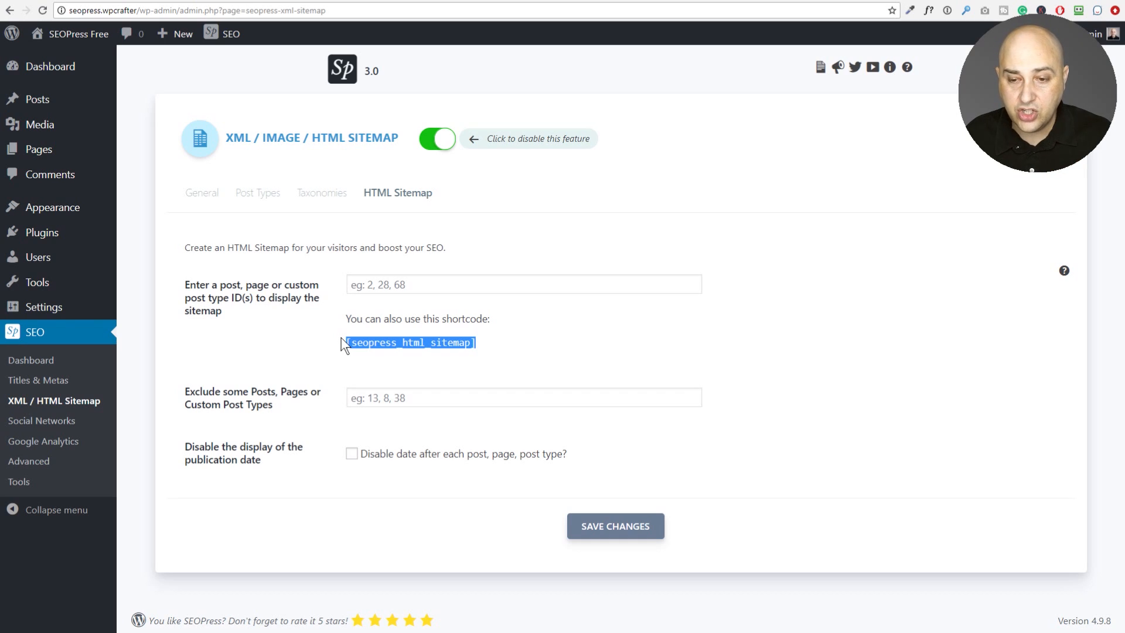
{"action": "left_click", "coordinate": [361, 284]}
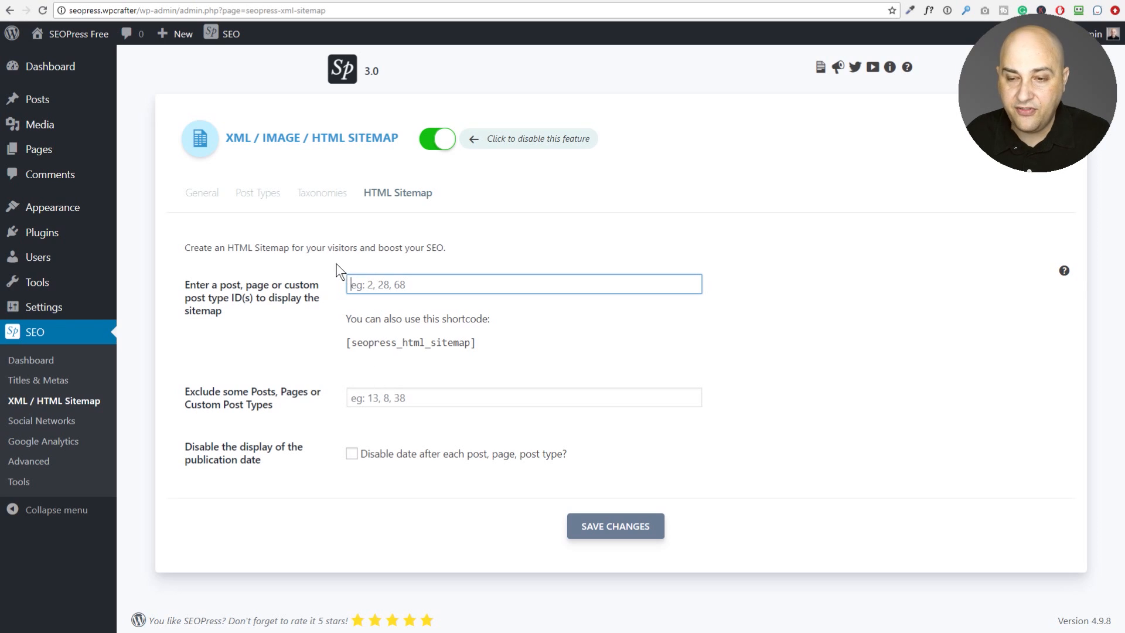
Compare the Pro site's Post Types, Taxonomies, HTML Sitemap and General sitemap settings with those of the Free site
{"action": "left_click", "coordinate": [260, 0]}
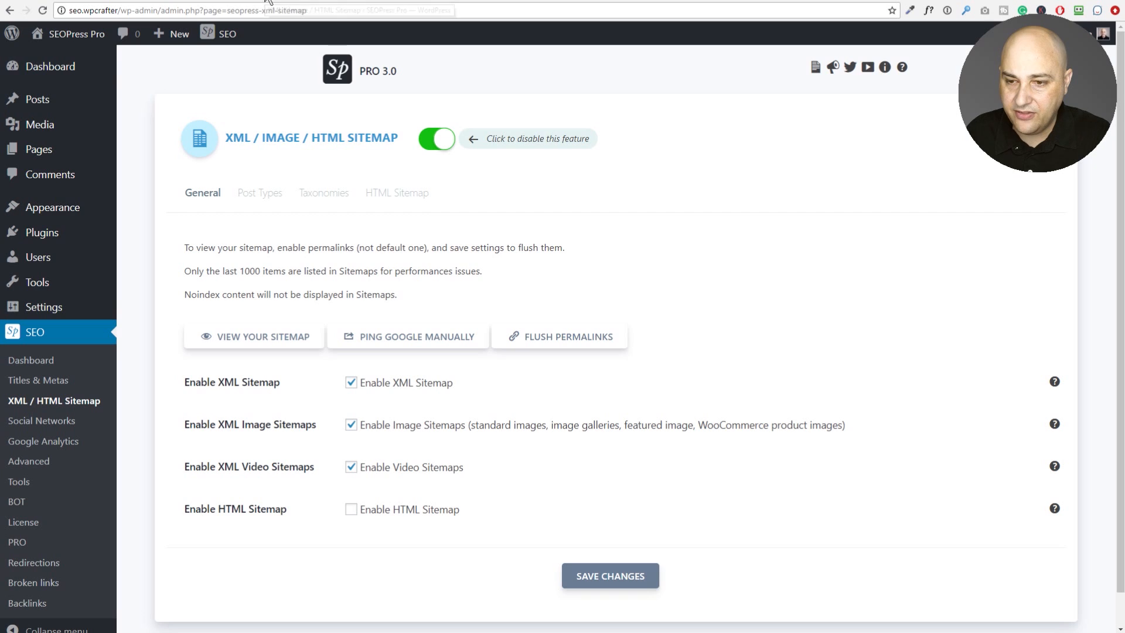
{"action": "left_click", "coordinate": [269, 195]}
{"action": "left_click", "coordinate": [337, 197]}
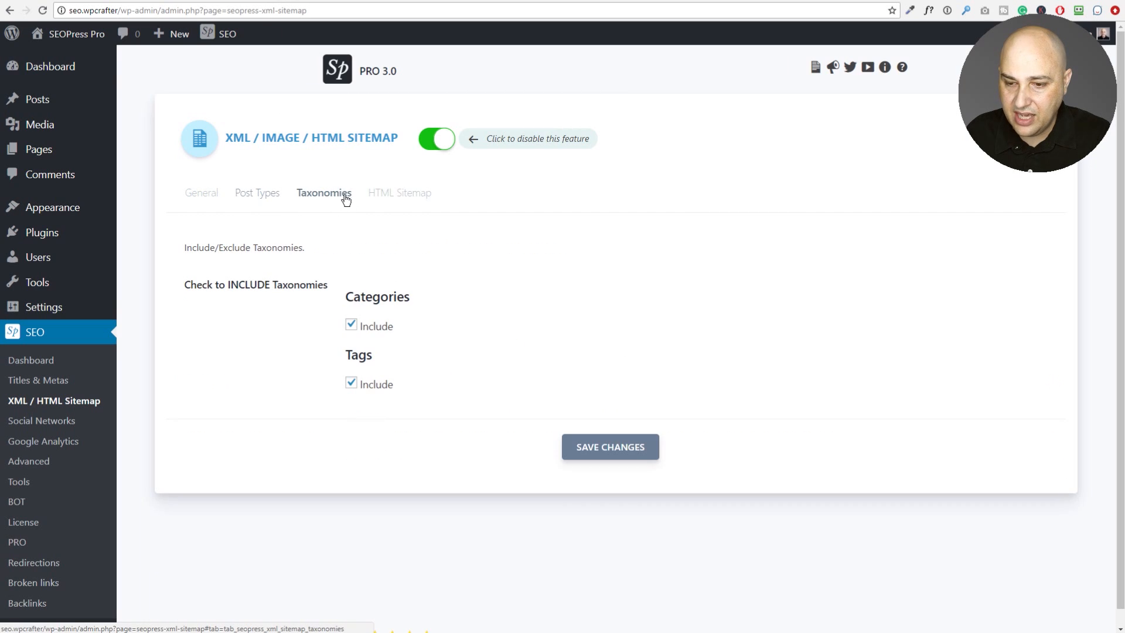
{"action": "left_click", "coordinate": [397, 194]}
{"action": "left_click", "coordinate": [224, 196]}
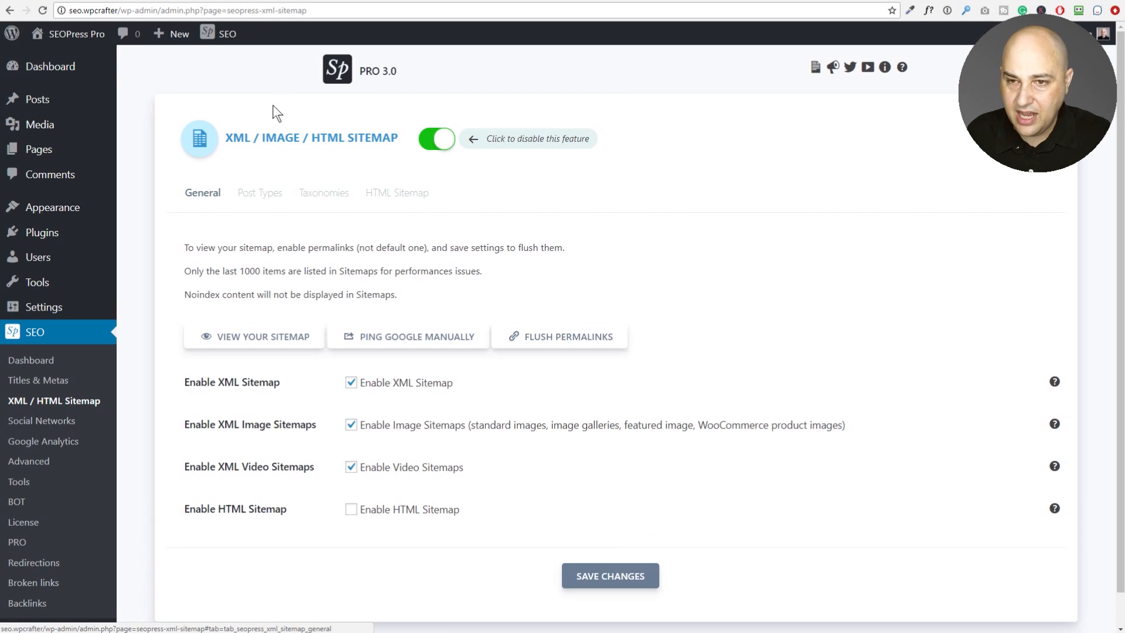
{"action": "left_click", "coordinate": [350, 2]}
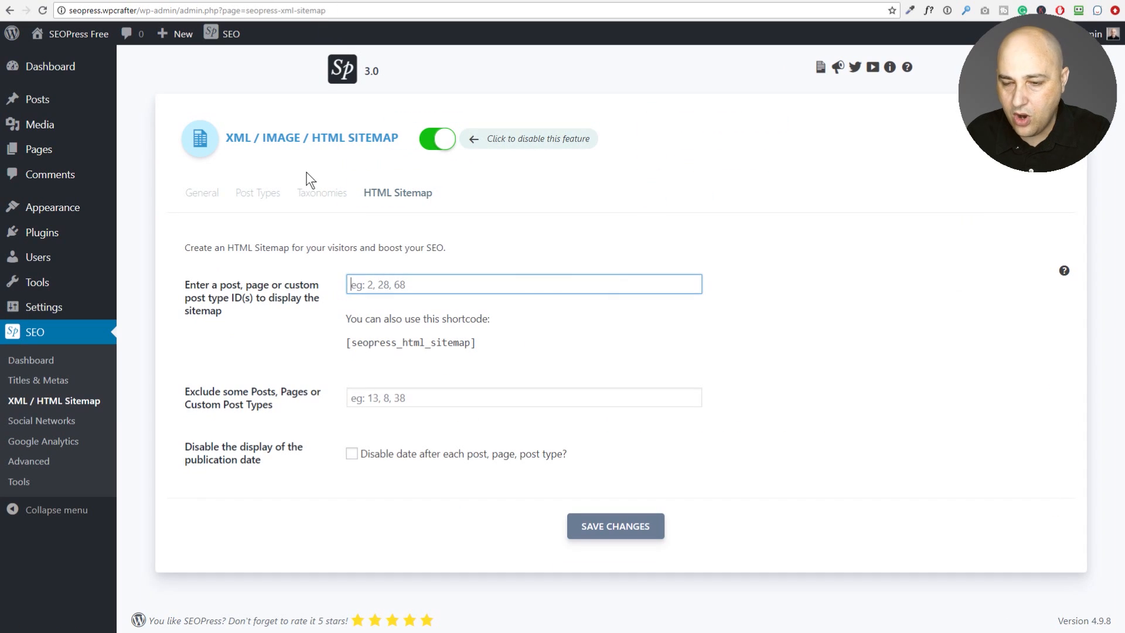
{"action": "left_click", "coordinate": [273, 3]}
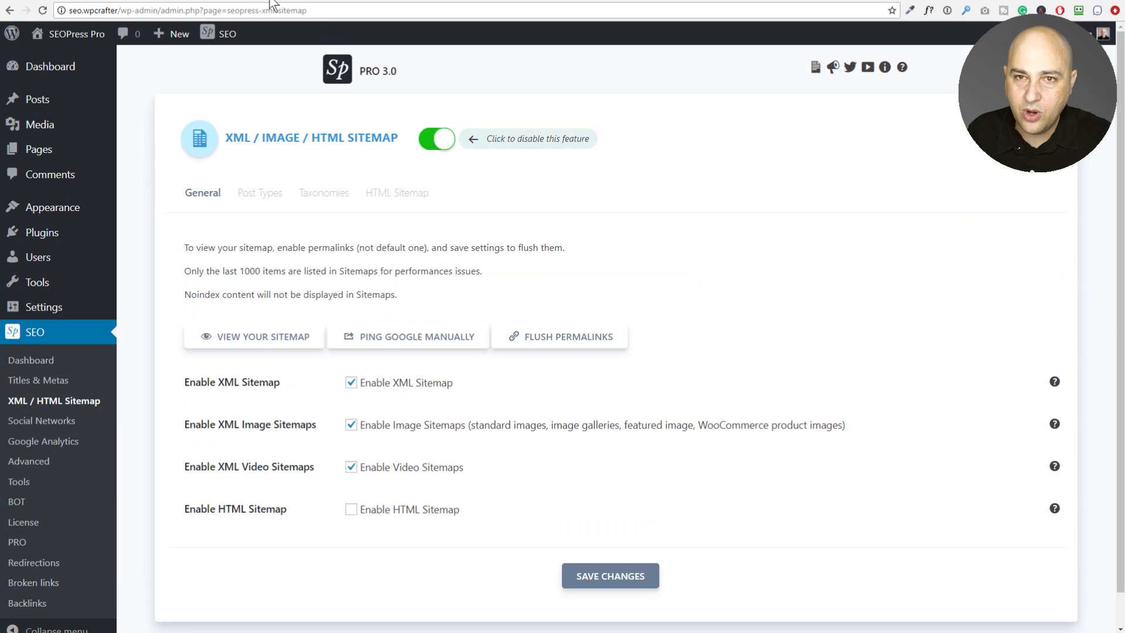
{"action": "left_click", "coordinate": [362, 1]}
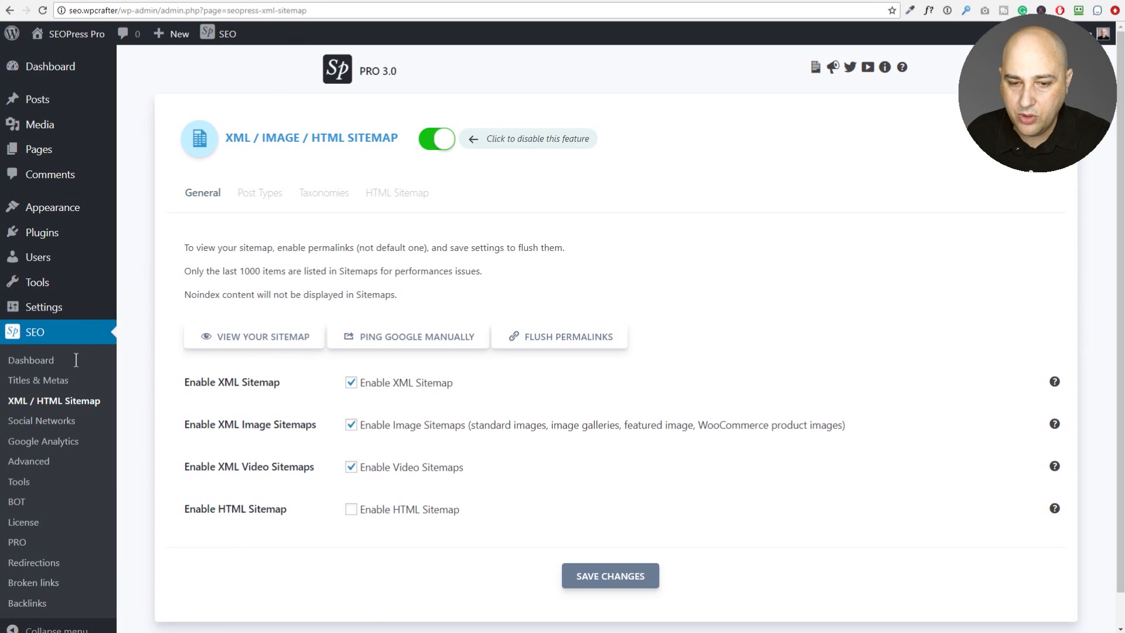
Open the Social Networks settings on both sites and examine the Knowledge Graph options on the Free site, including the person or organization choices
{"action": "left_click", "coordinate": [41, 420]}
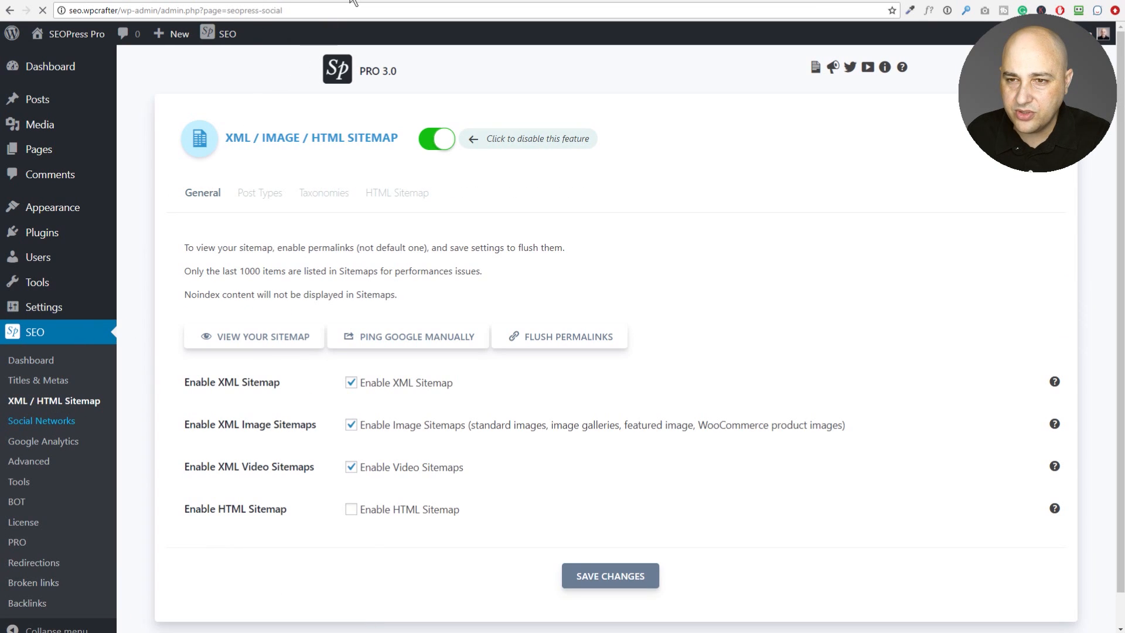
{"action": "left_click", "coordinate": [353, 1]}
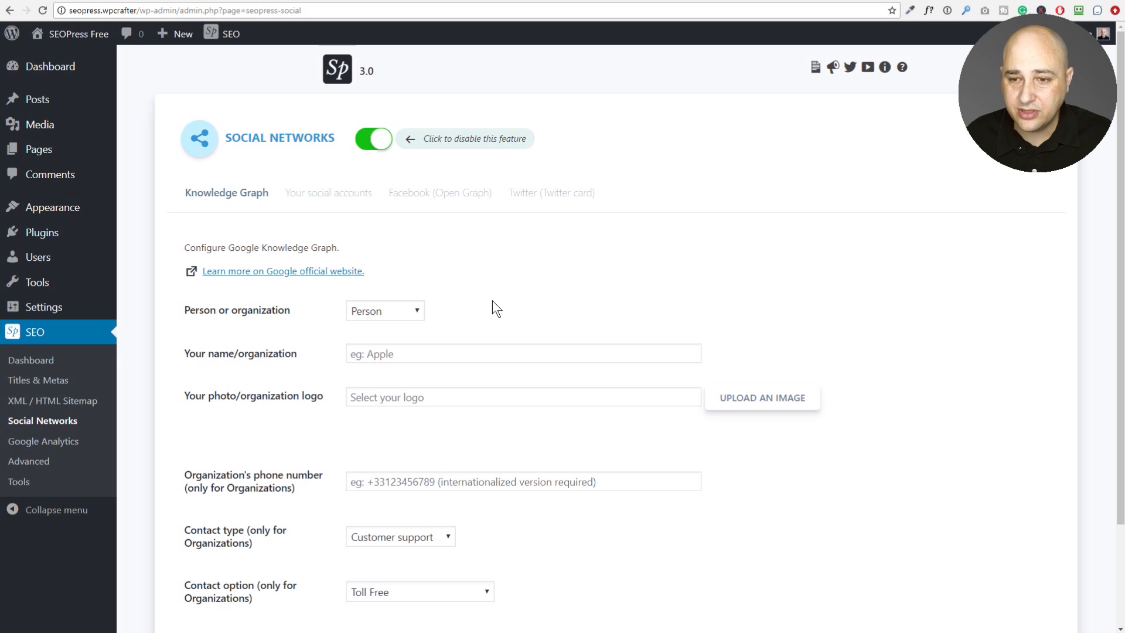
{"action": "scroll", "coordinate": [493, 300], "scroll_direction": "down", "scroll_amount": 2}
{"action": "scroll", "coordinate": [492, 301], "scroll_direction": "down", "scroll_amount": 1}
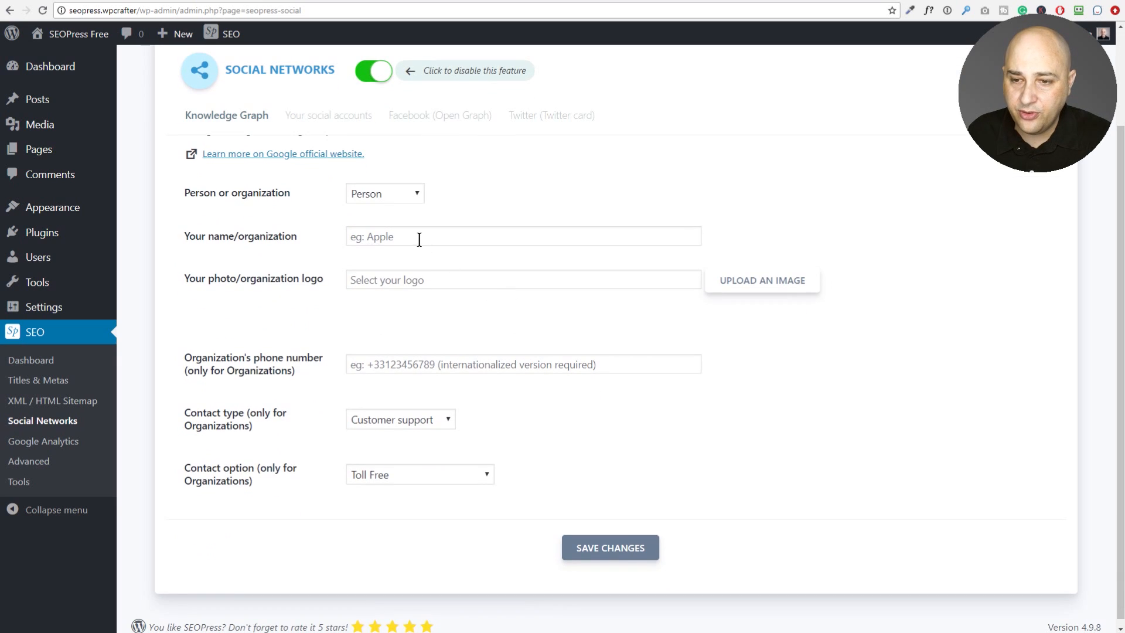
{"action": "left_click", "coordinate": [402, 198]}
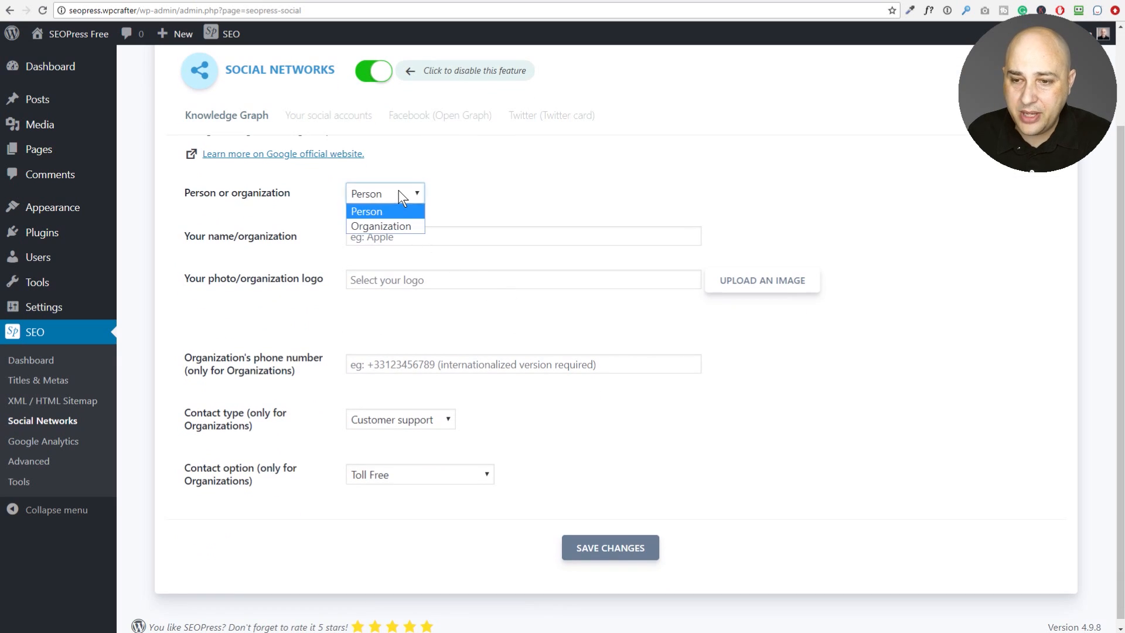
{"action": "left_click", "coordinate": [473, 195]}
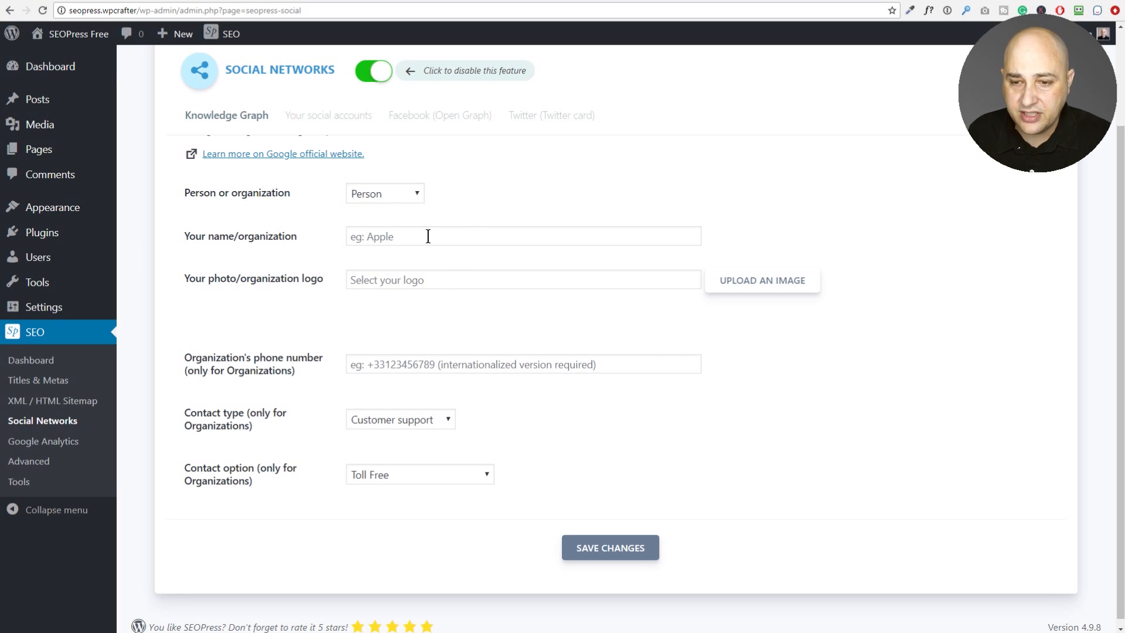
{"action": "scroll", "coordinate": [428, 236], "scroll_direction": "down", "scroll_amount": 1}
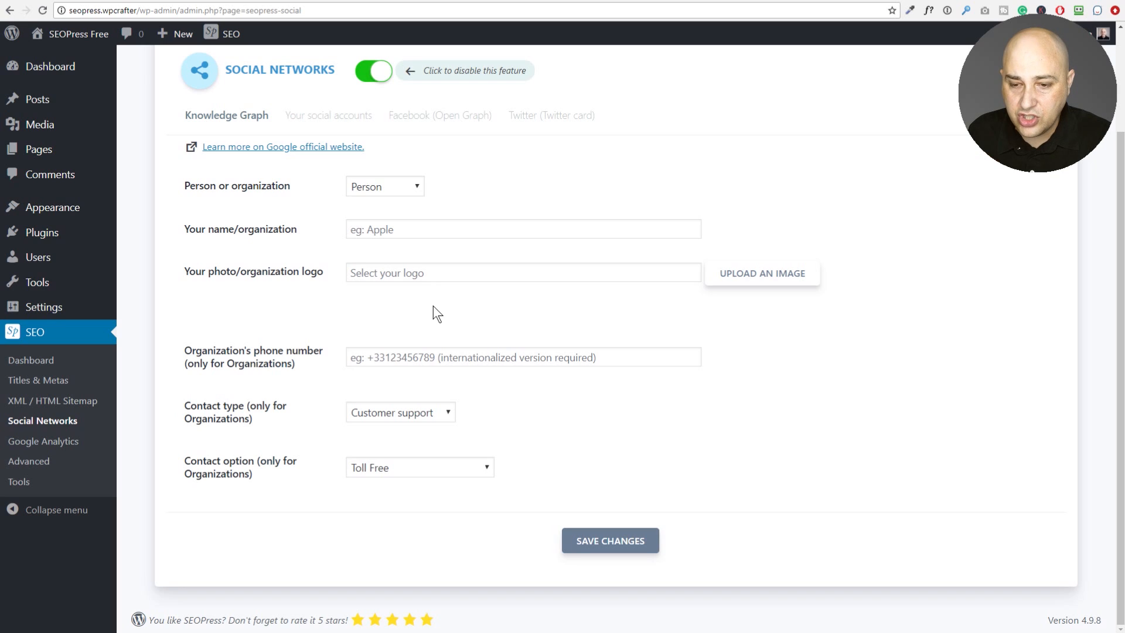
{"action": "scroll", "coordinate": [437, 313], "scroll_direction": "up", "scroll_amount": 2}
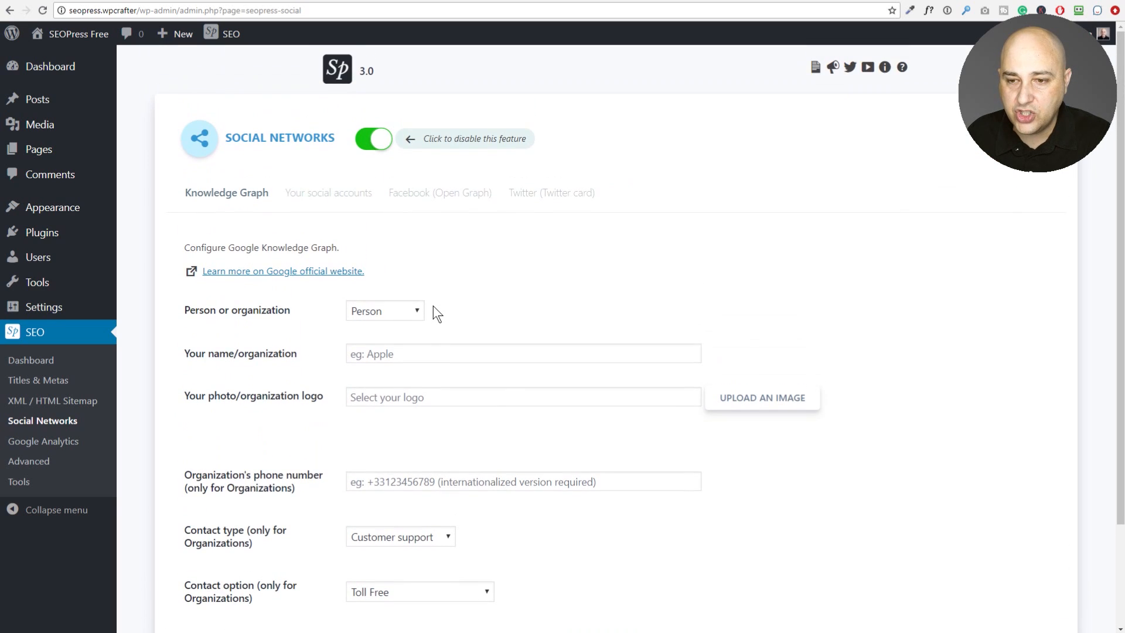
Review the social account fields in the Free site's Social Networks settings
{"action": "left_click", "coordinate": [310, 203]}
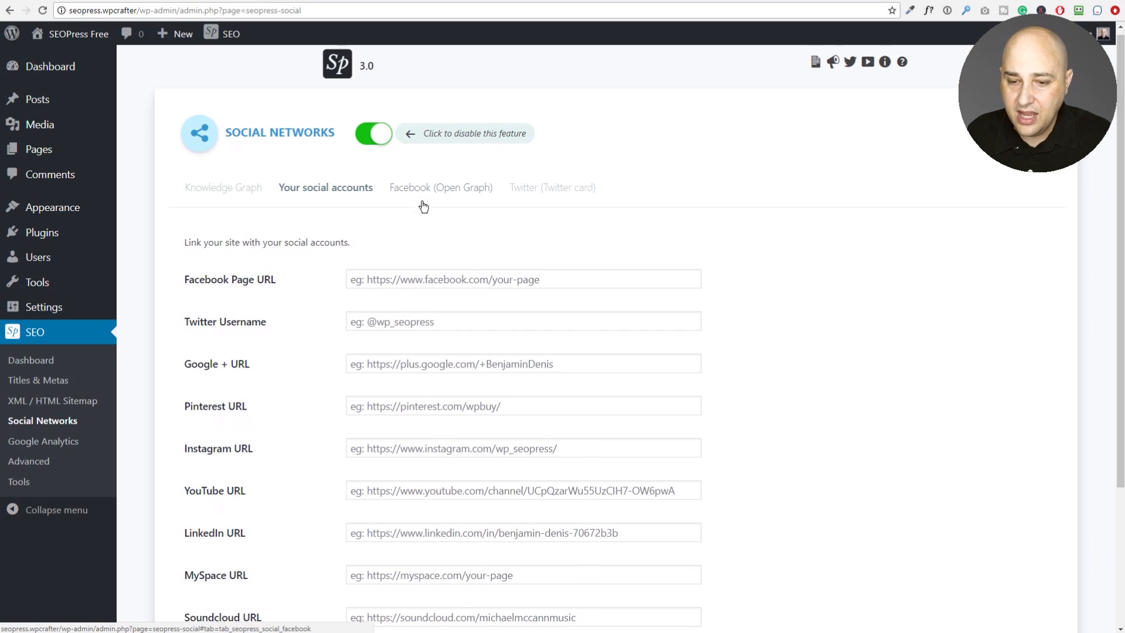
{"action": "scroll", "coordinate": [422, 201], "scroll_direction": "down", "scroll_amount": 5}
{"action": "scroll", "coordinate": [422, 201], "scroll_direction": "up", "scroll_amount": 5}
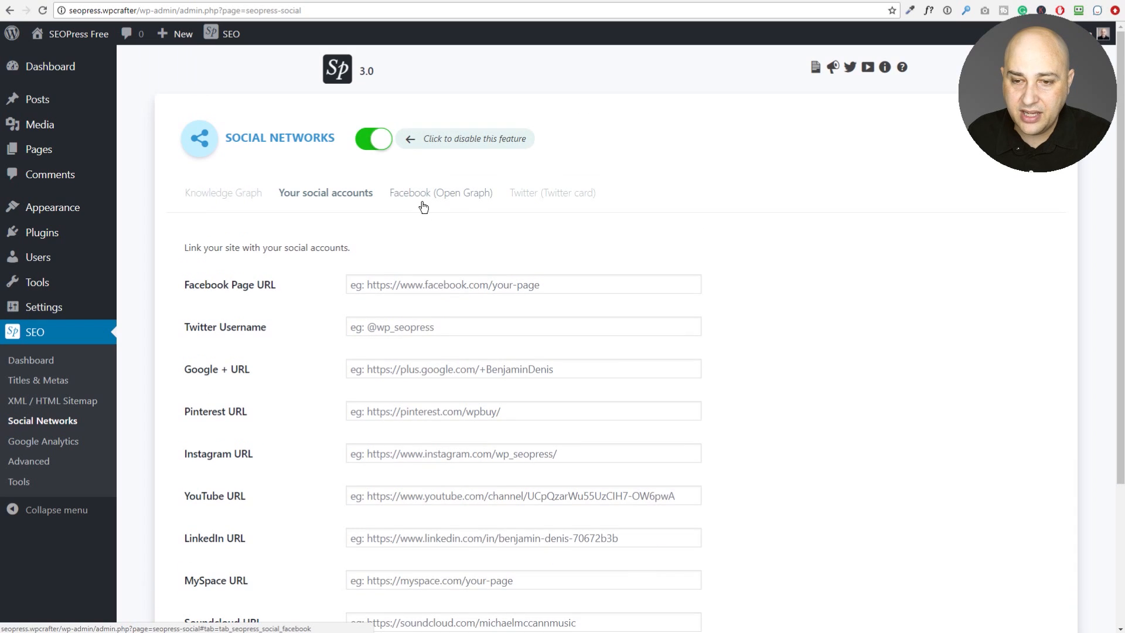
Examine the Facebook Open Graph image and ID fields and the Twitter card options
{"action": "left_click", "coordinate": [428, 196]}
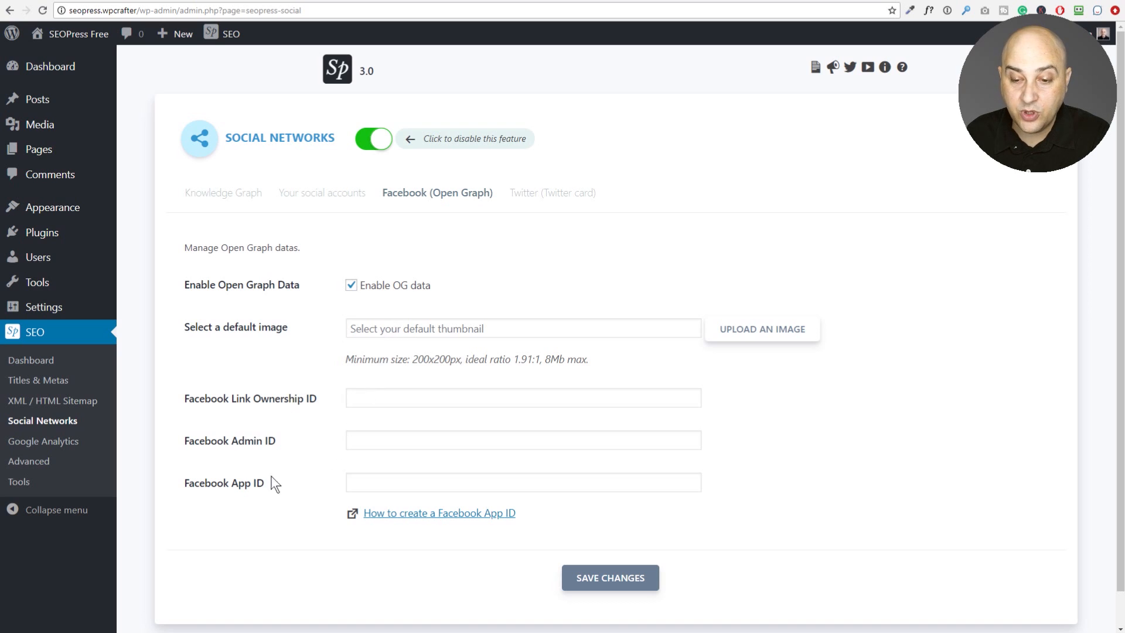
{"action": "mouse_move", "coordinate": [181, 394]}
{"action": "left_mouse_down"}
{"action": "mouse_move", "coordinate": [288, 489]}
{"action": "mouse_move", "coordinate": [269, 490]}
{"action": "mouse_move", "coordinate": [190, 399]}
{"action": "left_mouse_up"}
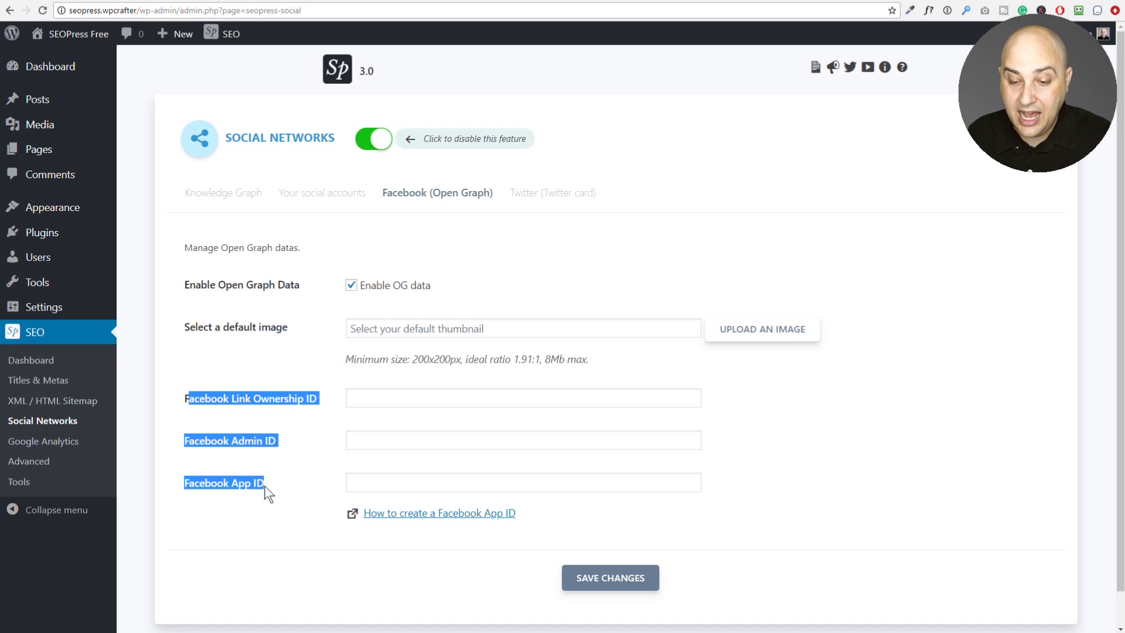
{"action": "left_click", "coordinate": [307, 473]}
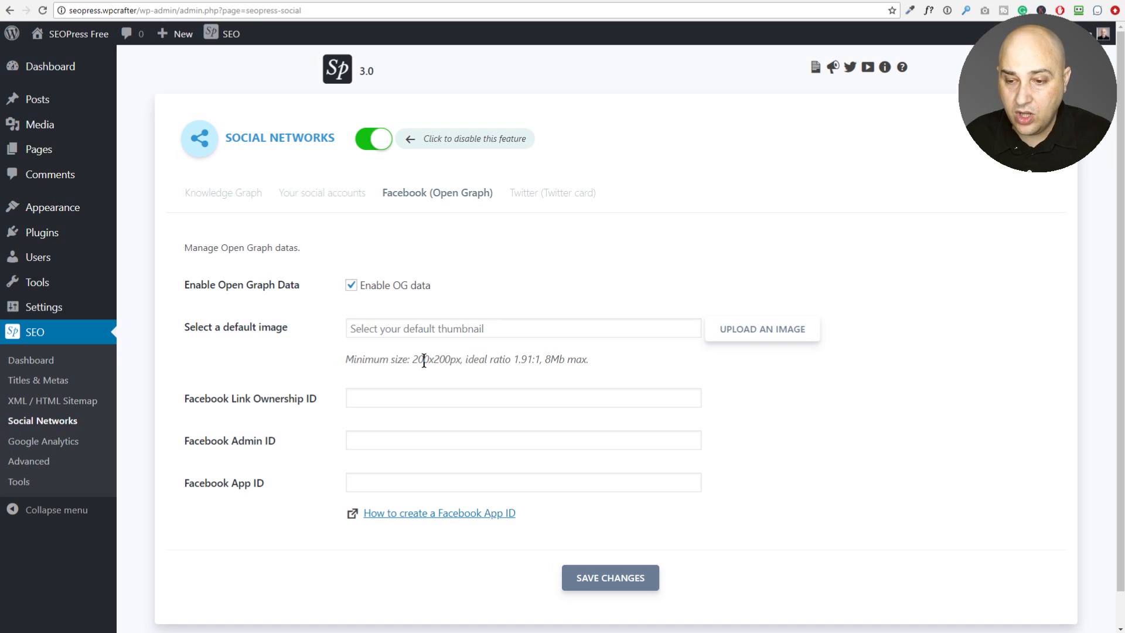
{"action": "left_click", "coordinate": [540, 194]}
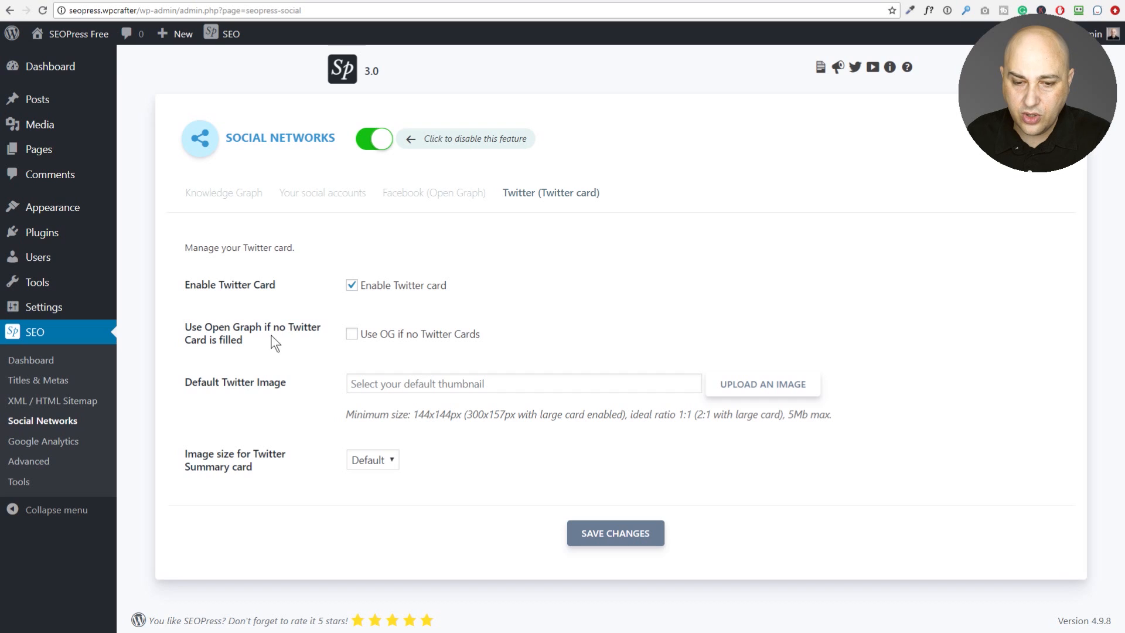
Open the Google Analytics settings on both sites and examine the General tracking and consent options on the Free site
{"action": "left_click", "coordinate": [64, 446]}
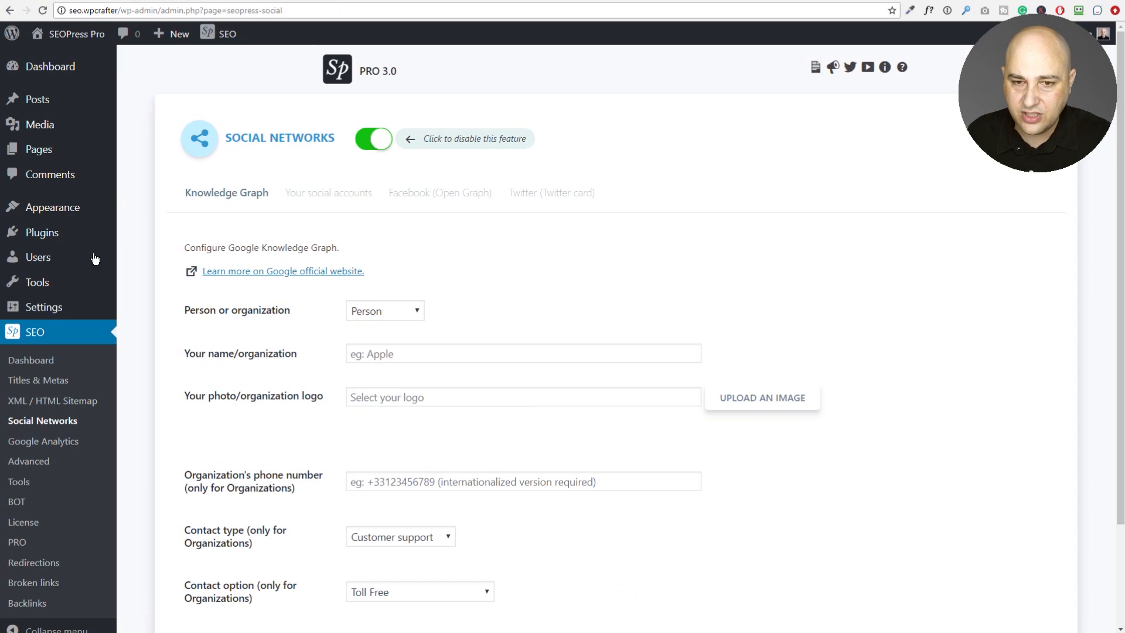
{"action": "left_click", "coordinate": [52, 441]}
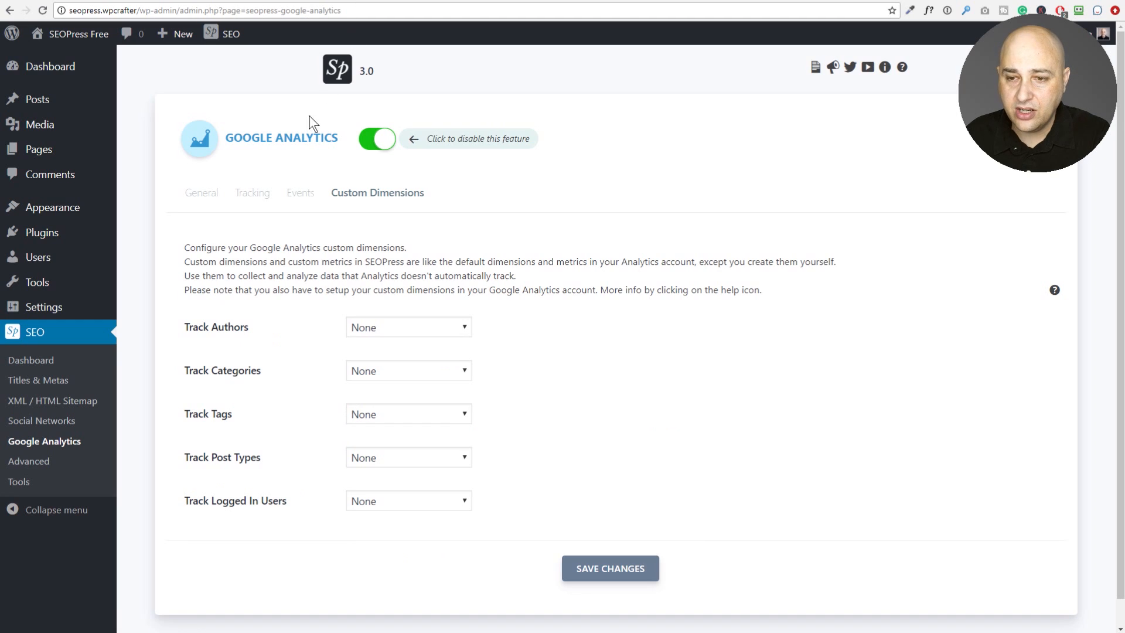
{"action": "left_click", "coordinate": [204, 199]}
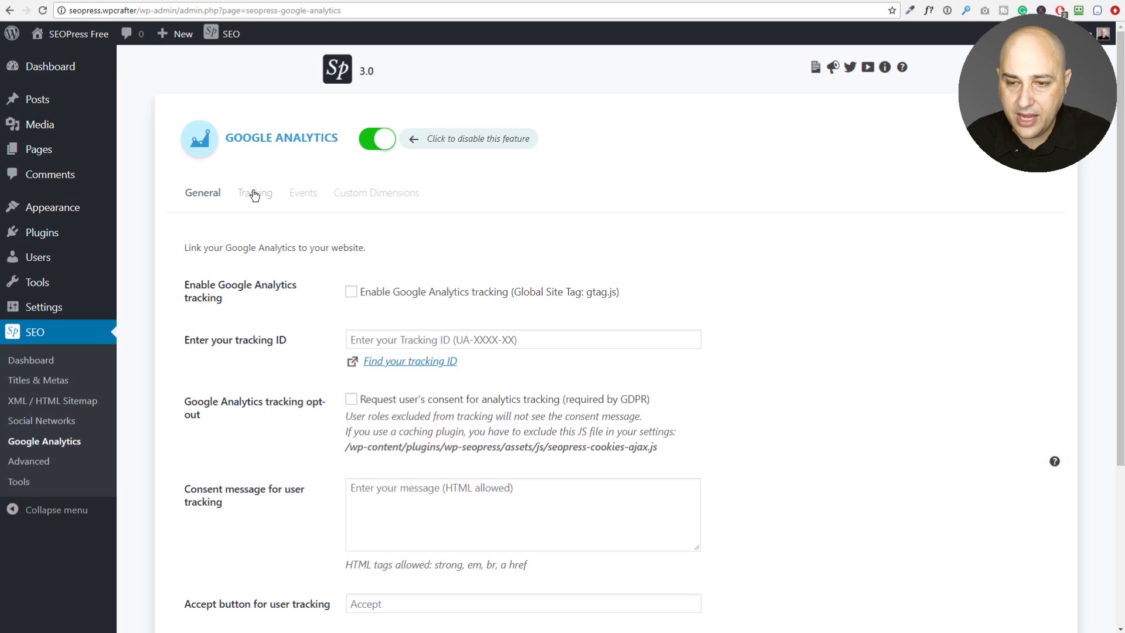
{"action": "scroll", "coordinate": [283, 285], "scroll_direction": "down", "scroll_amount": 1}
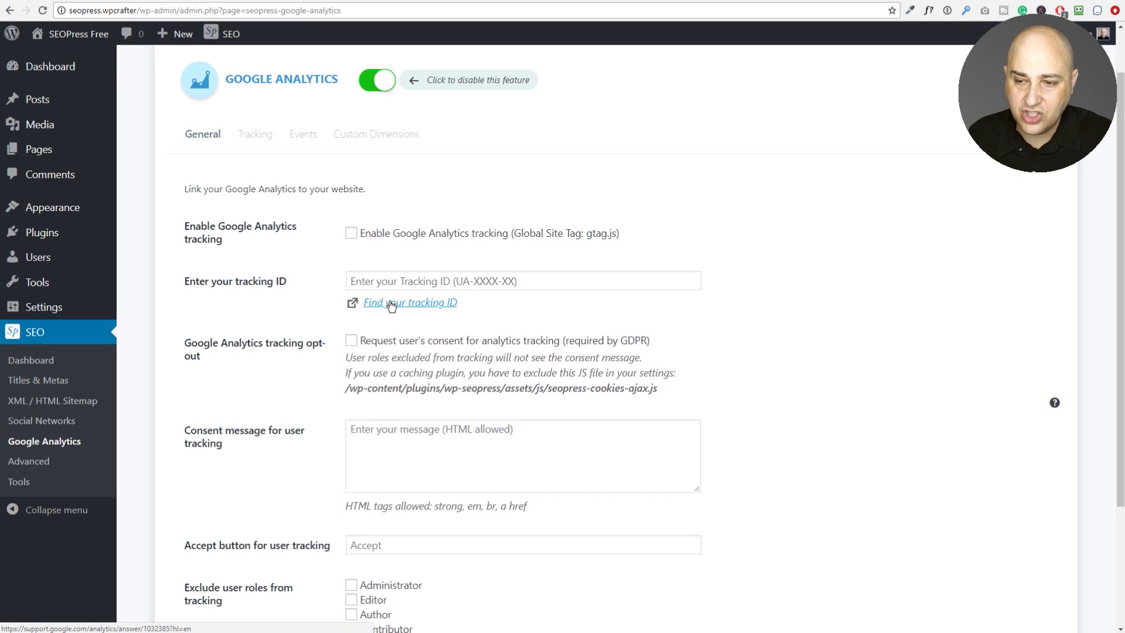
{"action": "scroll", "coordinate": [318, 305], "scroll_direction": "down", "scroll_amount": 1}
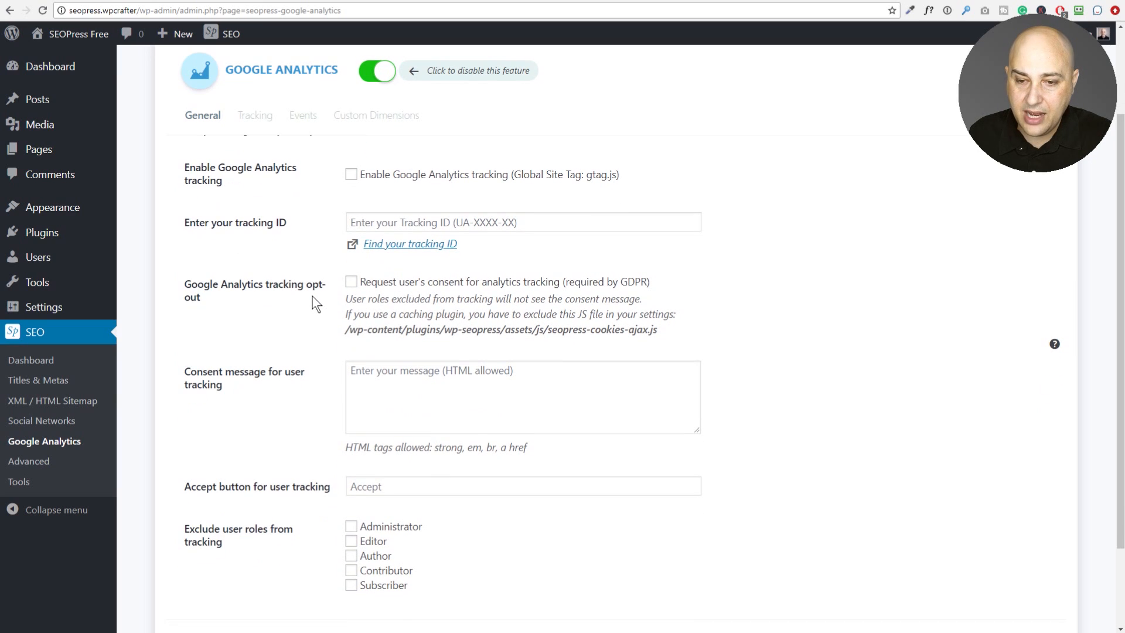
Review the consent settings and exclude the Administrator role from Google Analytics tracking on the Free site
{"action": "scroll", "coordinate": [309, 304], "scroll_direction": "down", "scroll_amount": 1}
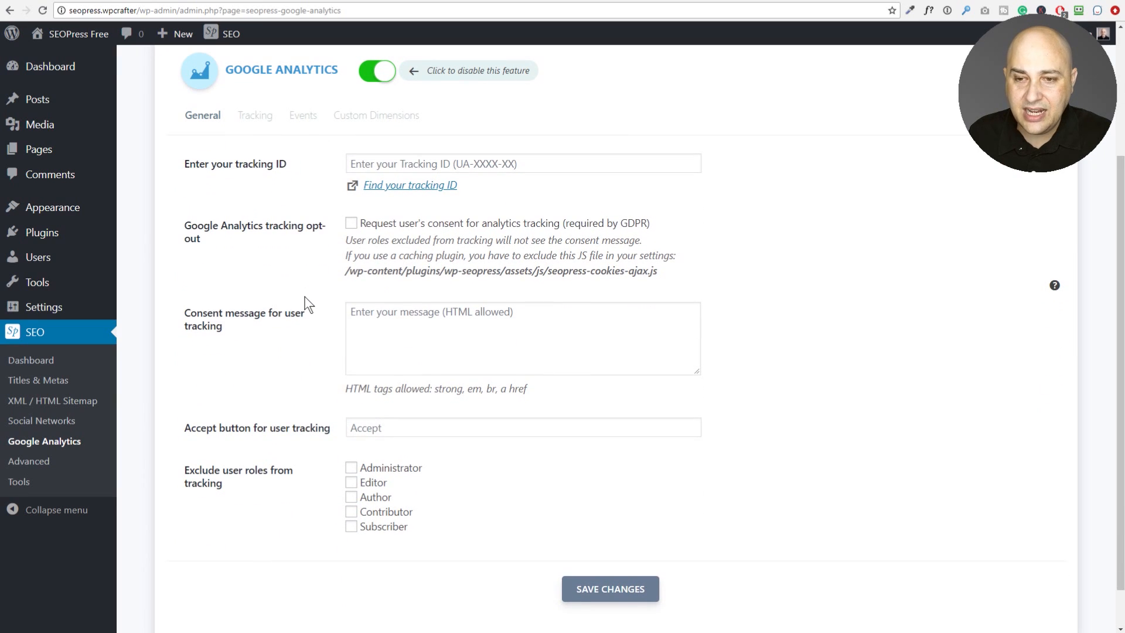
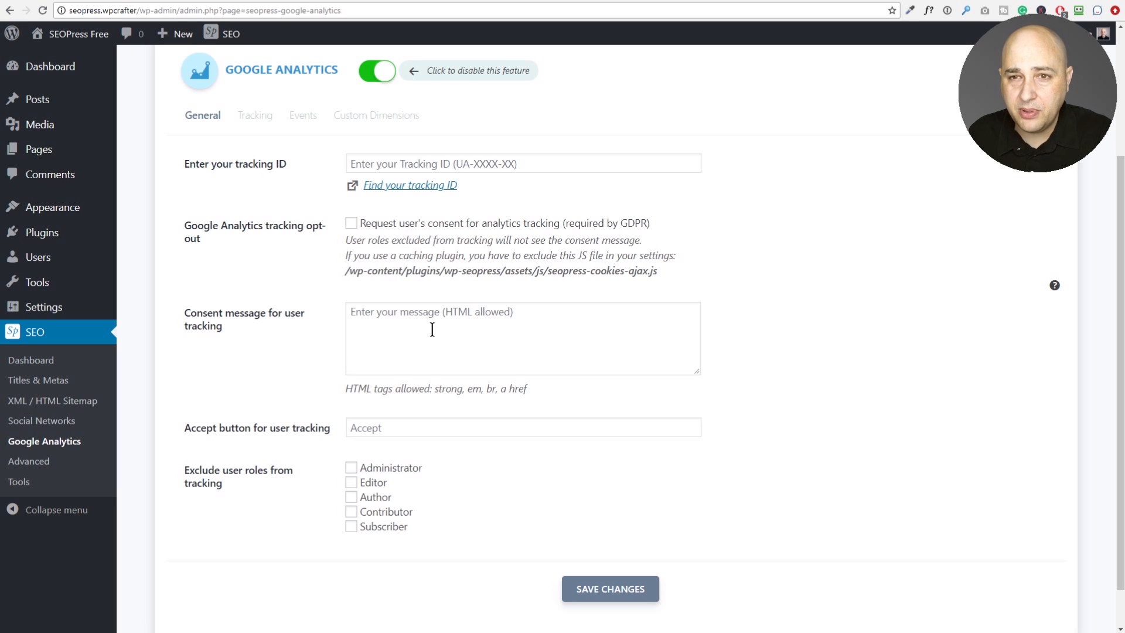
{"action": "scroll", "coordinate": [432, 329], "scroll_direction": "down", "scroll_amount": 1}
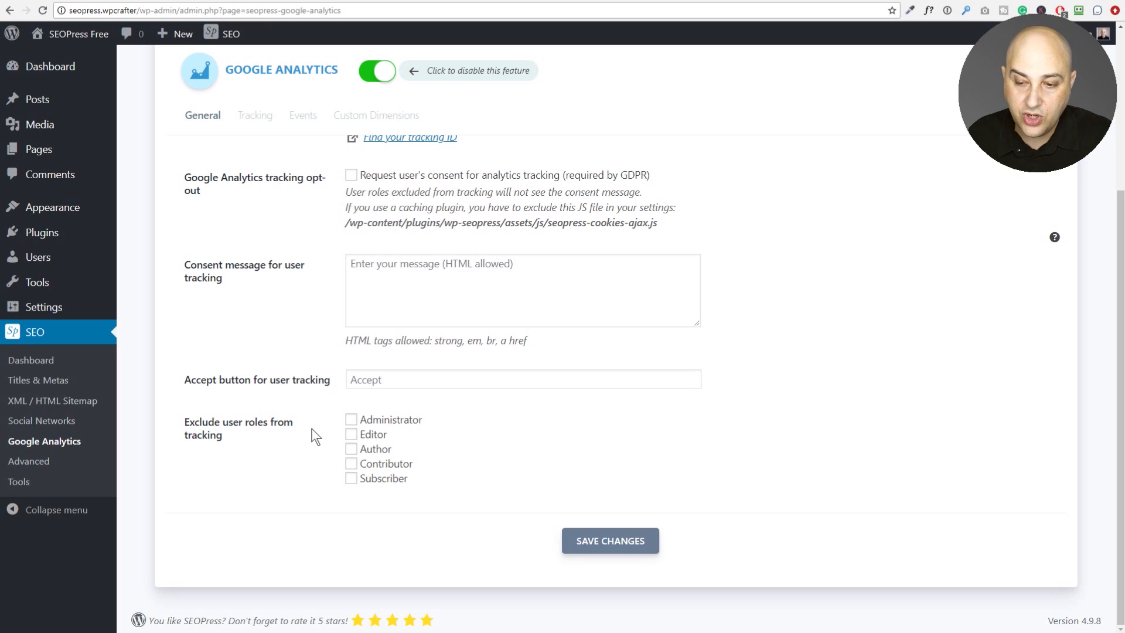
{"action": "left_click", "coordinate": [351, 419]}
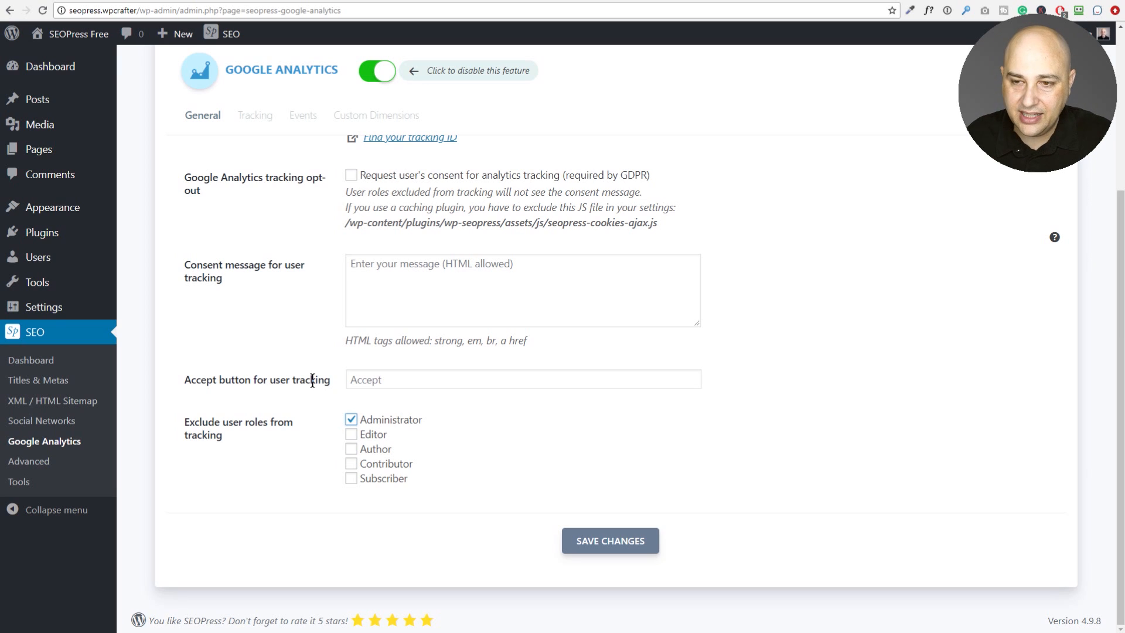
Open the Google Analytics Tracking options and examine the remarketing, IP anonymization, link attribution and cross-domain settings
{"action": "scroll", "coordinate": [313, 380], "scroll_direction": "up", "scroll_amount": 4}
{"action": "left_click", "coordinate": [257, 209]}
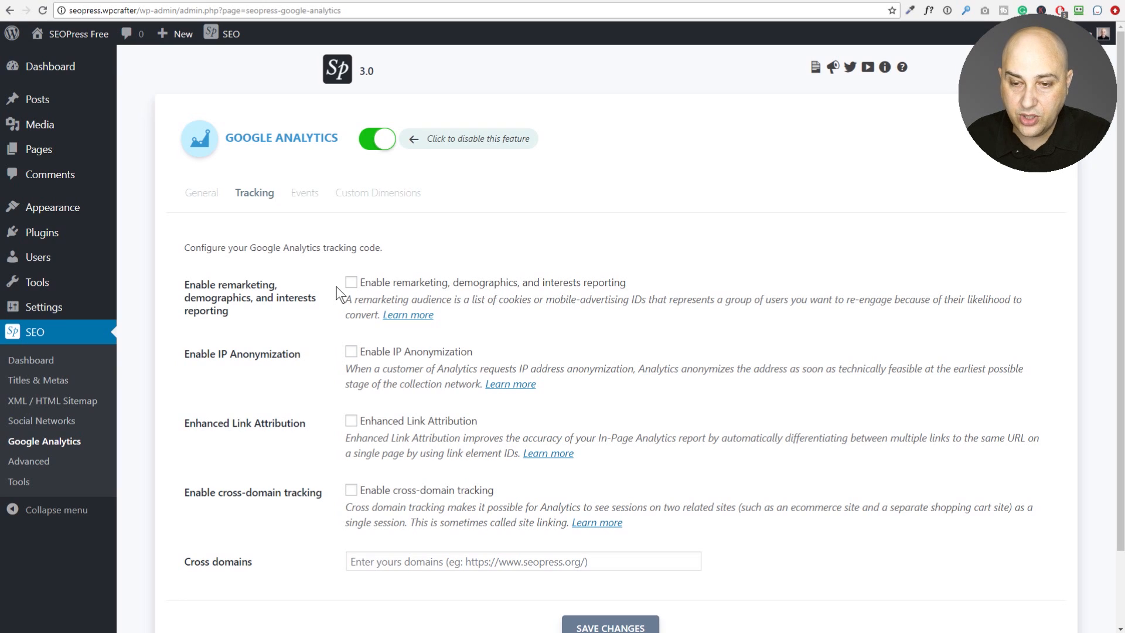
{"action": "left_click", "coordinate": [351, 285]}
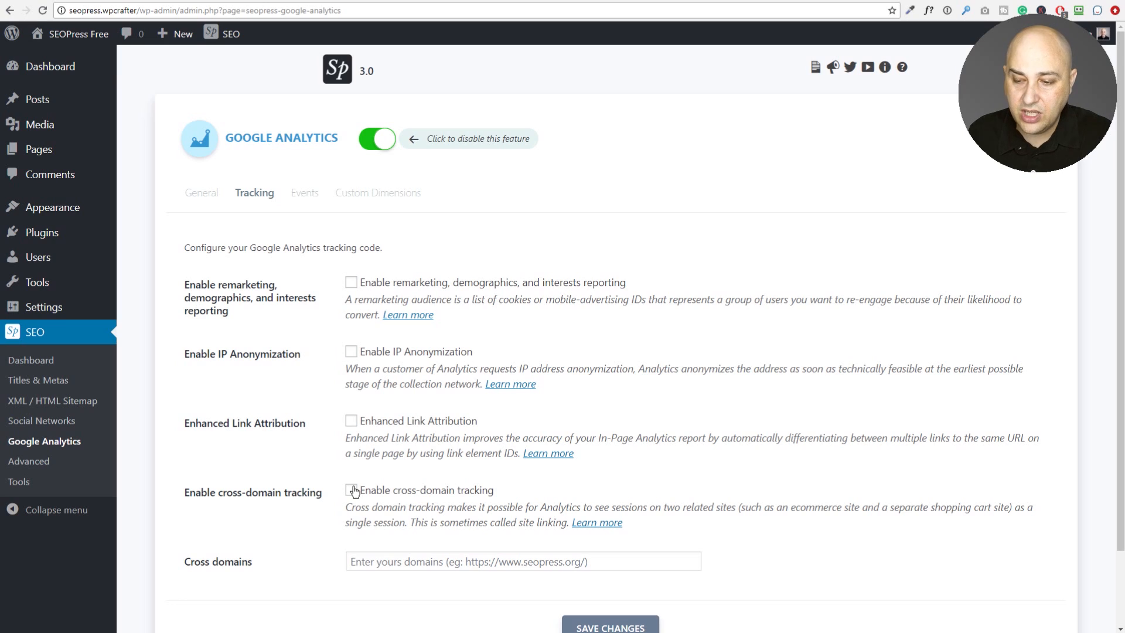
Open the Google Analytics Events options and examine the external link, download and affiliate link tracking settings
{"action": "left_click", "coordinate": [302, 199]}
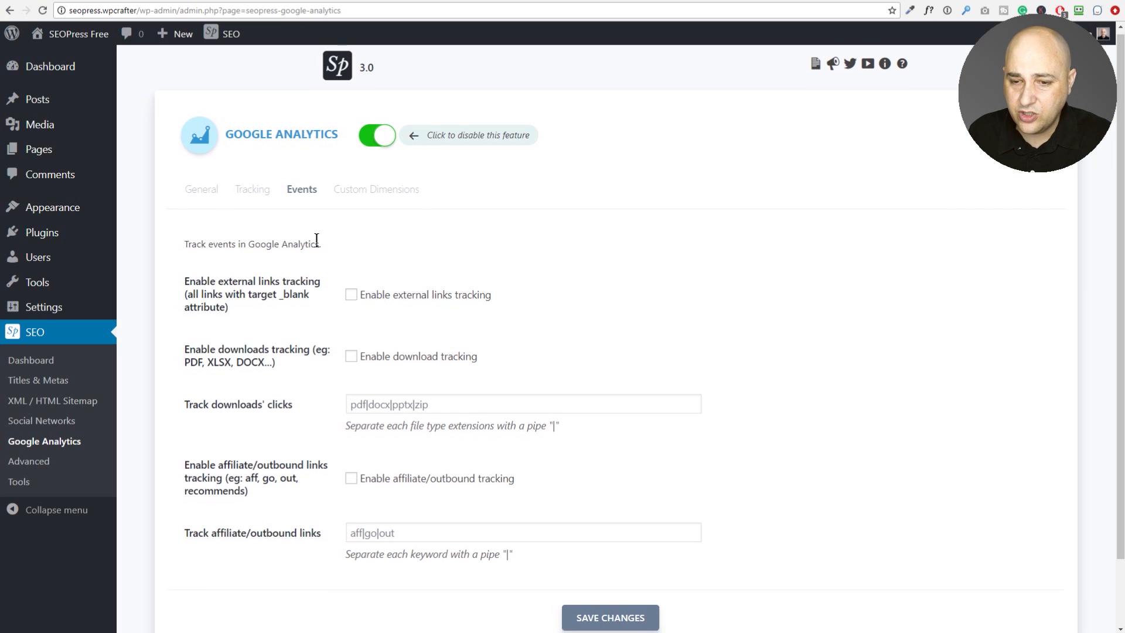
{"action": "scroll", "coordinate": [319, 246], "scroll_direction": "down", "scroll_amount": 1}
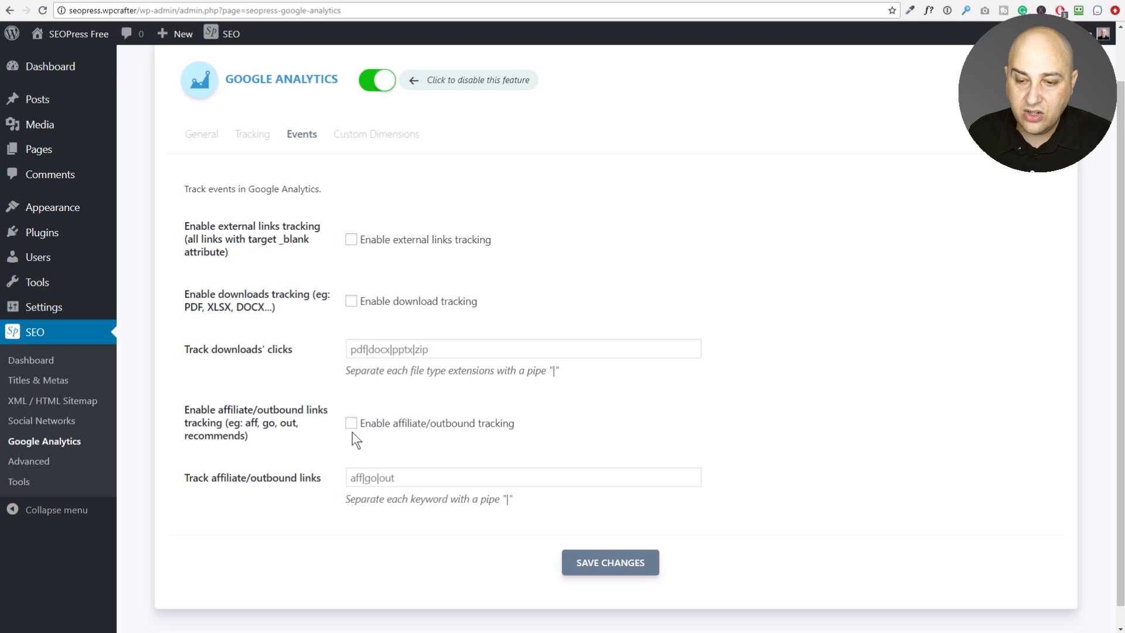
{"action": "scroll", "coordinate": [355, 426], "scroll_direction": "down", "scroll_amount": 1}
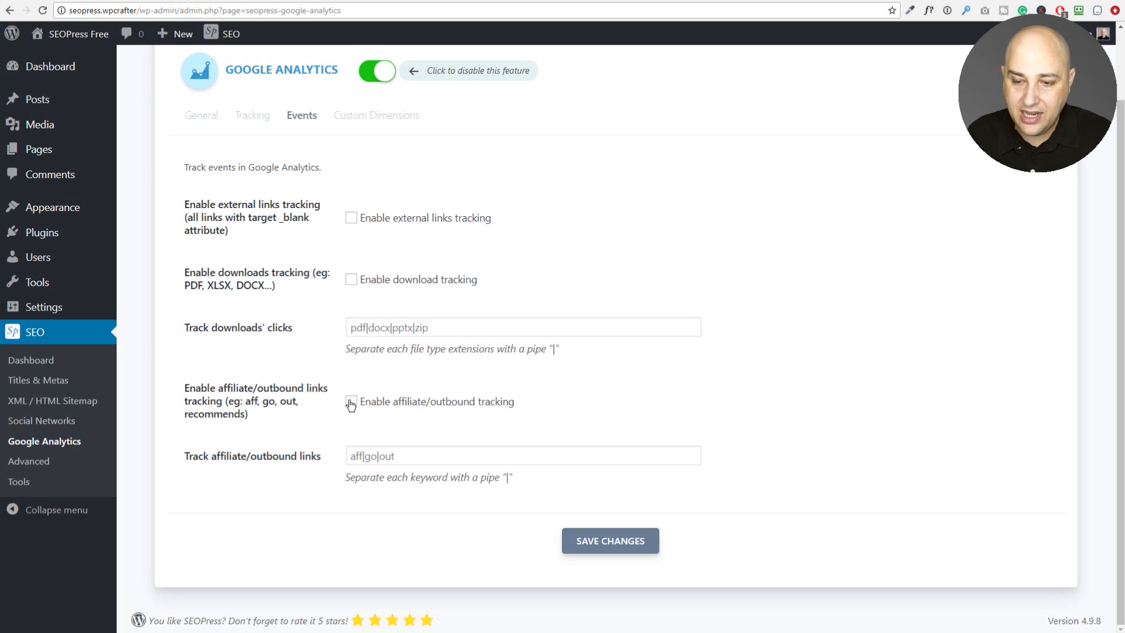
Try enabling affiliate/outbound link tracking, visit its keyword field, and disable the option again
{"action": "left_click", "coordinate": [351, 404]}
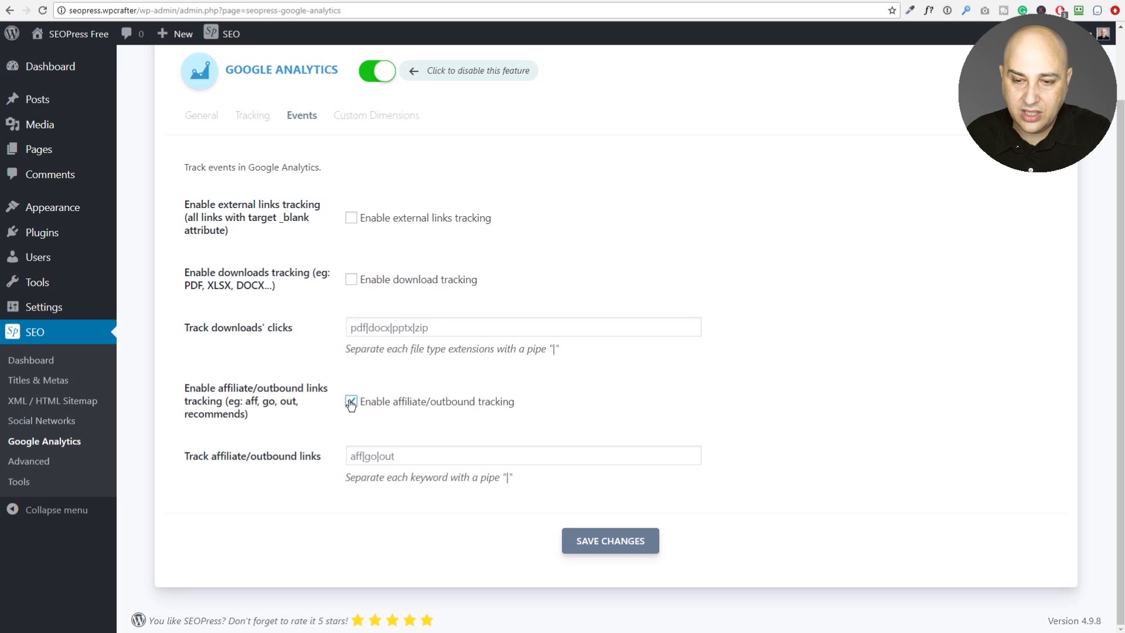
{"action": "left_click", "coordinate": [372, 455]}
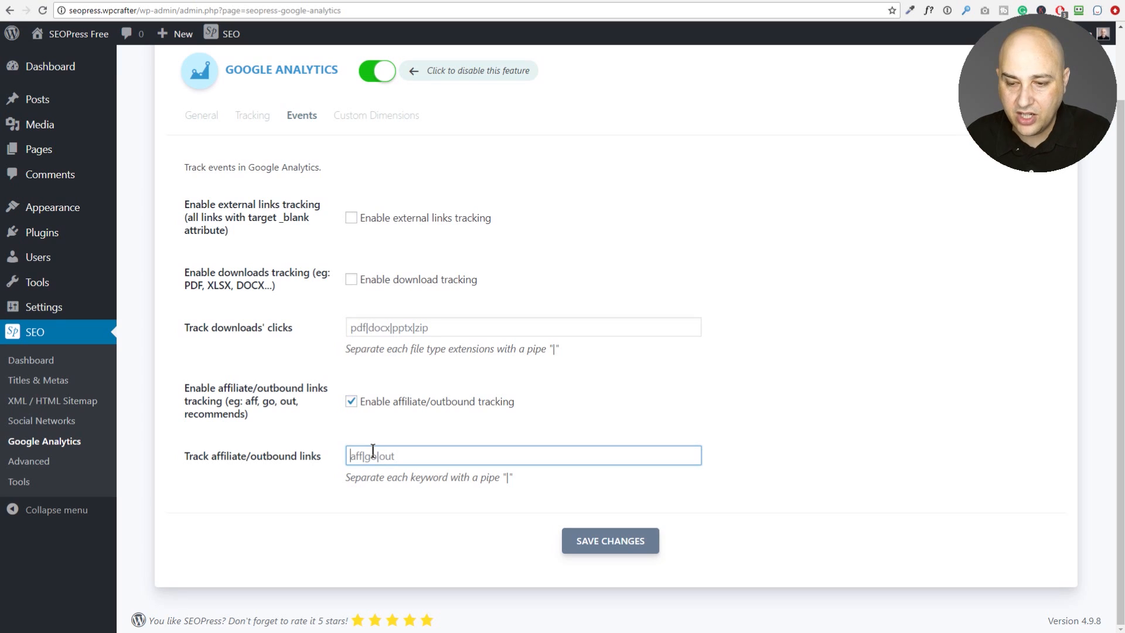
{"action": "left_click", "coordinate": [351, 402]}
Open the Custom Dimensions options and examine the tracking choices for authors, categories, tags, post types and logged-in users
{"action": "scroll", "coordinate": [352, 322], "scroll_direction": "up", "scroll_amount": 2}
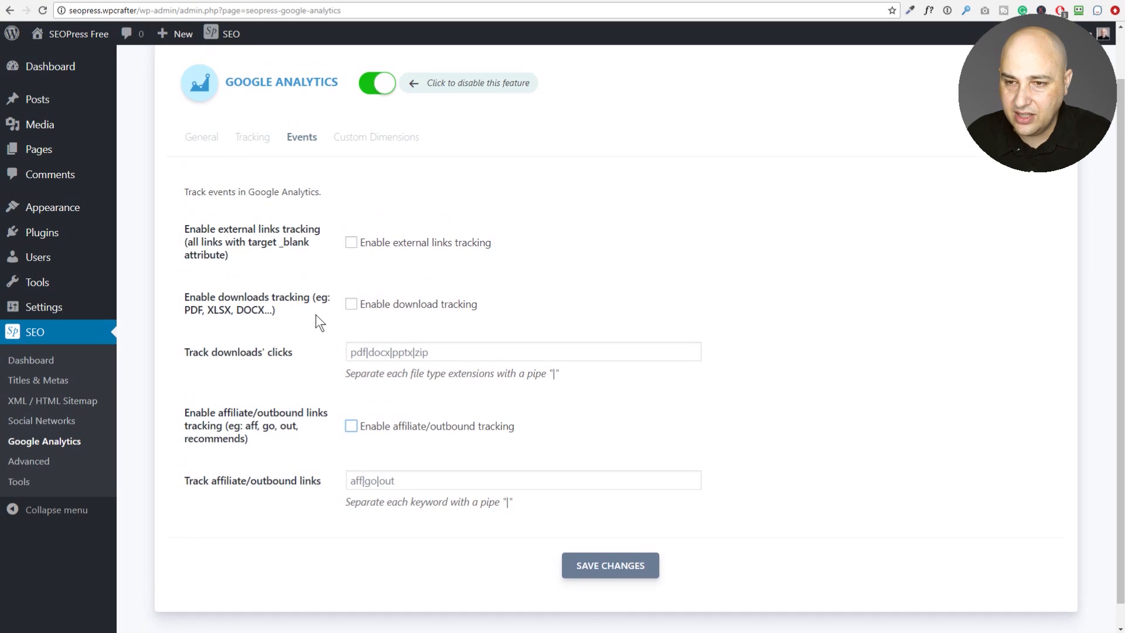
{"action": "left_click", "coordinate": [354, 199]}
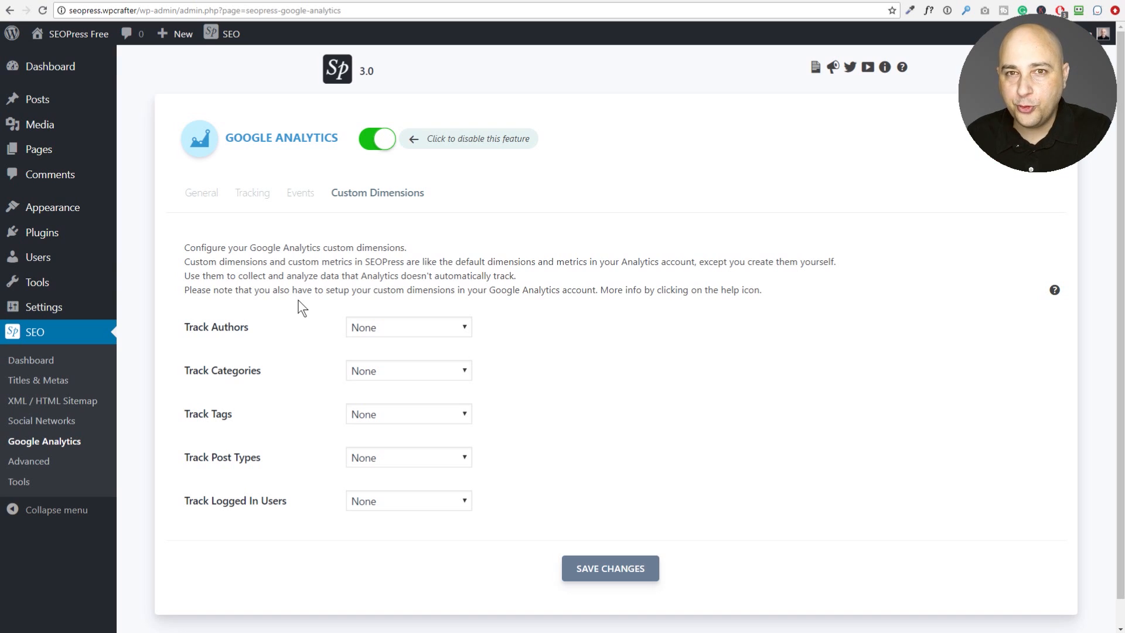
Open the Free site's SEOPress dashboard and look over its notifications and feature modules
{"action": "left_click", "coordinate": [51, 363]}
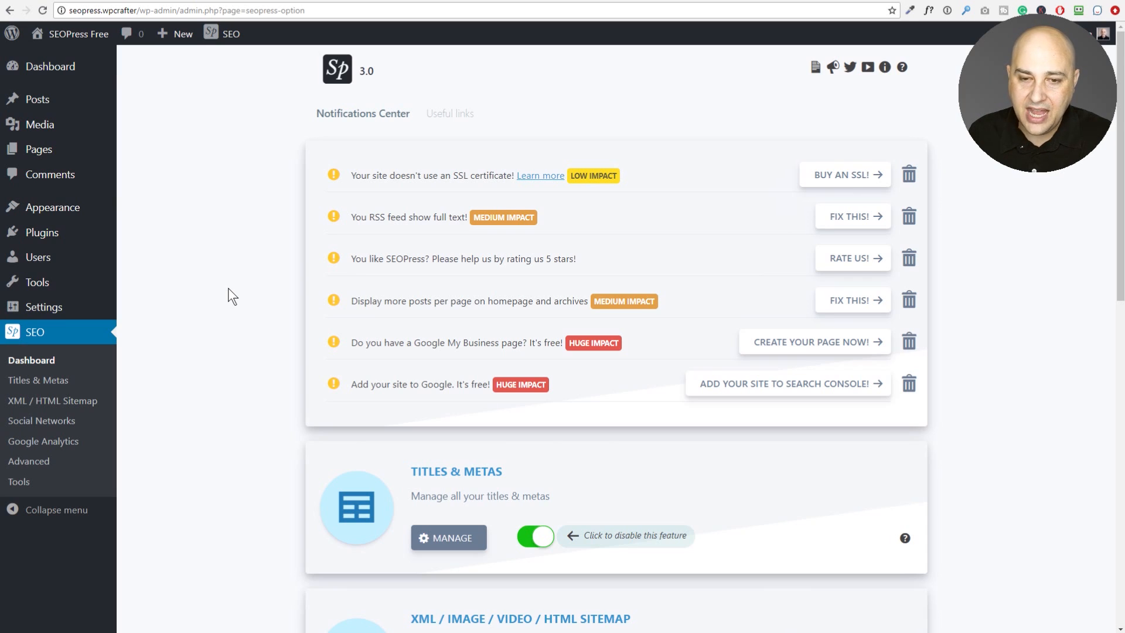
{"action": "mouse_move", "coordinate": [81, 238]}
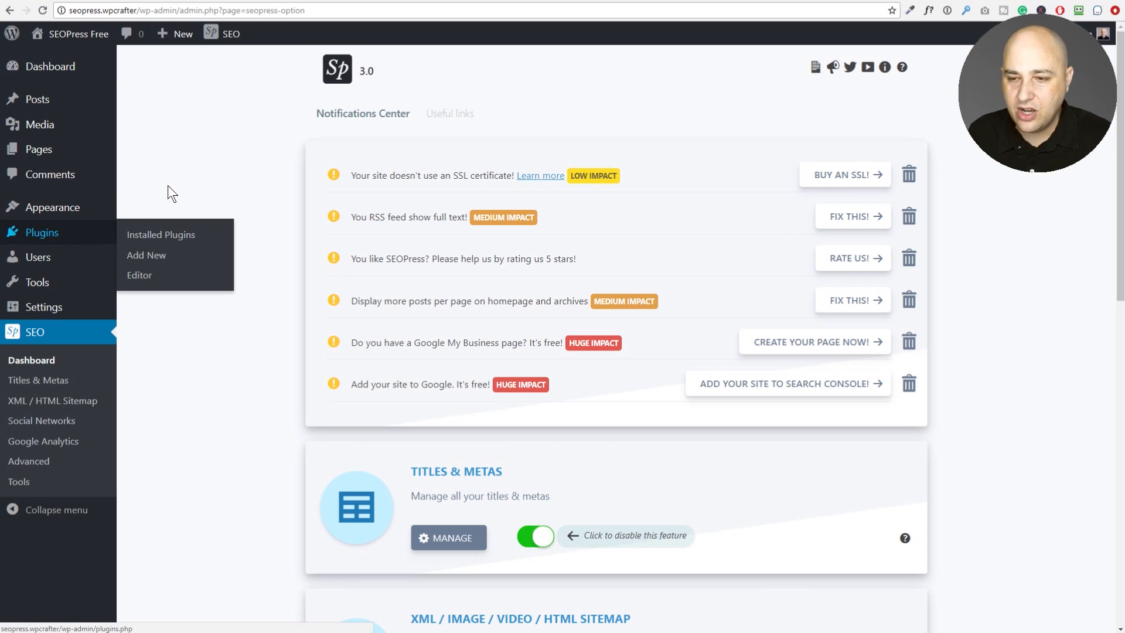
{"action": "scroll", "coordinate": [202, 265], "scroll_direction": "down", "scroll_amount": 4}
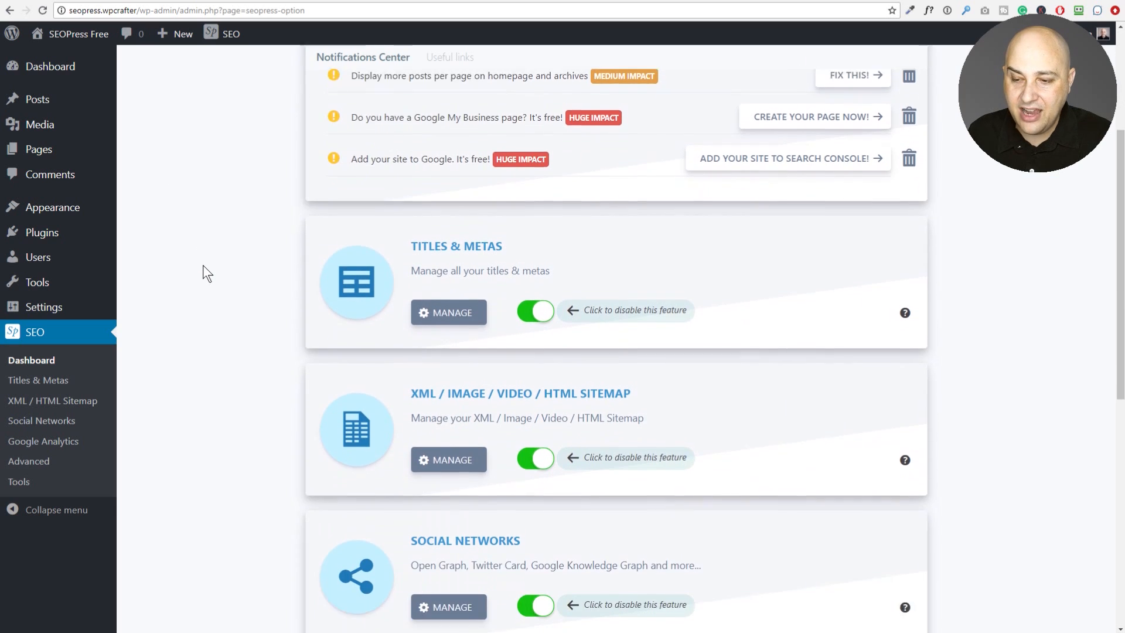
{"action": "scroll", "coordinate": [202, 265], "scroll_direction": "down", "scroll_amount": 9}
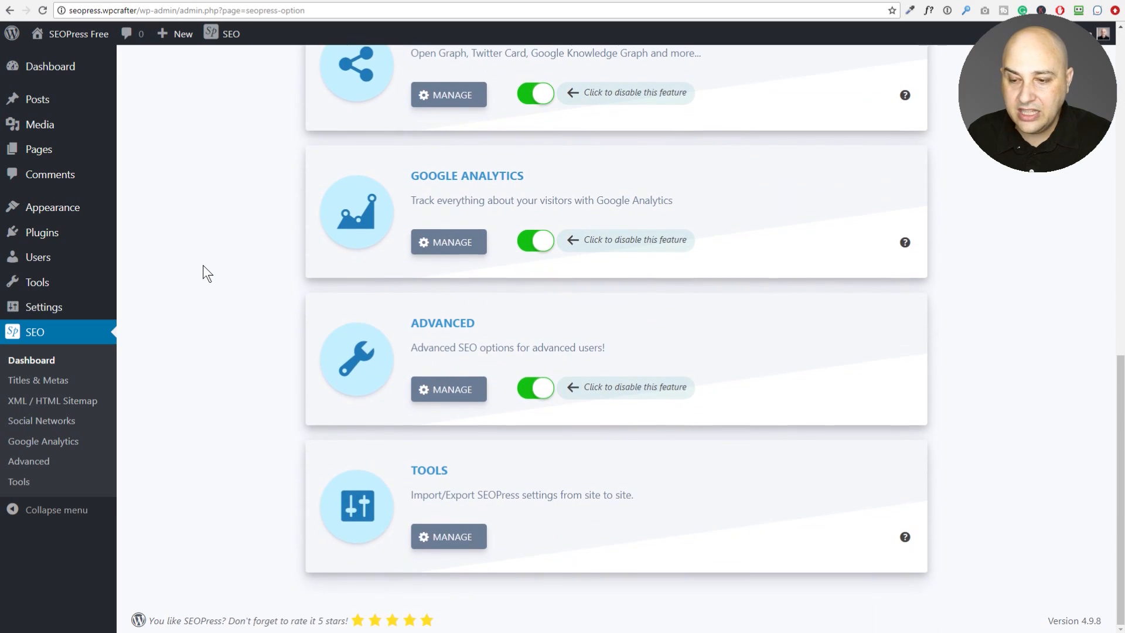
{"action": "scroll", "coordinate": [202, 265], "scroll_direction": "up", "scroll_amount": 12}
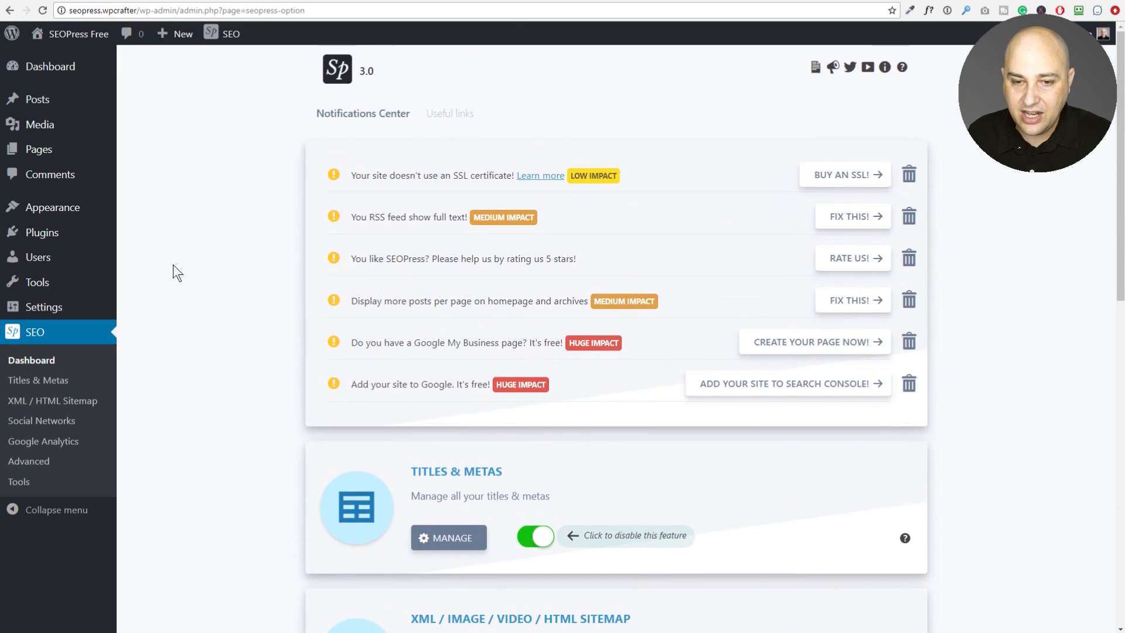
Check the Free site's installed plugins and SEO submenu, and switch to the Pro site to compare its SEO menu entries
{"action": "left_click", "coordinate": [68, 235]}
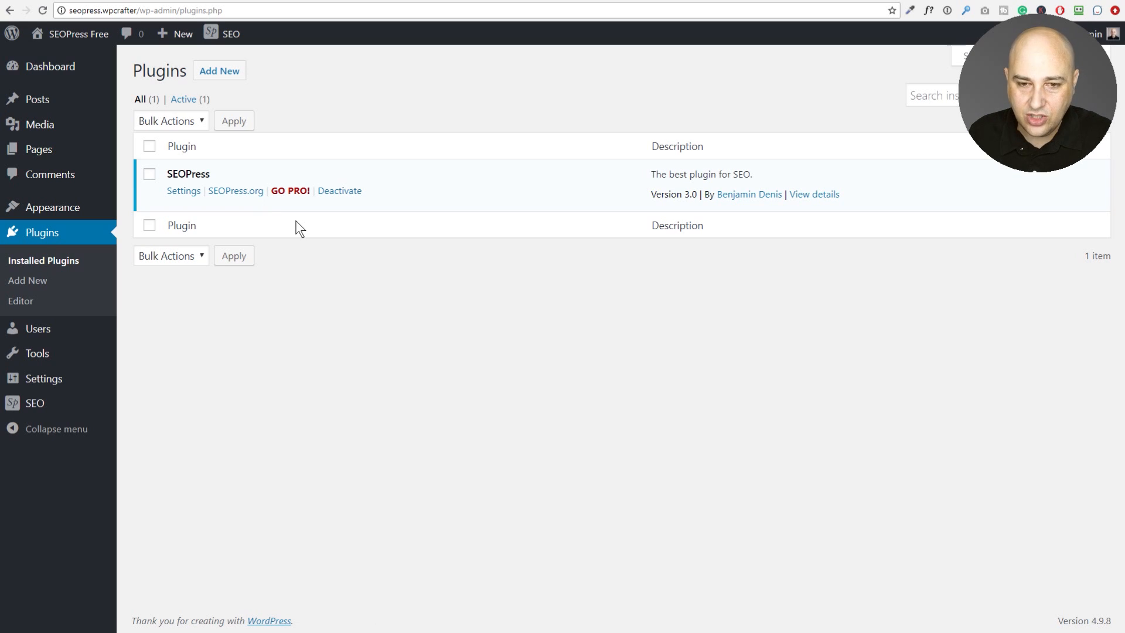
{"action": "mouse_move", "coordinate": [48, 408]}
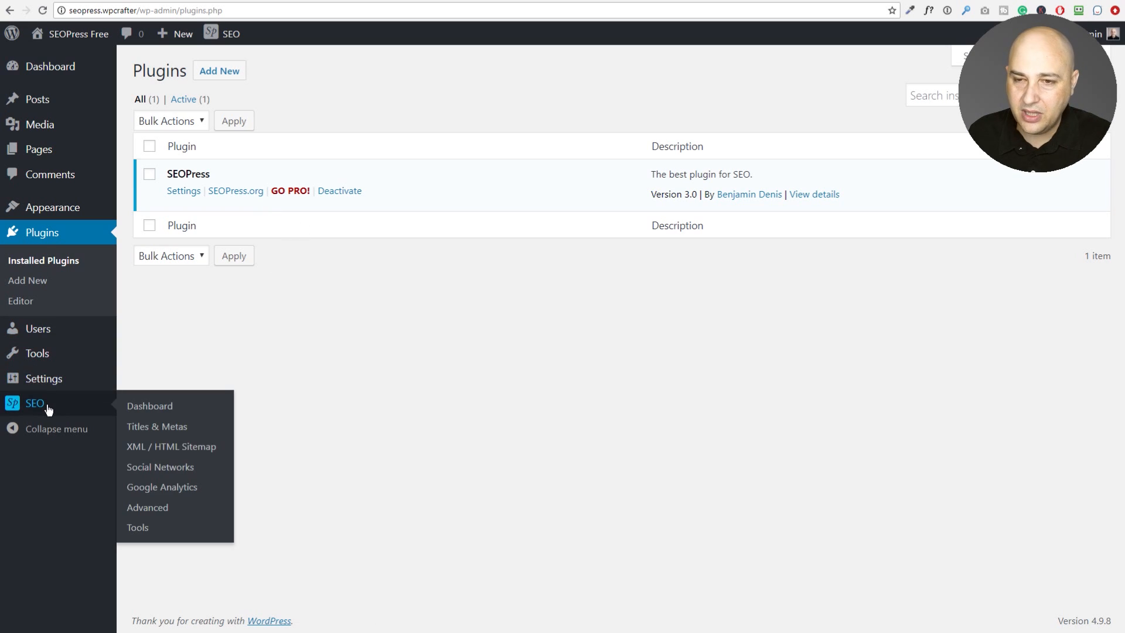
{"action": "left_click", "coordinate": [238, 71]}
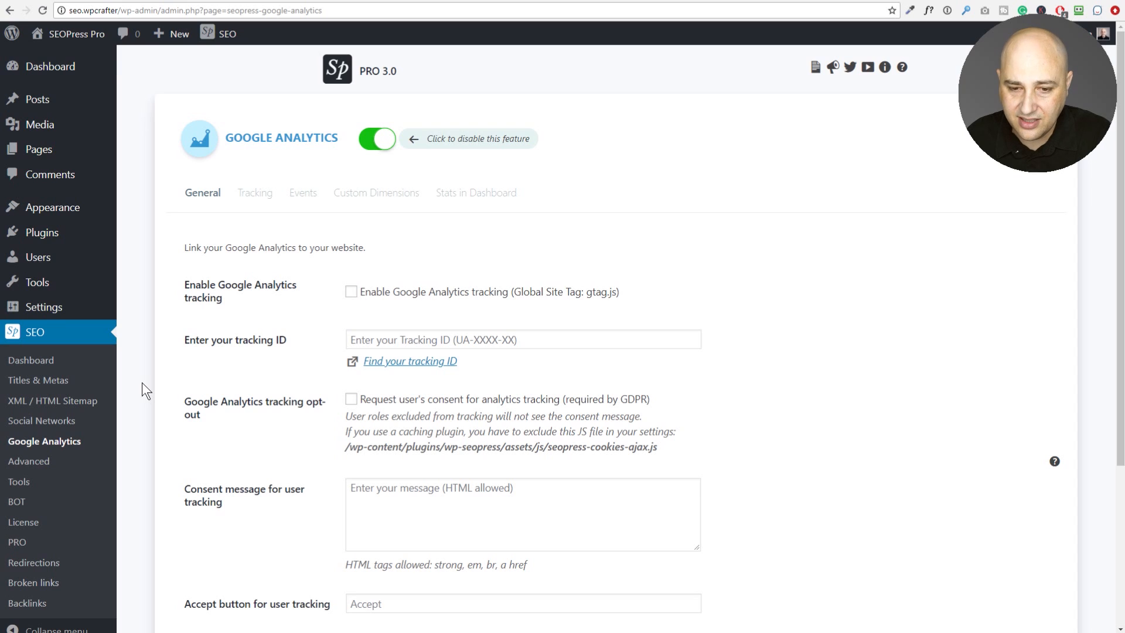
{"action": "scroll", "coordinate": [130, 352], "scroll_direction": "down", "scroll_amount": 3}
{"action": "scroll", "coordinate": [131, 350], "scroll_direction": "up", "scroll_amount": 3}
{"action": "scroll", "coordinate": [131, 351], "scroll_direction": "down", "scroll_amount": 3}
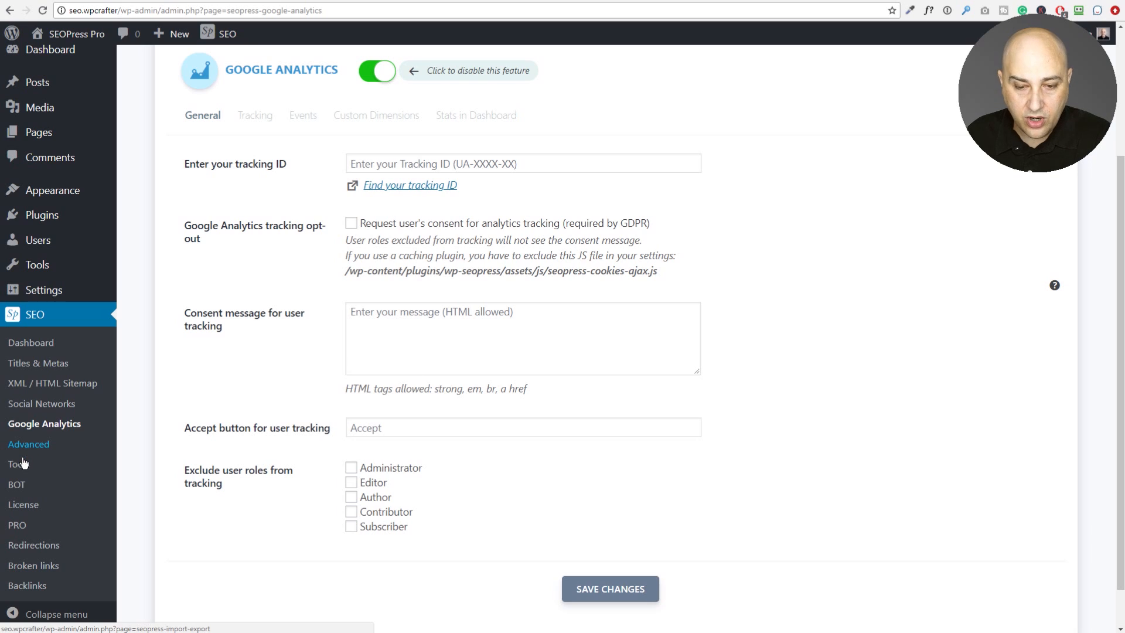
Open the Pro site's SEOPress BOT page and examine its link scan description and scan settings
{"action": "left_click", "coordinate": [21, 490]}
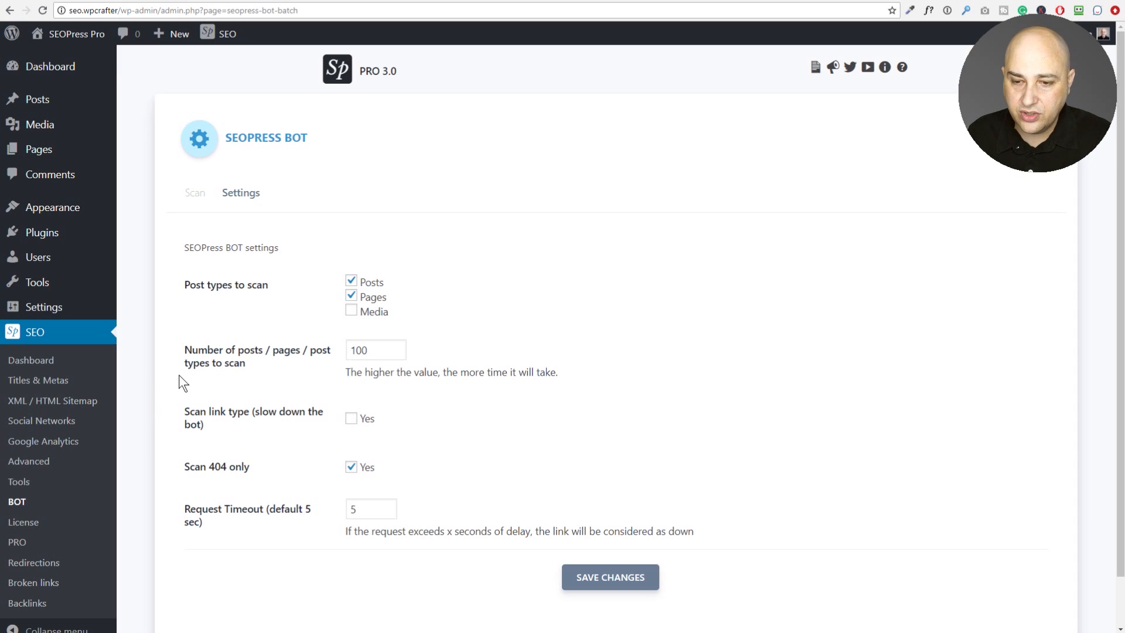
{"action": "left_click", "coordinate": [190, 195]}
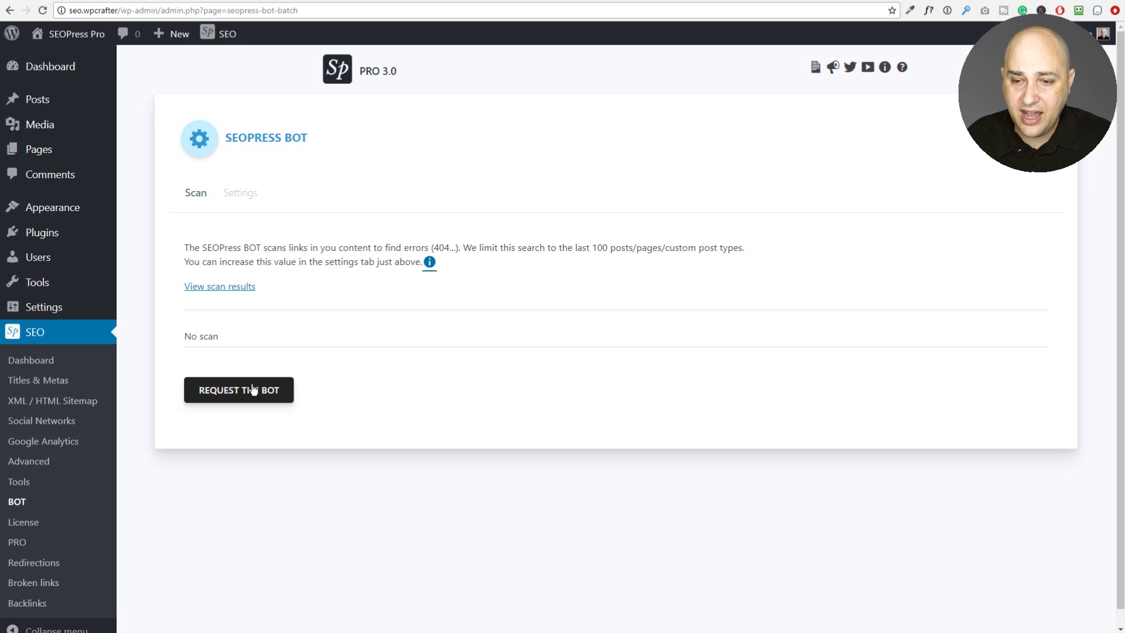
{"action": "left_click_drag", "start_coordinate": [266, 247], "coordinate": [461, 241]}
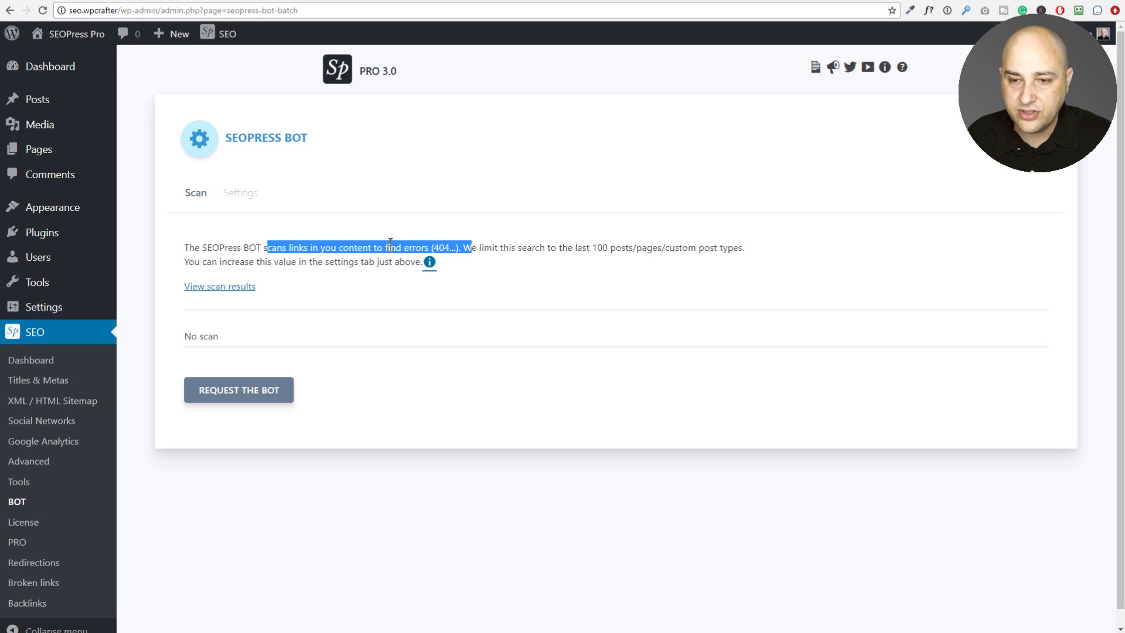
{"action": "left_click", "coordinate": [244, 194]}
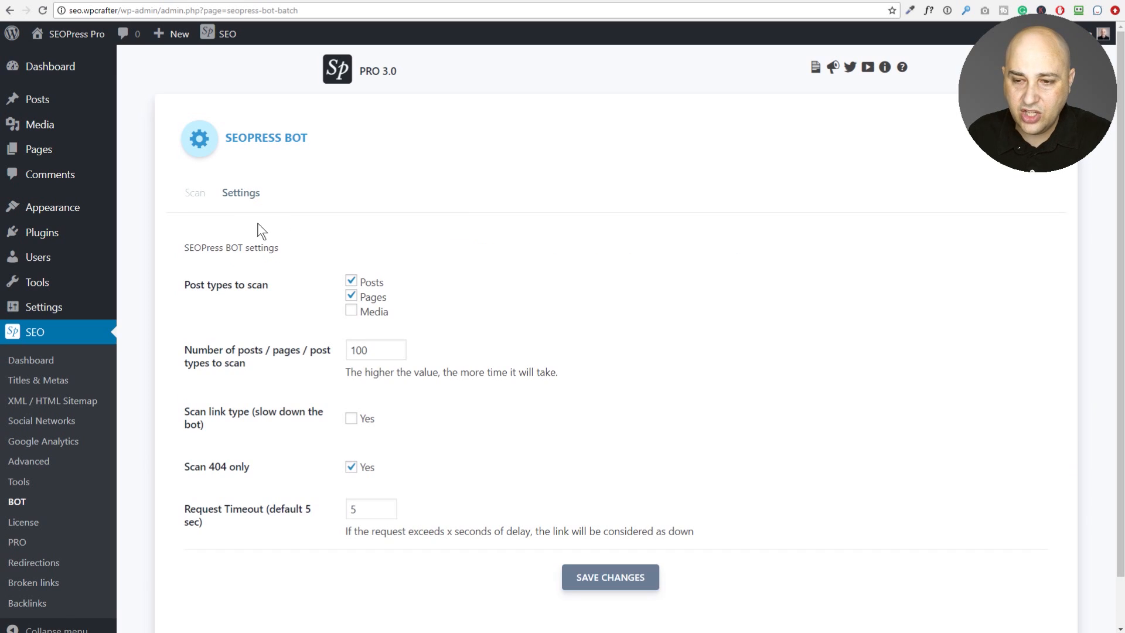
{"action": "scroll", "coordinate": [320, 331], "scroll_direction": "down", "scroll_amount": 2}
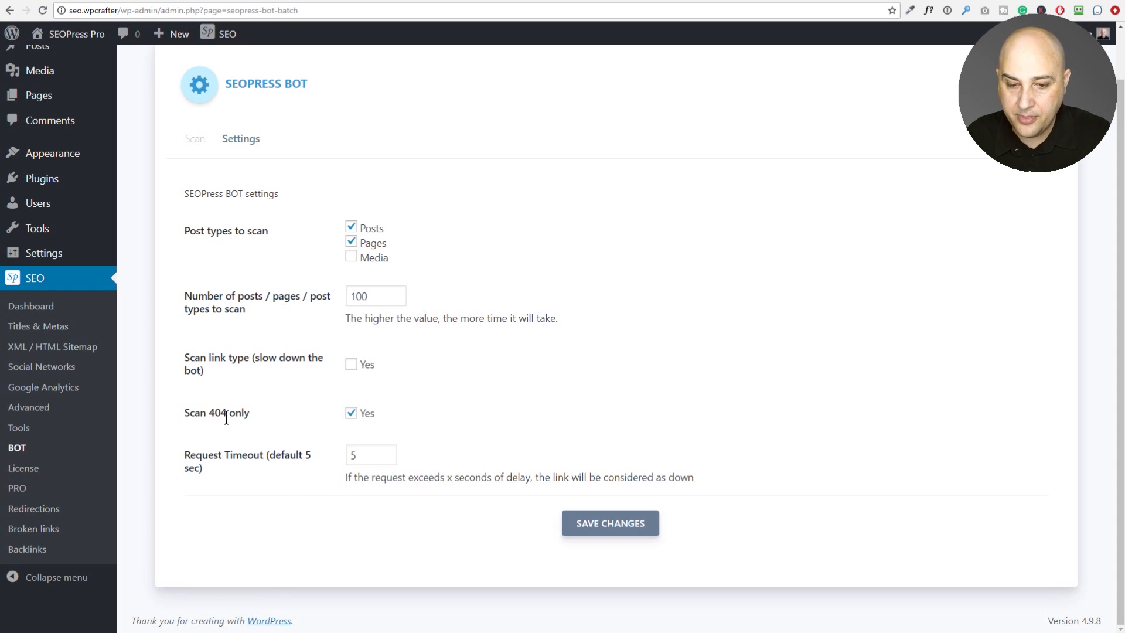
View the plugin license options, and open the PRO settings to examine the Local Business fields and opening hours
{"action": "left_click", "coordinate": [36, 469]}
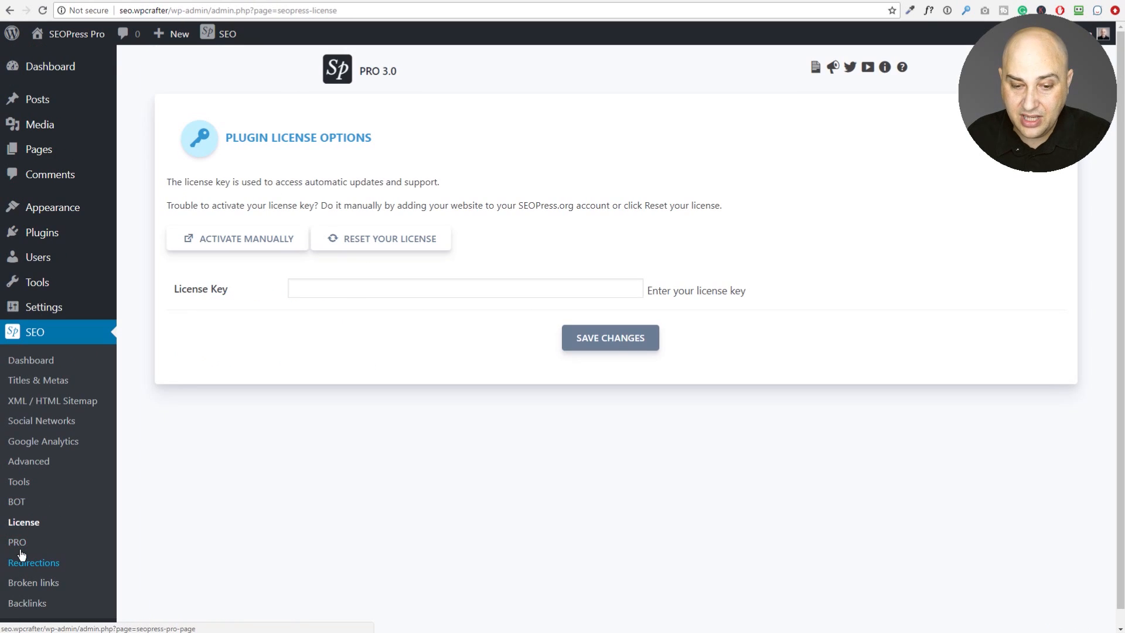
{"action": "left_click", "coordinate": [17, 542]}
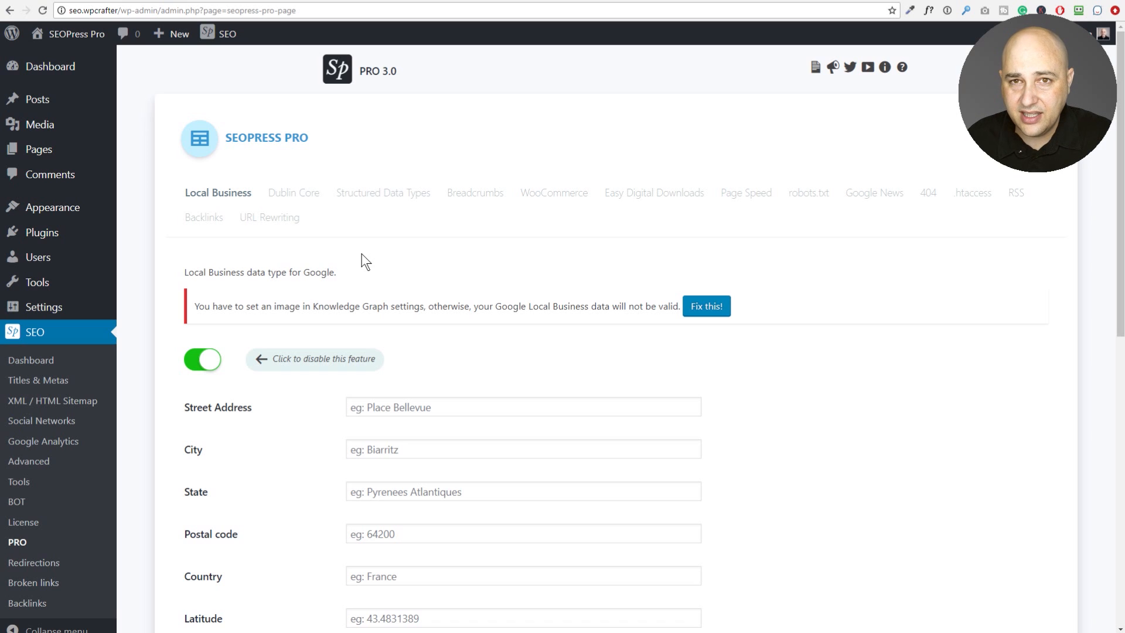
{"action": "scroll", "coordinate": [359, 266], "scroll_direction": "down", "scroll_amount": 7}
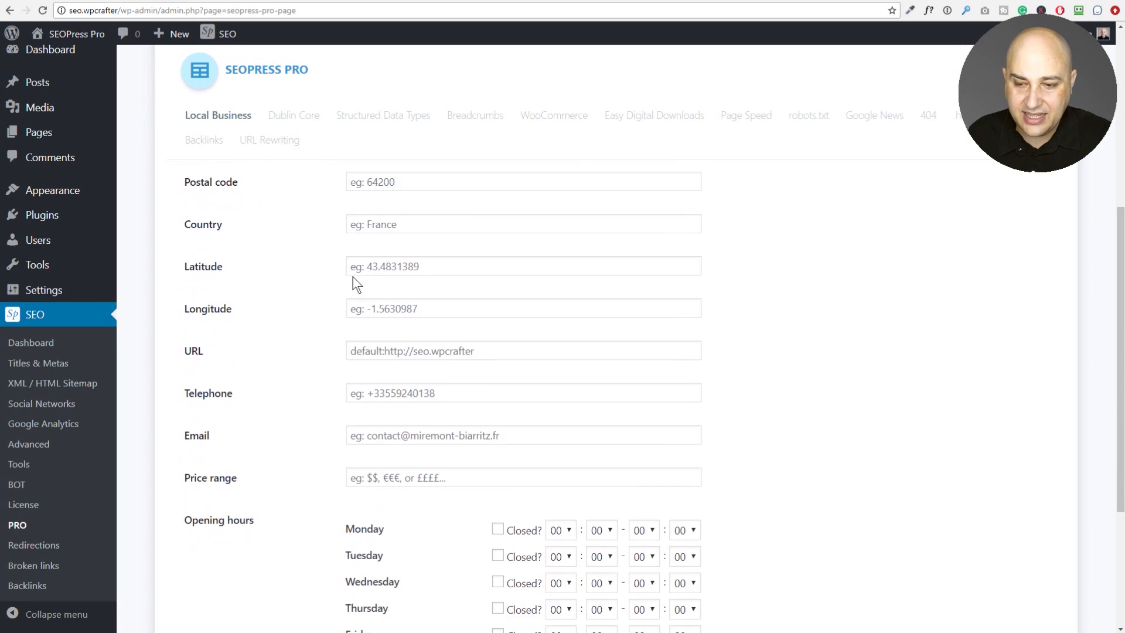
{"action": "scroll", "coordinate": [348, 282], "scroll_direction": "down", "scroll_amount": 3}
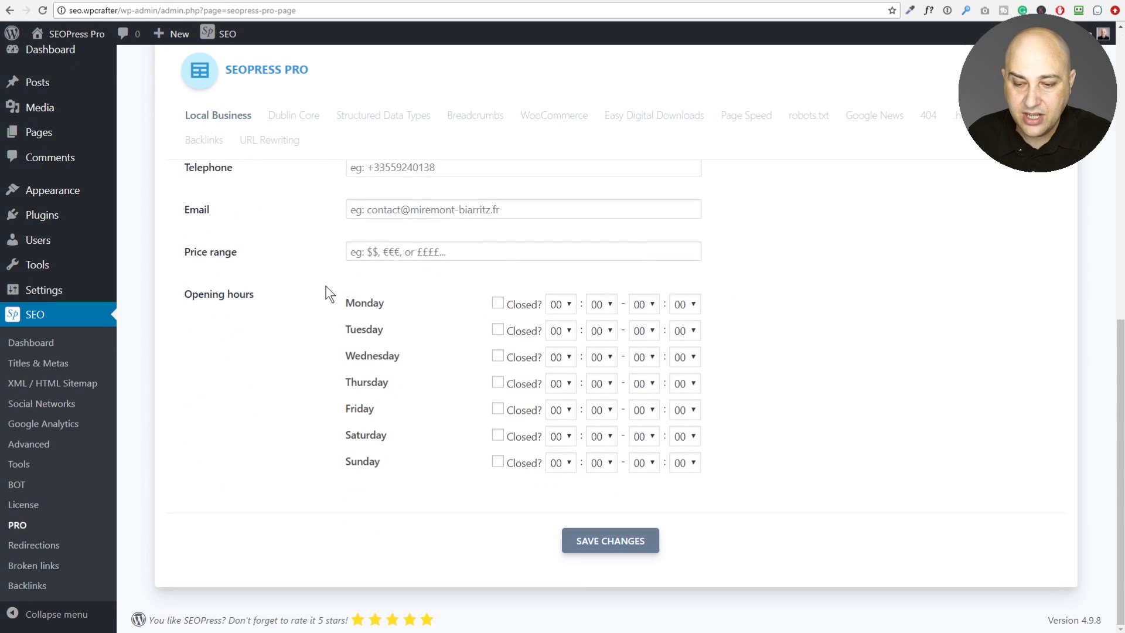
{"action": "scroll", "coordinate": [328, 293], "scroll_direction": "up", "scroll_amount": 10}
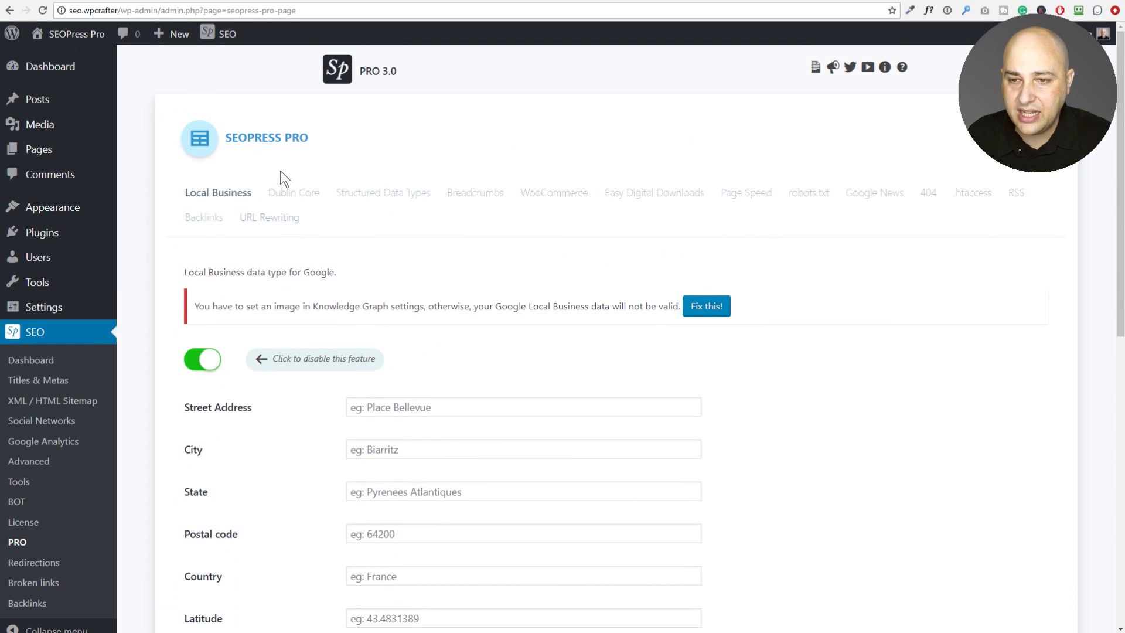
Examine the Dublin Core option and the Structured Data Types settings, including the publisher logo requirements
{"action": "left_click", "coordinate": [297, 195]}
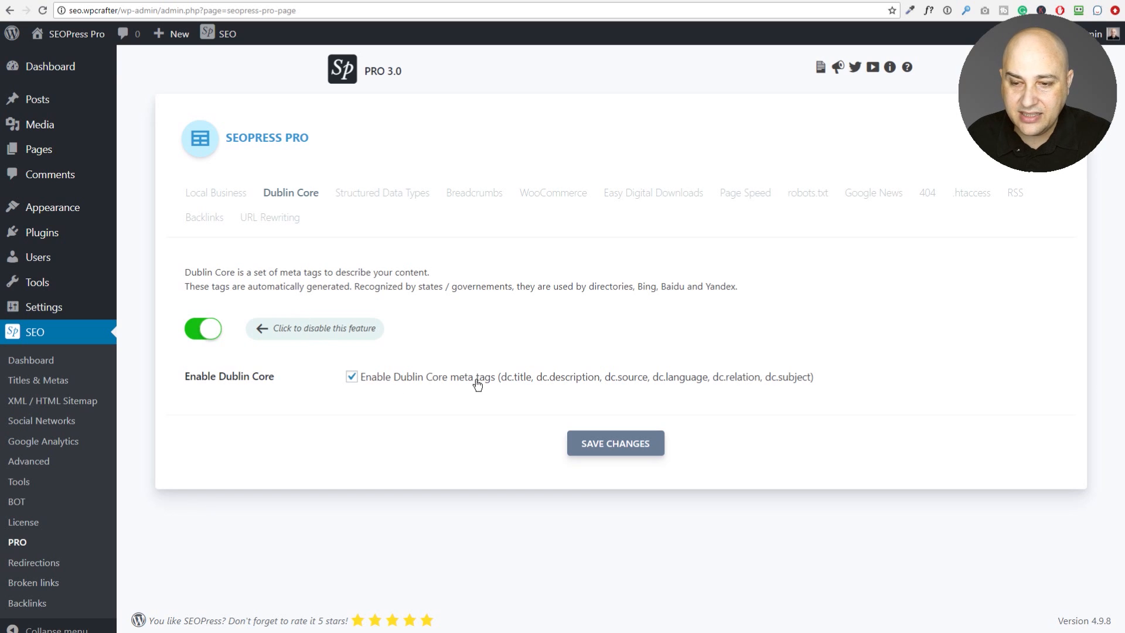
{"action": "left_click", "coordinate": [394, 194]}
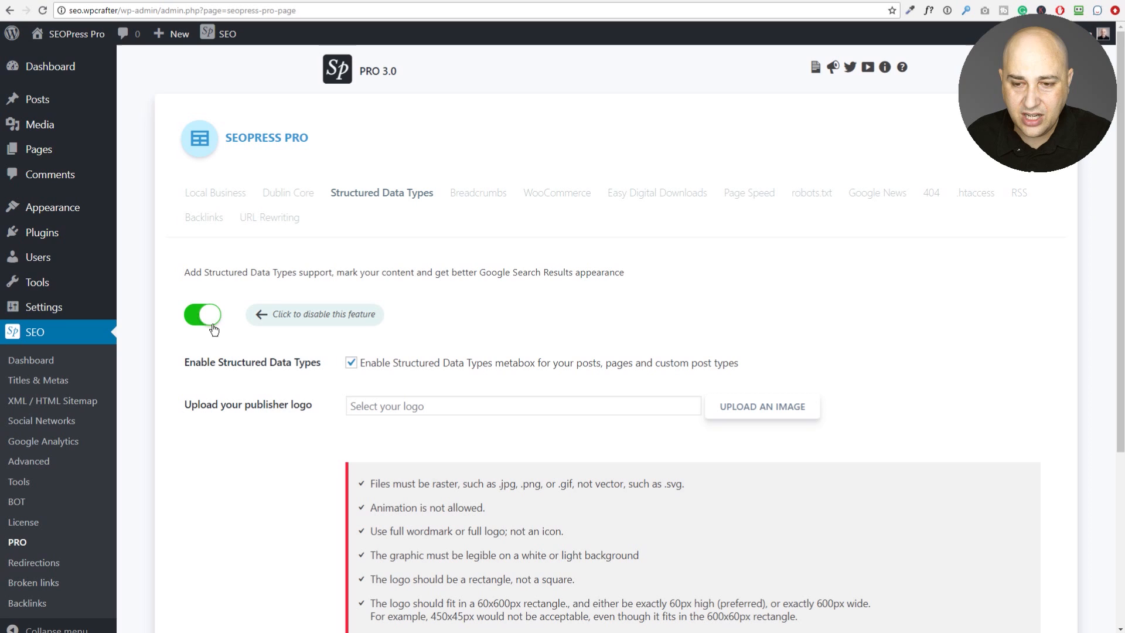
{"action": "scroll", "coordinate": [260, 346], "scroll_direction": "down", "scroll_amount": 2}
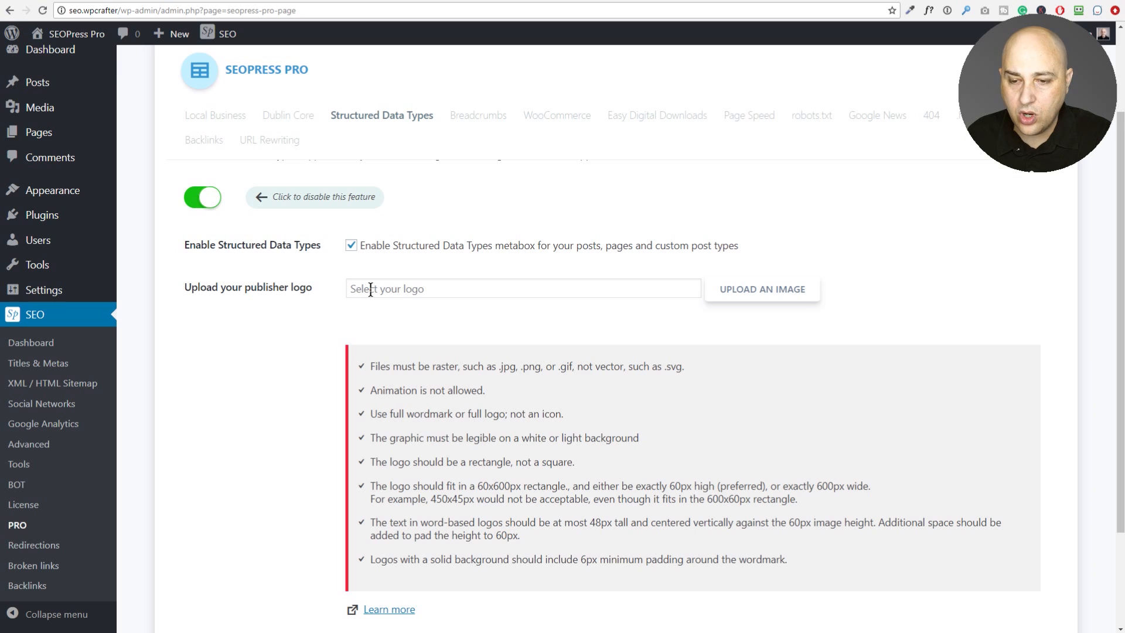
Look over the remaining publisher logo requirements, and open the Breadcrumbs settings to examine the theme function, shortcode and separator options
{"action": "scroll", "coordinate": [371, 290], "scroll_direction": "down", "scroll_amount": 2}
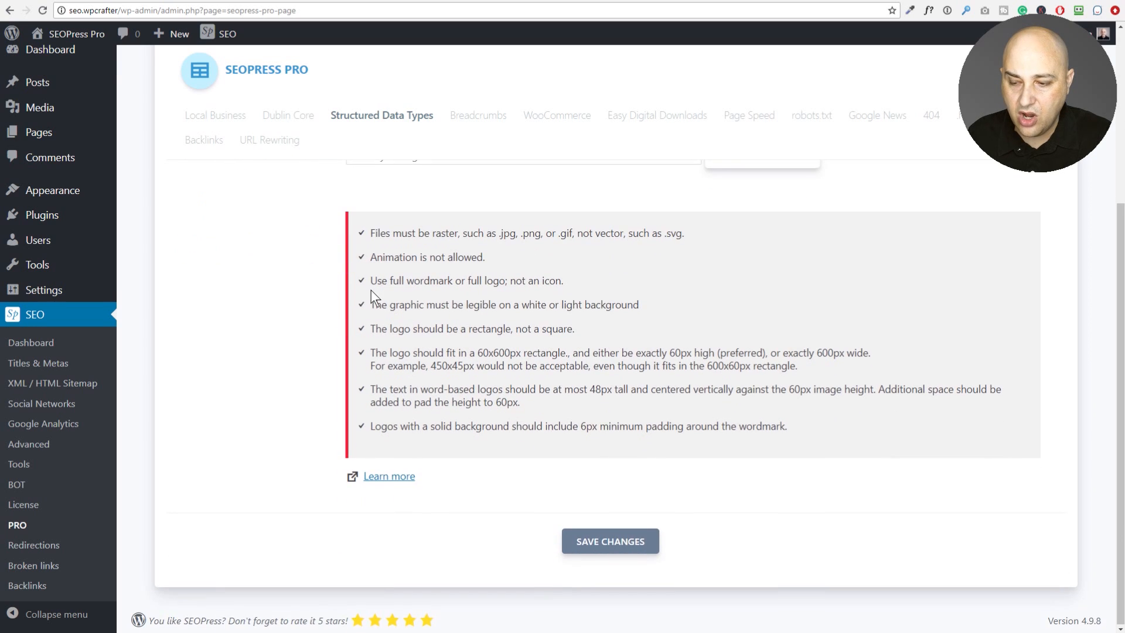
{"action": "scroll", "coordinate": [371, 289], "scroll_direction": "up", "scroll_amount": 4}
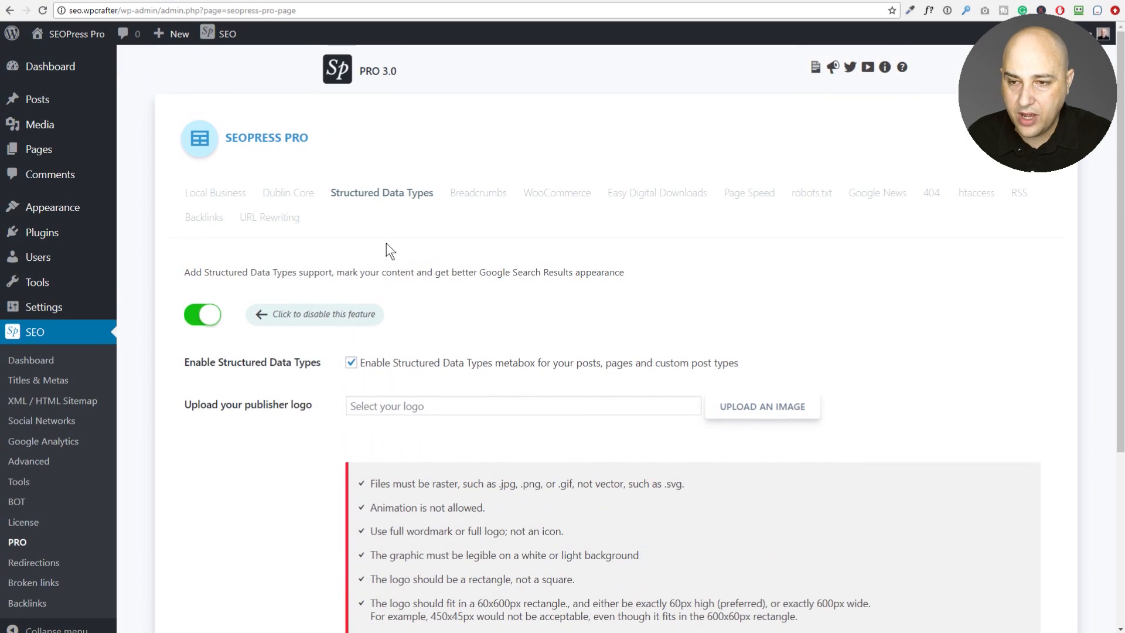
{"action": "left_click", "coordinate": [473, 198]}
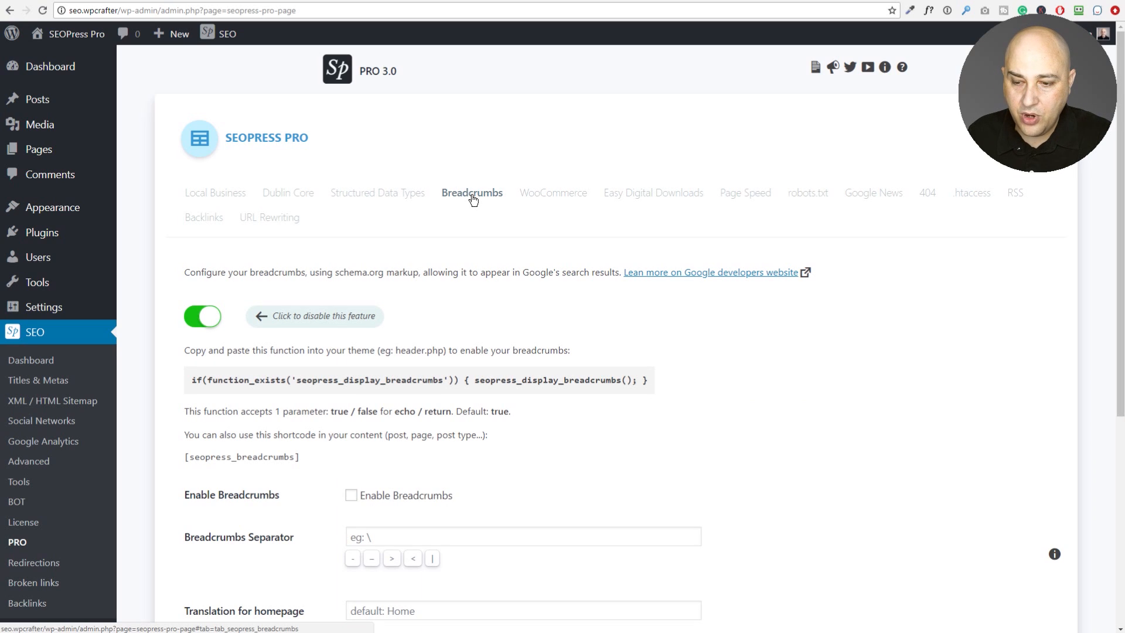
View the WooCommerce, Easy Digital Downloads and Page Speed sections of the PRO settings
{"action": "left_click", "coordinate": [537, 197]}
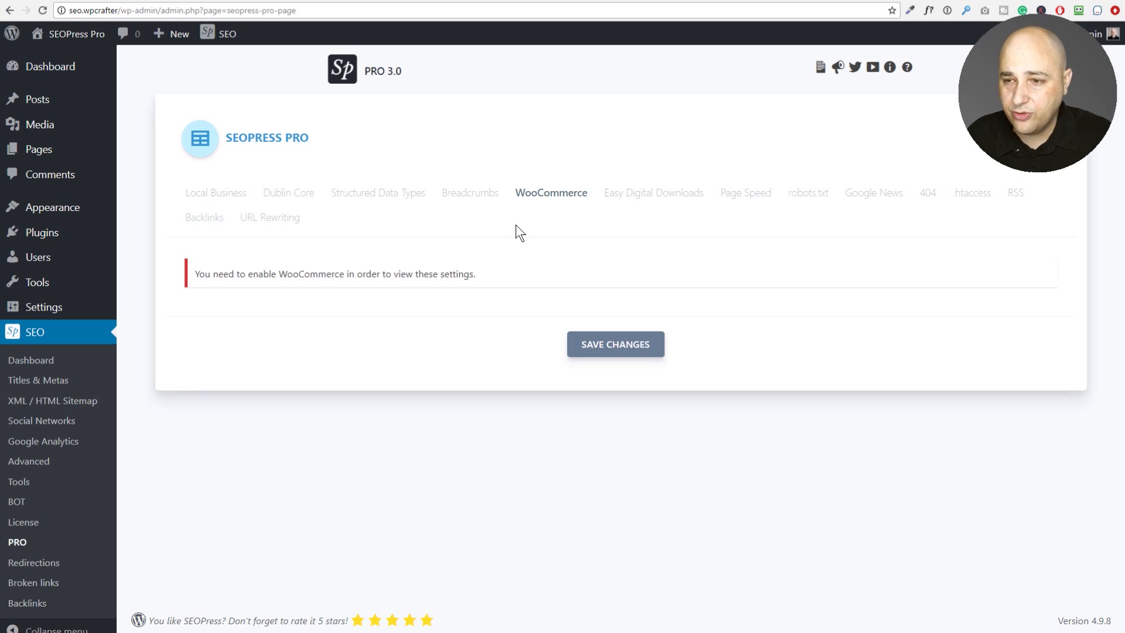
{"action": "left_click", "coordinate": [639, 199]}
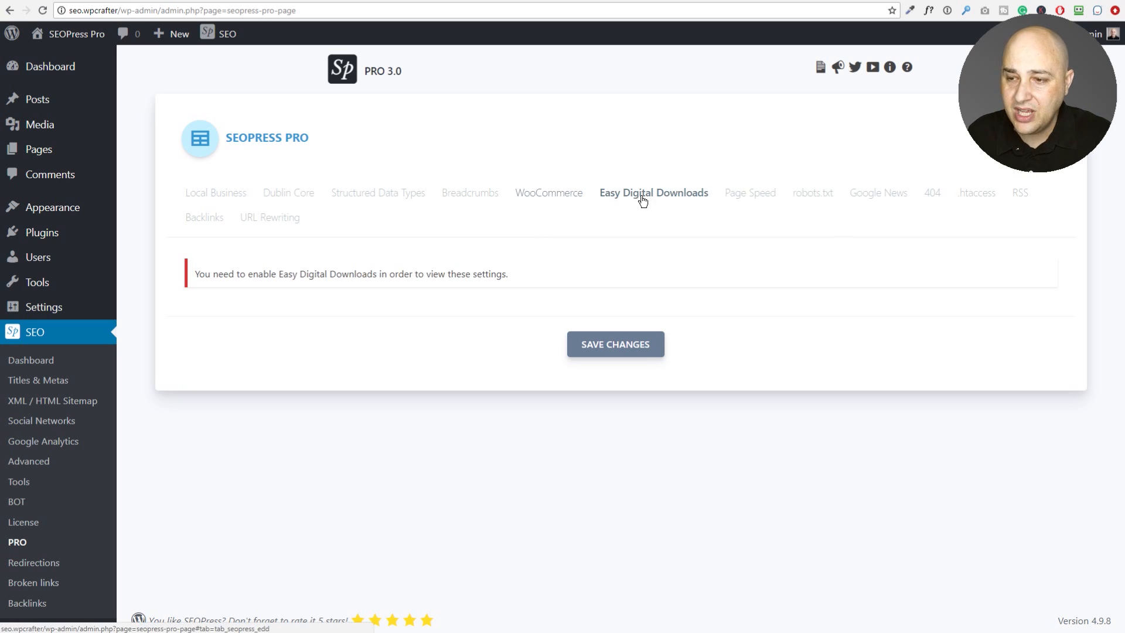
{"action": "left_click", "coordinate": [749, 198]}
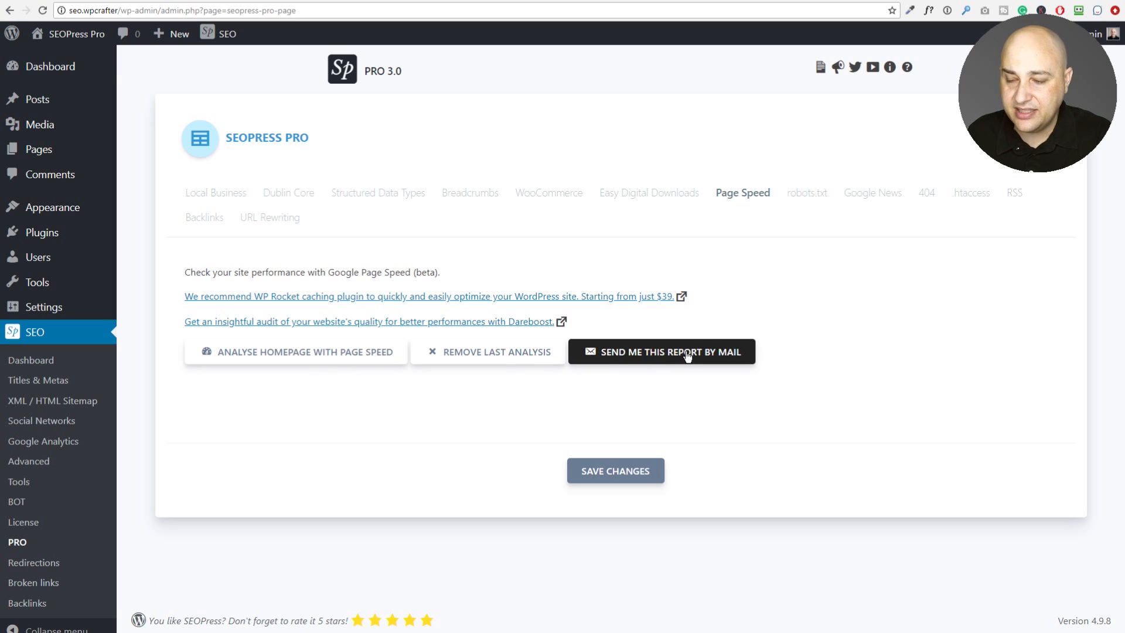
Examine the robots.txt settings, including the virtual file field and its predefined rules
{"action": "left_click", "coordinate": [808, 195]}
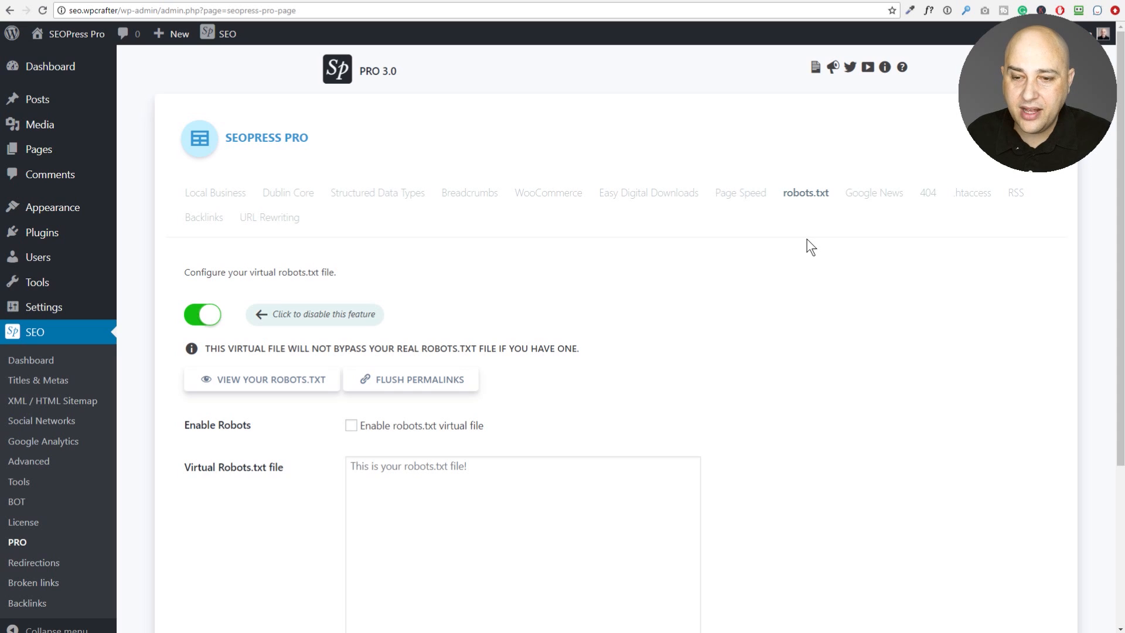
{"action": "scroll", "coordinate": [811, 247], "scroll_direction": "down", "scroll_amount": 2}
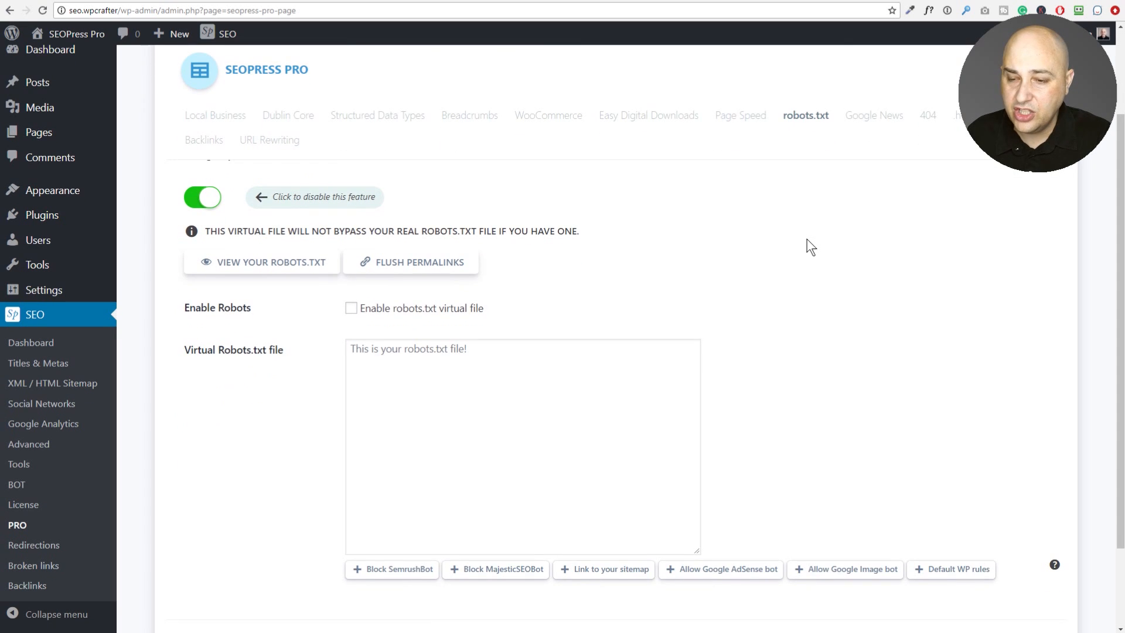
{"action": "scroll", "coordinate": [811, 247], "scroll_direction": "up", "scroll_amount": 2}
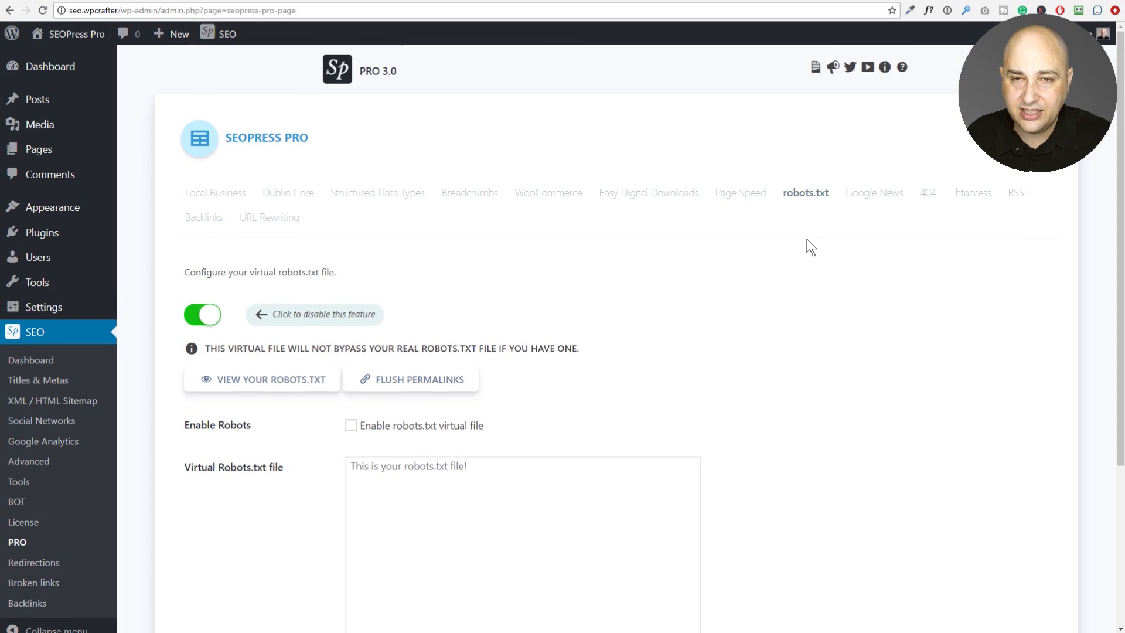
Turn on the Google News feature in the PRO settings and select the Enable Google News Sitemap option
{"action": "left_click", "coordinate": [866, 198]}
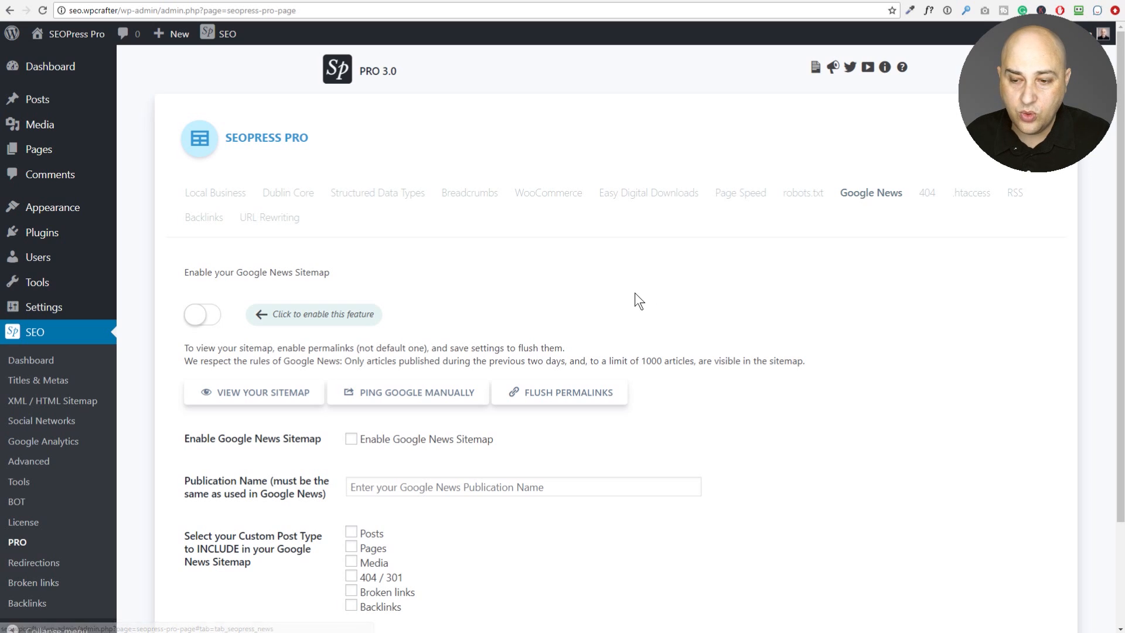
{"action": "scroll", "coordinate": [528, 293], "scroll_direction": "down", "scroll_amount": 2}
{"action": "left_click", "coordinate": [199, 199]}
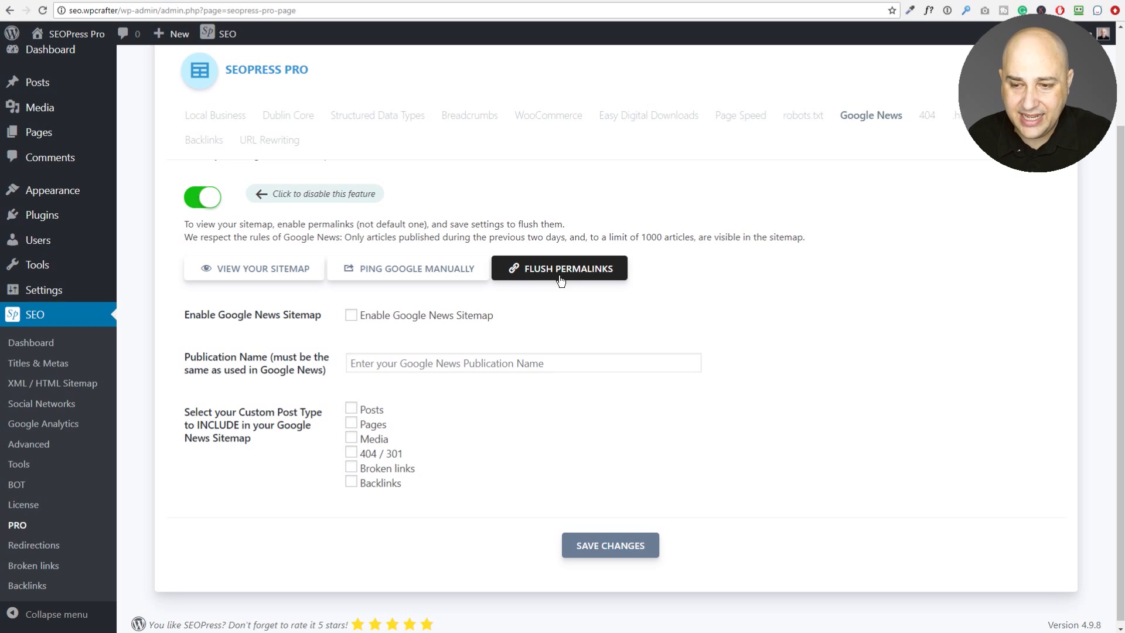
{"action": "left_click", "coordinate": [352, 317]}
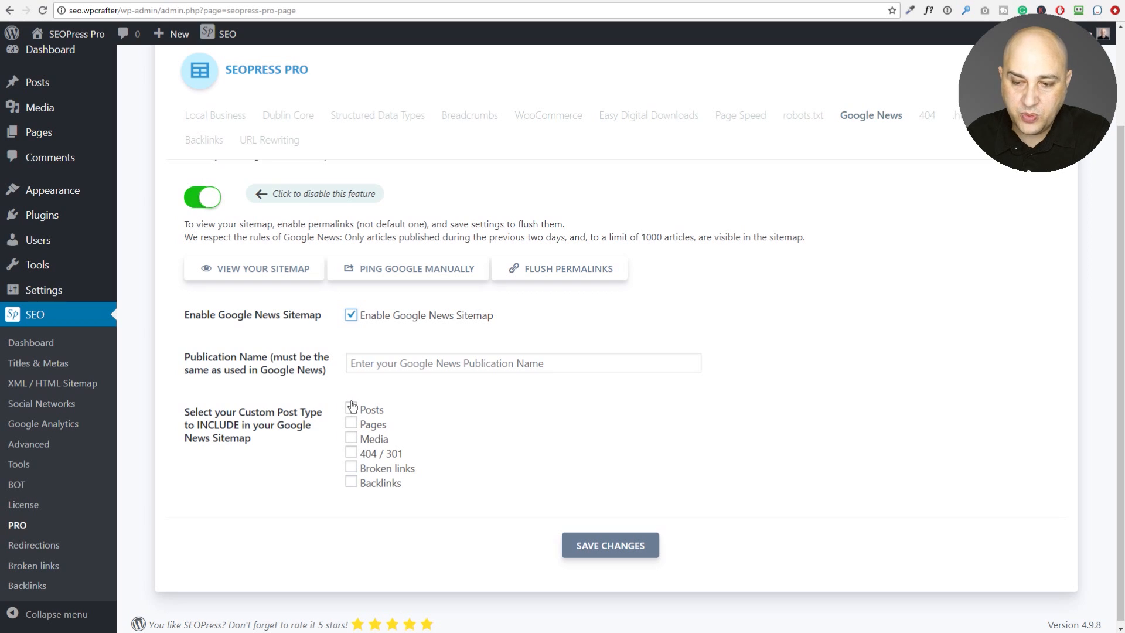
{"action": "scroll", "coordinate": [354, 410], "scroll_direction": "up", "scroll_amount": 2}
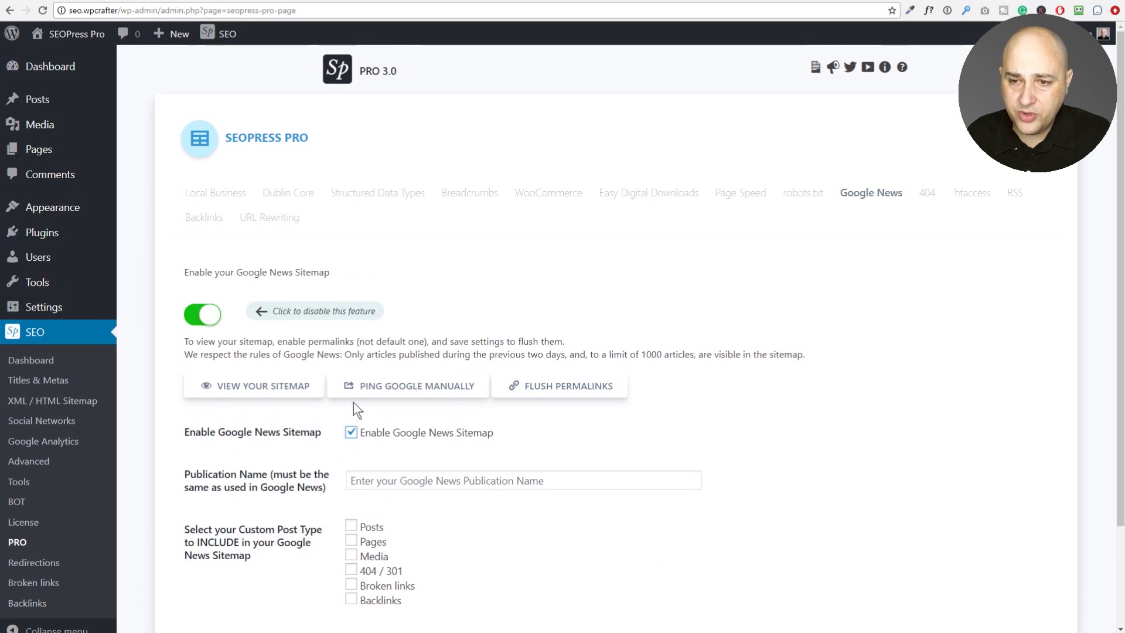
Review the 404 monitoring settings and redirect targets, and enable the email notification sent each time a new 404 is created
{"action": "left_click", "coordinate": [925, 194]}
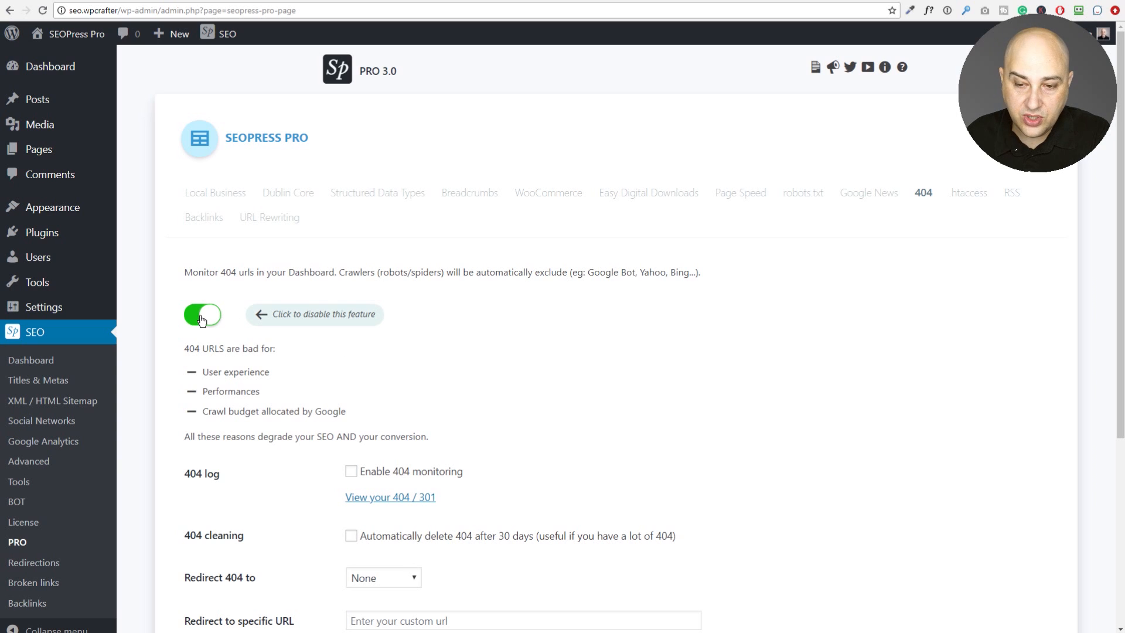
{"action": "scroll", "coordinate": [495, 321], "scroll_direction": "down", "scroll_amount": 2}
{"action": "scroll", "coordinate": [519, 327], "scroll_direction": "down", "scroll_amount": 2}
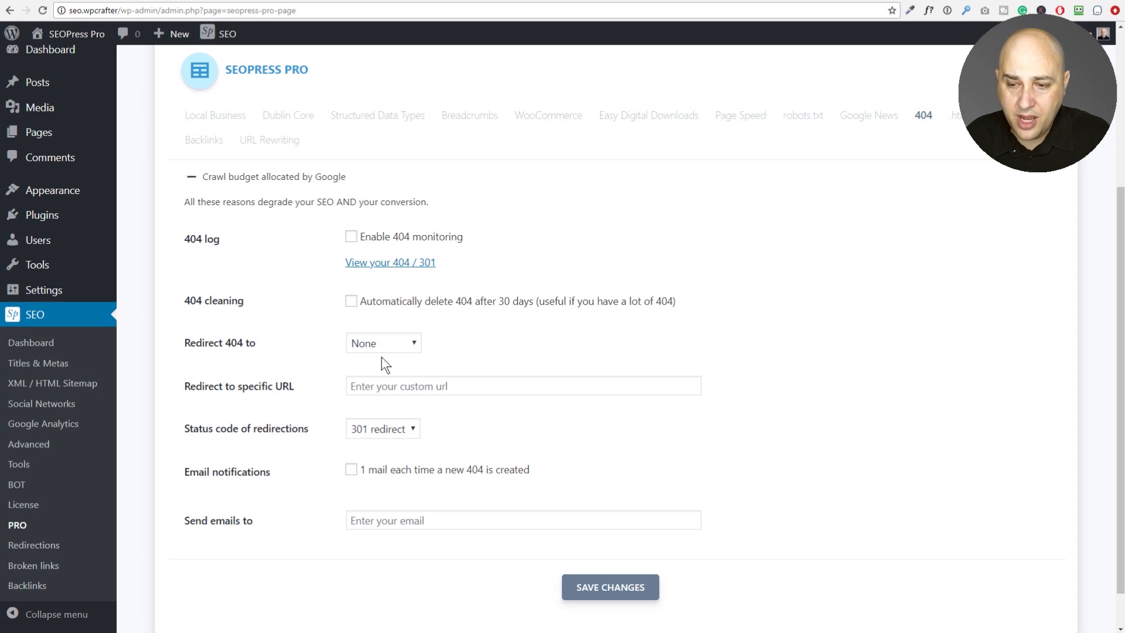
{"action": "left_click", "coordinate": [414, 345]}
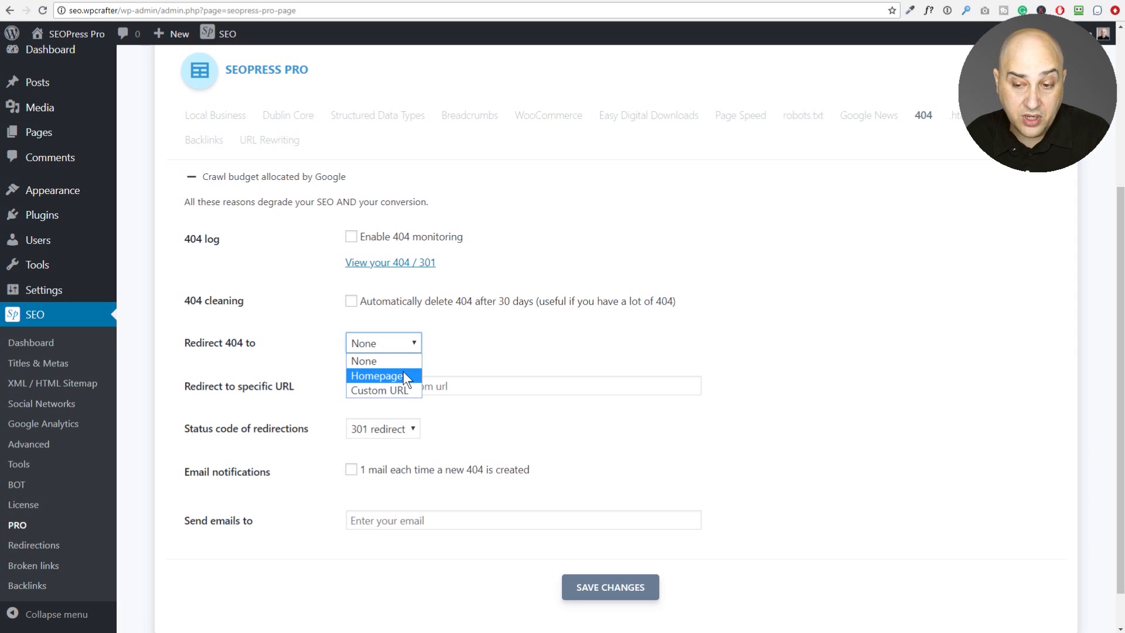
{"action": "left_click", "coordinate": [489, 346]}
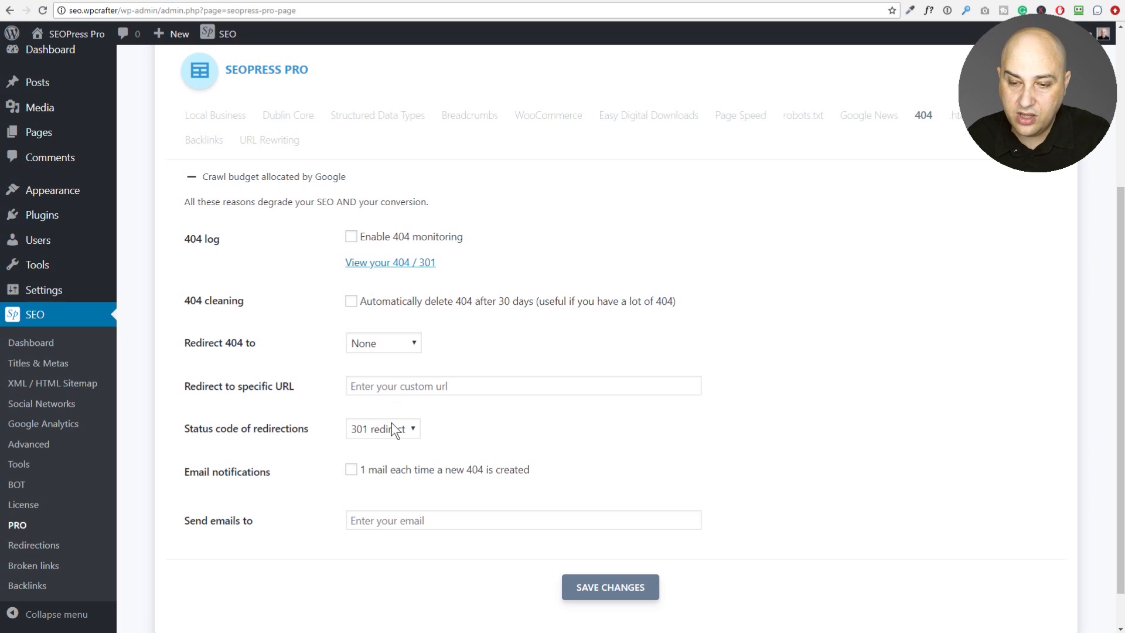
{"action": "scroll", "coordinate": [391, 469], "scroll_direction": "down", "scroll_amount": 2}
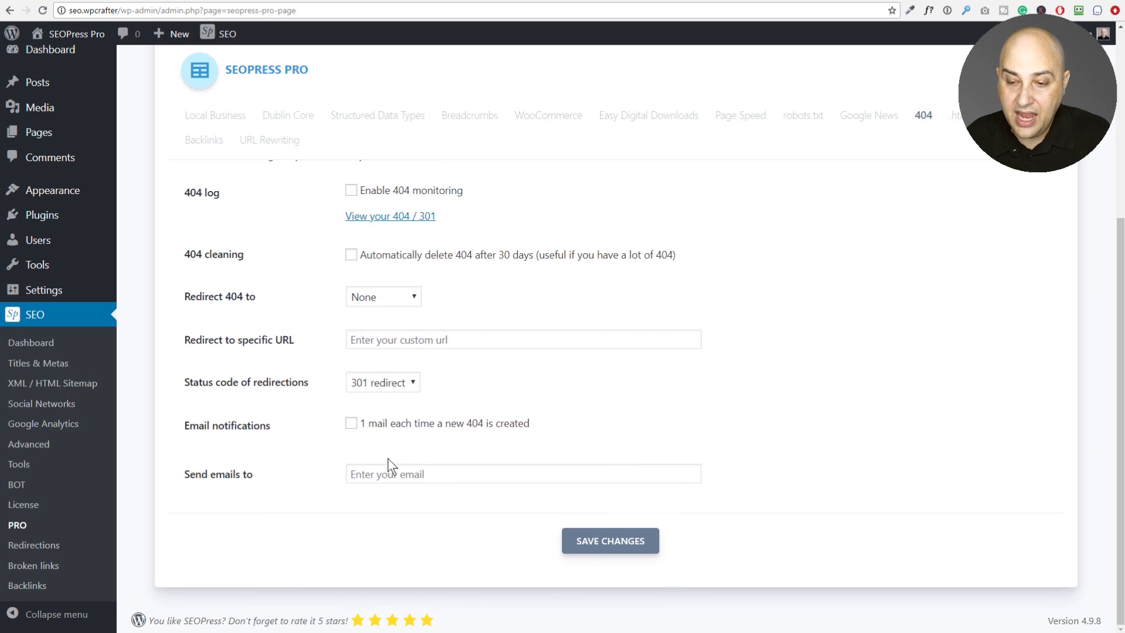
{"action": "left_click", "coordinate": [351, 425]}
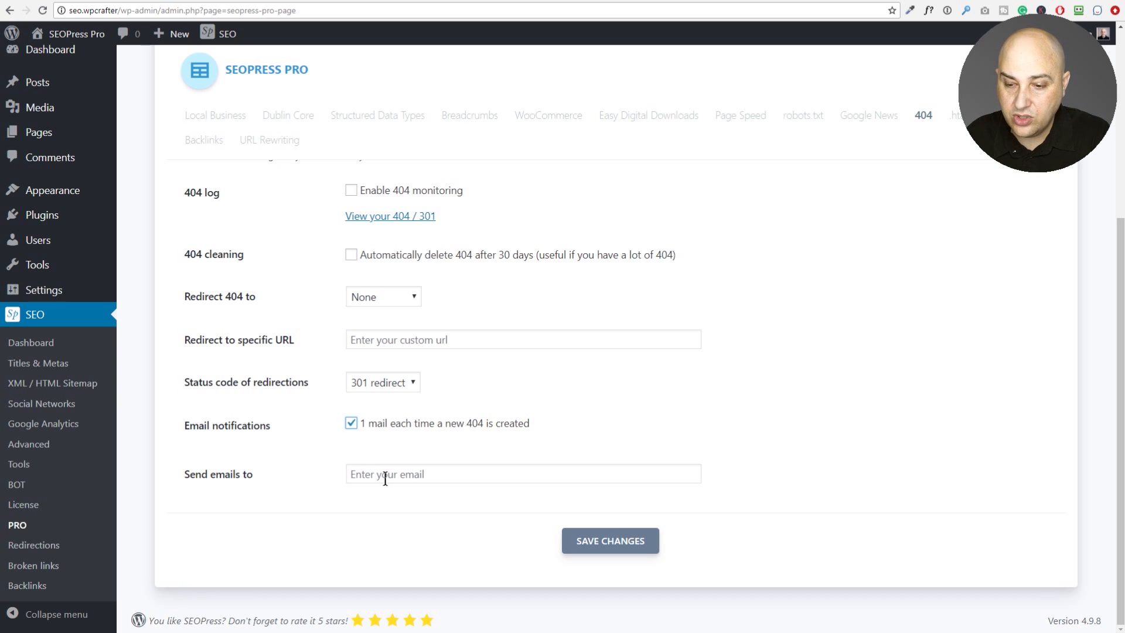
{"action": "scroll", "coordinate": [491, 413], "scroll_direction": "up", "scroll_amount": 5}
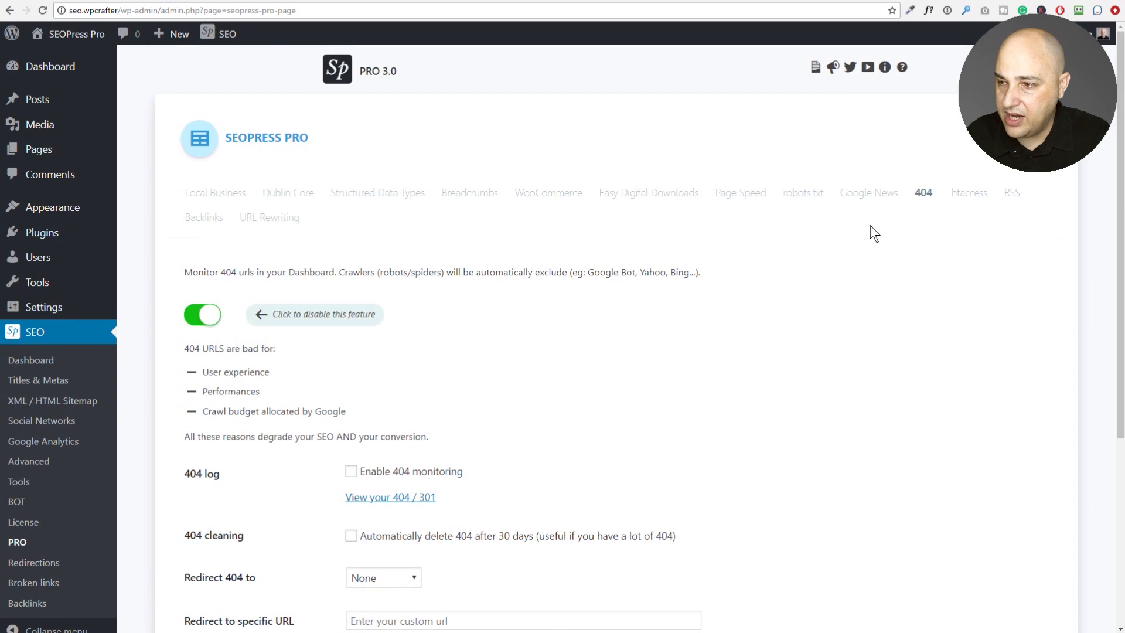
Examine the .htaccess editor, including its file contents and the predefined rules that can be inserted
{"action": "left_click", "coordinate": [976, 197]}
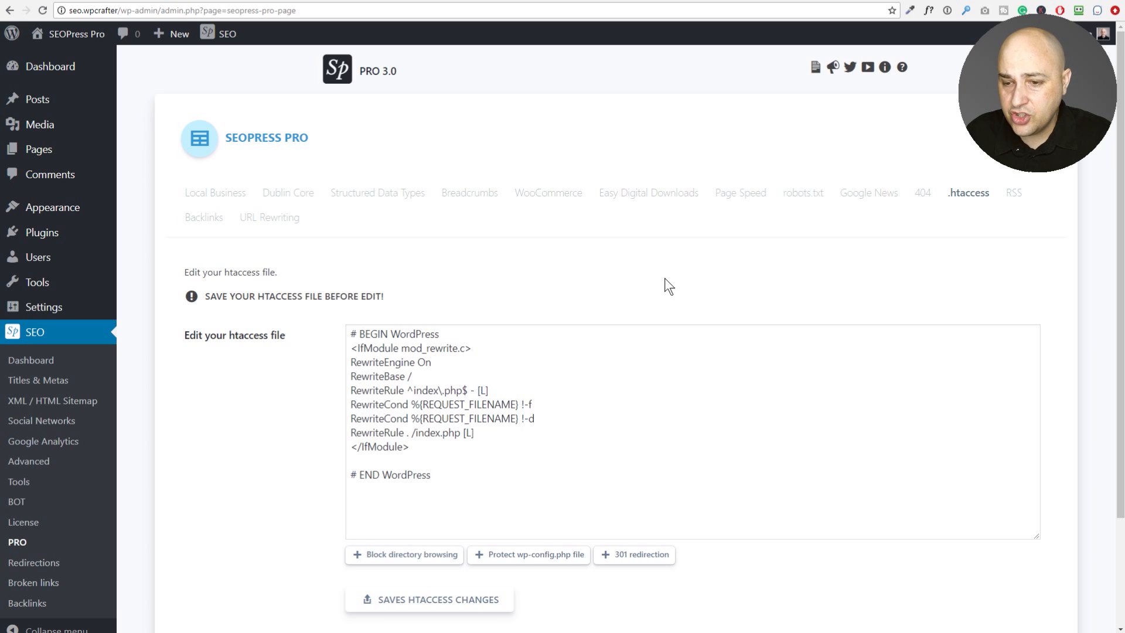
{"action": "scroll", "coordinate": [607, 279], "scroll_direction": "down", "scroll_amount": 1}
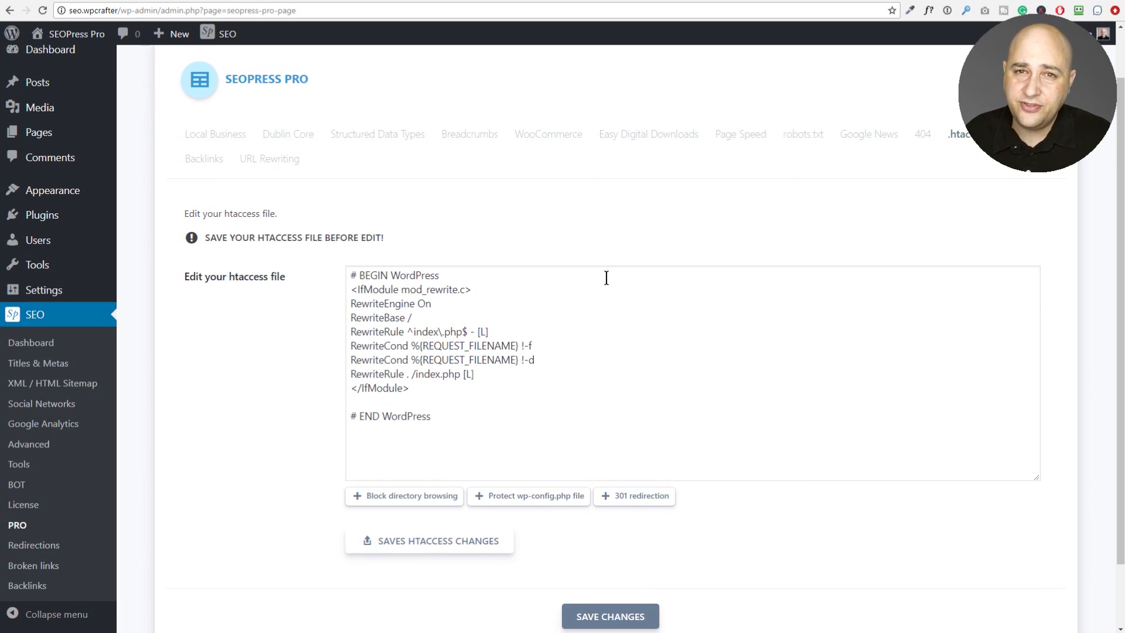
{"action": "scroll", "coordinate": [606, 277], "scroll_direction": "up", "scroll_amount": 1}
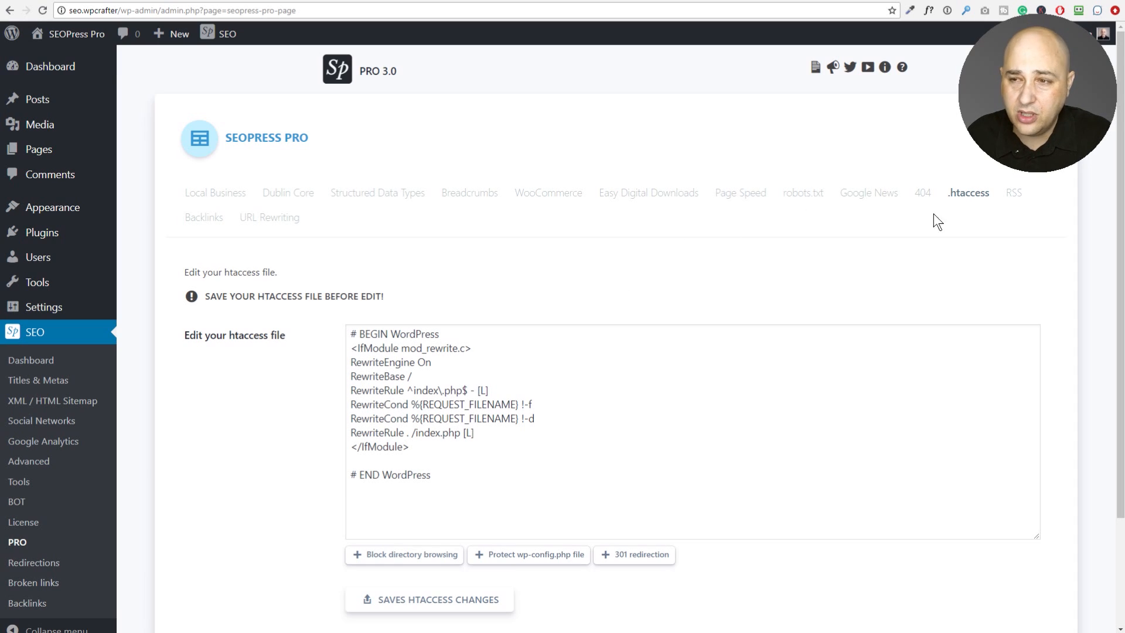
Examine the RSS settings for content before and after each post and for disabling the comments, posts, extra and all feeds
{"action": "left_click", "coordinate": [1009, 201]}
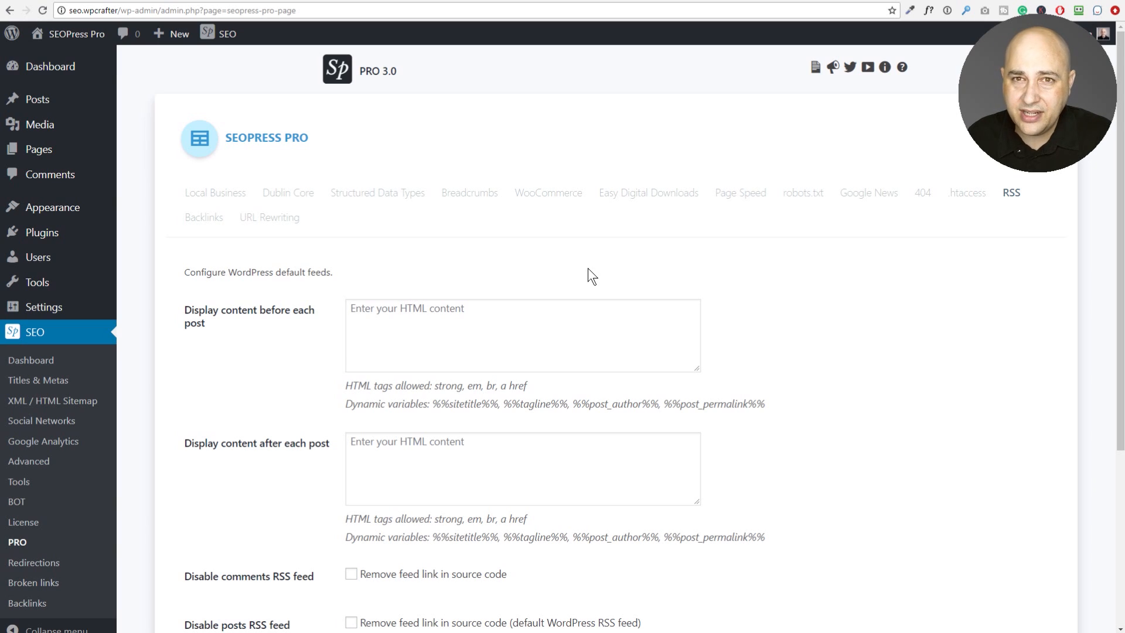
{"action": "scroll", "coordinate": [470, 291], "scroll_direction": "down", "scroll_amount": 1}
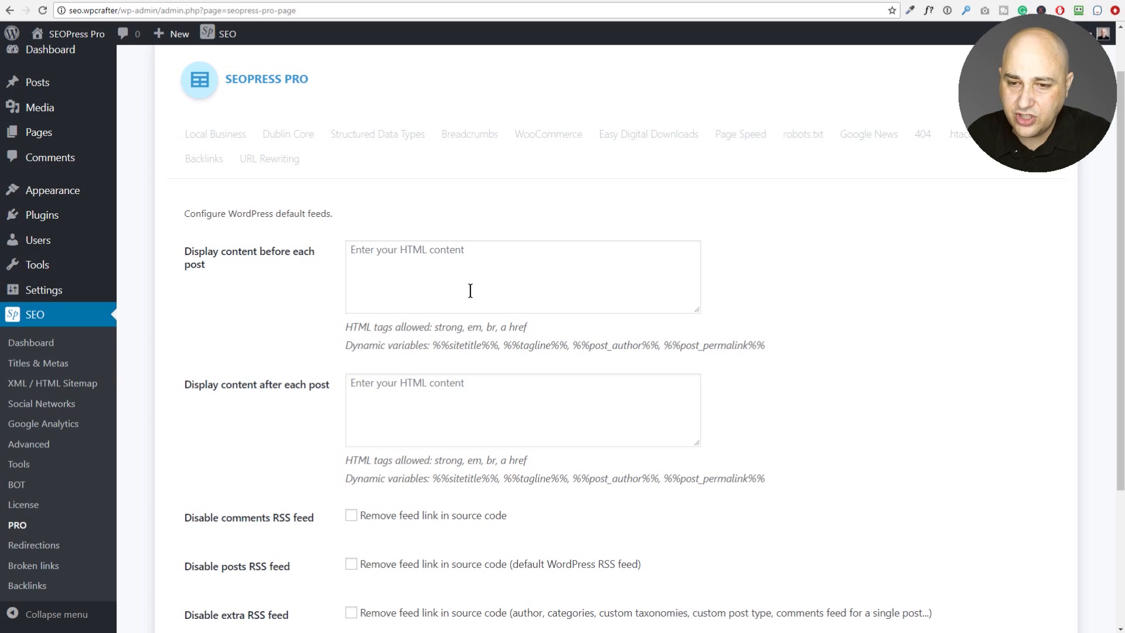
{"action": "scroll", "coordinate": [470, 291], "scroll_direction": "down", "scroll_amount": 1}
{"action": "scroll", "coordinate": [470, 291], "scroll_direction": "down", "scroll_amount": 1}
{"action": "left_click", "coordinate": [456, 218]}
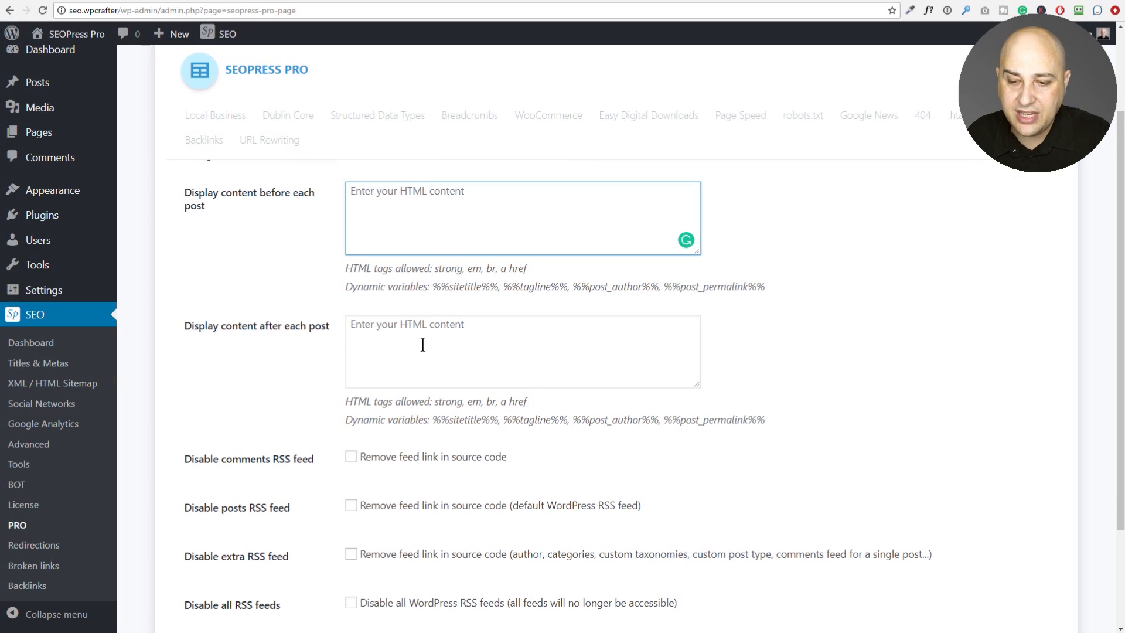
{"action": "scroll", "coordinate": [423, 346], "scroll_direction": "down", "scroll_amount": 3}
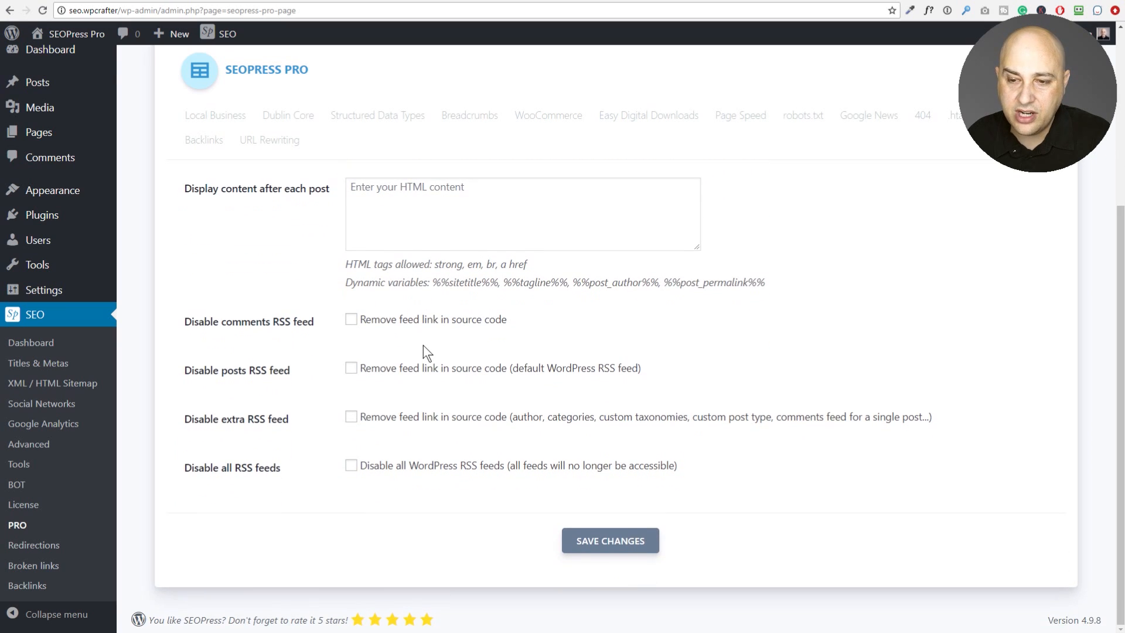
{"action": "scroll", "coordinate": [423, 346], "scroll_direction": "up", "scroll_amount": 5}
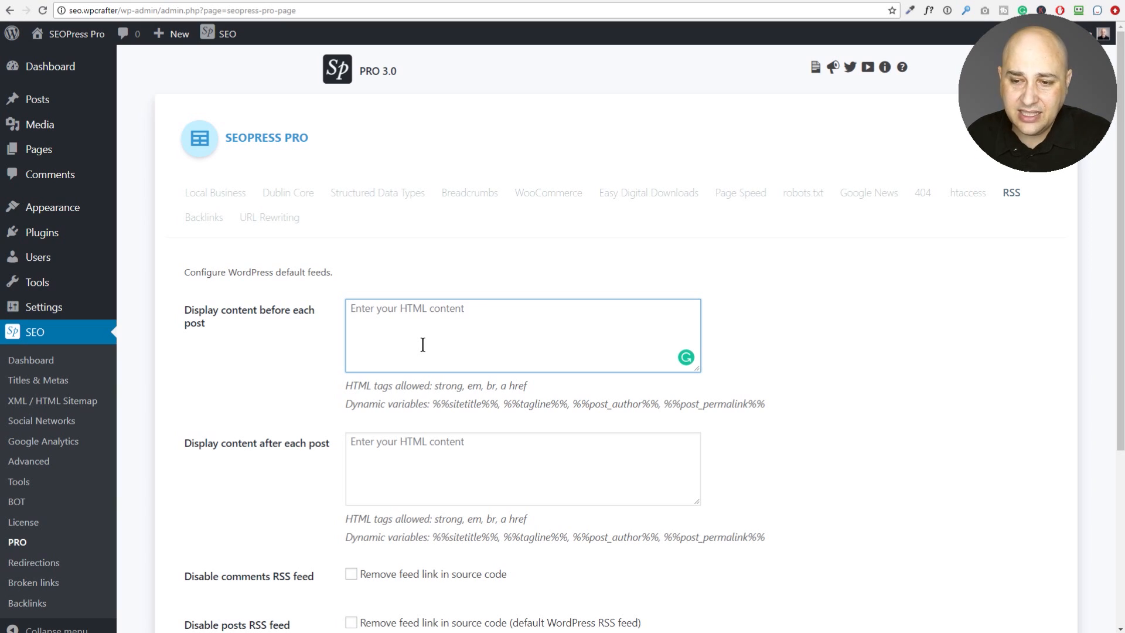
{"action": "scroll", "coordinate": [423, 346], "scroll_direction": "down", "scroll_amount": 4}
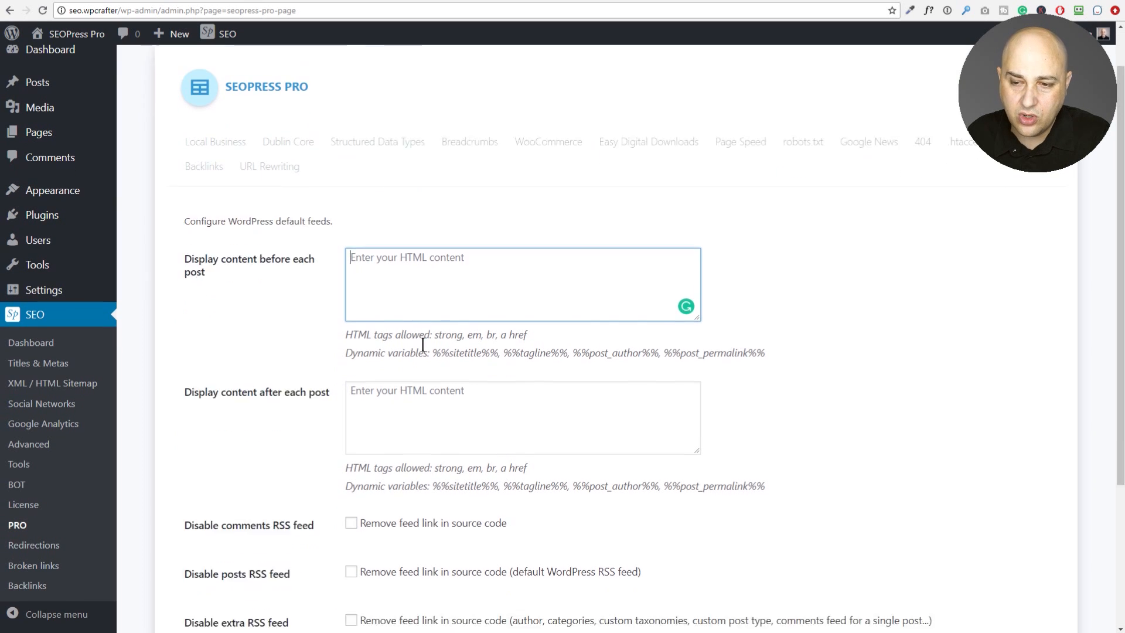
{"action": "scroll", "coordinate": [423, 345], "scroll_direction": "up", "scroll_amount": 4}
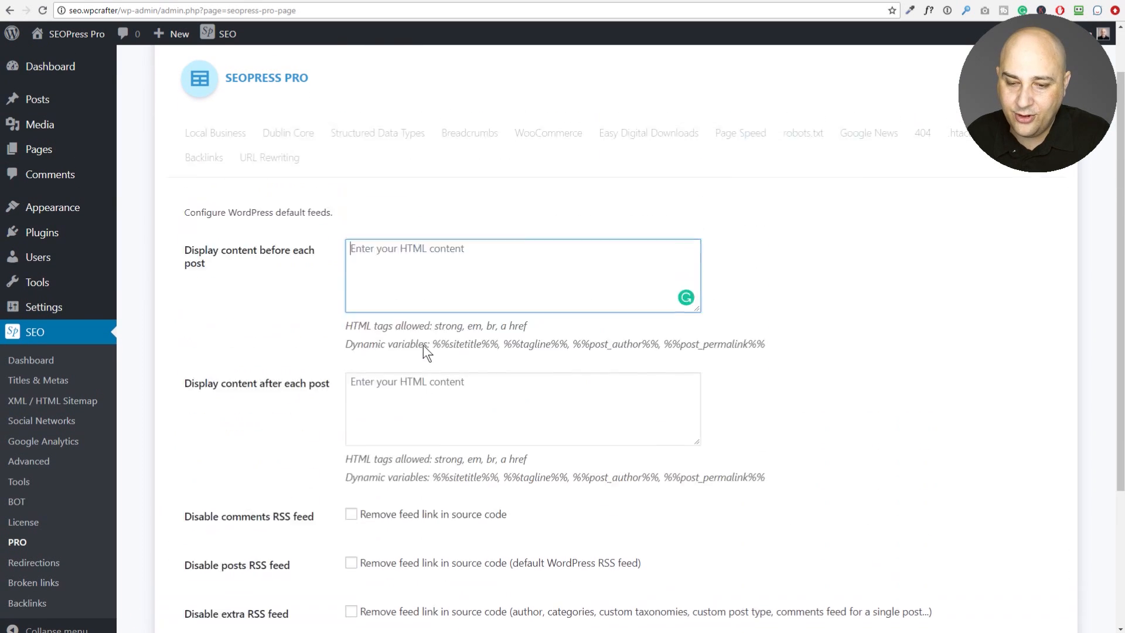
Compare the Backlinks settings for Majestic with the URL Rewriting settings for search results
{"action": "left_click", "coordinate": [219, 222]}
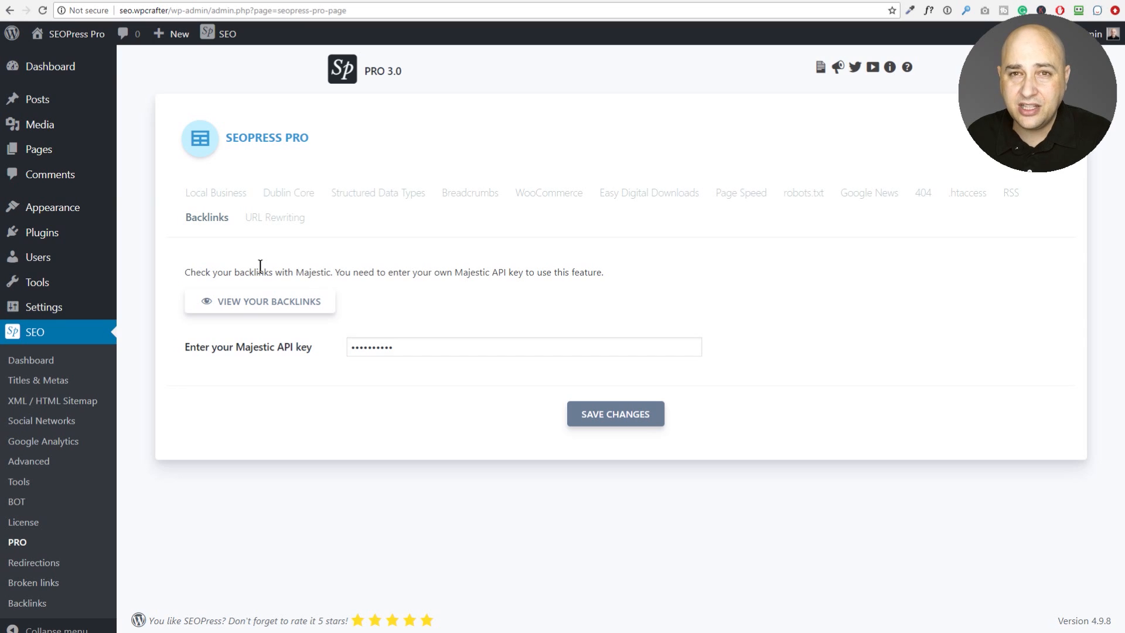
{"action": "left_click", "coordinate": [257, 221]}
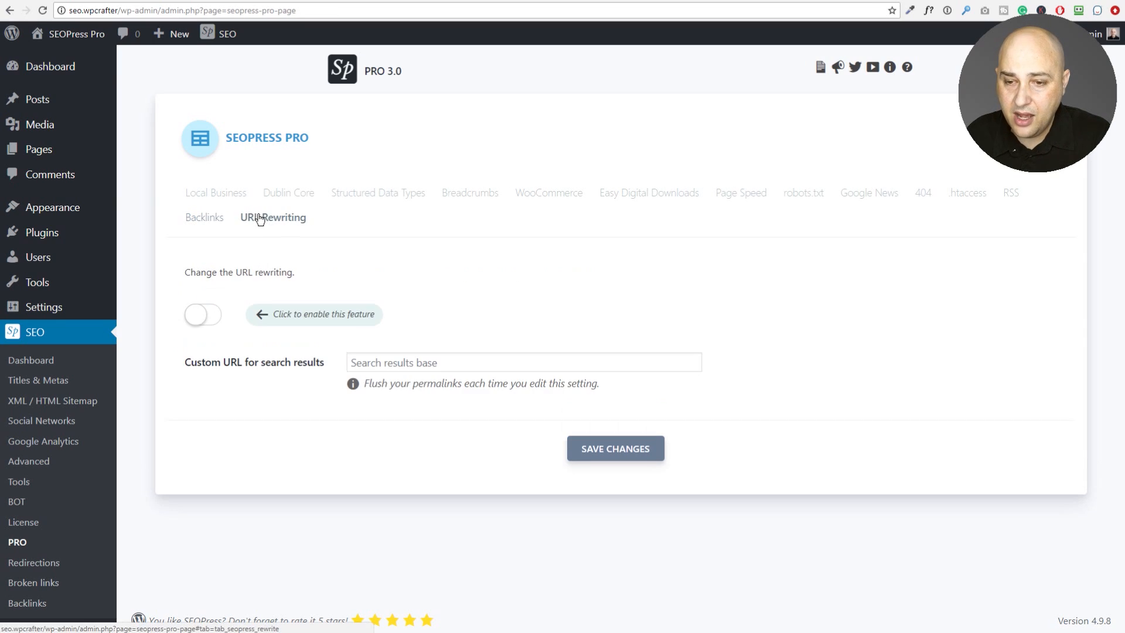
{"action": "left_click", "coordinate": [211, 221]}
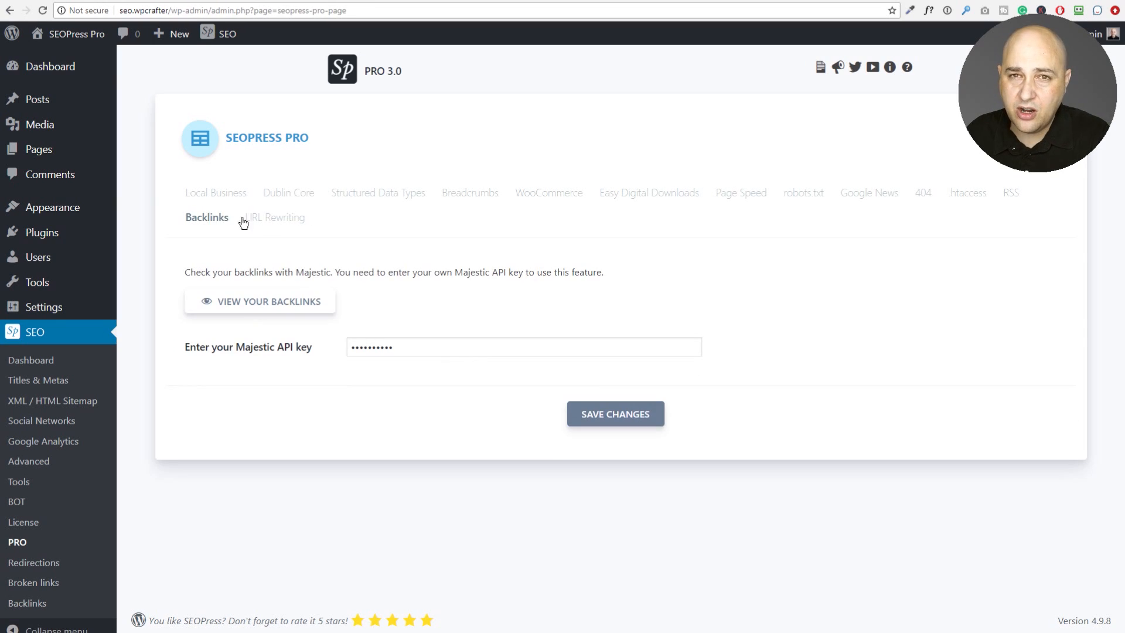
{"action": "left_click", "coordinate": [274, 225]}
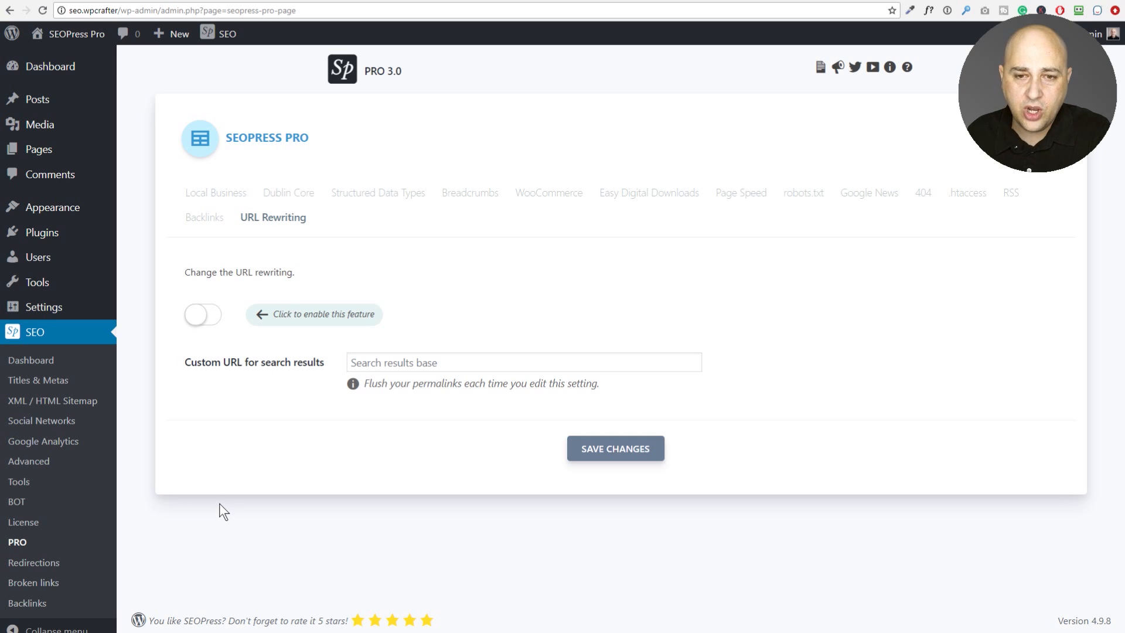
Start a new entry on the Redirections page, enable its redirection and review the 301, 302 and 307 redirect types
{"action": "left_click", "coordinate": [24, 564]}
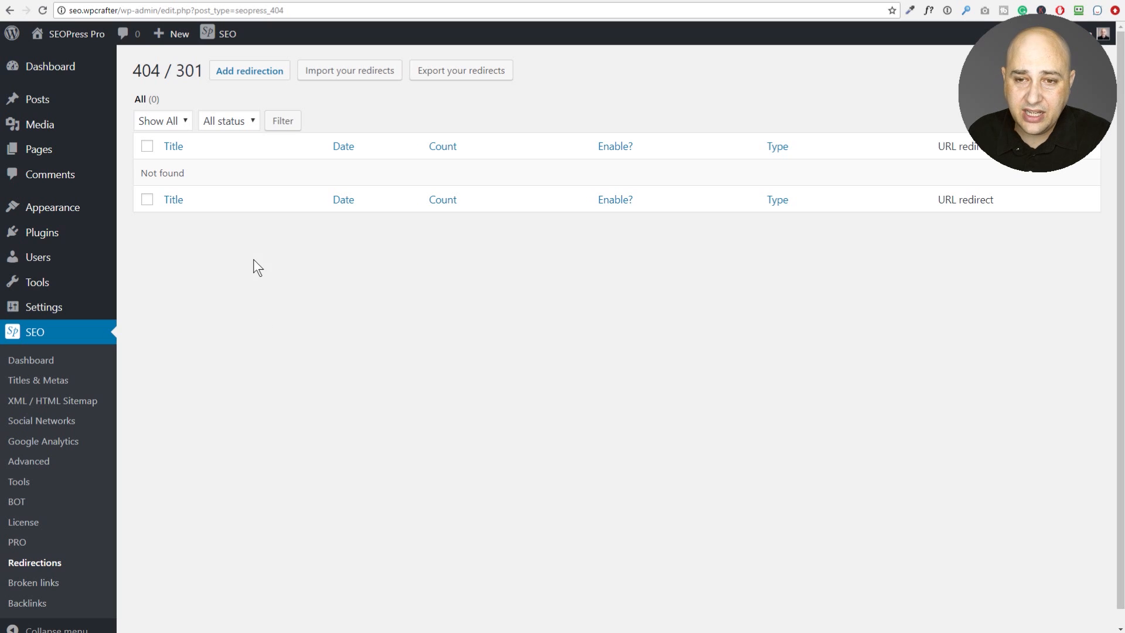
{"action": "left_click", "coordinate": [243, 71]}
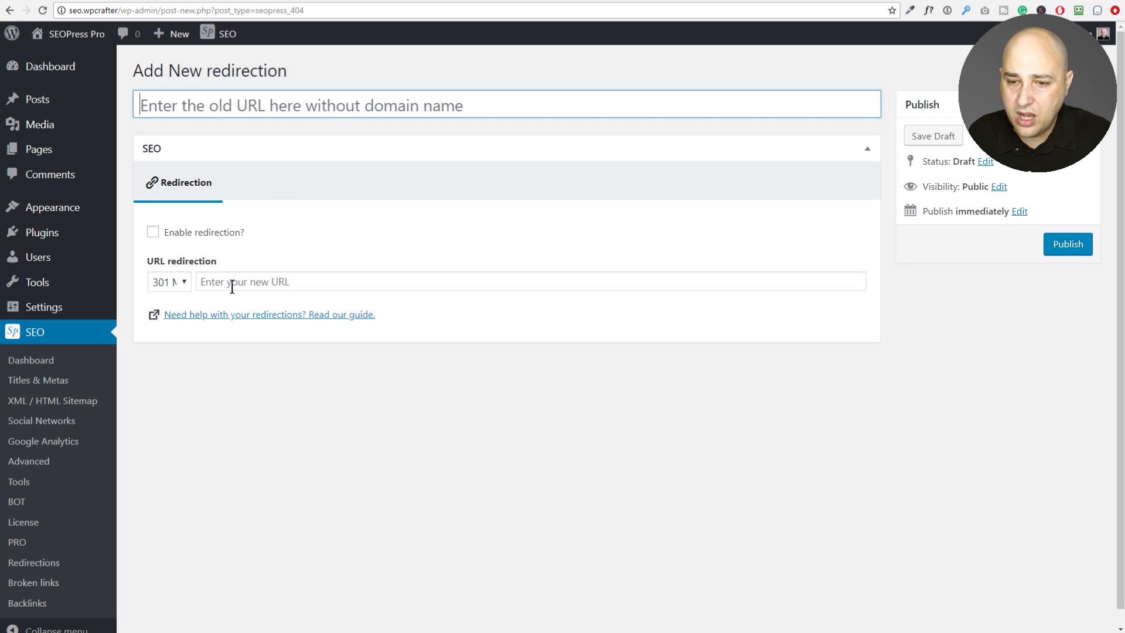
{"action": "left_click", "coordinate": [154, 232]}
{"action": "left_click", "coordinate": [173, 281]}
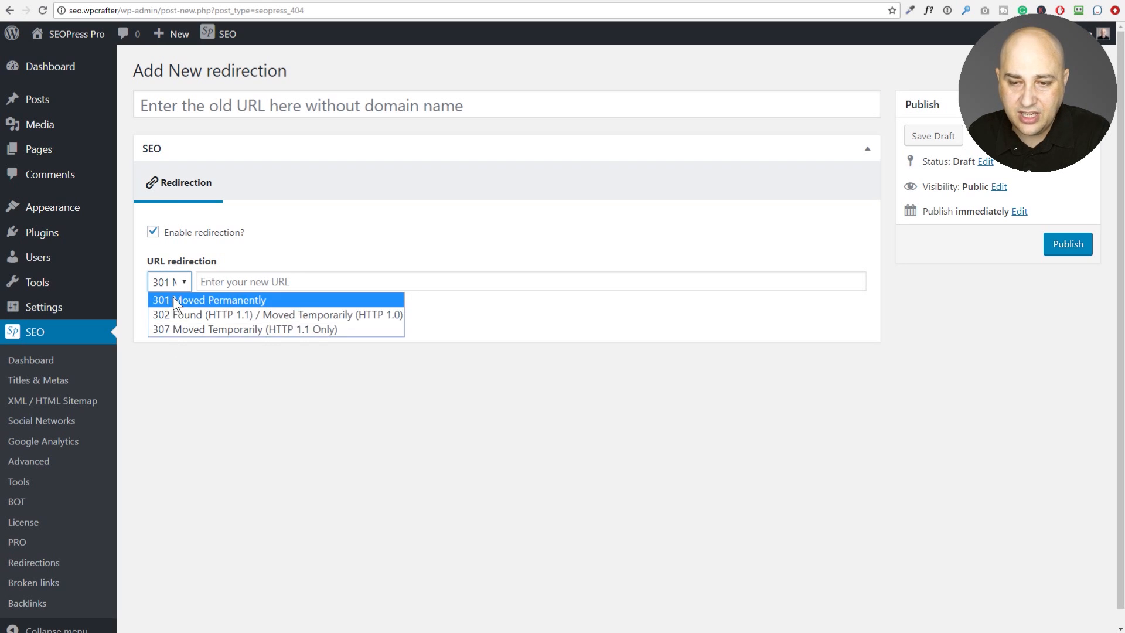
{"action": "left_click", "coordinate": [183, 342]}
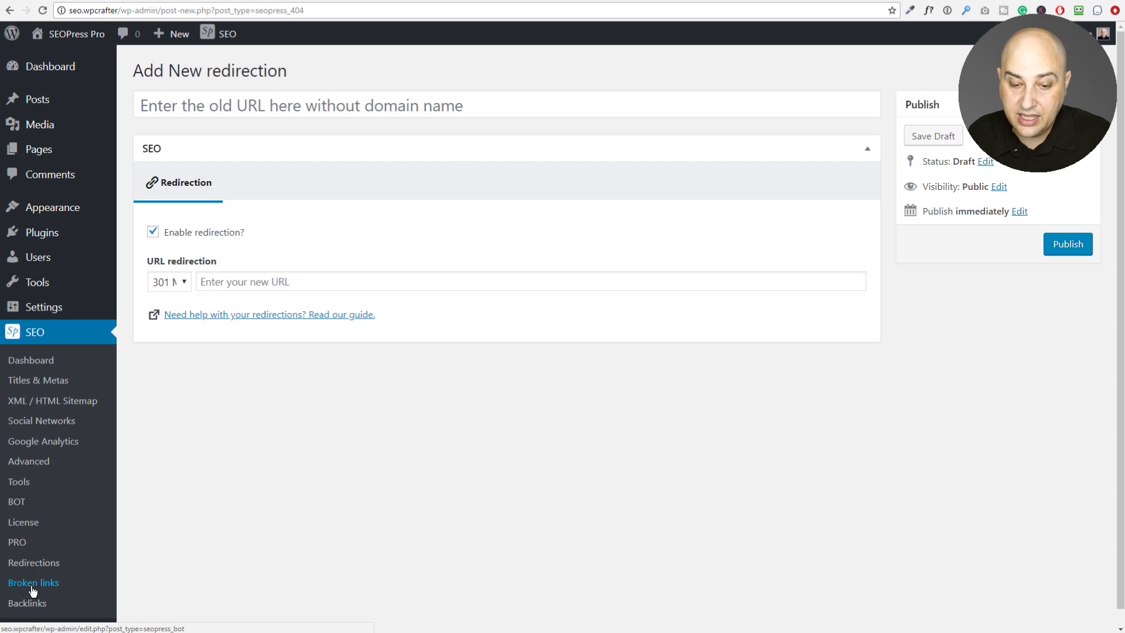
Return to the 404 / 301 redirections list and look over the Broken links and Backlinks pages
{"action": "left_click", "coordinate": [33, 563]}
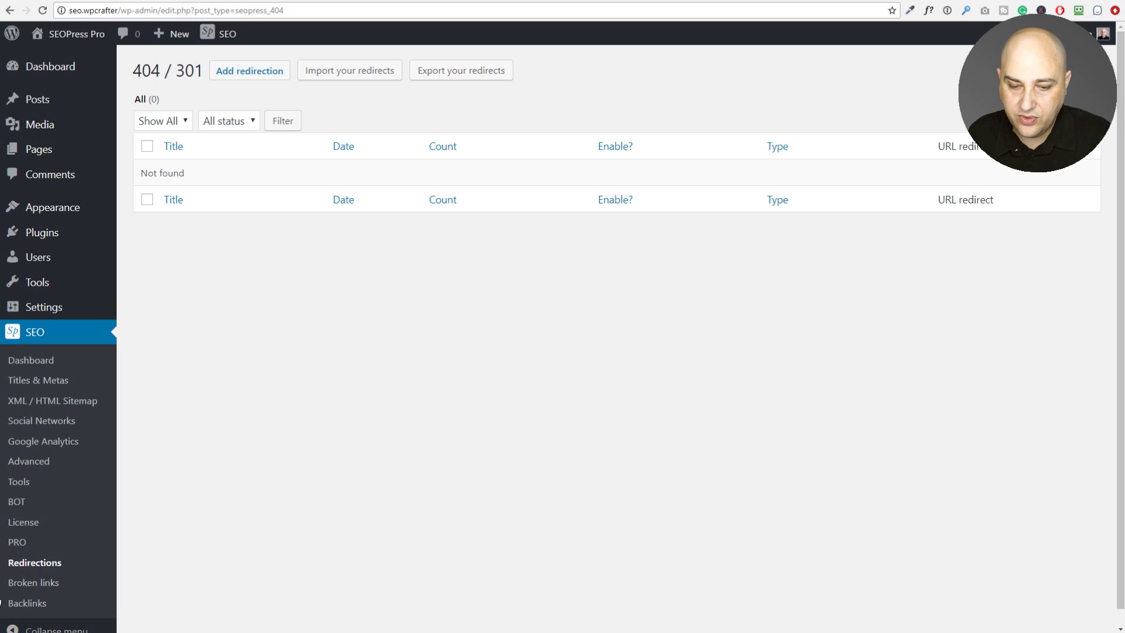
{"action": "left_click", "coordinate": [26, 583]}
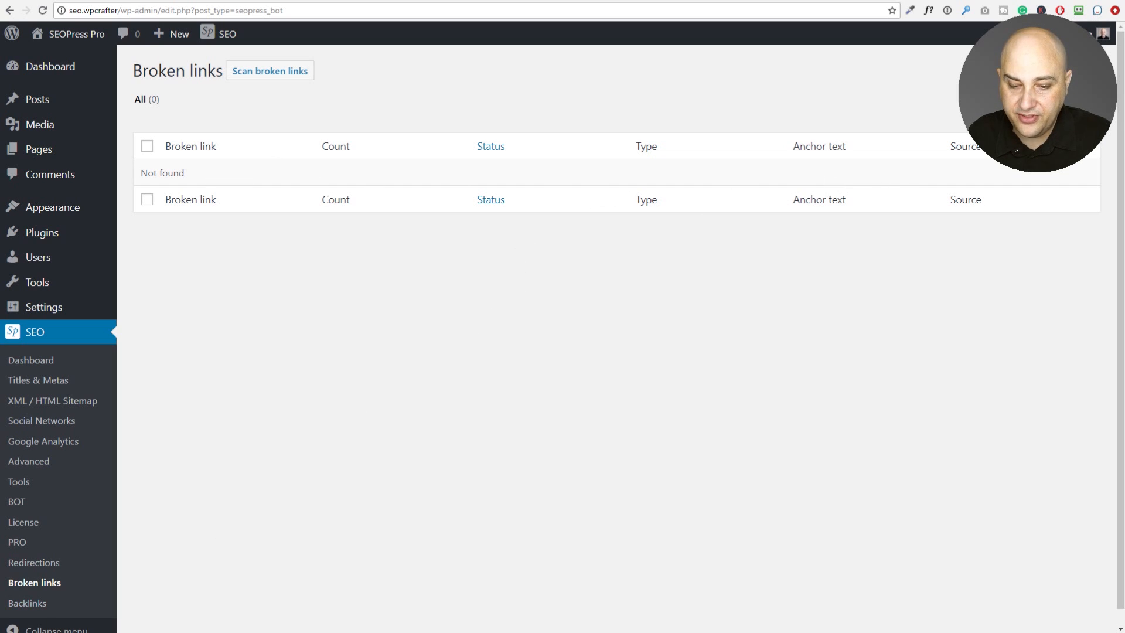
{"action": "left_click", "coordinate": [27, 603]}
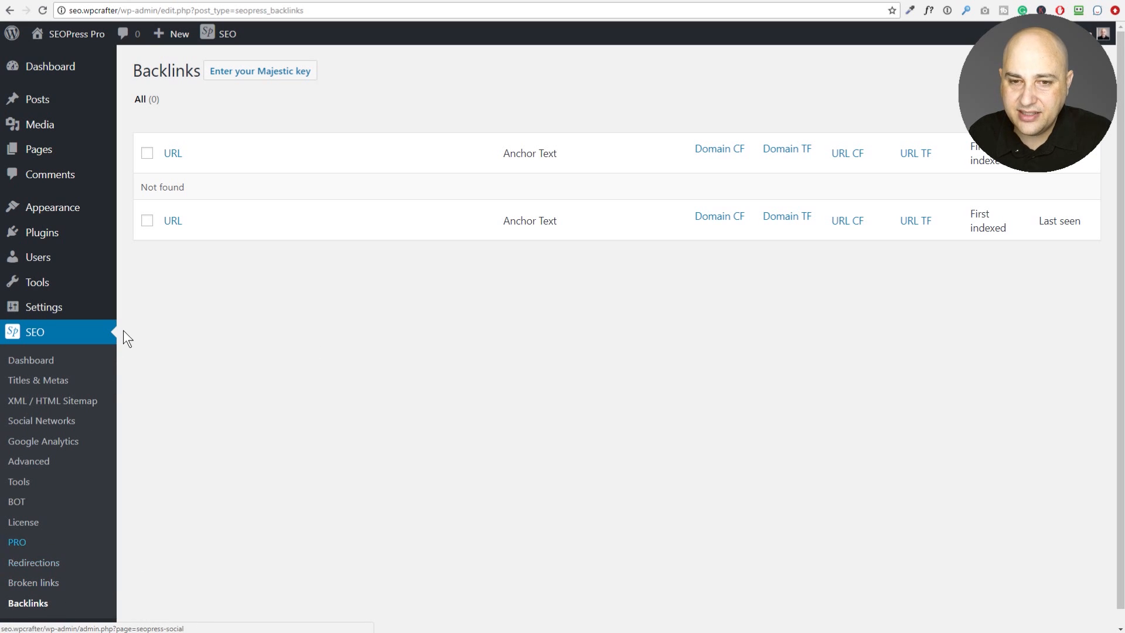
From the Pro site's posts, switch to the SEOPress Free site and open "What Is The Fastest SEO Plugin?" for editing
{"action": "mouse_move", "coordinate": [54, 97]}
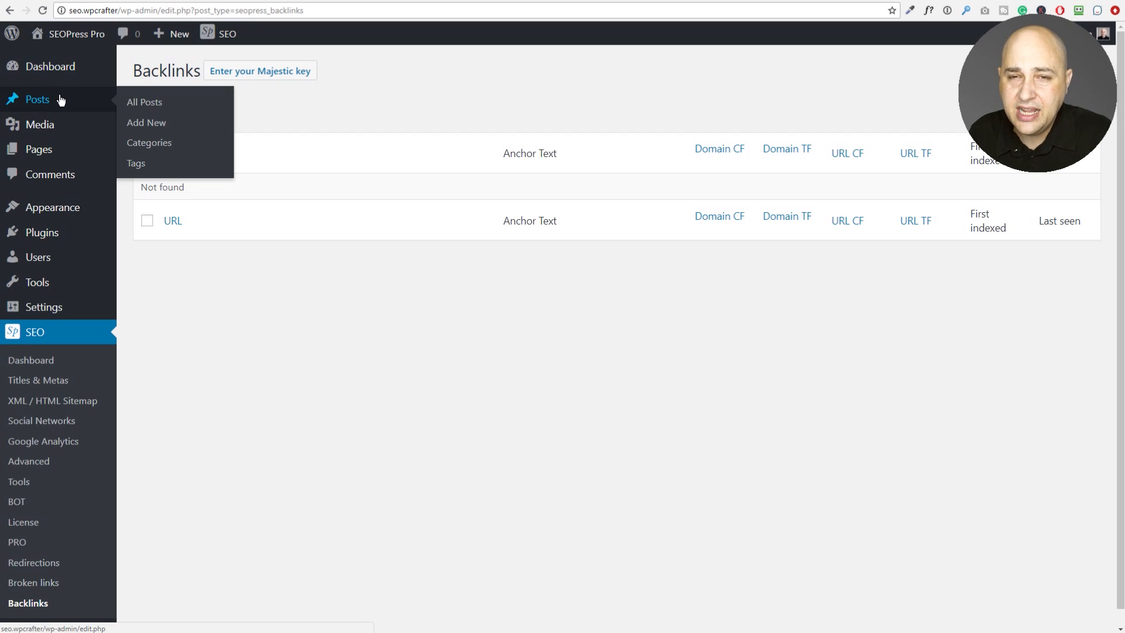
{"action": "left_click", "coordinate": [62, 102]}
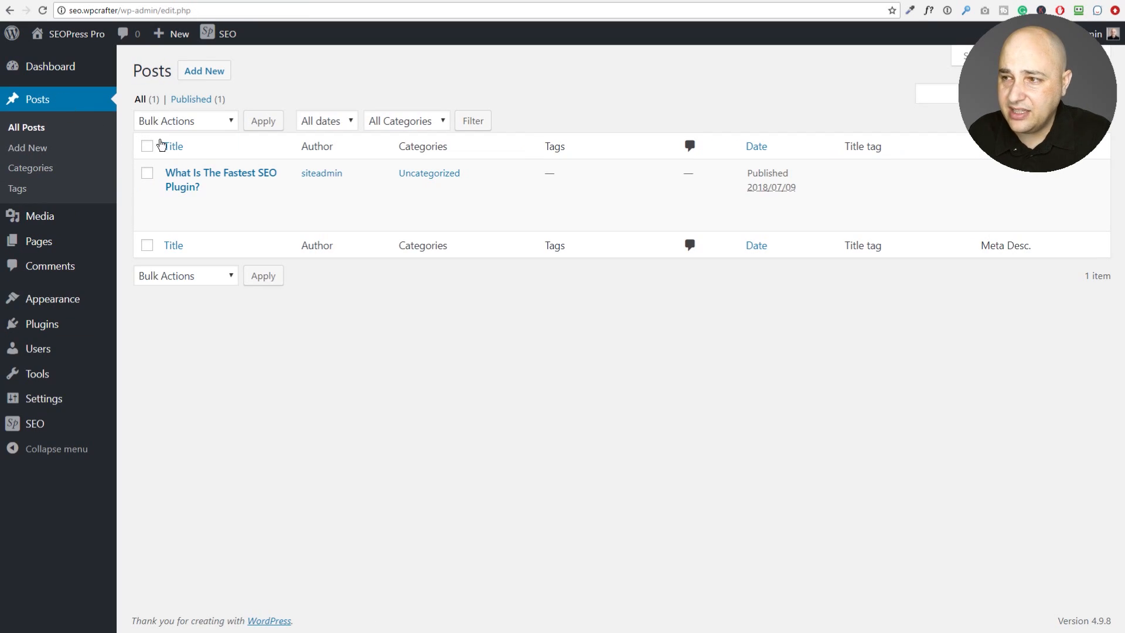
{"action": "left_click", "coordinate": [221, 178]}
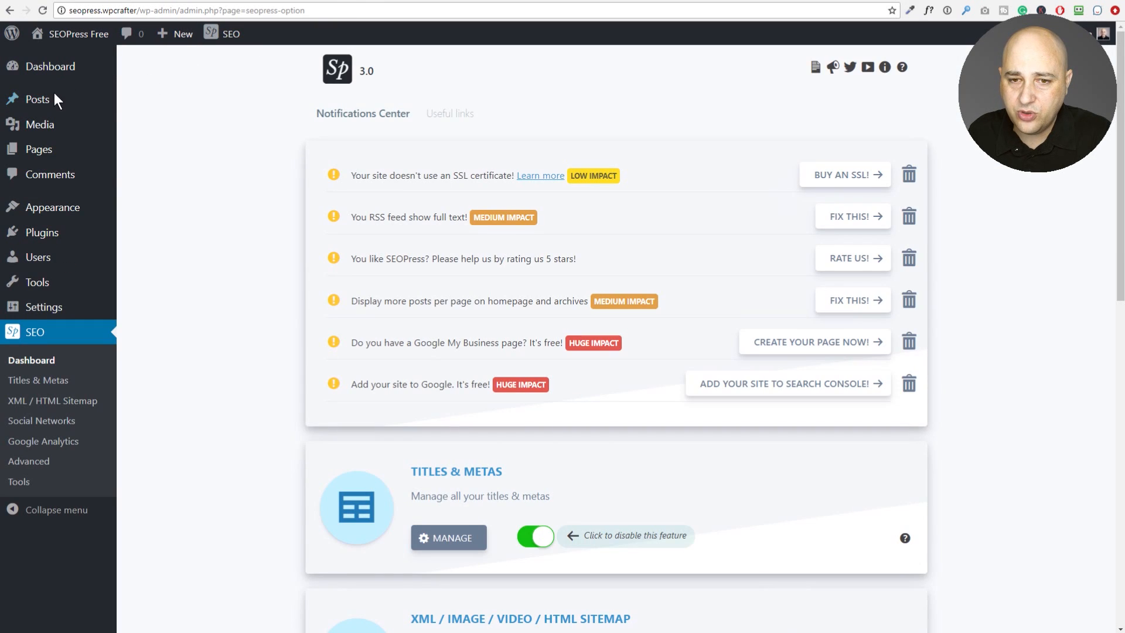
{"action": "left_click", "coordinate": [53, 97]}
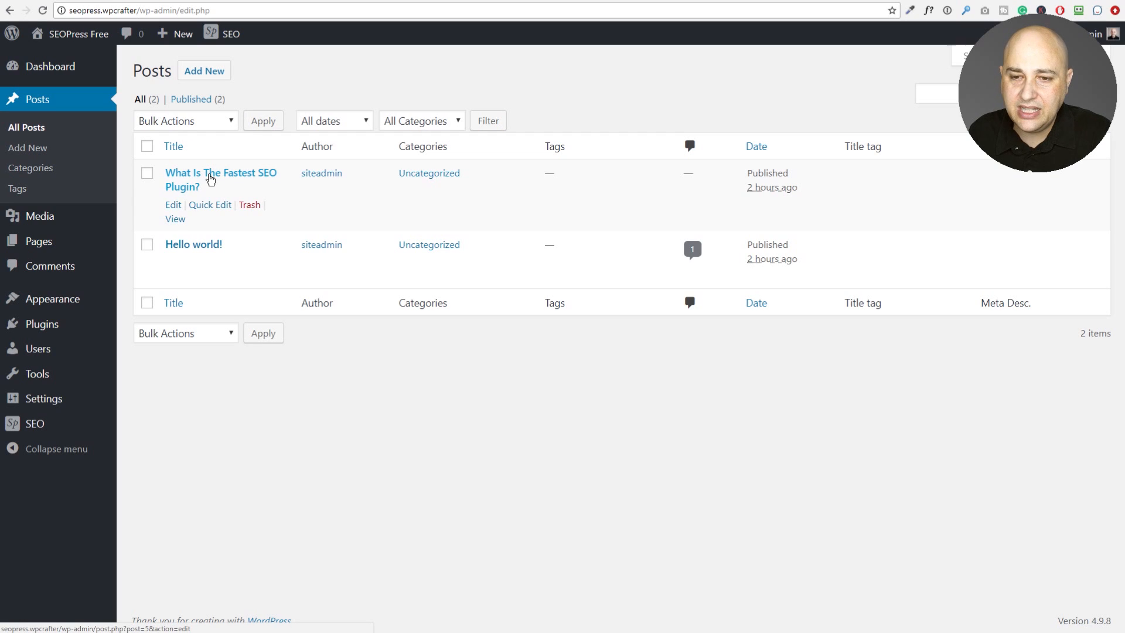
{"action": "left_click", "coordinate": [211, 179]}
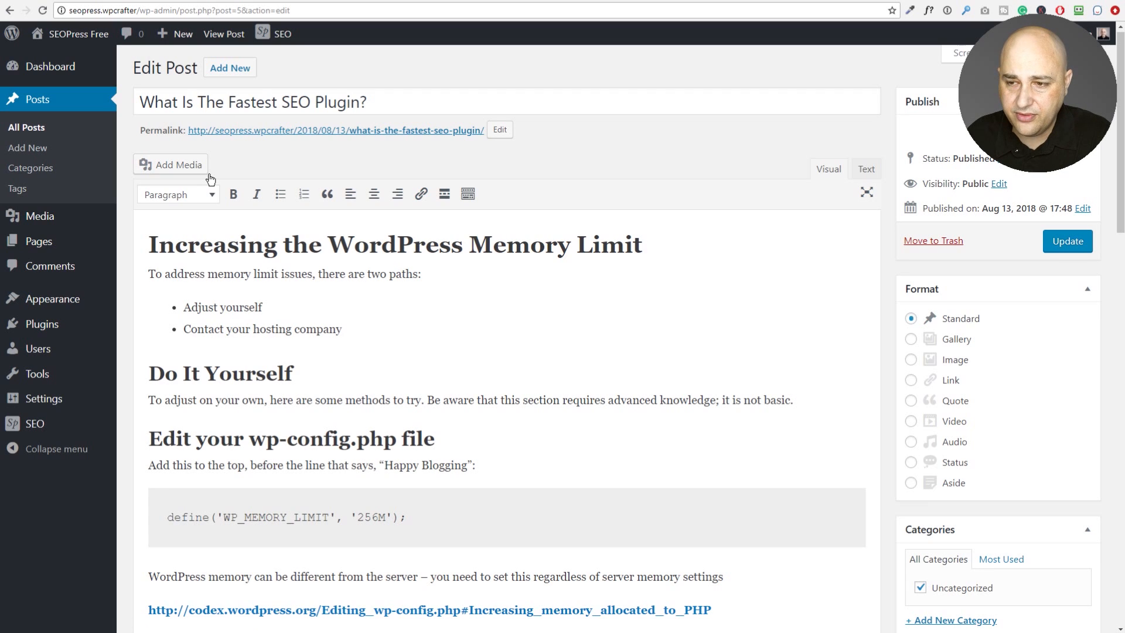
Examine the SEO box below the post content, including its titles settings, Google snippet preview and content analysis
{"action": "left_click", "coordinate": [422, 107]}
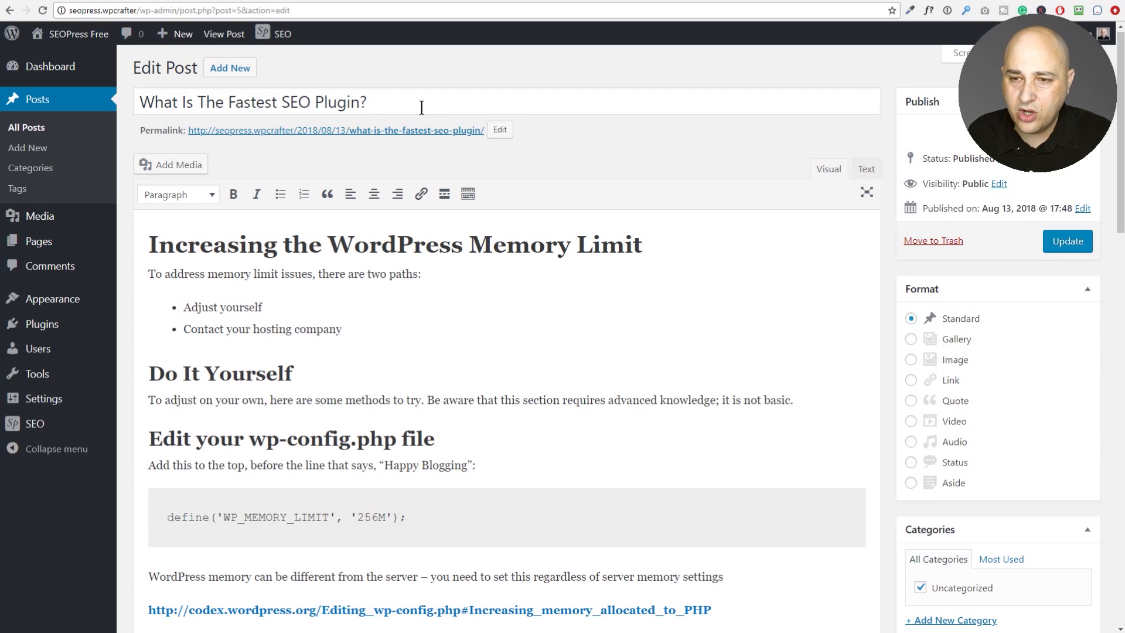
{"action": "scroll", "coordinate": [534, 148], "scroll_direction": "down", "scroll_amount": 2}
{"action": "scroll", "coordinate": [534, 157], "scroll_direction": "down", "scroll_amount": 10}
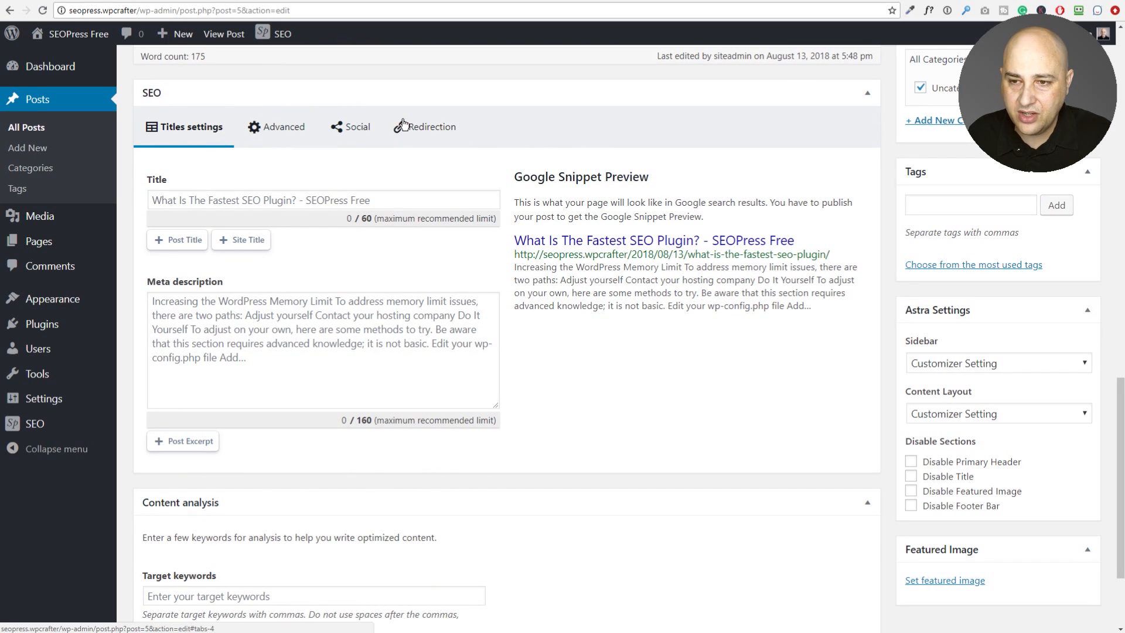
{"action": "scroll", "coordinate": [369, 180], "scroll_direction": "down", "scroll_amount": 3}
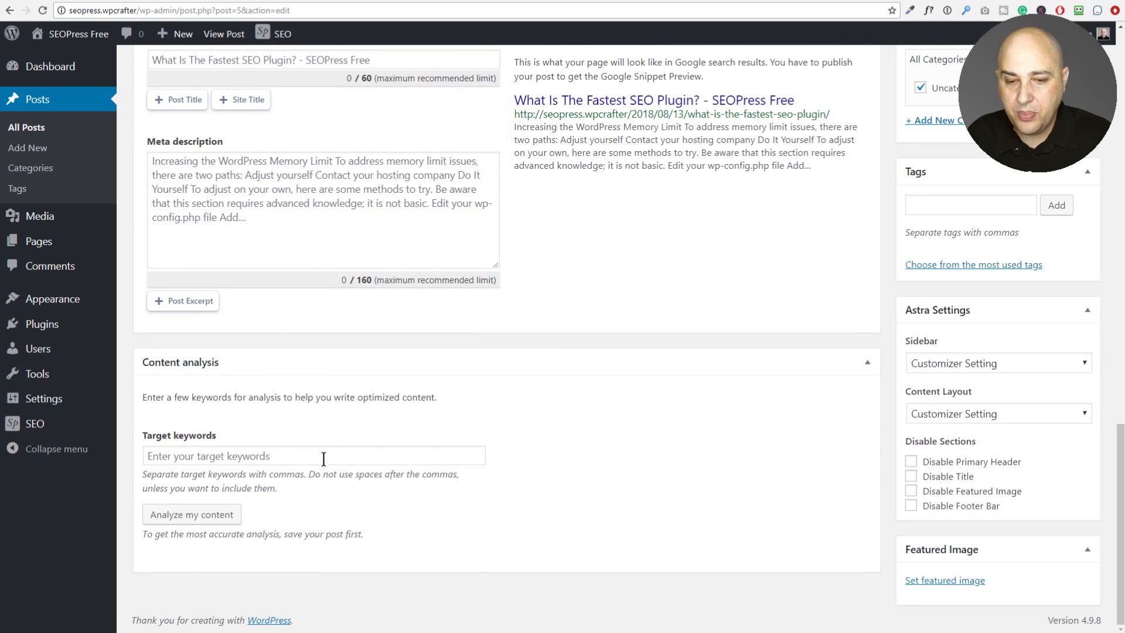
{"action": "scroll", "coordinate": [315, 460], "scroll_direction": "up", "scroll_amount": 5}
{"action": "scroll", "coordinate": [315, 469], "scroll_direction": "up", "scroll_amount": 6}
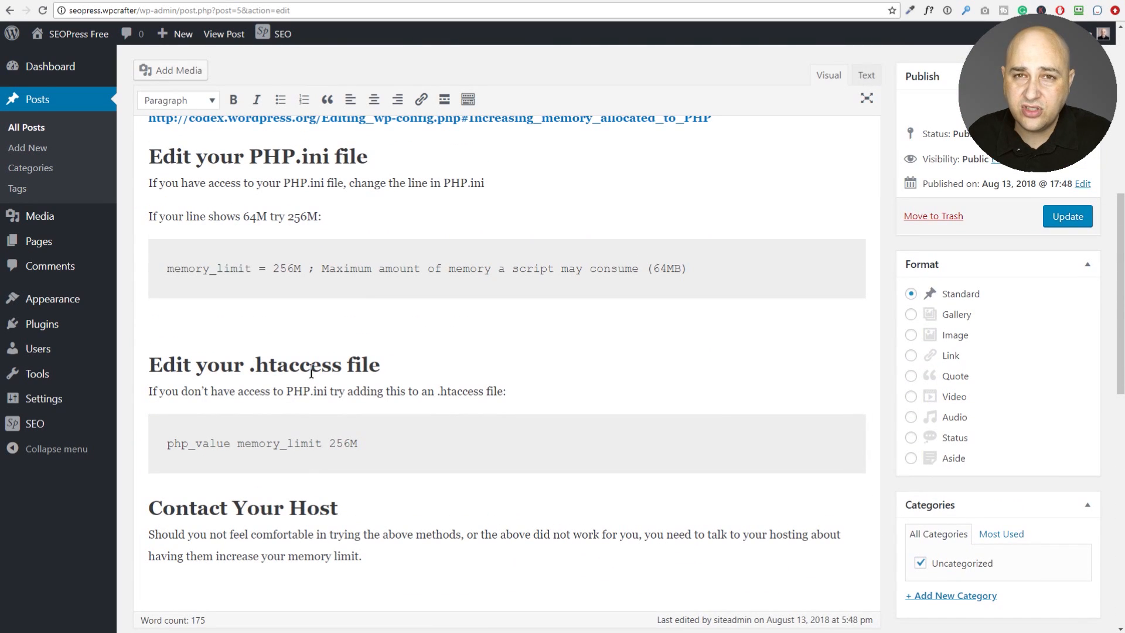
{"action": "scroll", "coordinate": [310, 372], "scroll_direction": "down", "scroll_amount": 11}
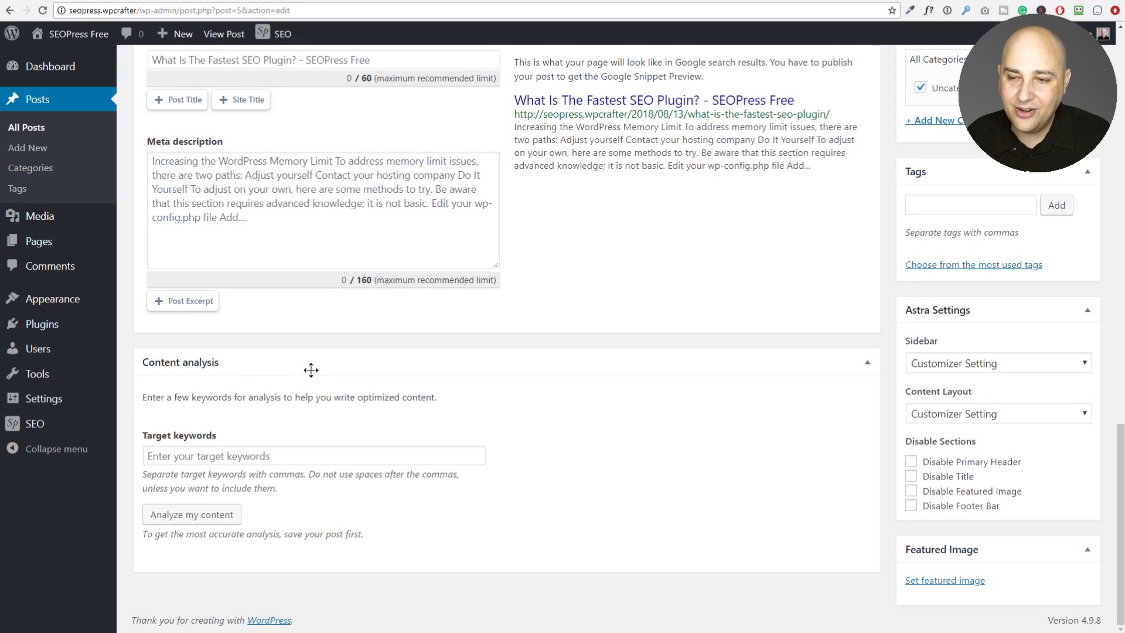
{"action": "scroll", "coordinate": [310, 370], "scroll_direction": "up", "scroll_amount": 3}
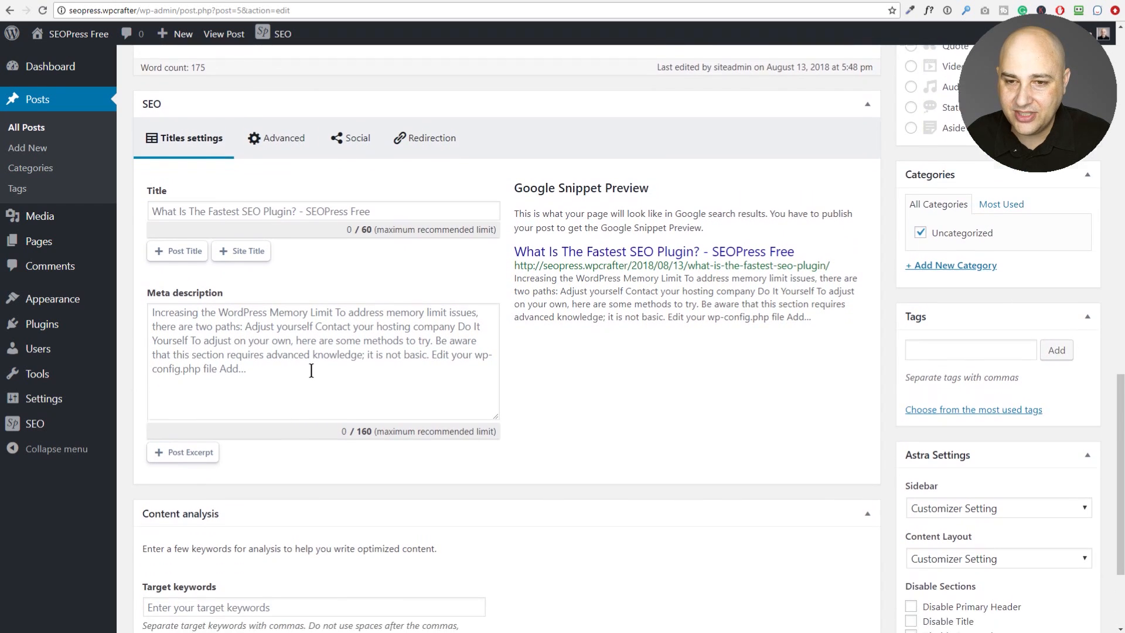
{"action": "scroll", "coordinate": [311, 370], "scroll_direction": "down", "scroll_amount": 1}
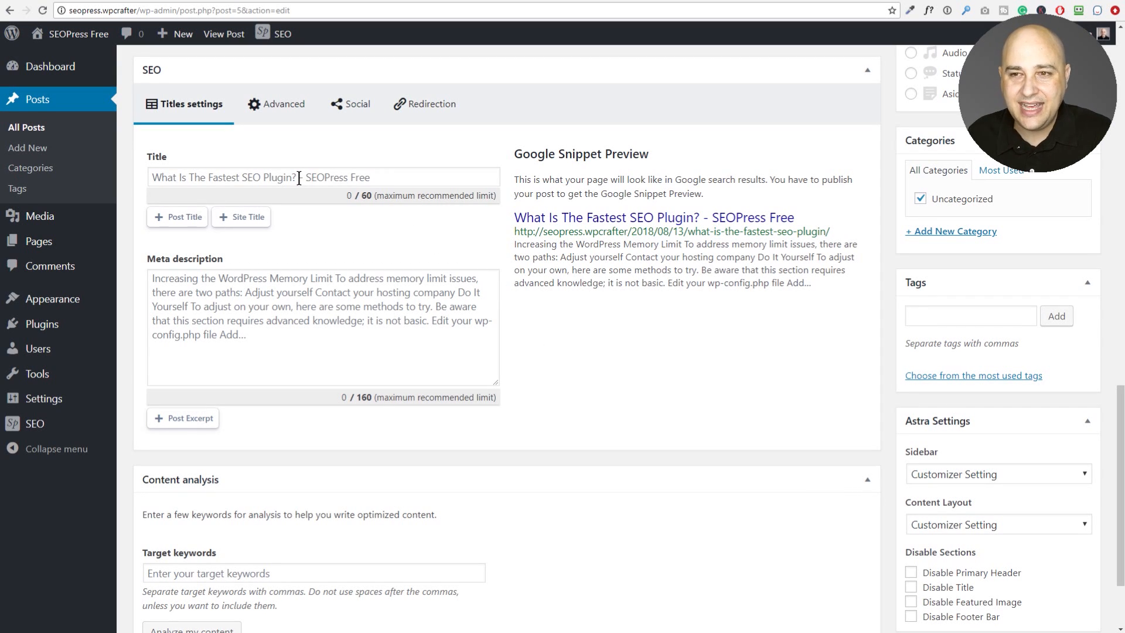
Check how titles and descriptions appear in the Google results for "wpcrafter", and return to the post editor
{"action": "left_click", "coordinate": [426, 1]}
{"action": "left_click", "coordinate": [54, 227]}
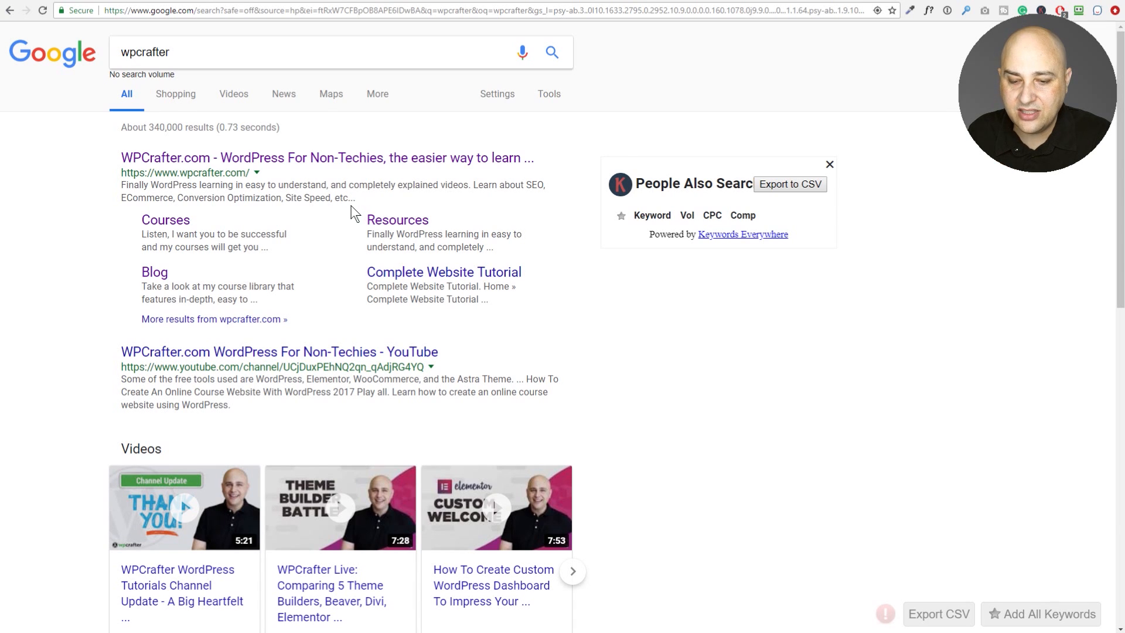
{"action": "left_click", "coordinate": [356, 2]}
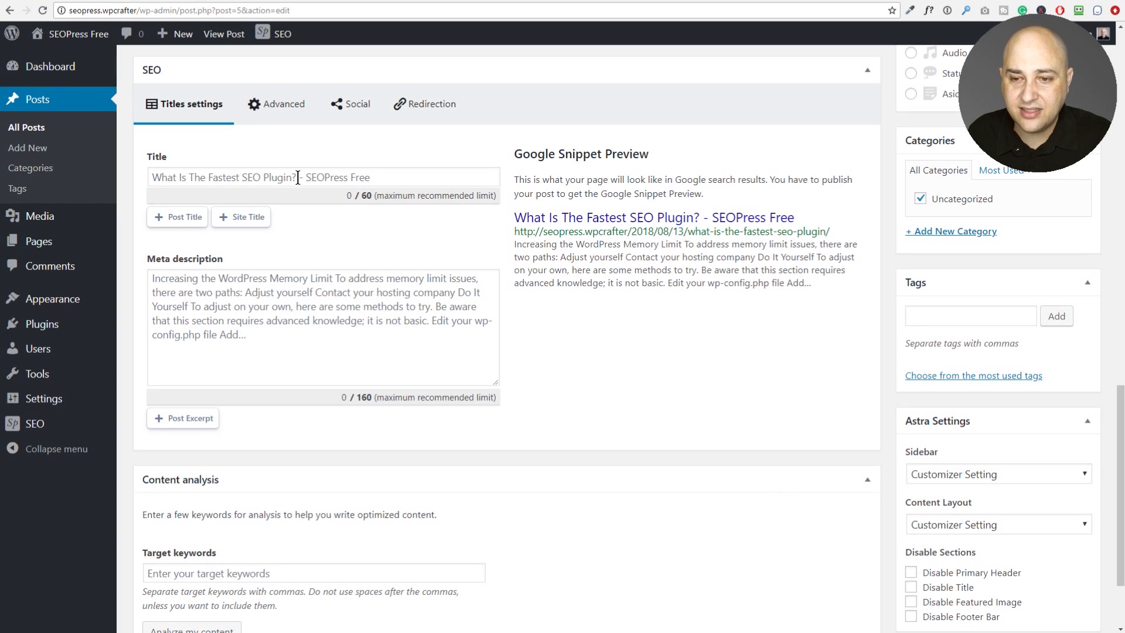
Compare the post's SEO title field with the title in the Google Snippet Preview
{"action": "left_click", "coordinate": [272, 178]}
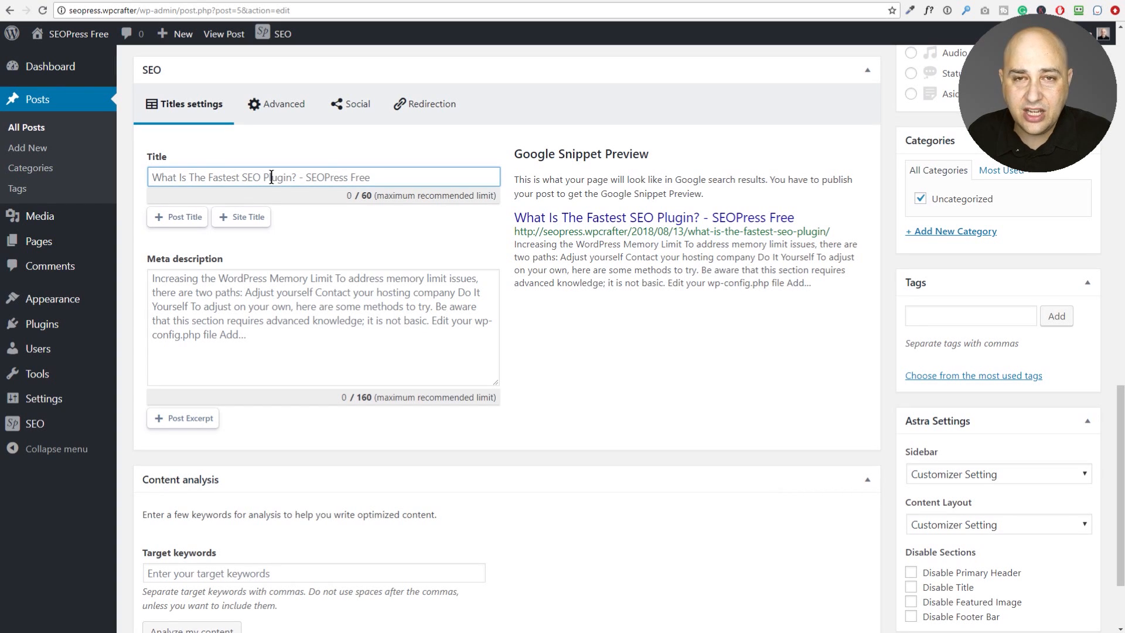
{"action": "left_click", "coordinate": [591, 305]}
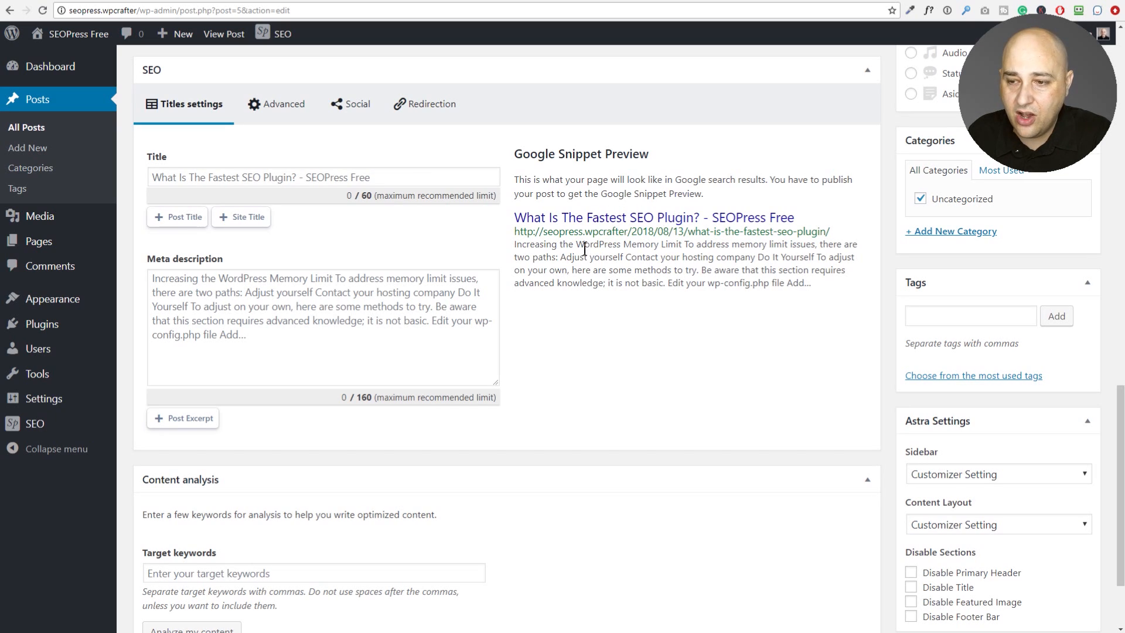
{"action": "left_click_drag", "start_coordinate": [514, 218], "coordinate": [787, 217]}
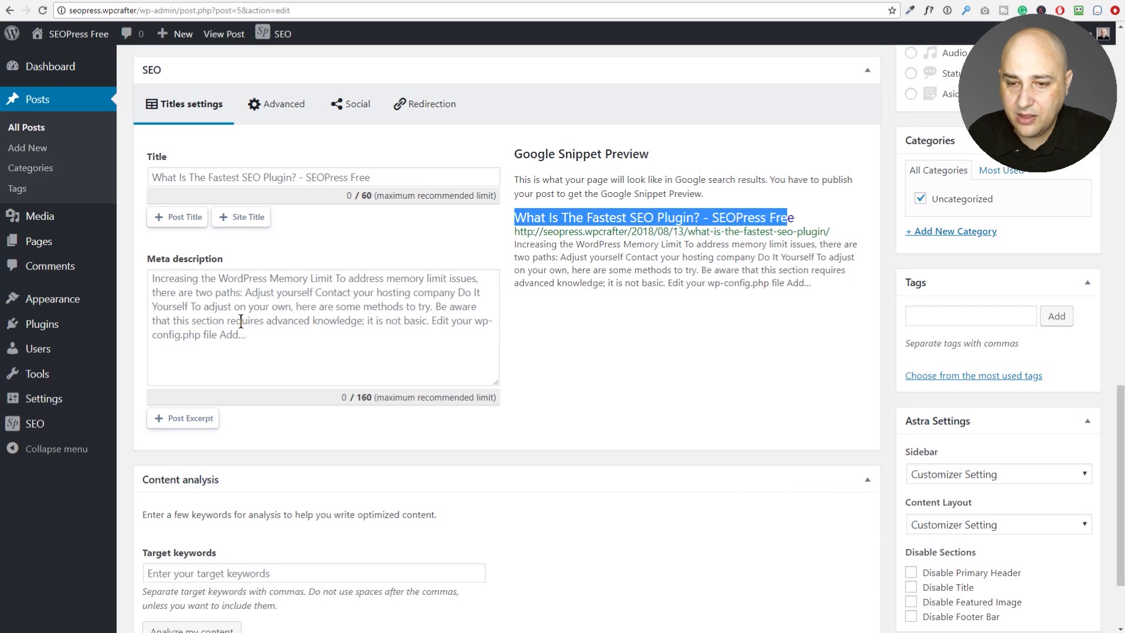
{"action": "left_click", "coordinate": [561, 278]}
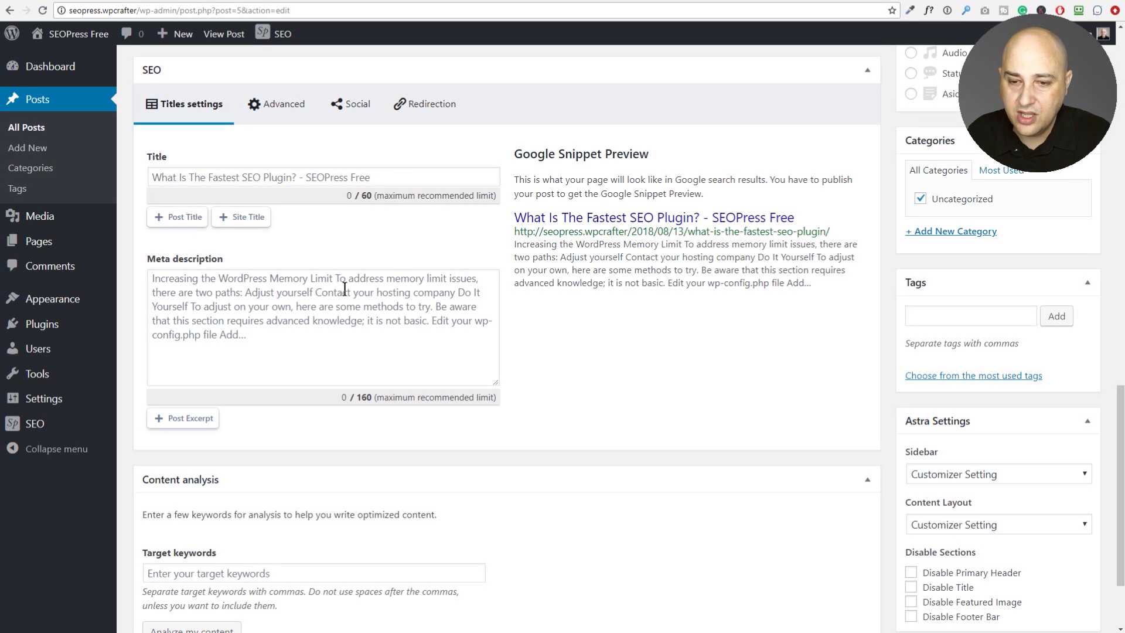
Compare the default meta description with the post's opening heading, highlighting "Increasing the WordPress Memory Limit" in the content
{"action": "left_click", "coordinate": [151, 276]}
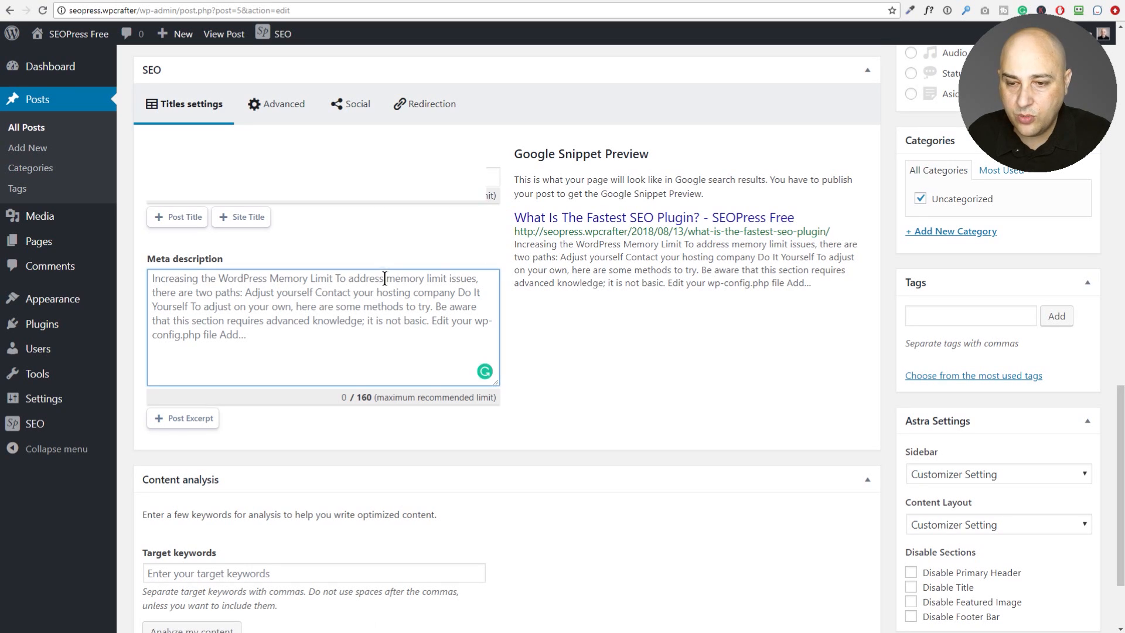
{"action": "scroll", "coordinate": [395, 337], "scroll_direction": "up", "scroll_amount": 15}
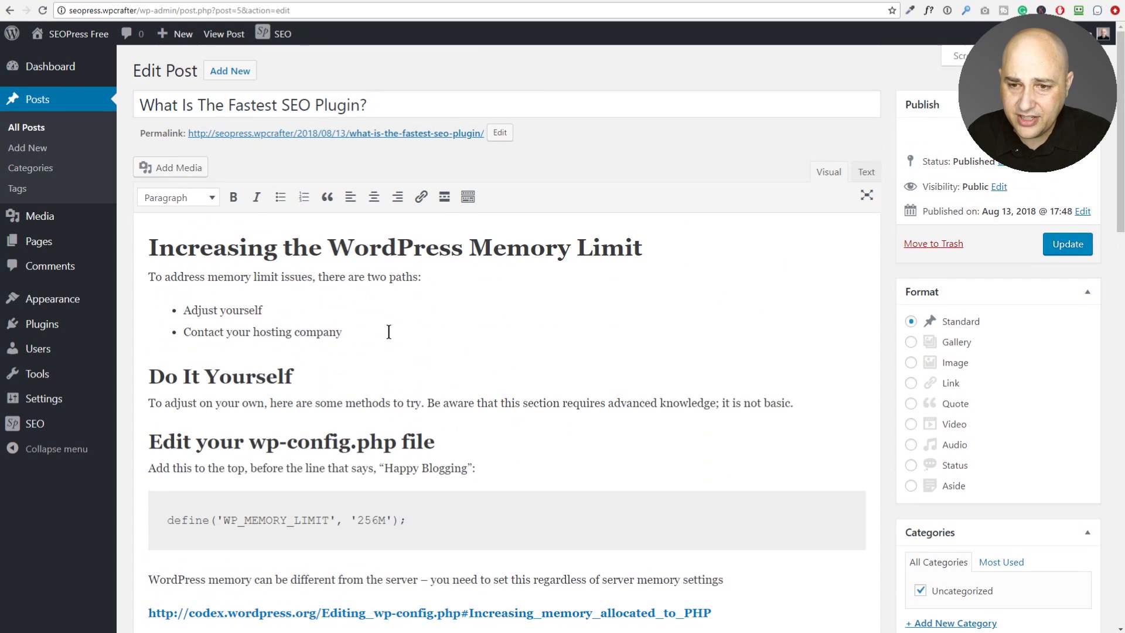
{"action": "left_click", "coordinate": [330, 247]}
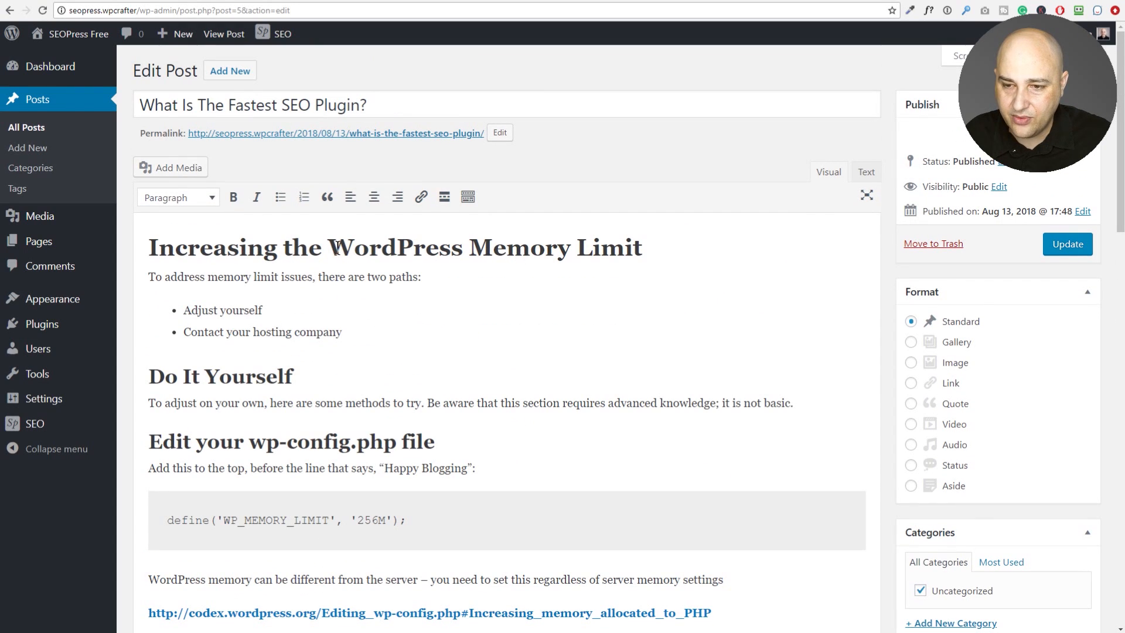
{"action": "double_click", "coordinate": [395, 244]}
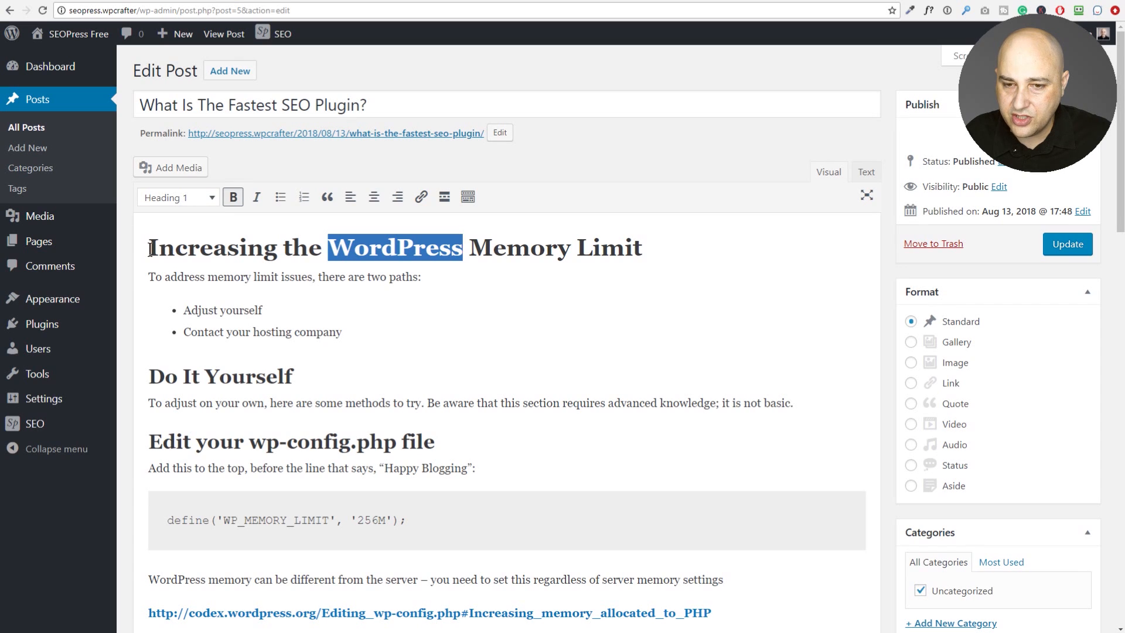
{"action": "left_click_drag", "start_coordinate": [150, 249], "coordinate": [647, 250]}
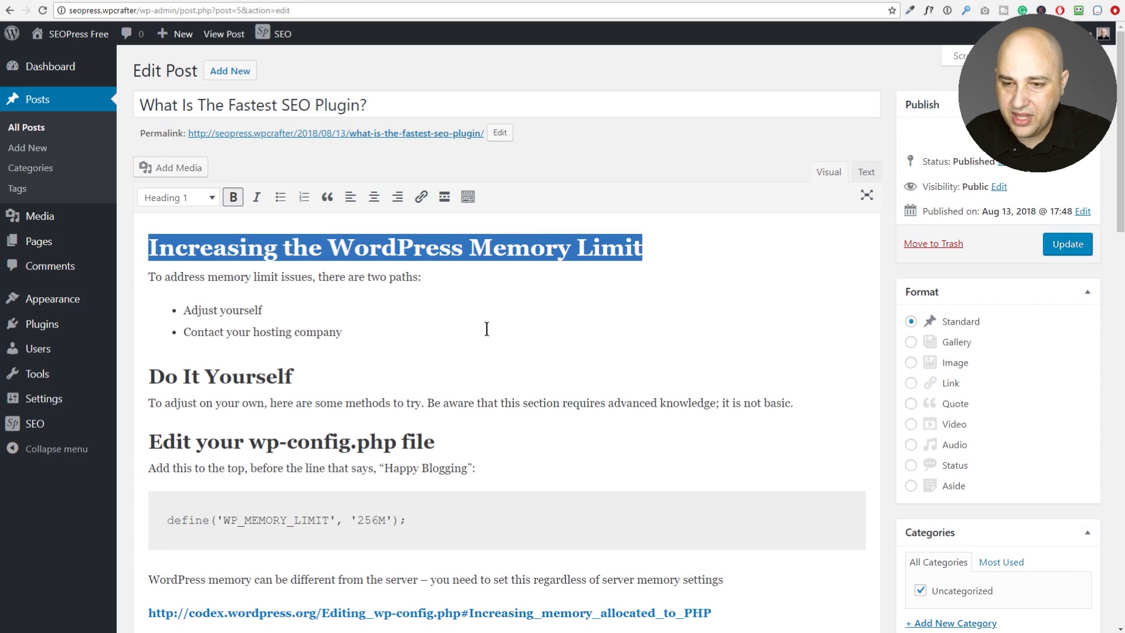
Return to the Google Snippet Preview and highlight its title and description text in turn
{"action": "scroll", "coordinate": [479, 333], "scroll_direction": "down", "scroll_amount": 3}
{"action": "scroll", "coordinate": [480, 333], "scroll_direction": "down", "scroll_amount": 15}
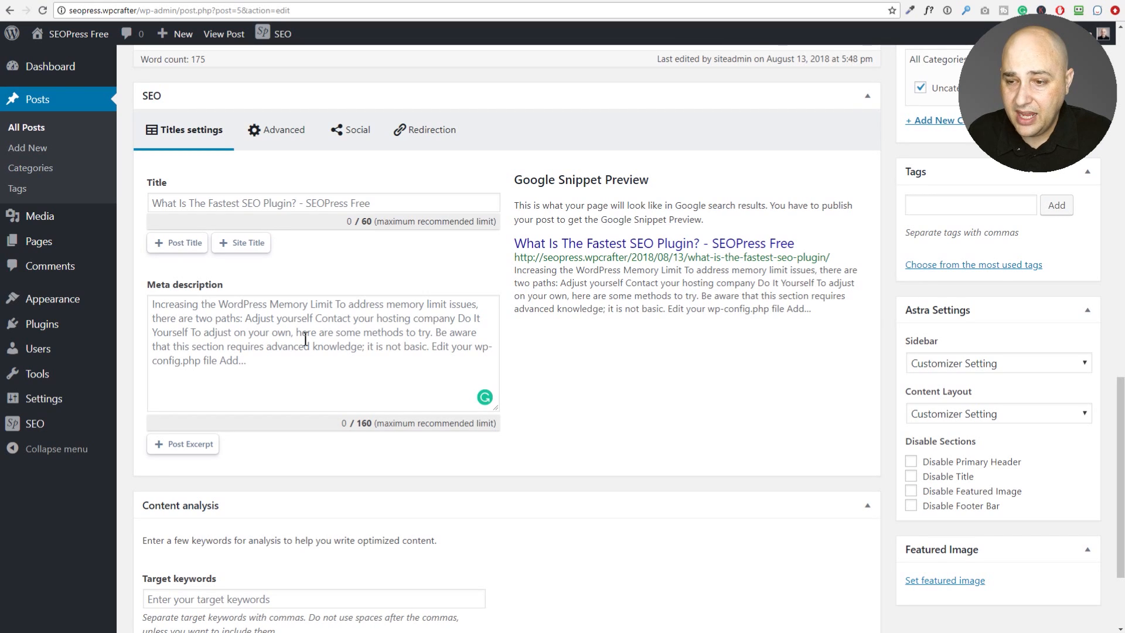
{"action": "left_click_drag", "start_coordinate": [515, 243], "coordinate": [749, 238]}
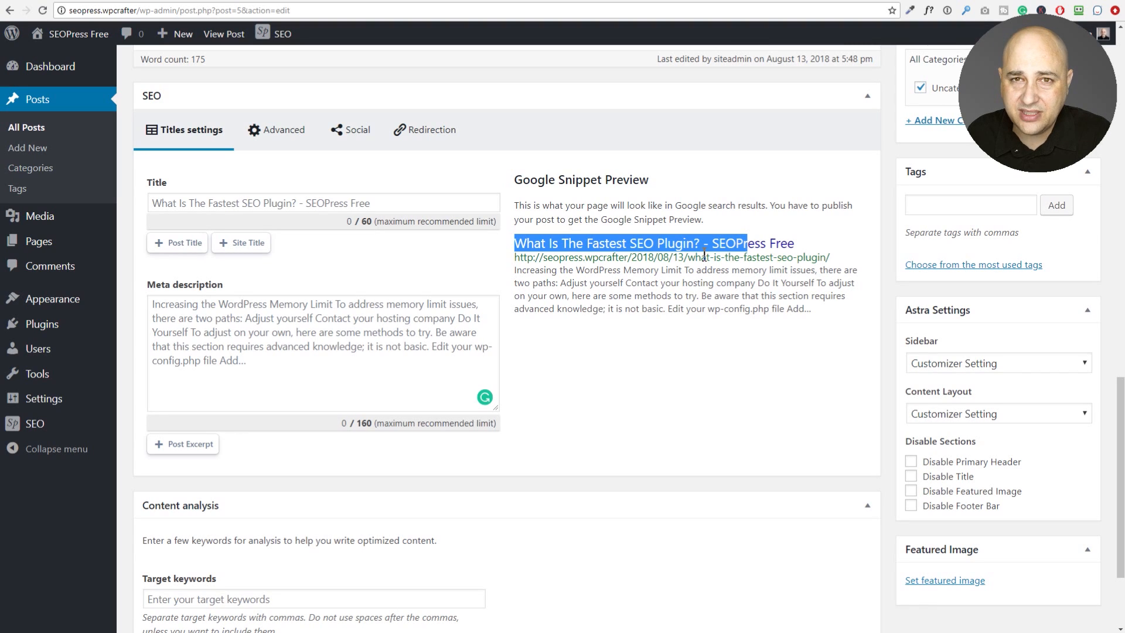
{"action": "left_click", "coordinate": [601, 294]}
{"action": "left_click_drag", "start_coordinate": [515, 269], "coordinate": [803, 308]}
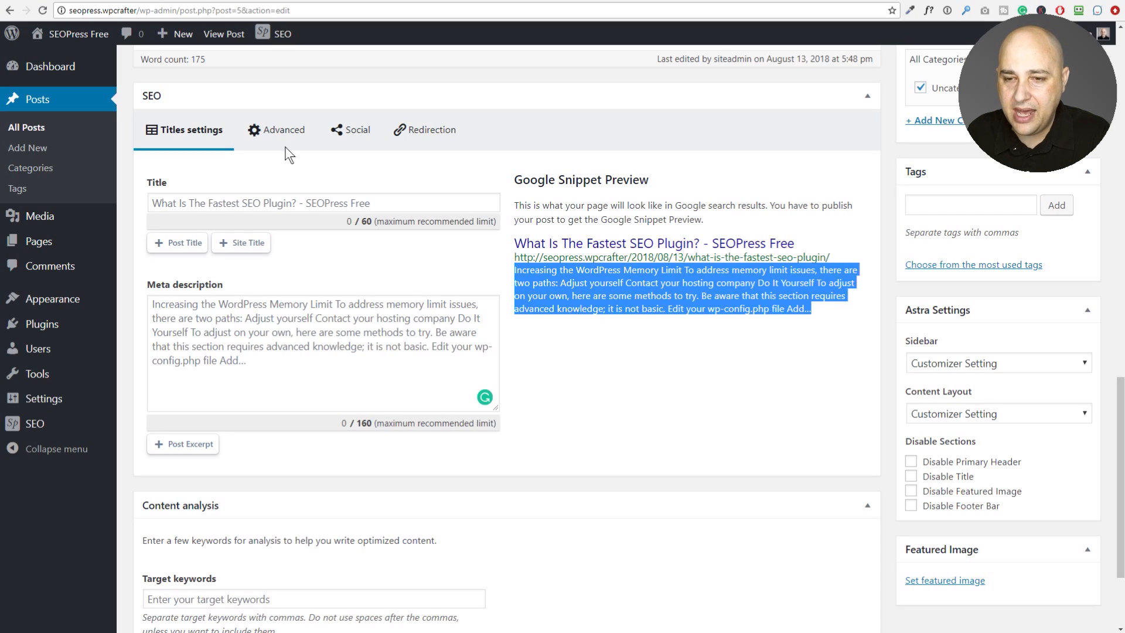
Review the post's advanced SEO settings, switching the noindex option on and off again
{"action": "left_click", "coordinate": [291, 132]}
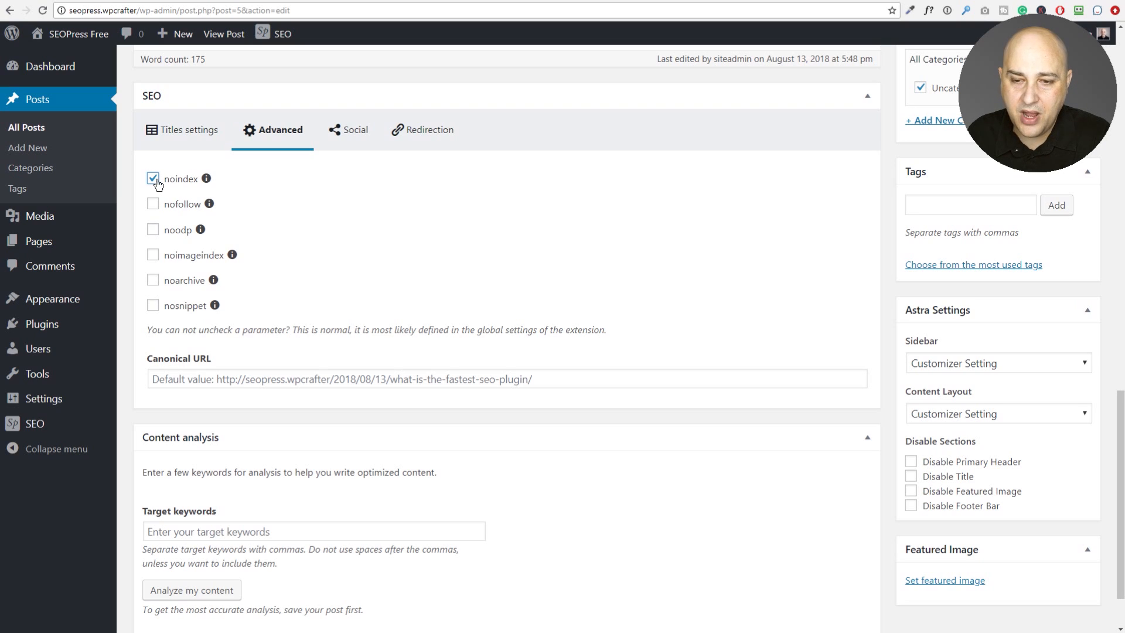
{"action": "left_click", "coordinate": [151, 179]}
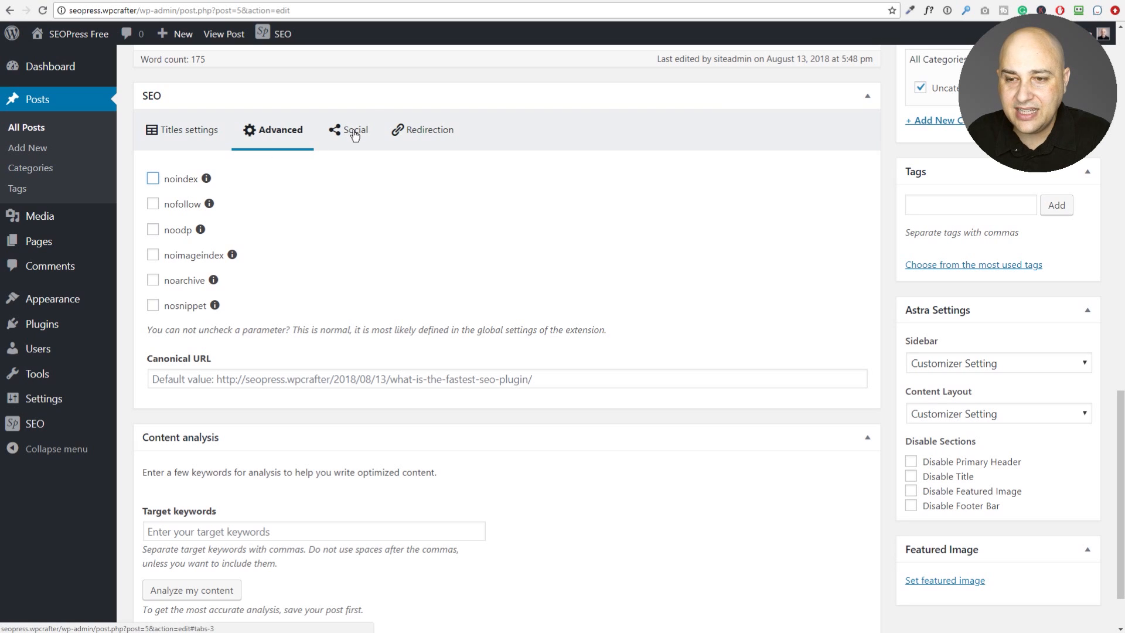
Compare the post's Facebook title and description fields with its general SEO title and meta description
{"action": "left_click", "coordinate": [354, 132]}
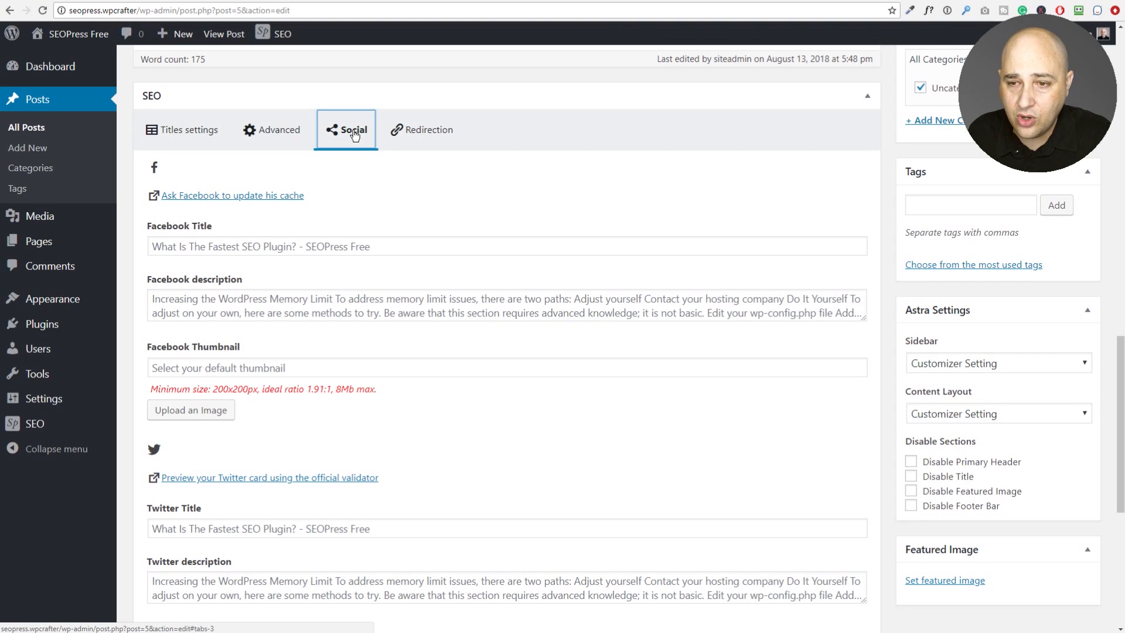
{"action": "left_click", "coordinate": [236, 240]}
{"action": "left_click", "coordinate": [204, 306]}
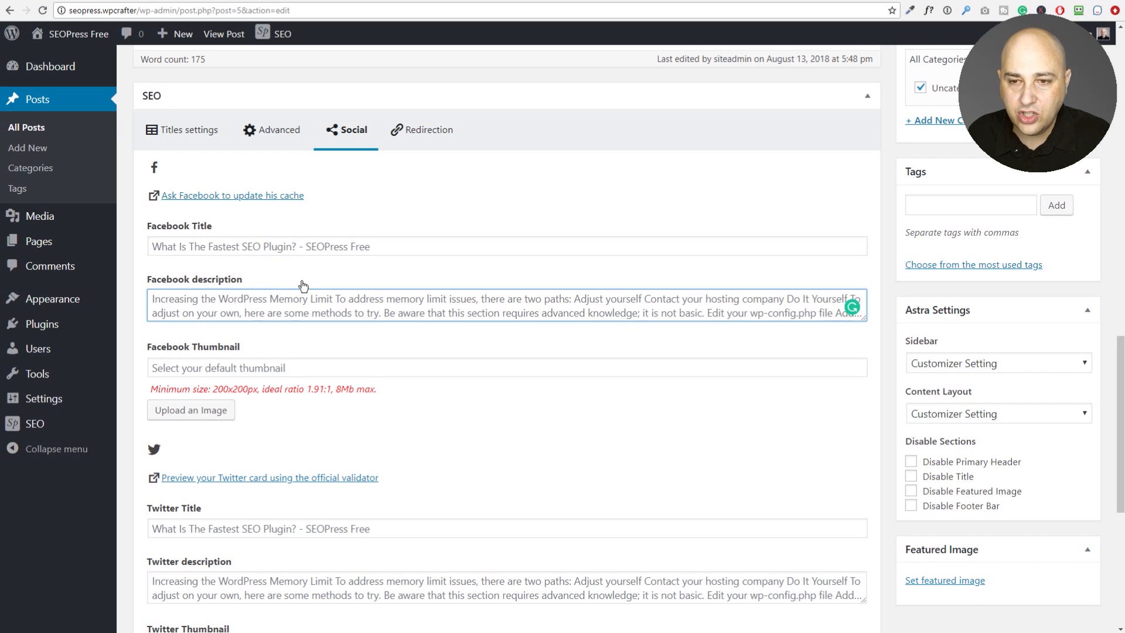
{"action": "left_click", "coordinate": [177, 132]}
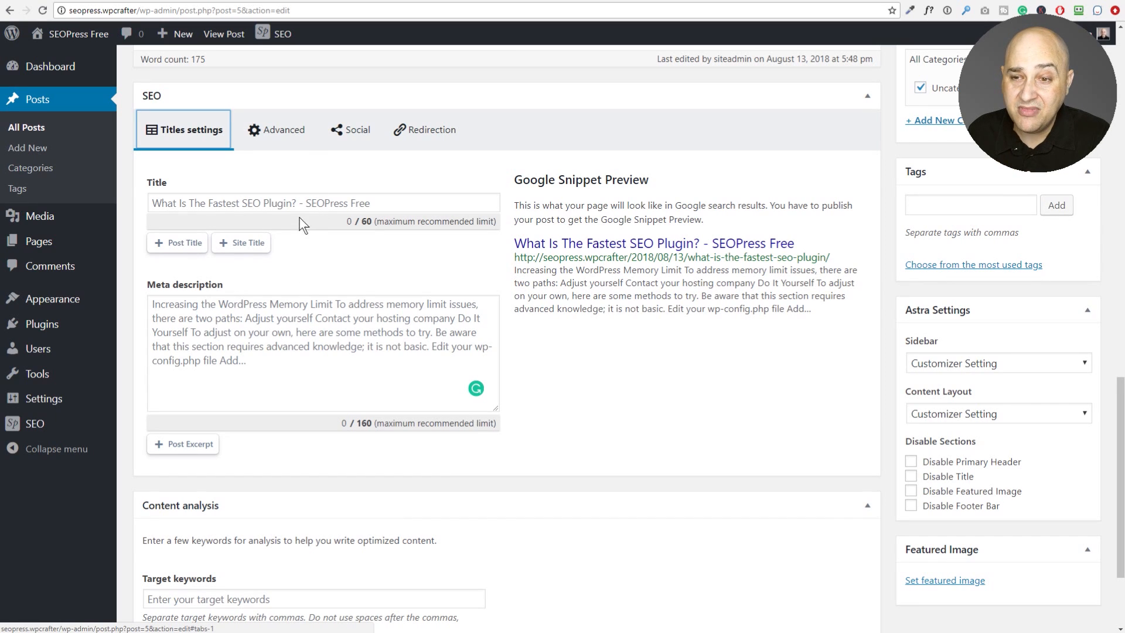
{"action": "left_click", "coordinate": [358, 130]}
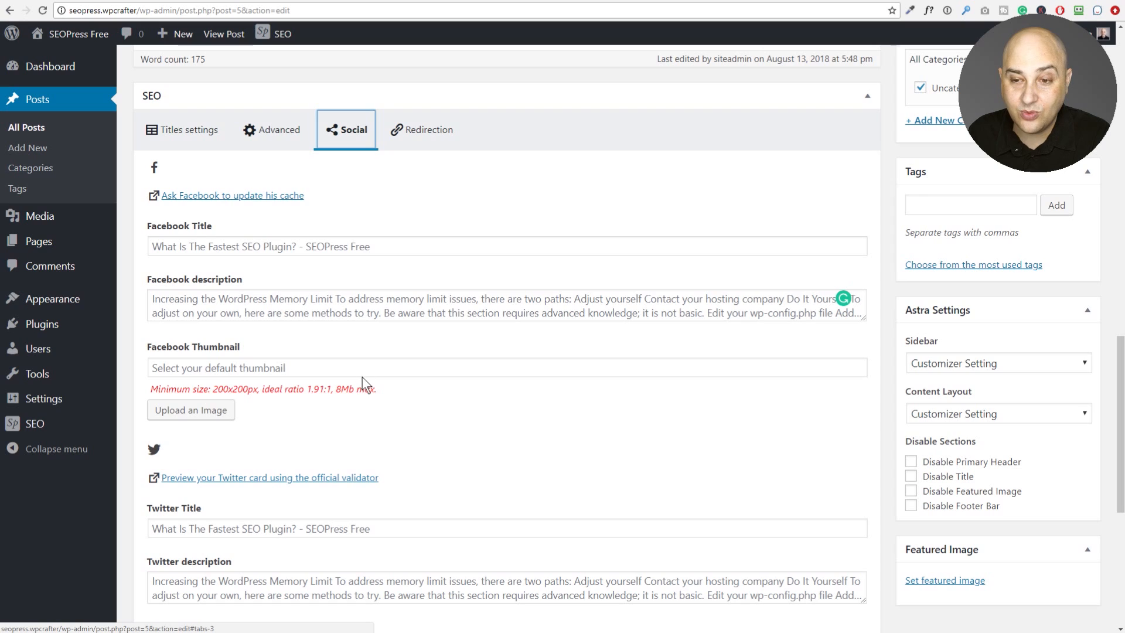
{"action": "left_click", "coordinate": [192, 130]}
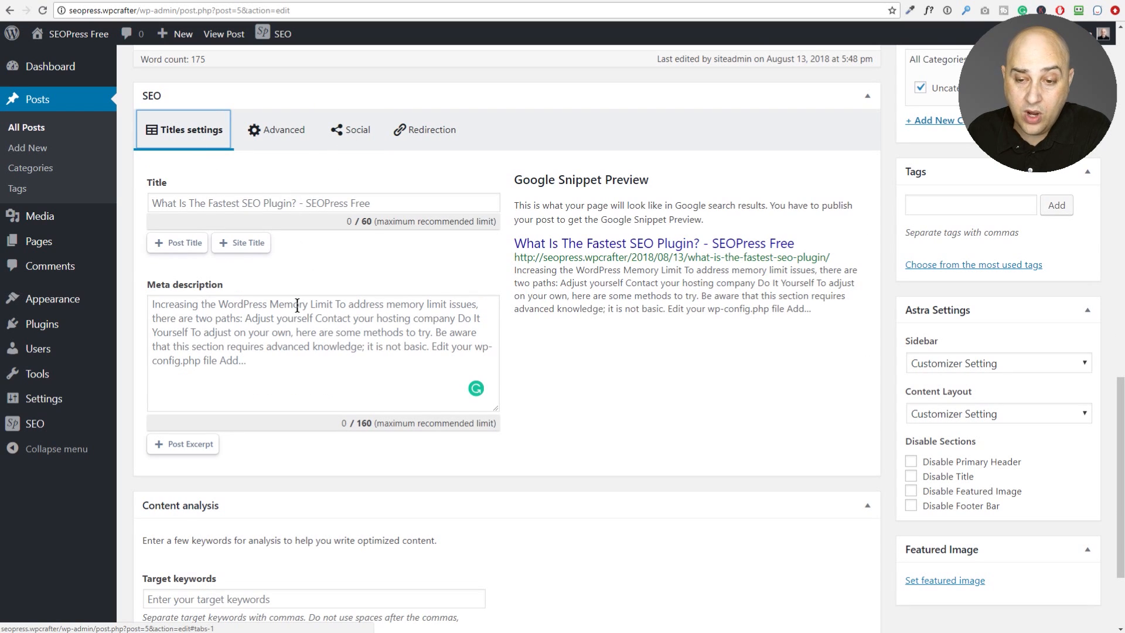
{"action": "left_click", "coordinate": [352, 140]}
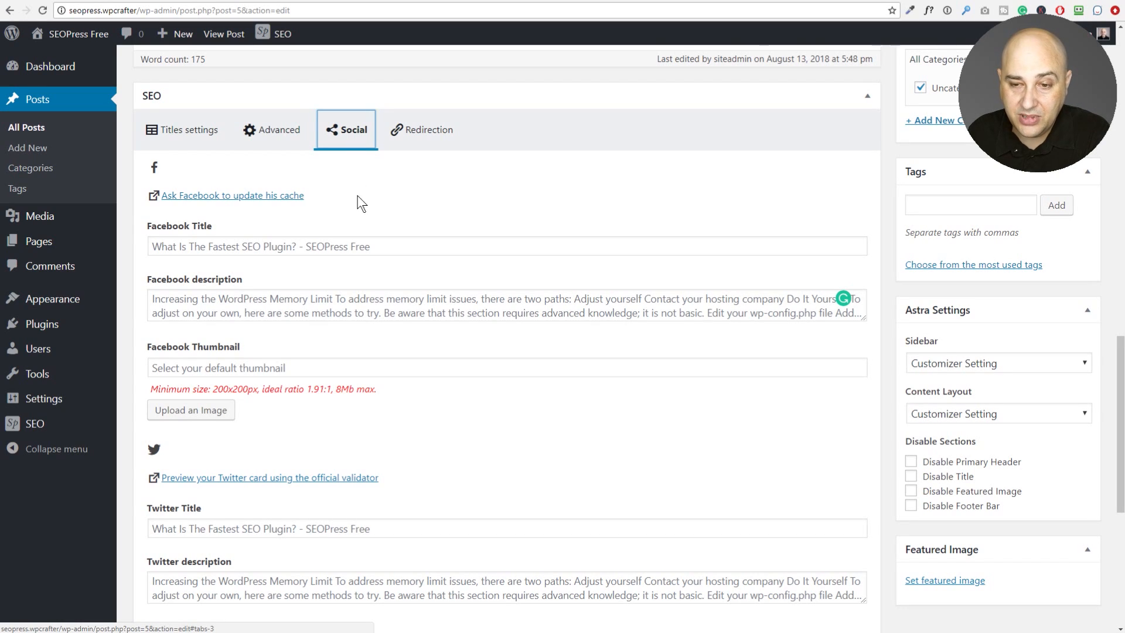
Review the post's Facebook thumbnail option and the Twitter title, description and thumbnail fields
{"action": "scroll", "coordinate": [309, 291], "scroll_direction": "down", "scroll_amount": 1}
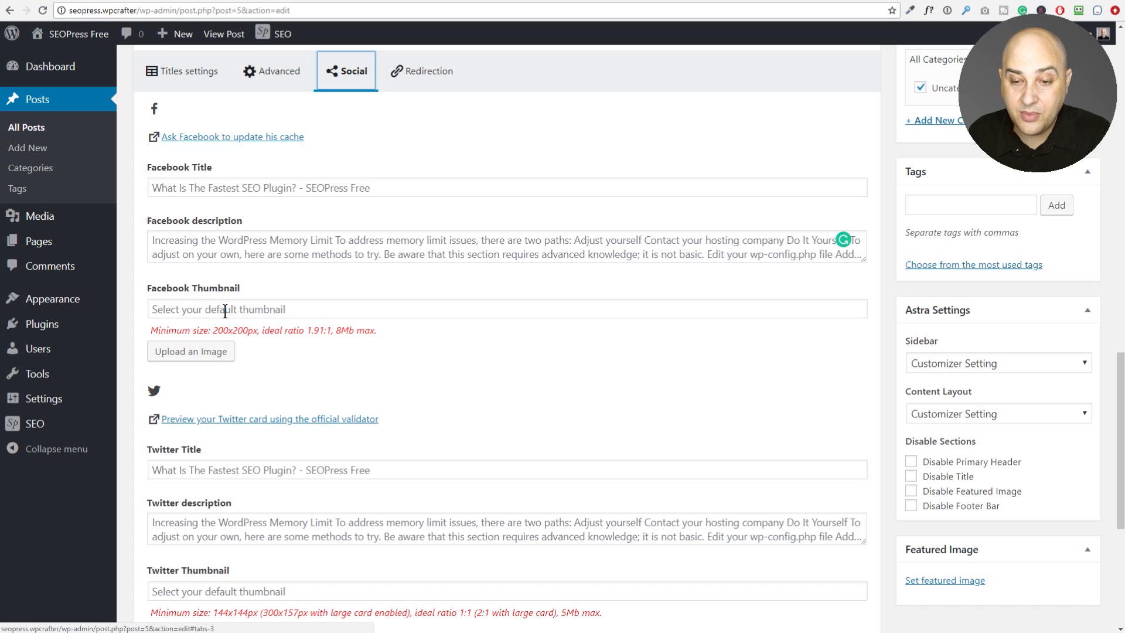
{"action": "scroll", "coordinate": [334, 287], "scroll_direction": "down", "scroll_amount": 3}
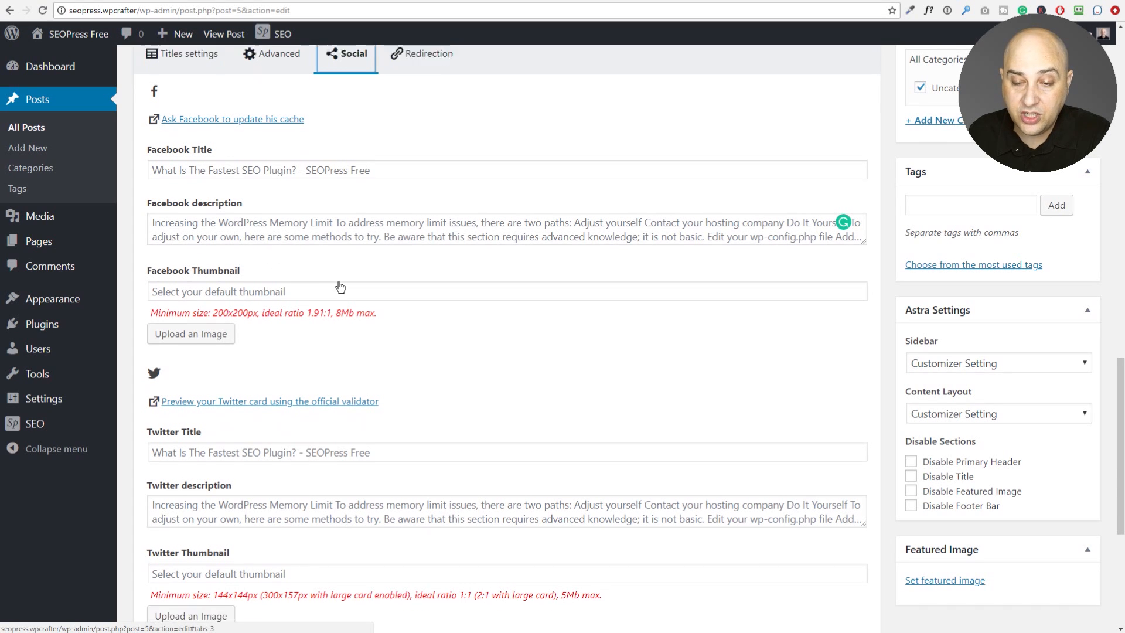
{"action": "scroll", "coordinate": [333, 322], "scroll_direction": "down", "scroll_amount": 1}
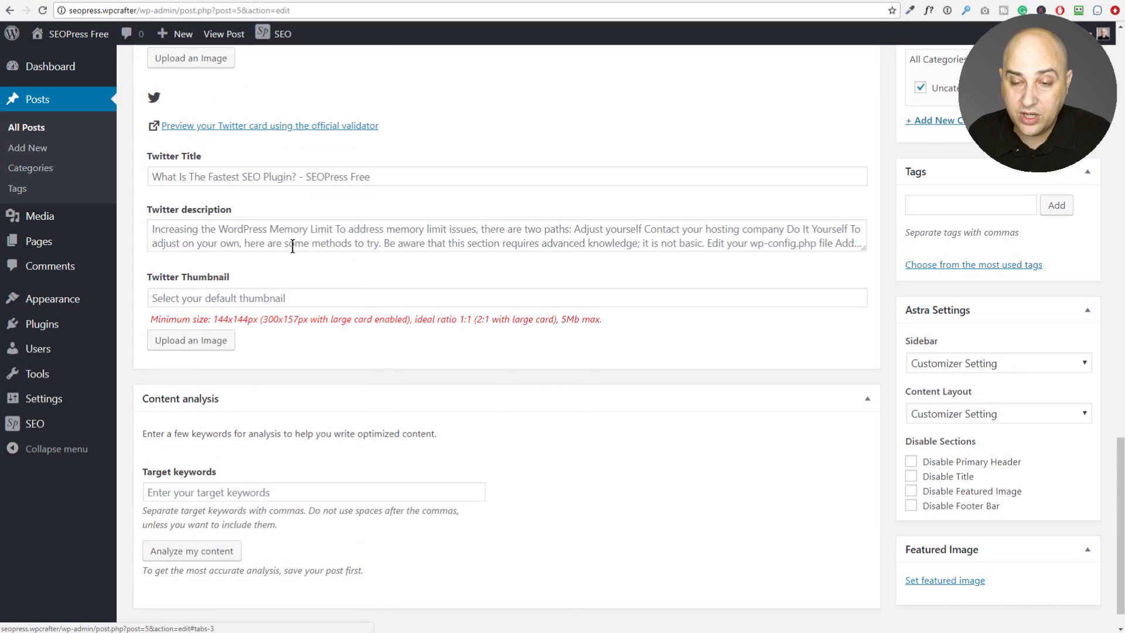
{"action": "scroll", "coordinate": [325, 258], "scroll_direction": "up", "scroll_amount": 6}
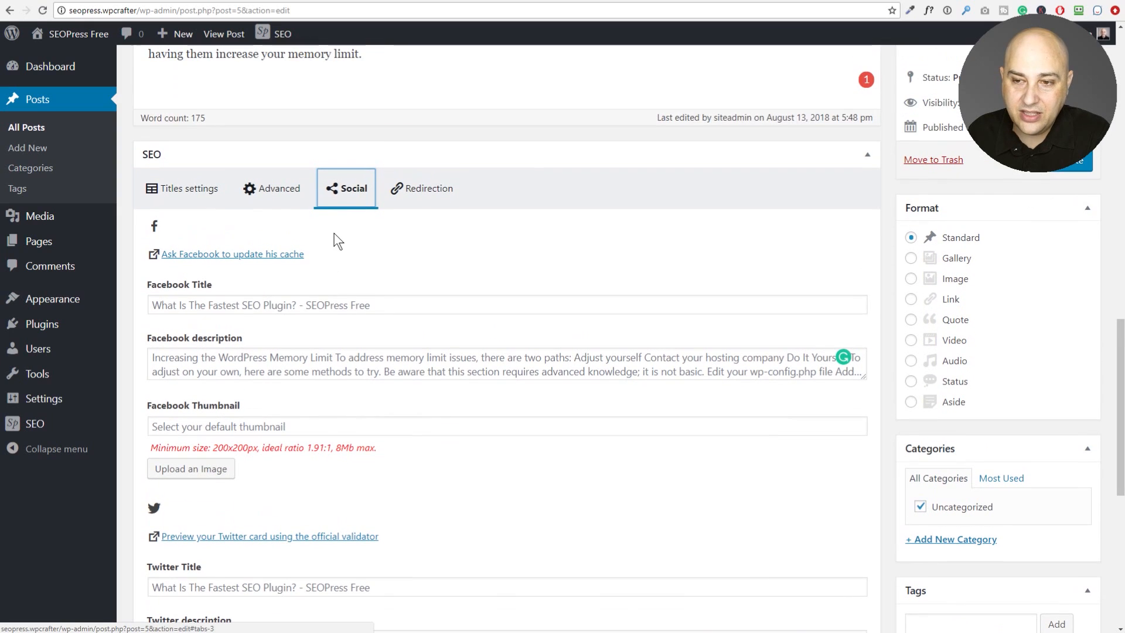
Enable the 301 redirection for the post and place the cursor in the empty new URL field
{"action": "left_click", "coordinate": [425, 191]}
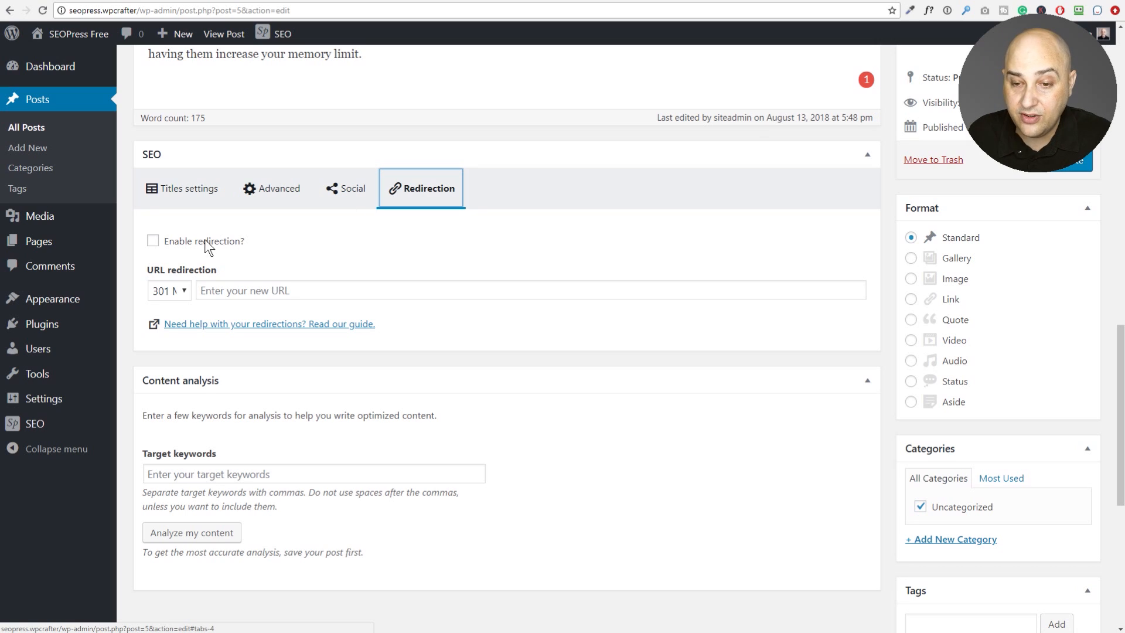
{"action": "left_click", "coordinate": [184, 242]}
{"action": "left_click", "coordinate": [222, 292]}
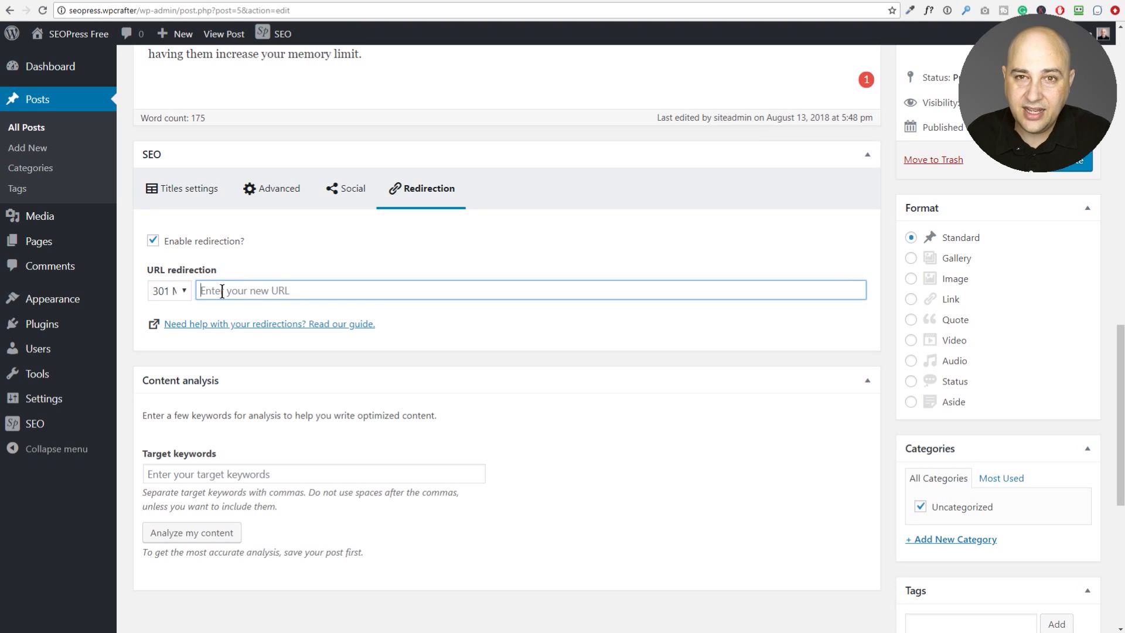
{"action": "scroll", "coordinate": [222, 291], "scroll_direction": "down", "scroll_amount": 2}
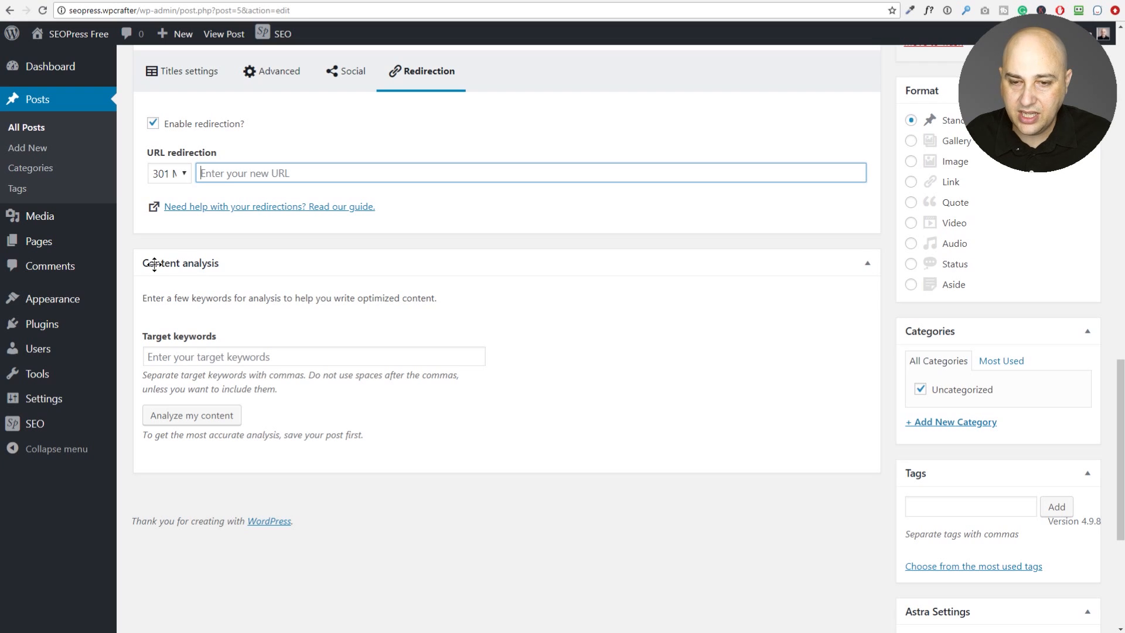
{"action": "left_click", "coordinate": [198, 356]}
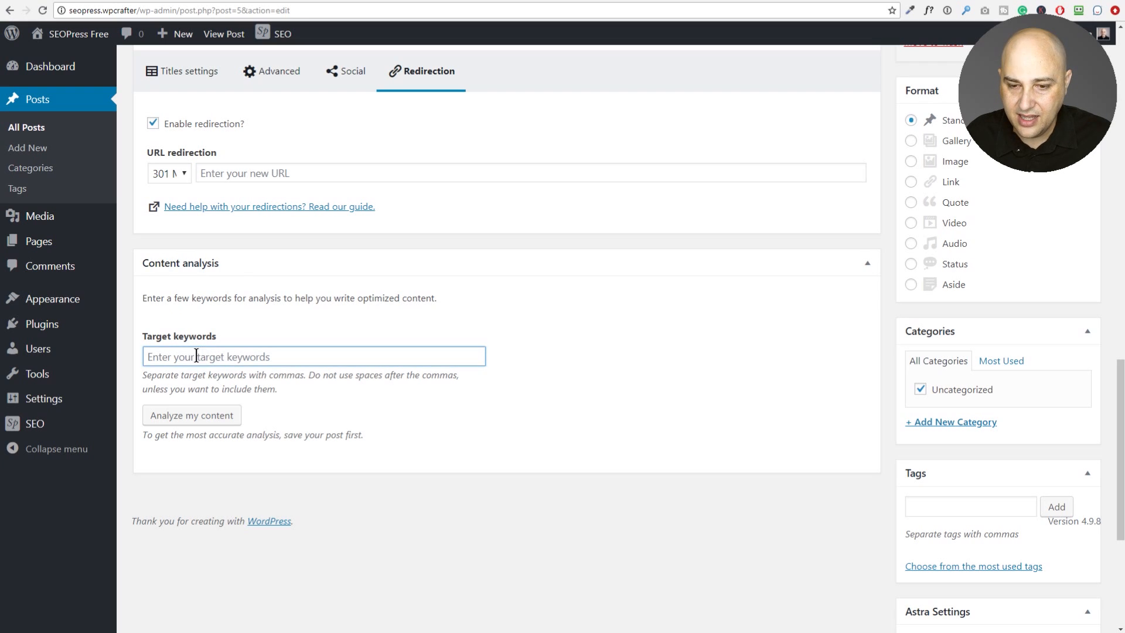
{"action": "right_click", "coordinate": [165, 360]}
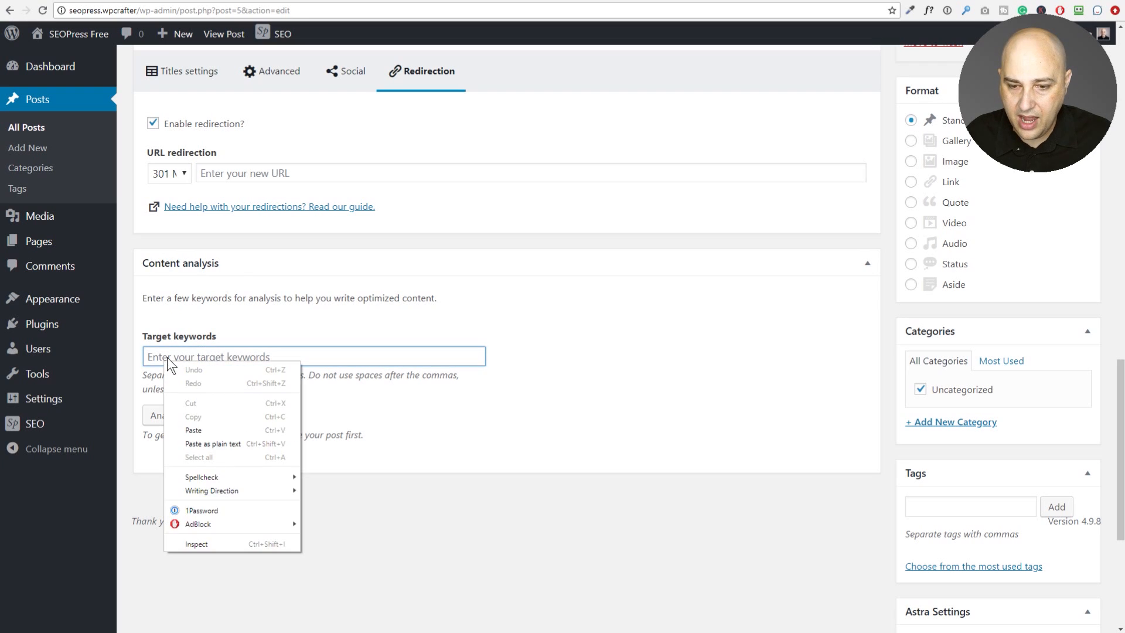
{"action": "left_click", "coordinate": [202, 431]}
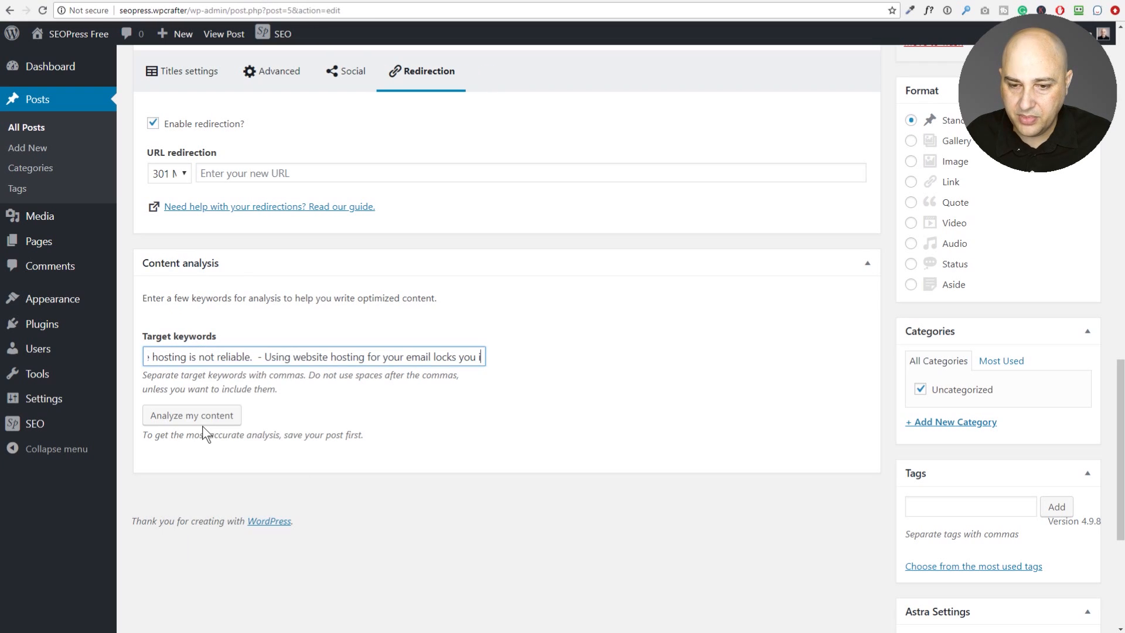
{"action": "triple_click", "coordinate": [271, 356]}
{"action": "key", "text": "BackSpace"}
Copy "WordPress Memory Limit" from the post's opening heading and paste it as the content analysis target keyword
{"action": "scroll", "coordinate": [317, 362], "scroll_direction": "up", "scroll_amount": 10}
{"action": "scroll", "coordinate": [317, 362], "scroll_direction": "up", "scroll_amount": 6}
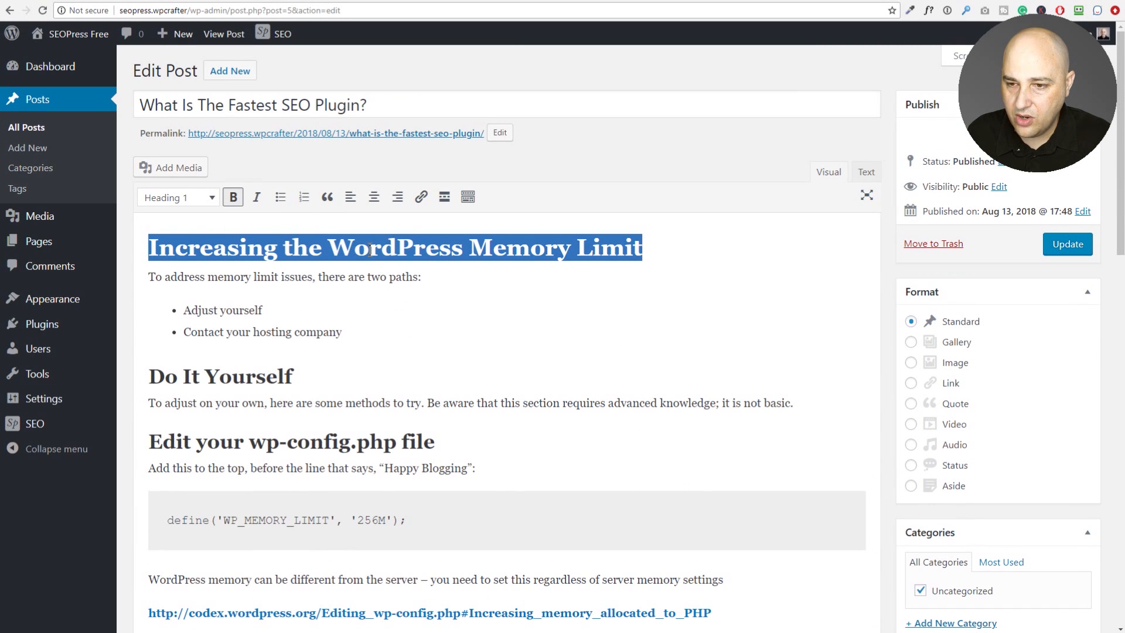
{"action": "left_click_drag", "start_coordinate": [328, 249], "coordinate": [658, 249]}
{"action": "right_click", "coordinate": [591, 252]}
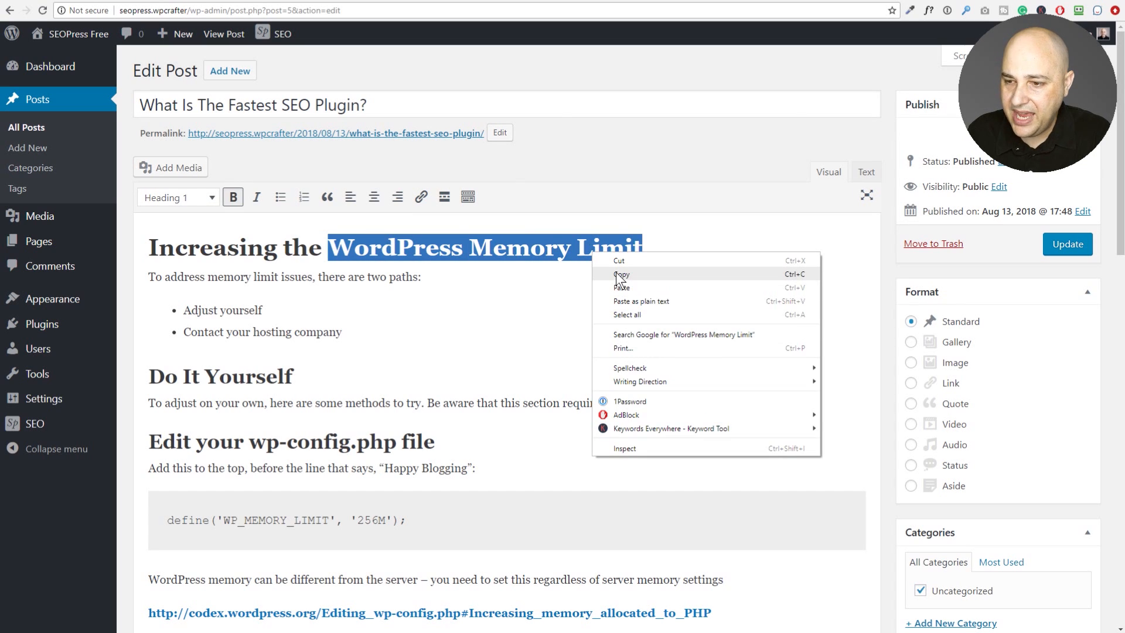
{"action": "left_click", "coordinate": [618, 275]}
{"action": "scroll", "coordinate": [449, 334], "scroll_direction": "down", "scroll_amount": 7}
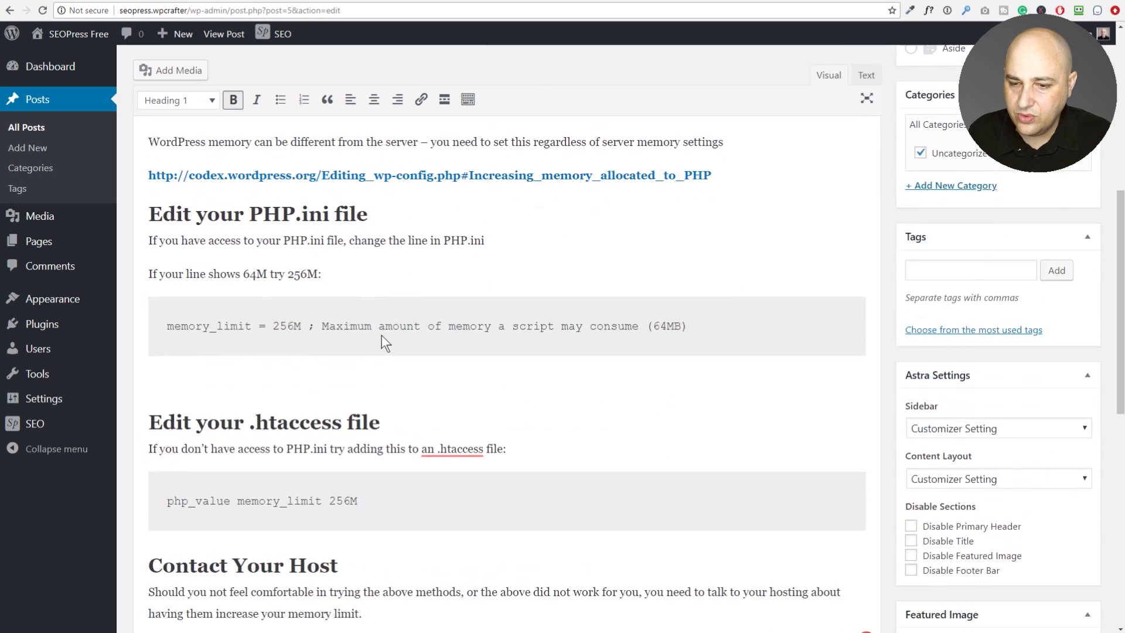
{"action": "scroll", "coordinate": [384, 342], "scroll_direction": "down", "scroll_amount": 5}
{"action": "left_click", "coordinate": [190, 454]}
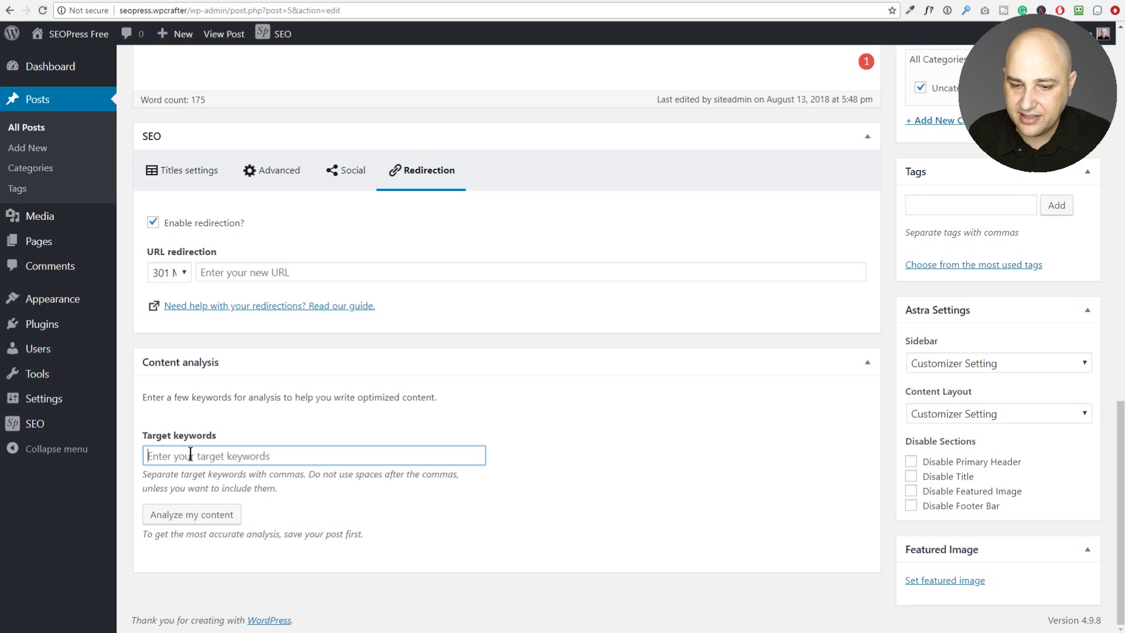
{"action": "right_click", "coordinate": [191, 455]}
{"action": "left_click", "coordinate": [234, 530]}
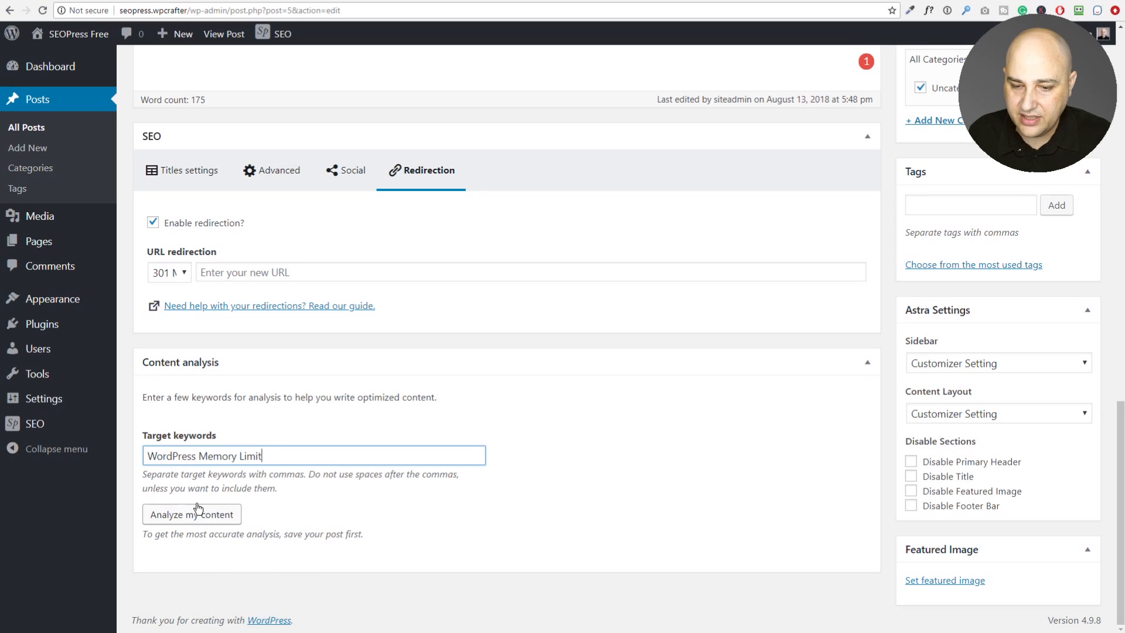
Run the content analysis for the target keyword and update the post
{"action": "left_click", "coordinate": [199, 513]}
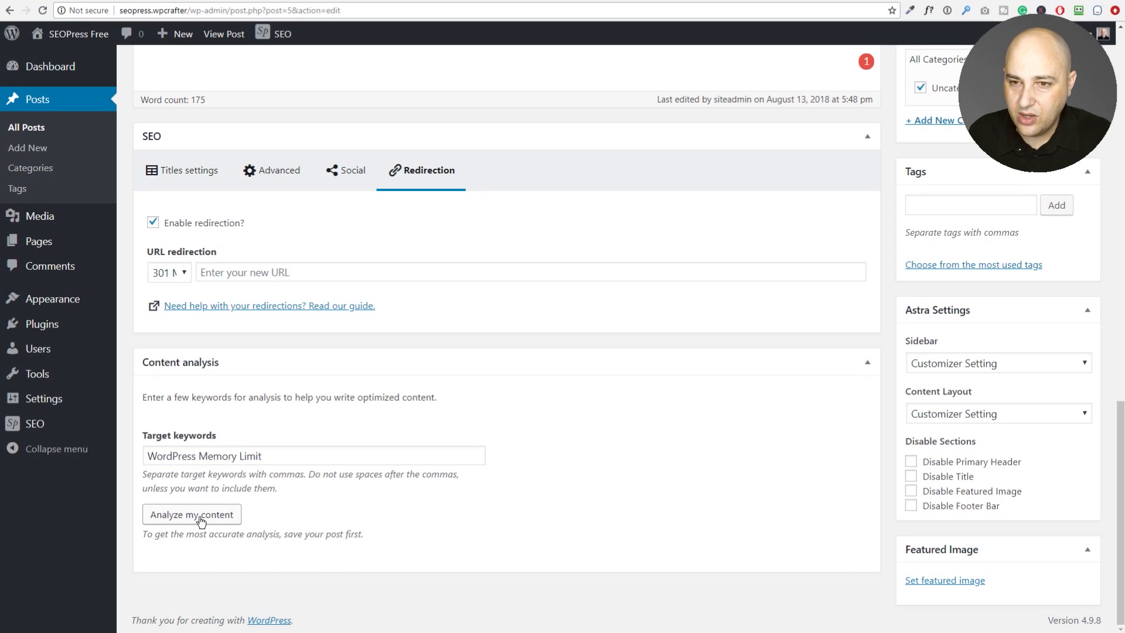
{"action": "left_click", "coordinate": [199, 518]}
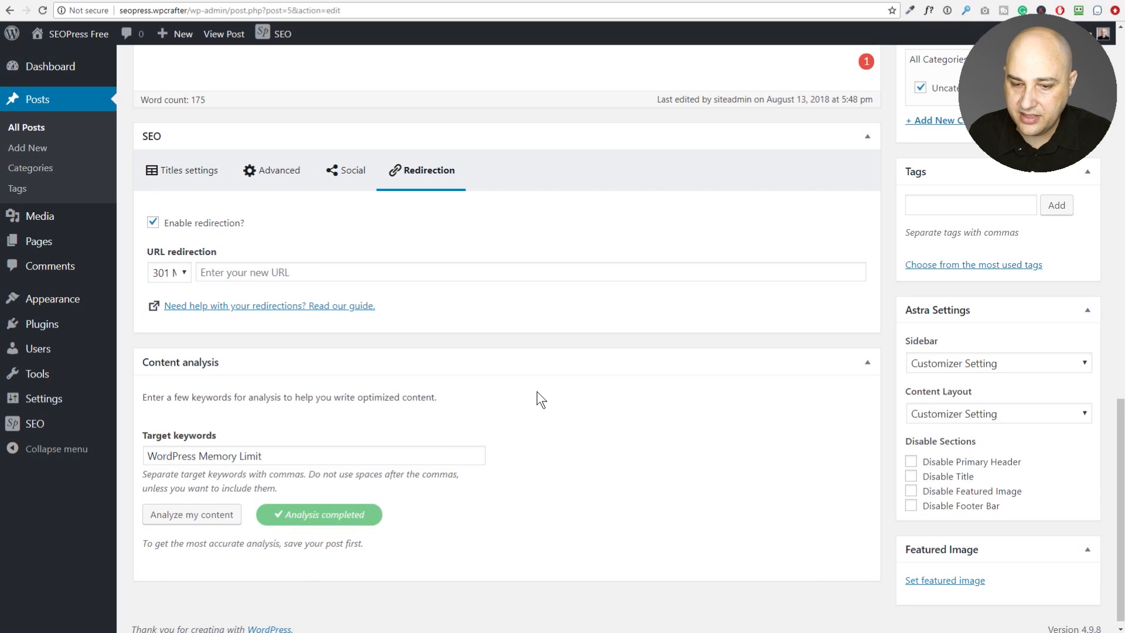
{"action": "scroll", "coordinate": [623, 359], "scroll_direction": "up", "scroll_amount": 14}
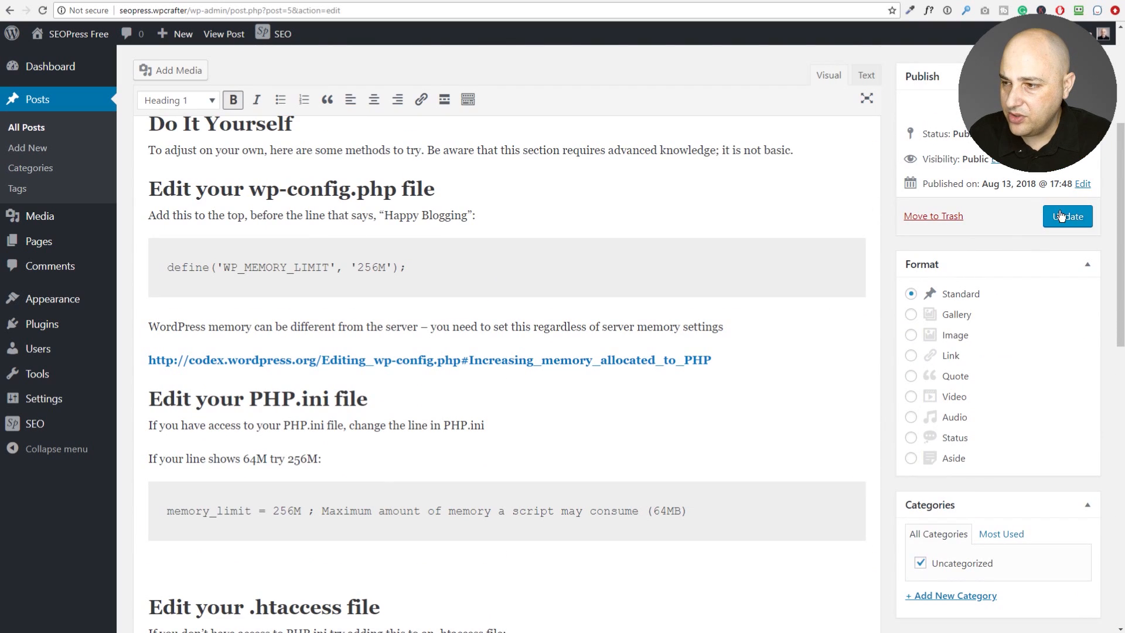
{"action": "left_click", "coordinate": [1062, 216]}
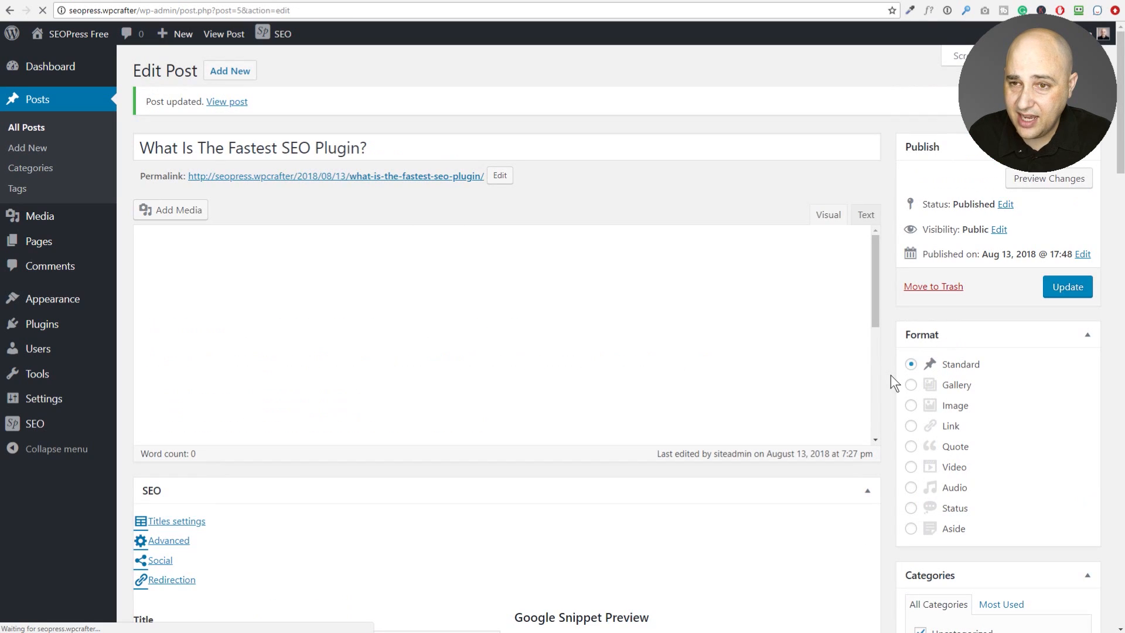
Review the content analysis optimization checks, highlighting the text from the word counter through the H3 heading section
{"action": "scroll", "coordinate": [891, 376], "scroll_direction": "down", "scroll_amount": 15}
{"action": "scroll", "coordinate": [708, 396], "scroll_direction": "down", "scroll_amount": 4}
{"action": "scroll", "coordinate": [617, 376], "scroll_direction": "up", "scroll_amount": 1}
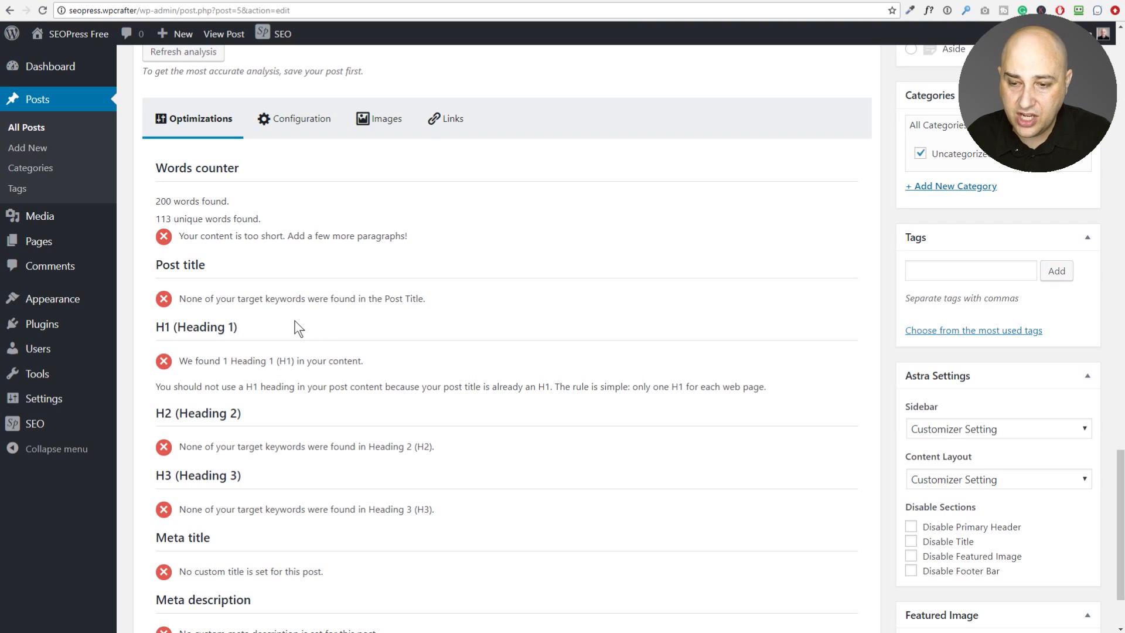
{"action": "left_click_drag", "start_coordinate": [151, 199], "coordinate": [320, 478]}
{"action": "scroll", "coordinate": [317, 433], "scroll_direction": "down", "scroll_amount": 2}
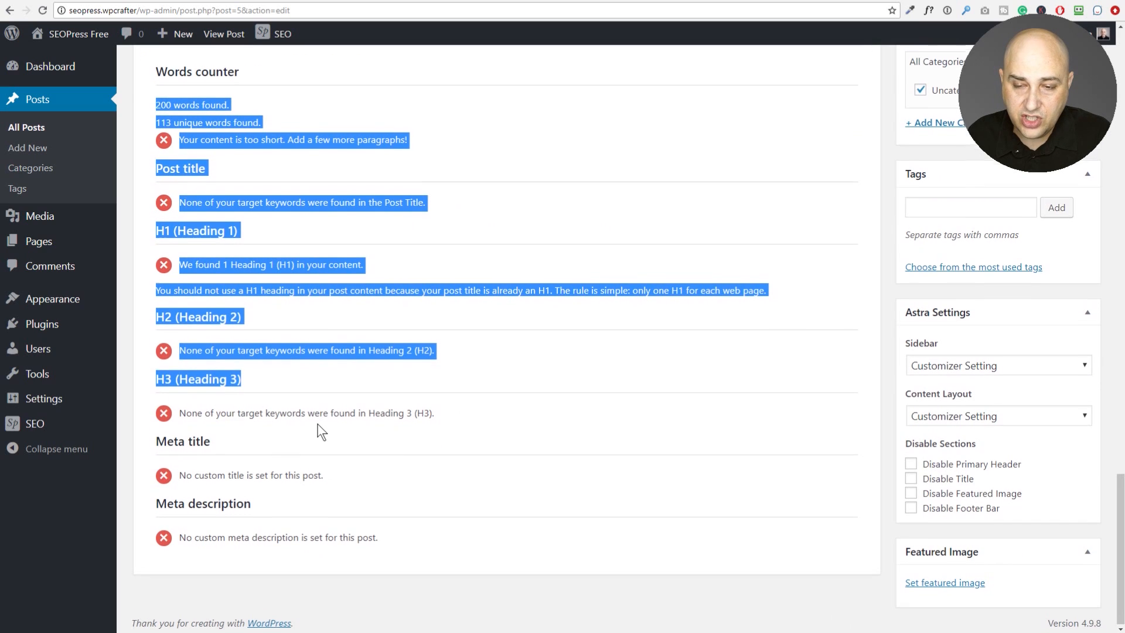
{"action": "scroll", "coordinate": [318, 432], "scroll_direction": "up", "scroll_amount": 5}
{"action": "left_click", "coordinate": [285, 312]}
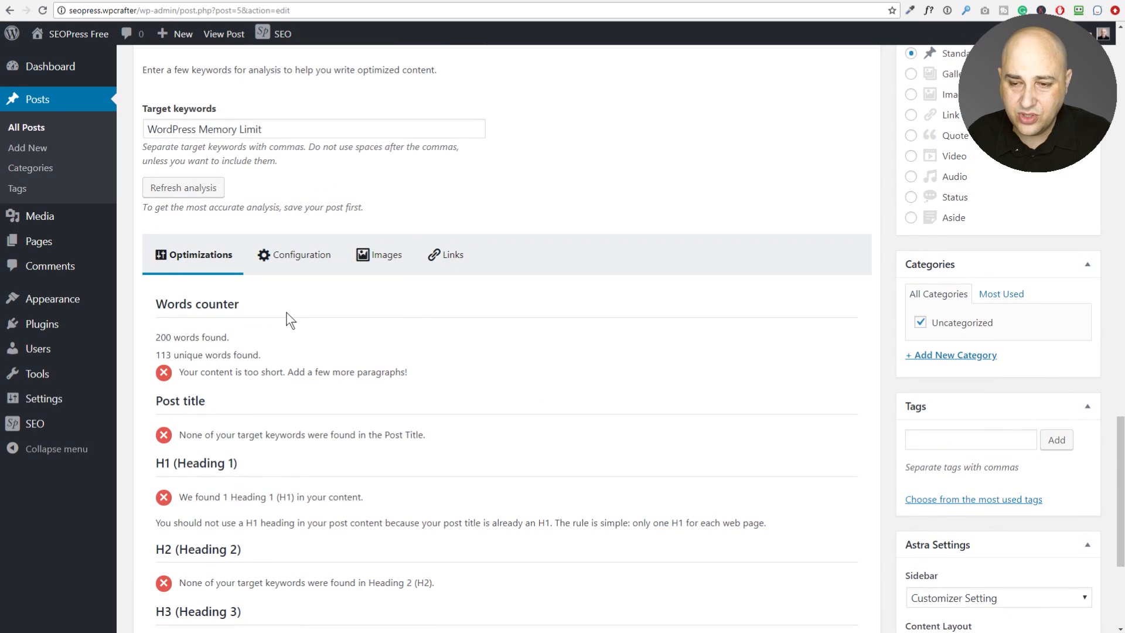
Open the content analysis configuration results and highlight the list of robots checks
{"action": "left_click", "coordinate": [290, 261]}
{"action": "left_click", "coordinate": [155, 301]}
{"action": "left_click_drag", "start_coordinate": [157, 307], "coordinate": [472, 452]}
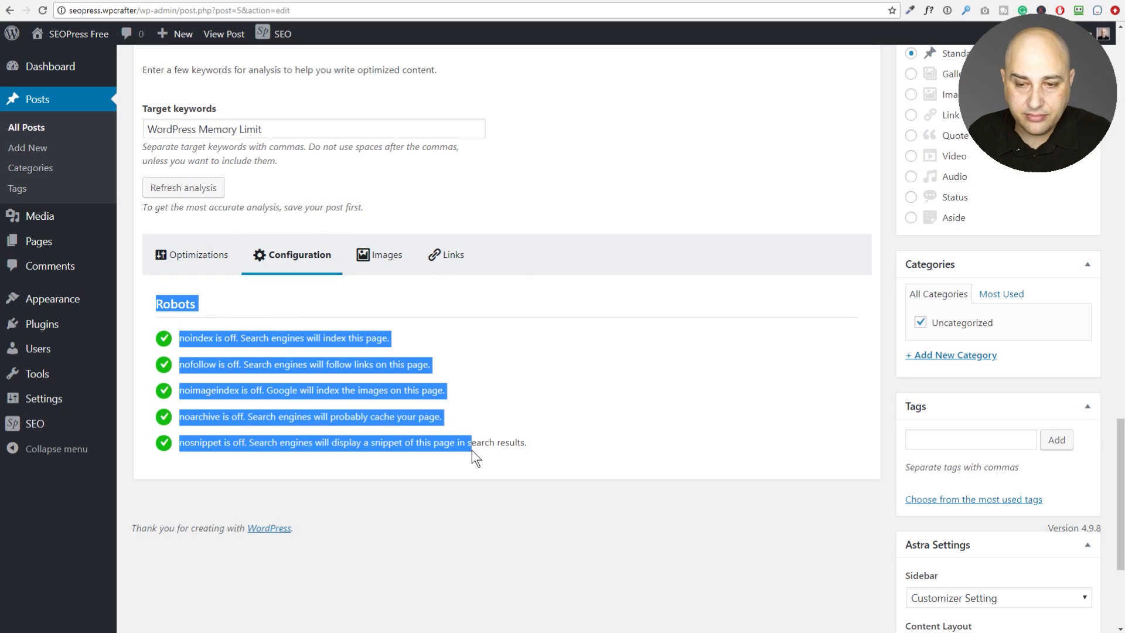
Check the content analysis image results, highlighting the message about alternative tags
{"action": "left_click", "coordinate": [368, 264]}
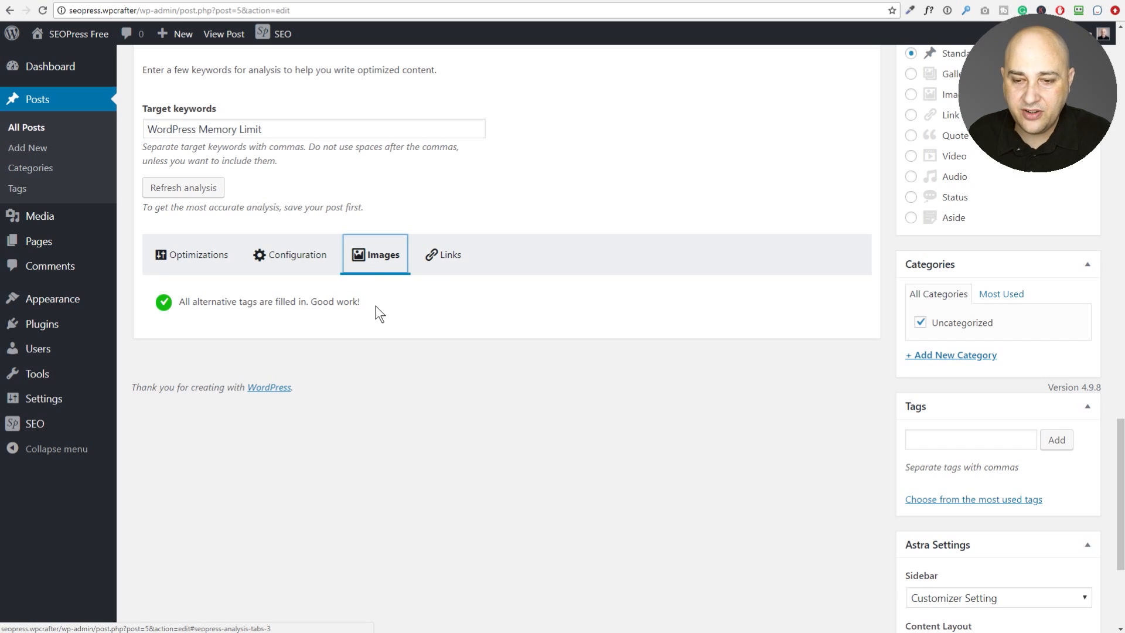
{"action": "left_click_drag", "start_coordinate": [362, 302], "coordinate": [190, 301]}
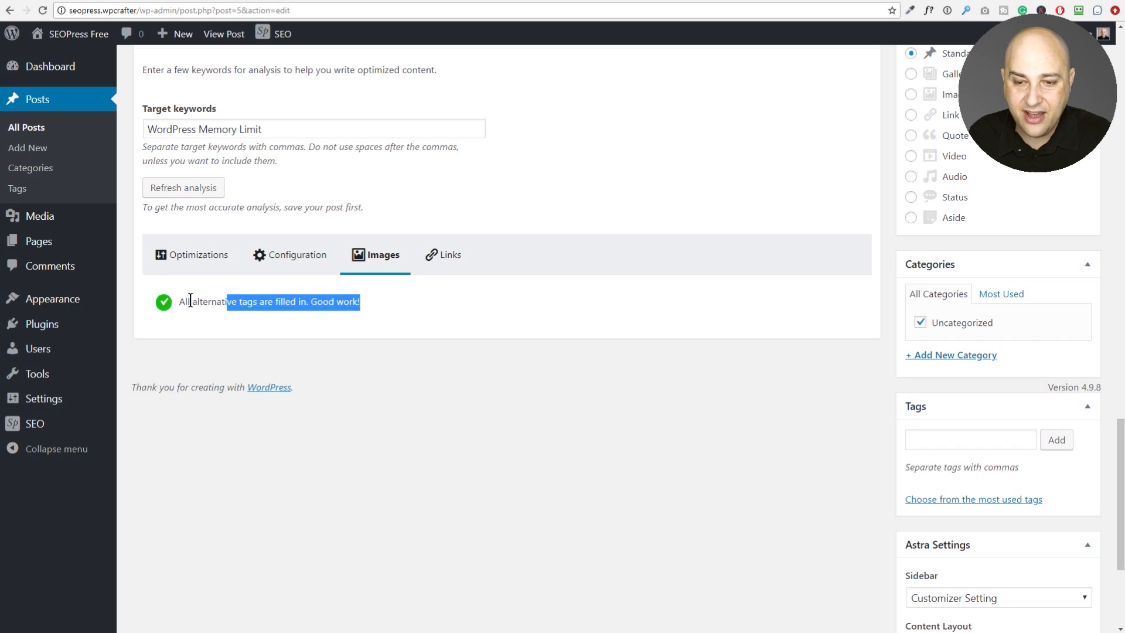
{"action": "left_click", "coordinate": [248, 304]}
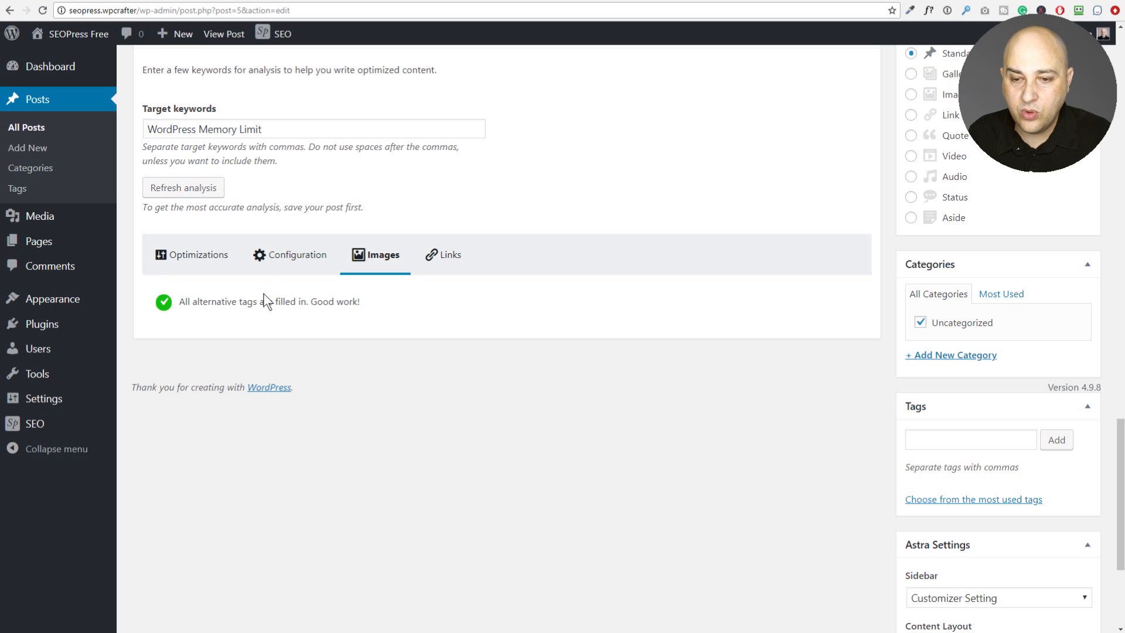
Check the content analysis nofollow link results and return to the post's SEO title settings
{"action": "left_click", "coordinate": [439, 264]}
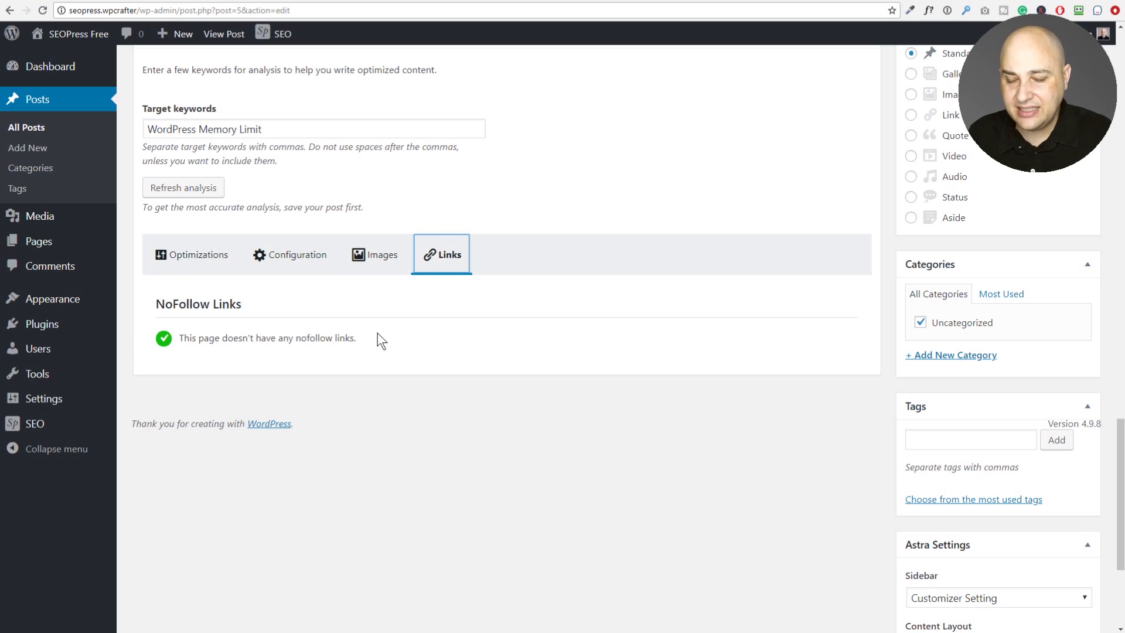
{"action": "scroll", "coordinate": [381, 335], "scroll_direction": "up", "scroll_amount": 4}
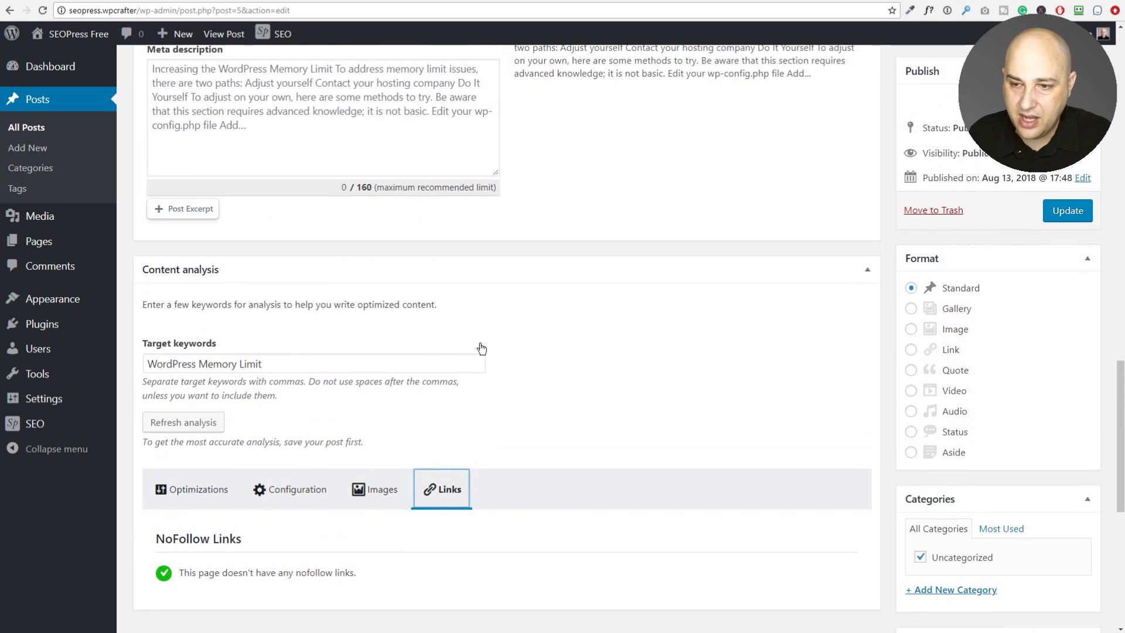
{"action": "scroll", "coordinate": [539, 343], "scroll_direction": "up", "scroll_amount": 5}
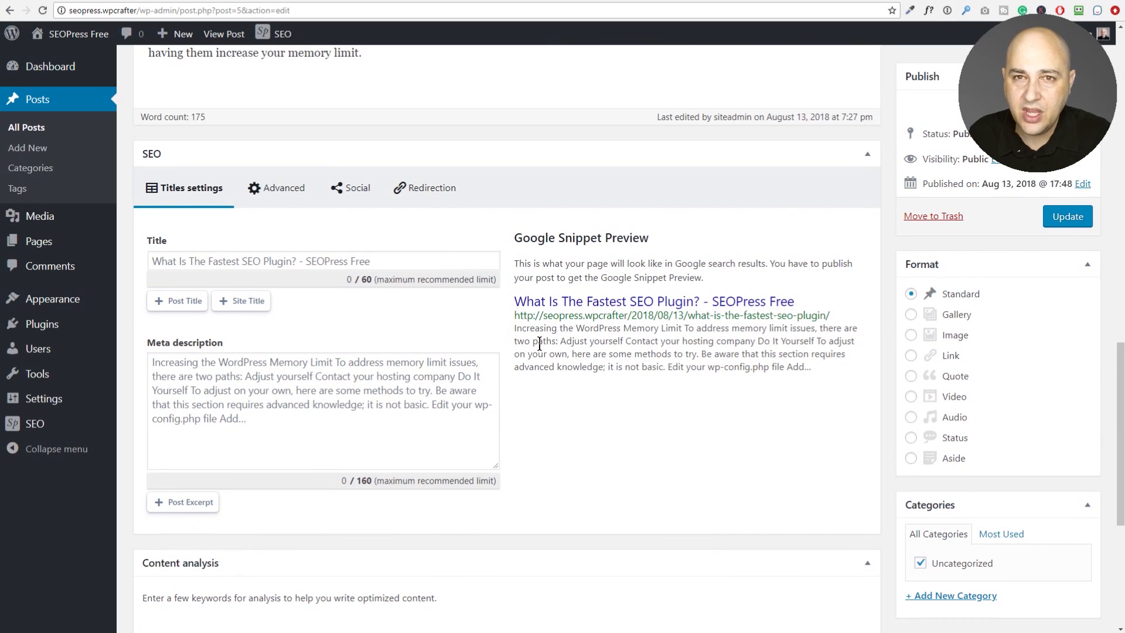
Switch to the same post in the SEOPress Pro site's editor and bring its SEO settings into view
{"action": "scroll", "coordinate": [540, 345], "scroll_direction": "up", "scroll_amount": 2}
{"action": "scroll", "coordinate": [540, 349], "scroll_direction": "up", "scroll_amount": 3}
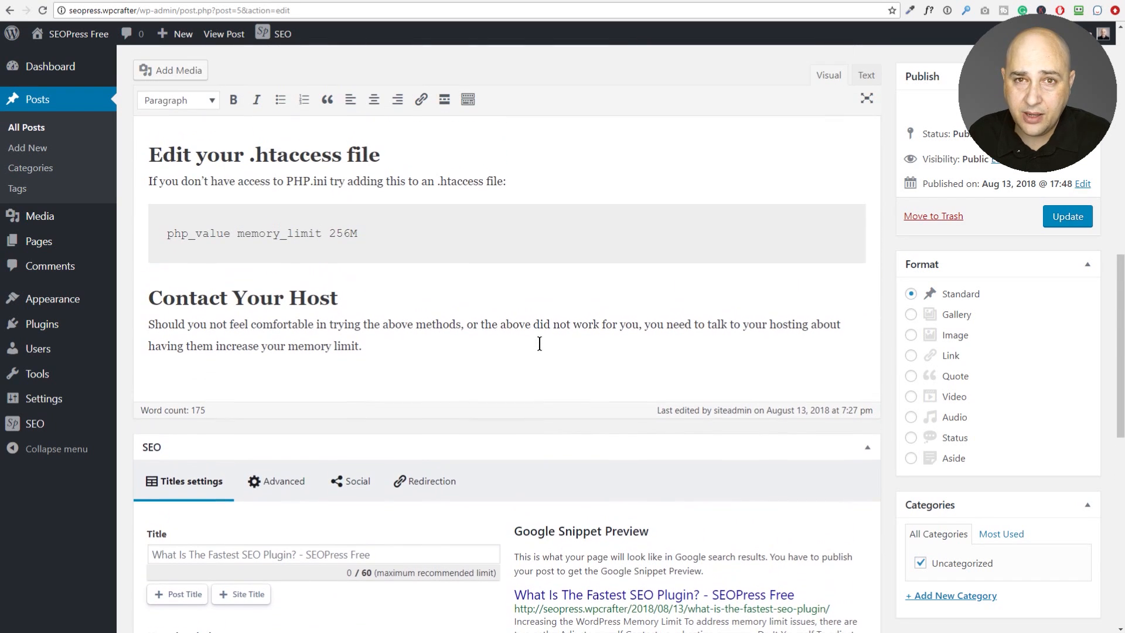
{"action": "scroll", "coordinate": [540, 343], "scroll_direction": "up", "scroll_amount": 12}
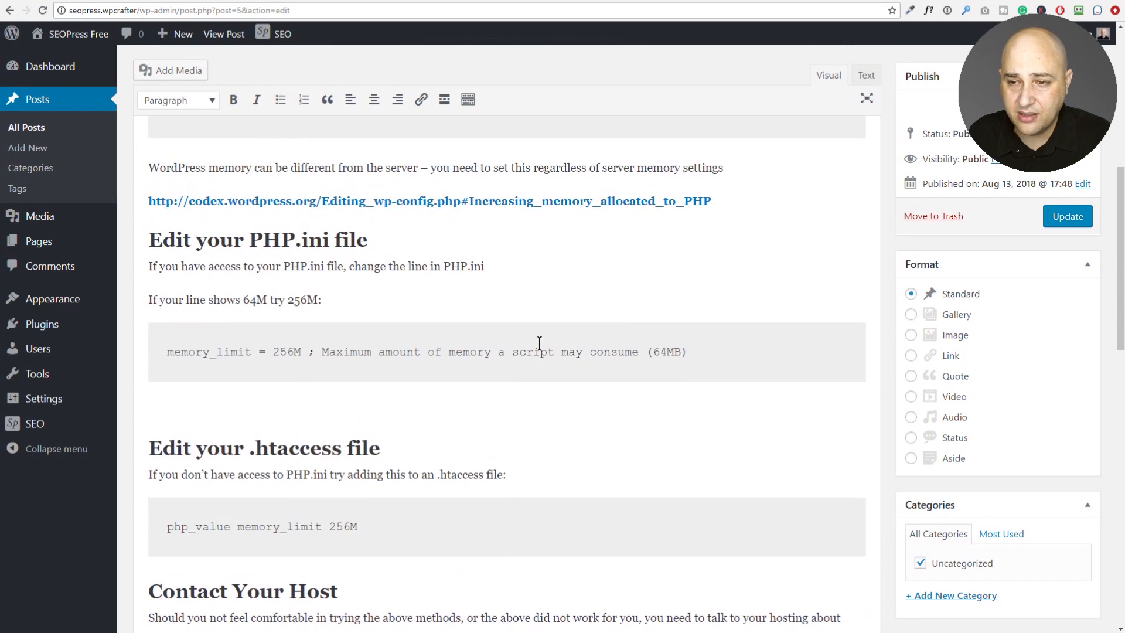
{"action": "scroll", "coordinate": [540, 343], "scroll_direction": "up", "scroll_amount": 2}
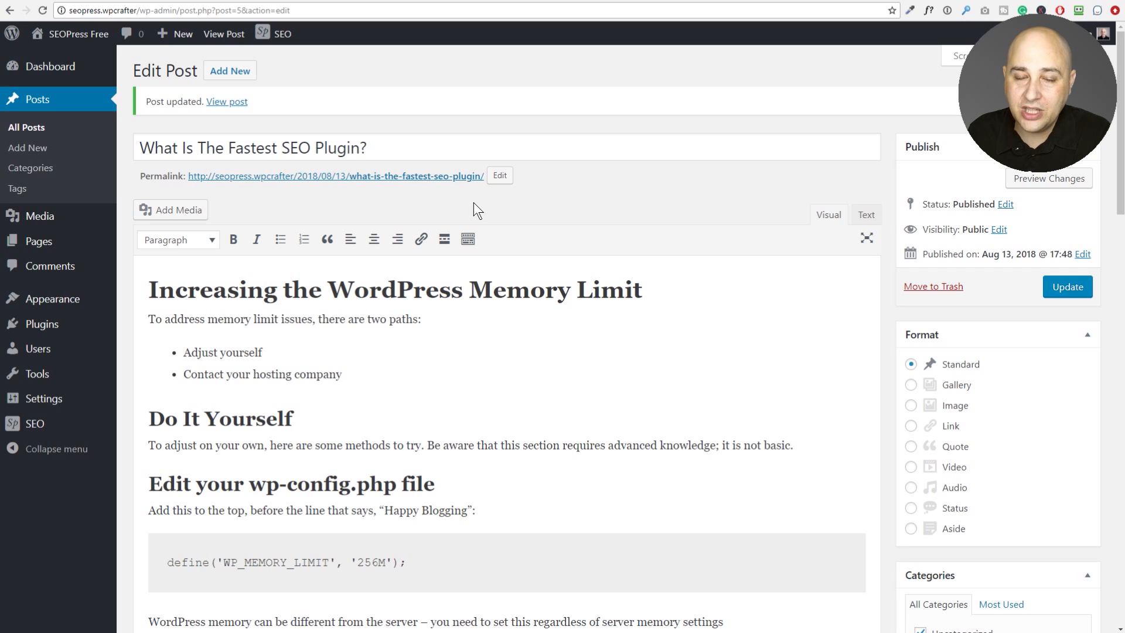
{"action": "left_click", "coordinate": [272, 2]}
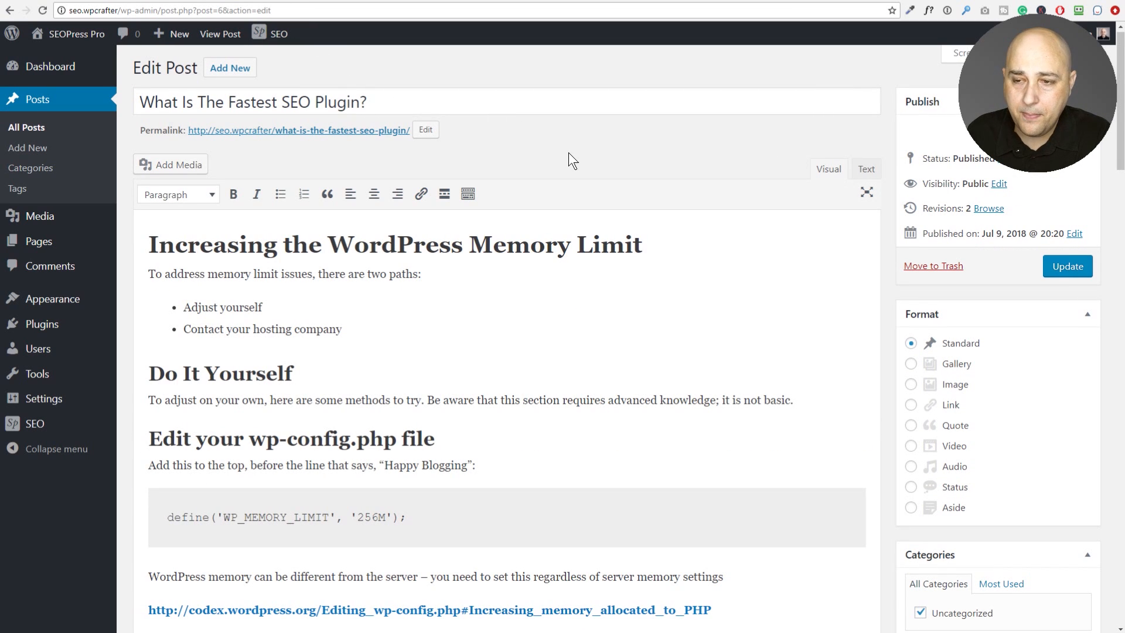
{"action": "scroll", "coordinate": [568, 152], "scroll_direction": "down", "scroll_amount": 12}
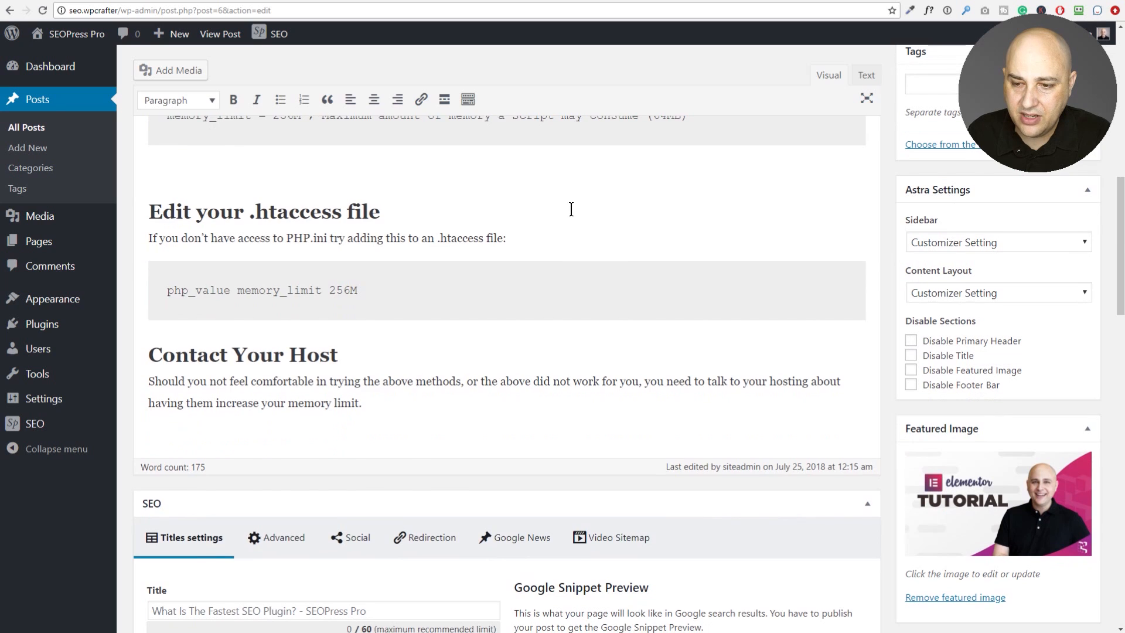
{"action": "scroll", "coordinate": [572, 209], "scroll_direction": "down", "scroll_amount": 8}
{"action": "scroll", "coordinate": [566, 340], "scroll_direction": "up", "scroll_amount": 3}
{"action": "scroll", "coordinate": [497, 226], "scroll_direction": "down", "scroll_amount": 1}
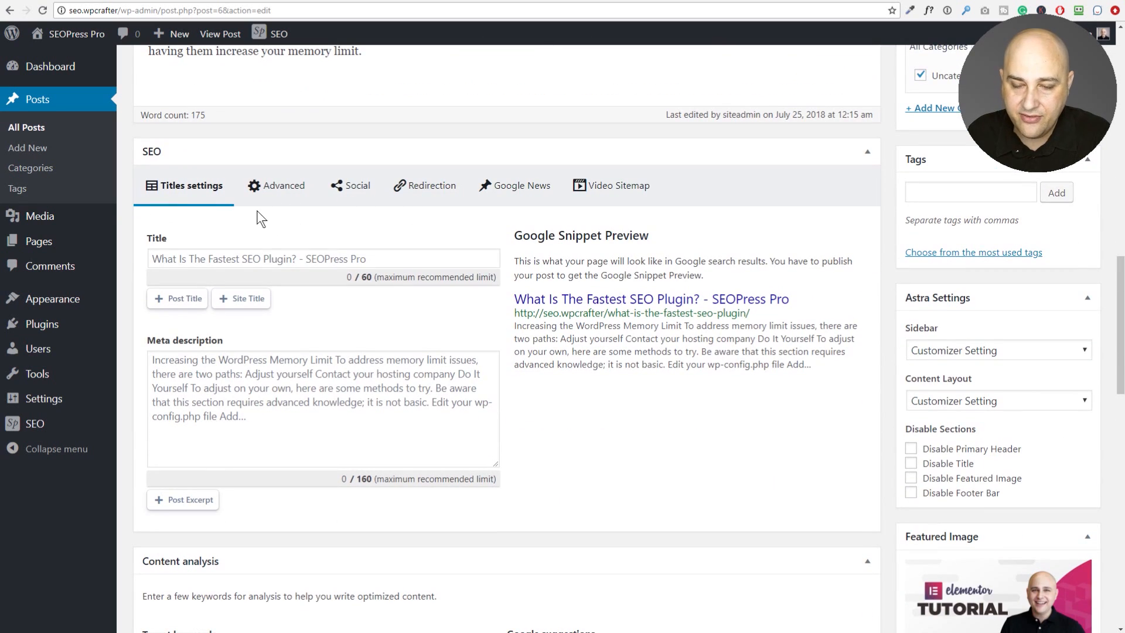
Look through the post's Advanced, Social, Redirection, Google News and Video Sitemap SEO settings
{"action": "left_click", "coordinate": [290, 185]}
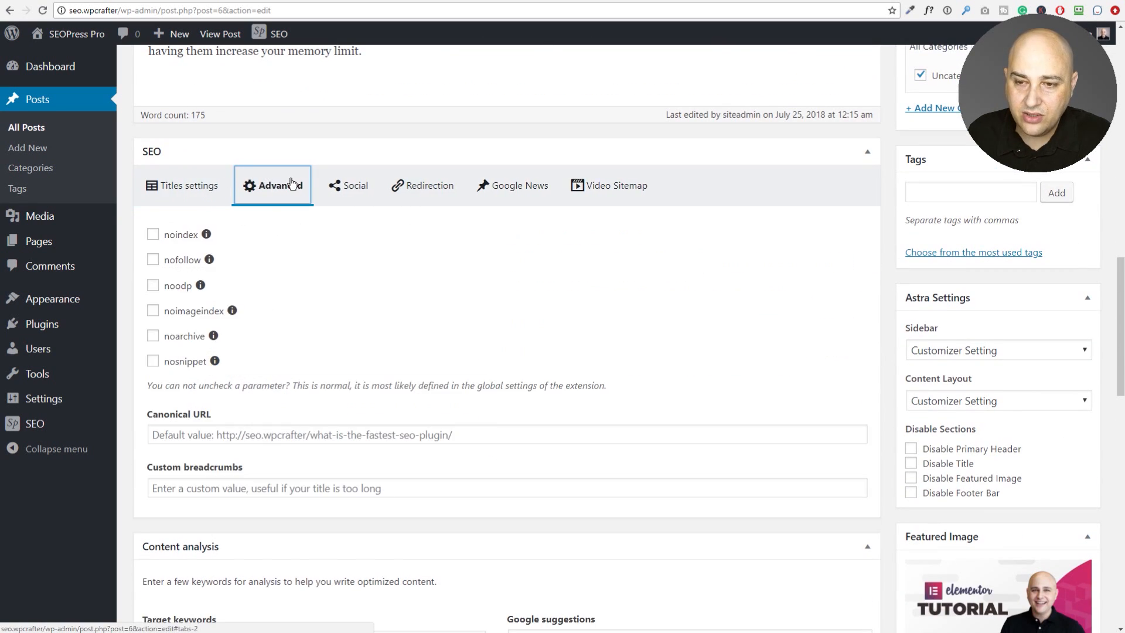
{"action": "left_click", "coordinate": [349, 192]}
{"action": "left_click", "coordinate": [435, 191]}
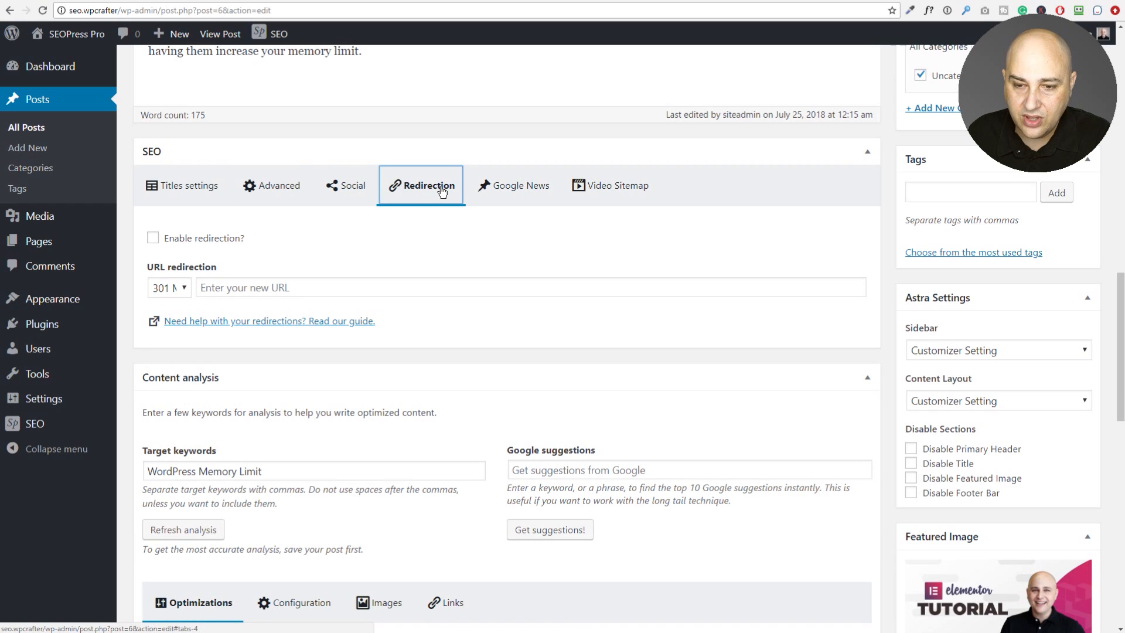
{"action": "left_click", "coordinate": [512, 190]}
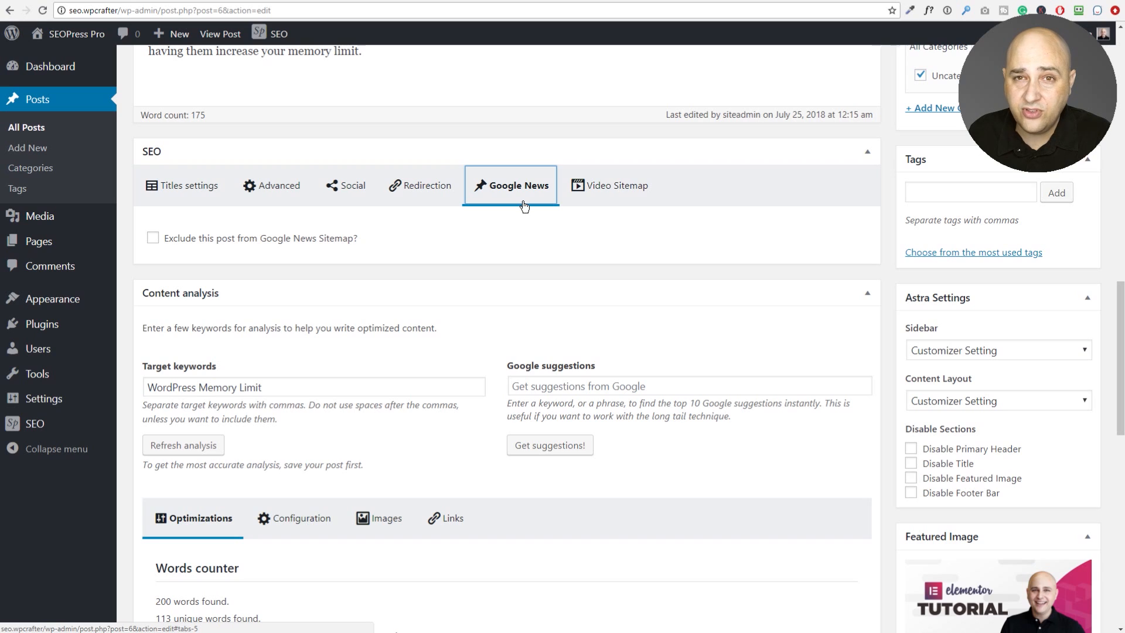
{"action": "left_click", "coordinate": [595, 192]}
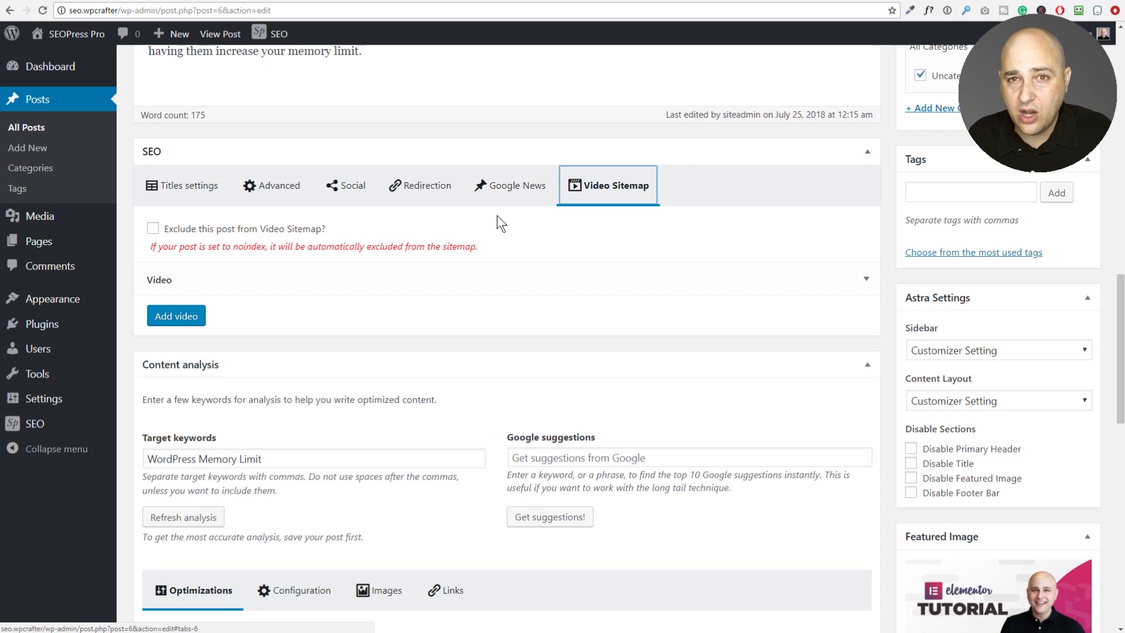
Expand the Video Sitemap's video entry and review its fields from video URL through family-friendly status
{"action": "left_click", "coordinate": [822, 280]}
{"action": "scroll", "coordinate": [258, 261], "scroll_direction": "down", "scroll_amount": 4}
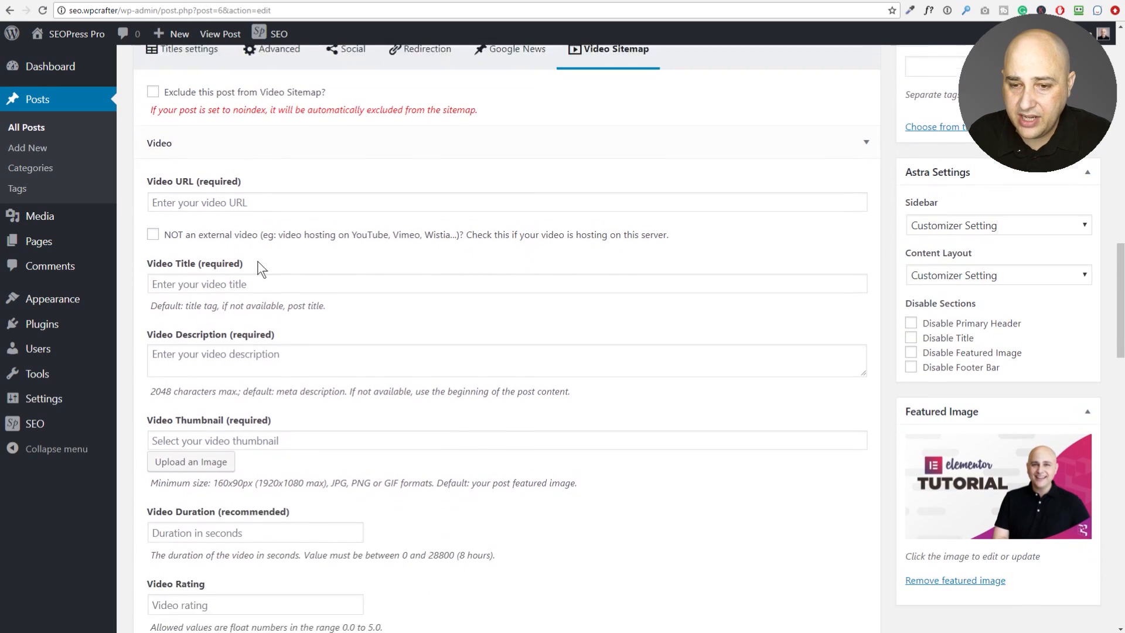
{"action": "scroll", "coordinate": [189, 211], "scroll_direction": "down", "scroll_amount": 2}
{"action": "scroll", "coordinate": [189, 215], "scroll_direction": "down", "scroll_amount": 2}
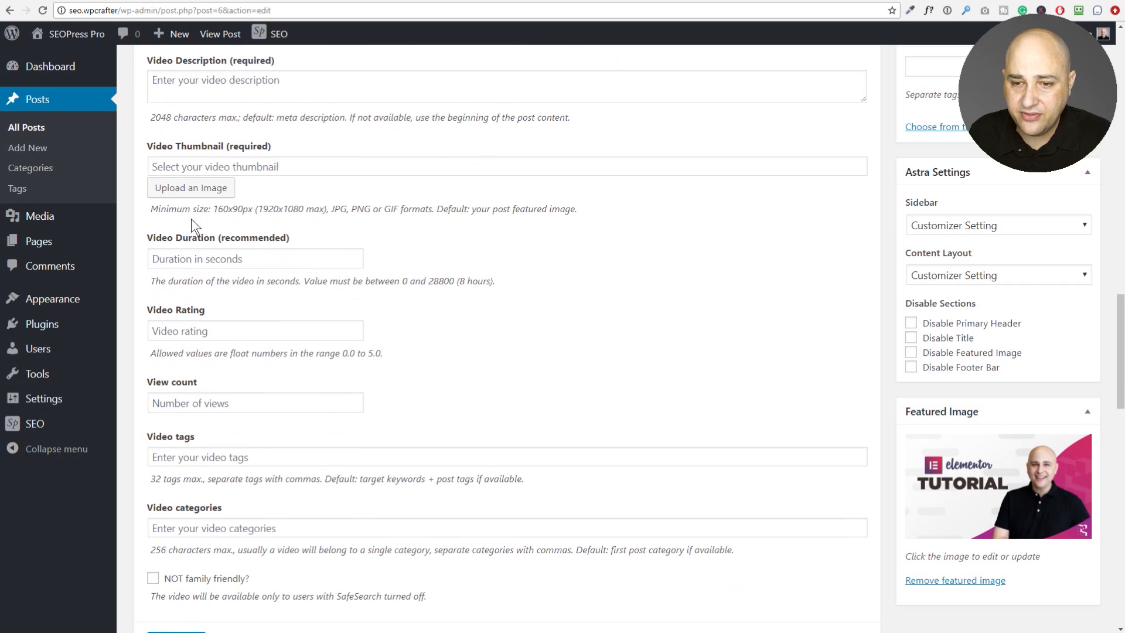
{"action": "scroll", "coordinate": [191, 219], "scroll_direction": "down", "scroll_amount": 1}
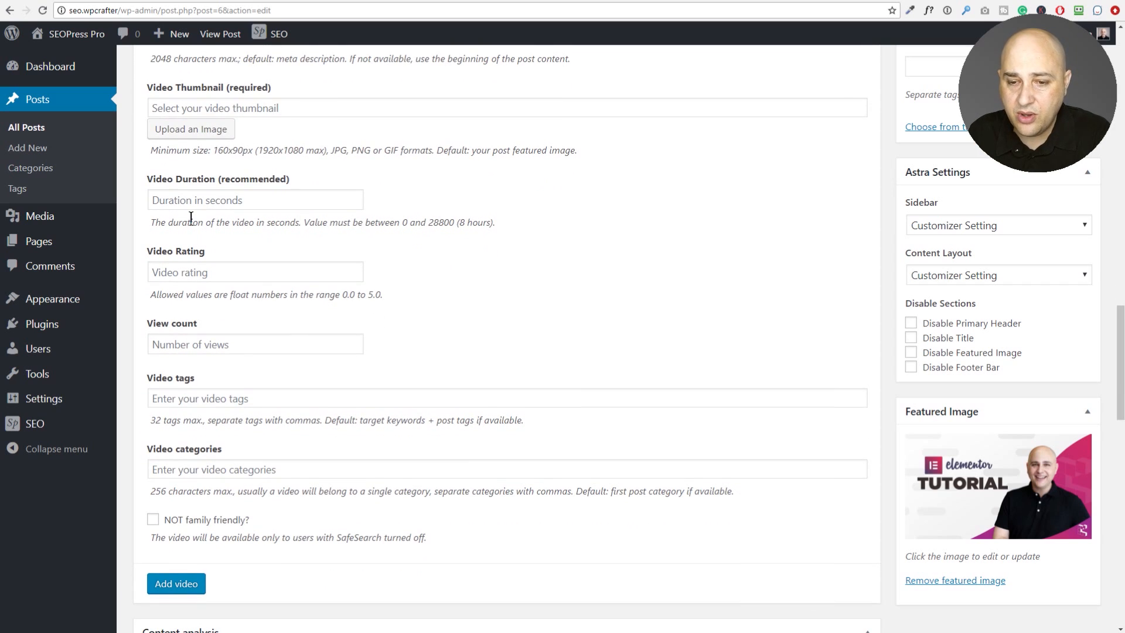
{"action": "scroll", "coordinate": [290, 267], "scroll_direction": "up", "scroll_amount": 2}
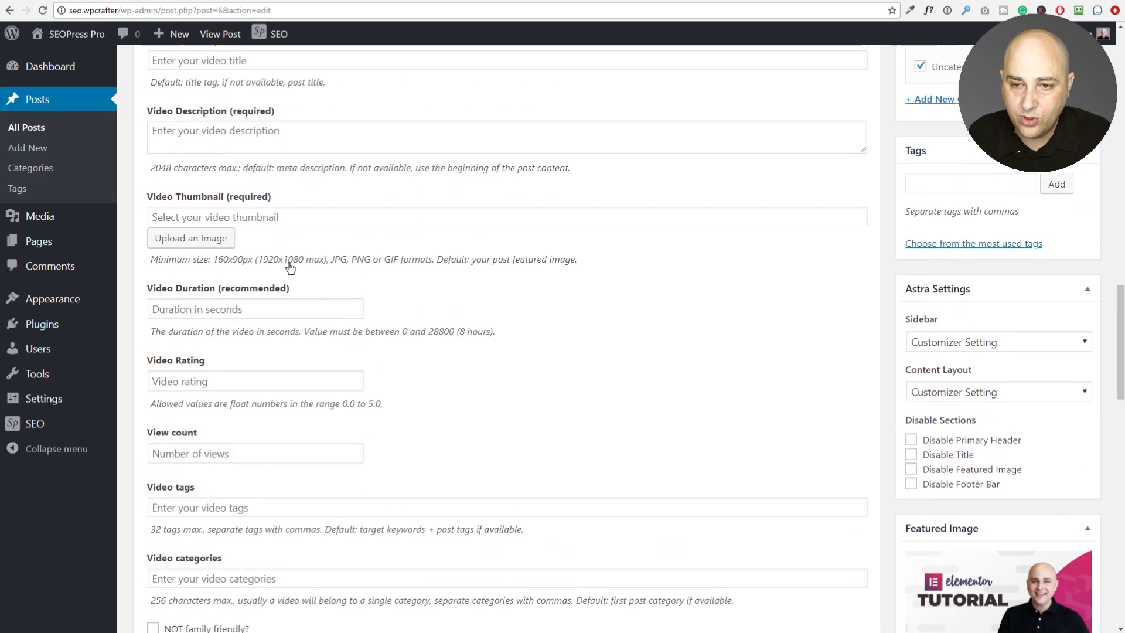
{"action": "scroll", "coordinate": [290, 267], "scroll_direction": "up", "scroll_amount": 6}
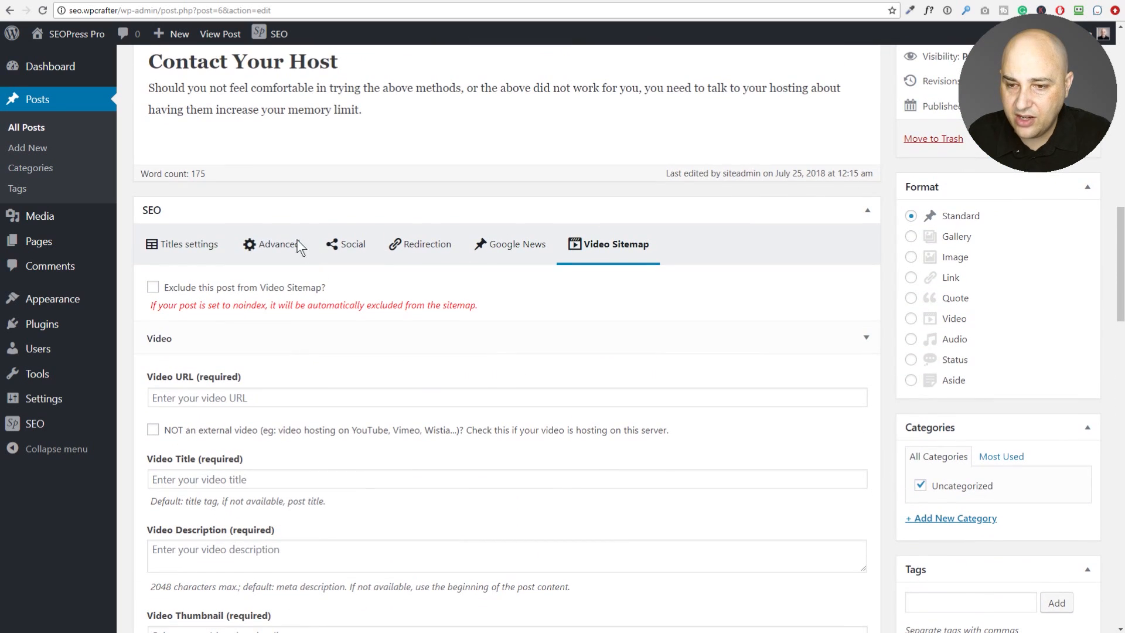
Compare the post's title settings with the Video Sitemap fields, ending on the title settings
{"action": "left_click", "coordinate": [188, 244]}
{"action": "left_click", "coordinate": [610, 244]}
{"action": "scroll", "coordinate": [519, 261], "scroll_direction": "down", "scroll_amount": 4}
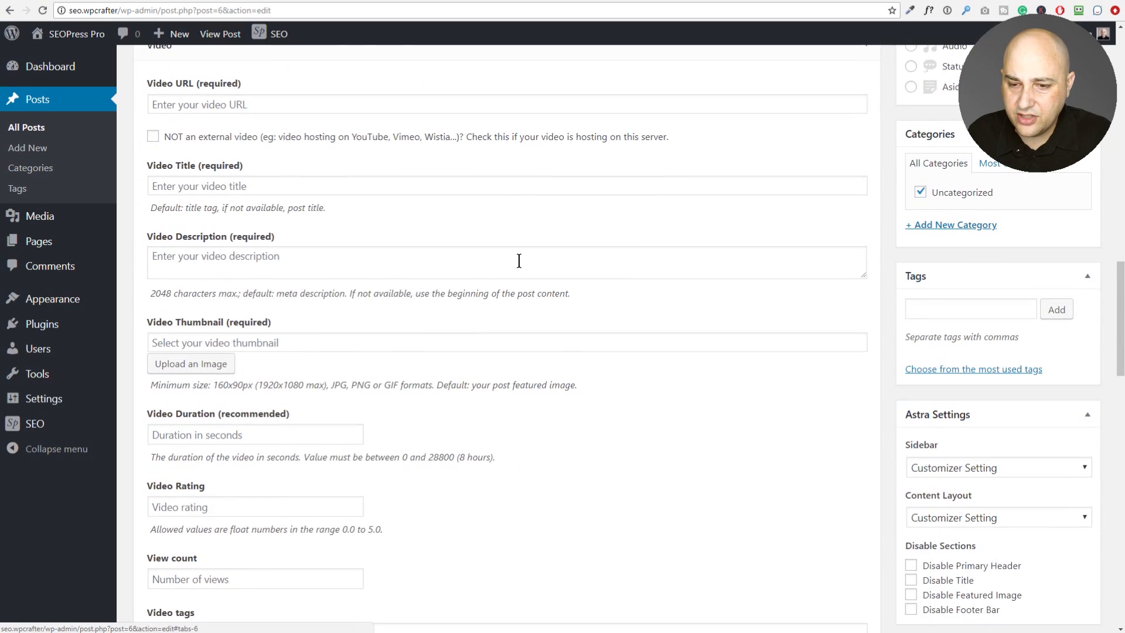
{"action": "scroll", "coordinate": [518, 261], "scroll_direction": "up", "scroll_amount": 3}
{"action": "left_click", "coordinate": [188, 183]}
{"action": "scroll", "coordinate": [293, 236], "scroll_direction": "down", "scroll_amount": 1}
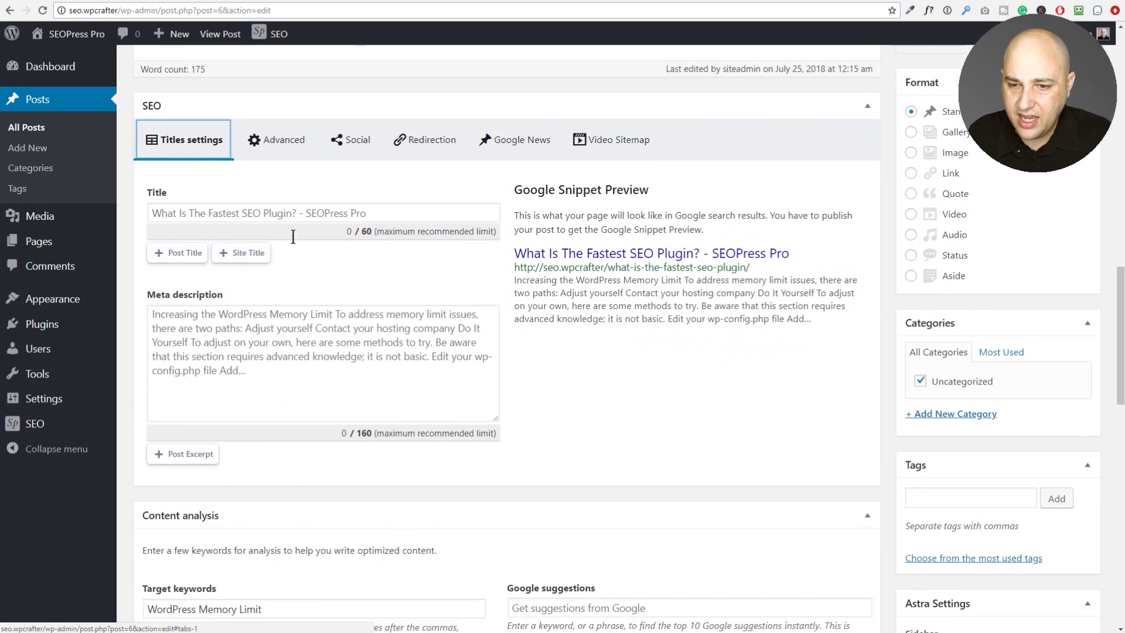
Get Google suggestions in the content analysis for the target keyword phrase "WordPress Memory Limit"
{"action": "scroll", "coordinate": [296, 238], "scroll_direction": "down", "scroll_amount": 6}
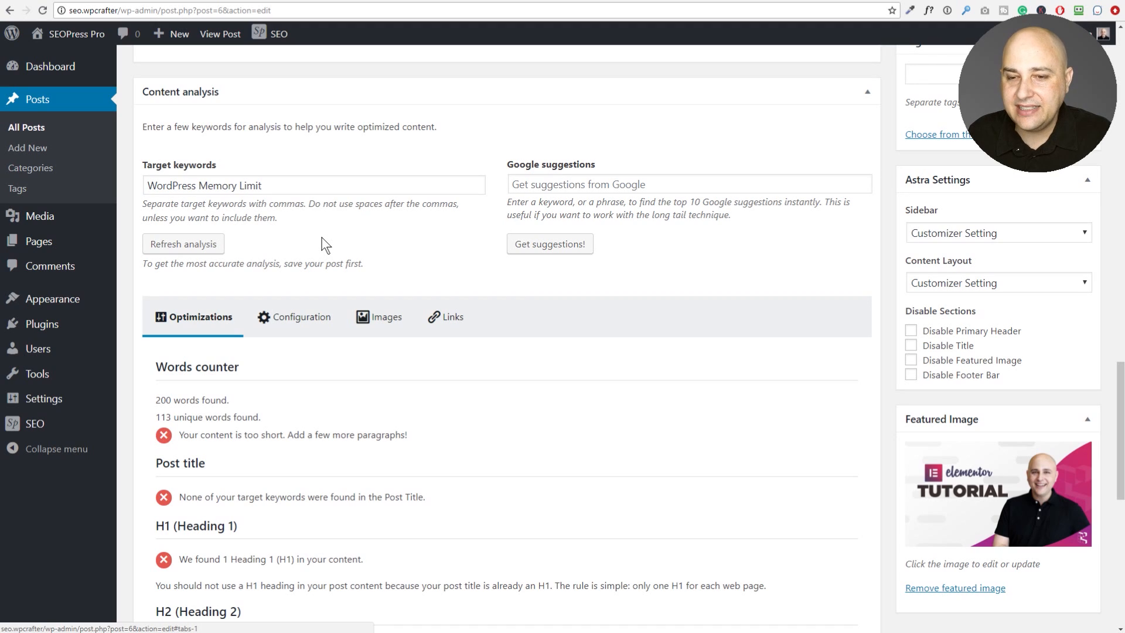
{"action": "left_click", "coordinate": [268, 181]}
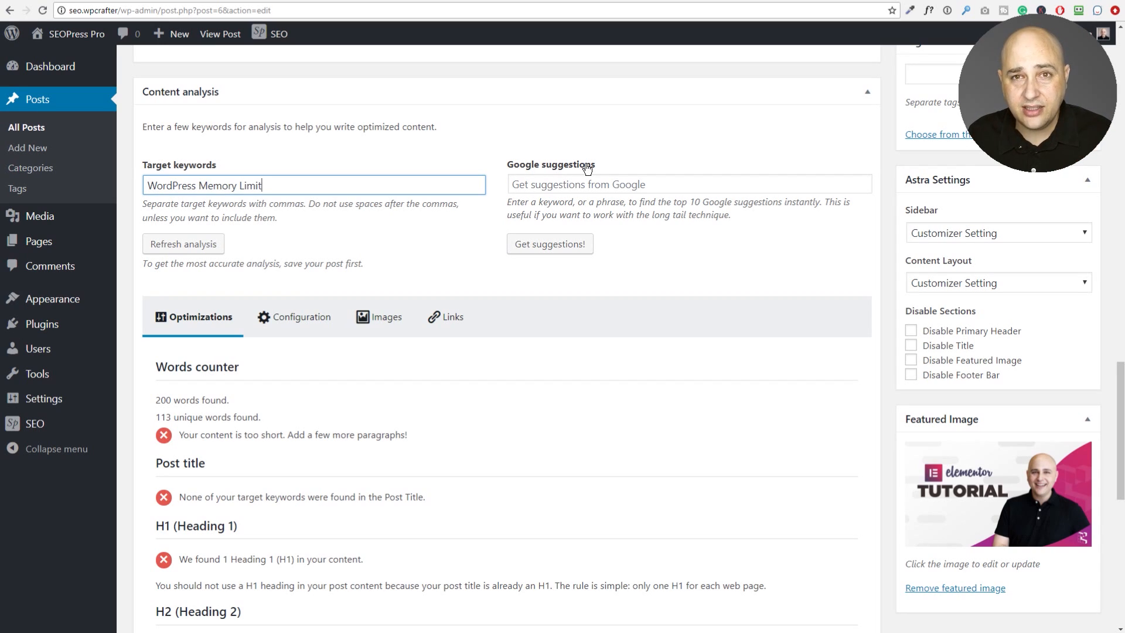
{"action": "left_click", "coordinate": [546, 186]}
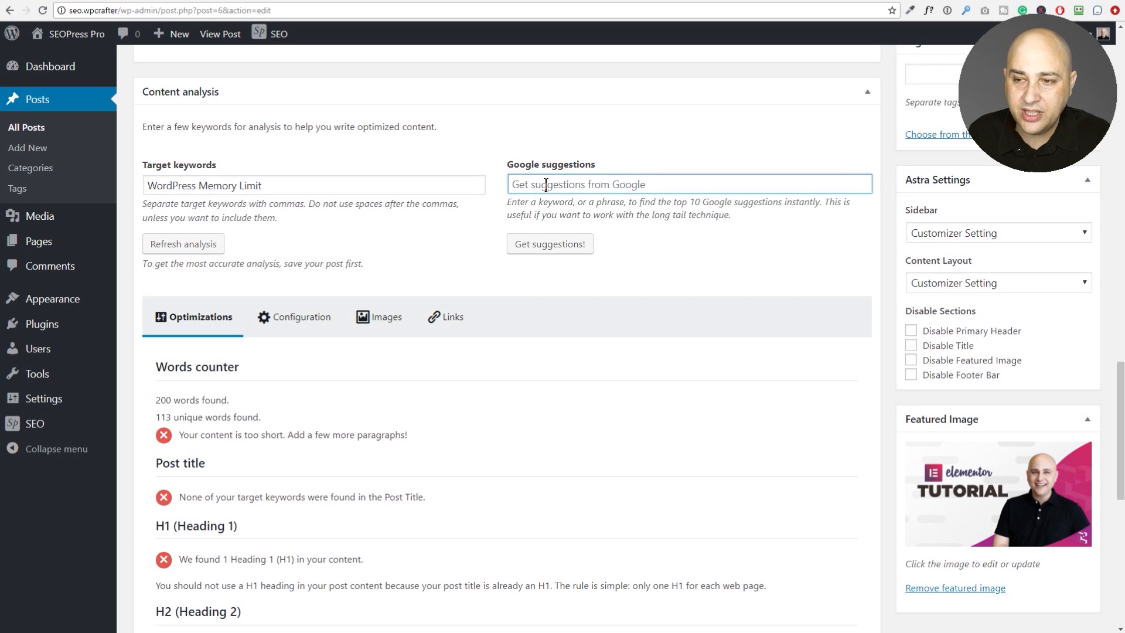
{"action": "right_click", "coordinate": [546, 186]}
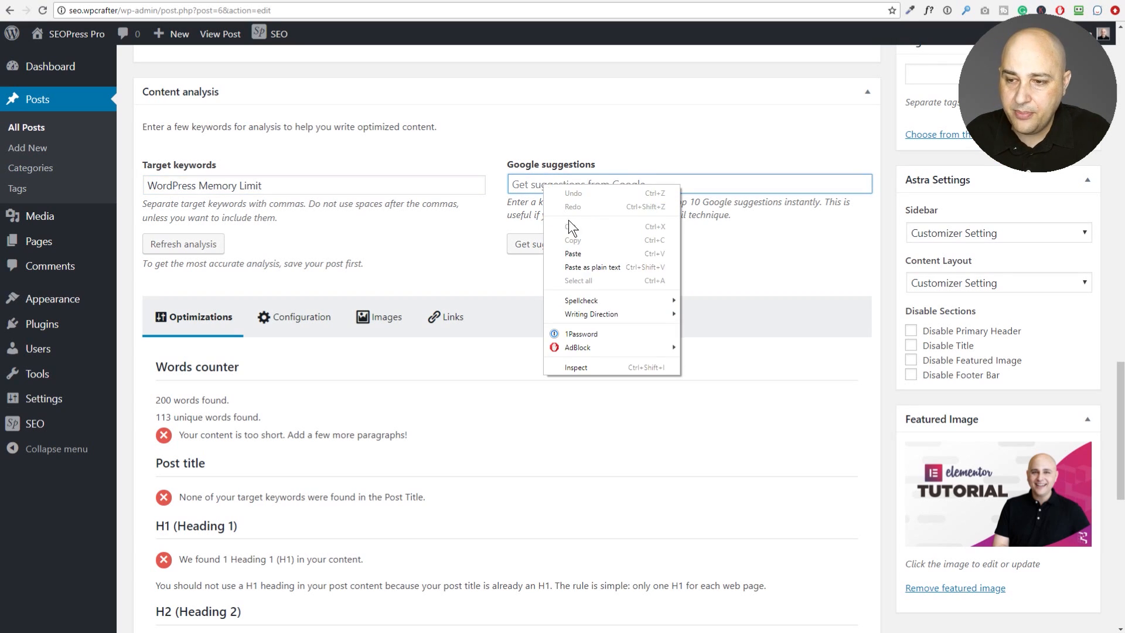
{"action": "left_click", "coordinate": [566, 252]}
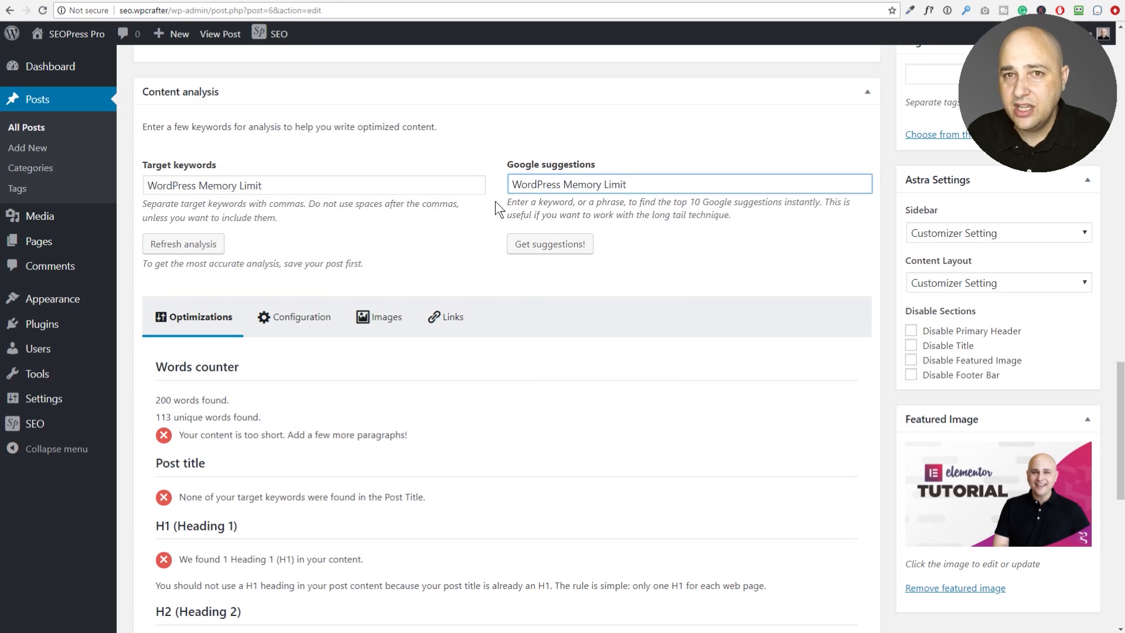
{"action": "left_click", "coordinate": [540, 244]}
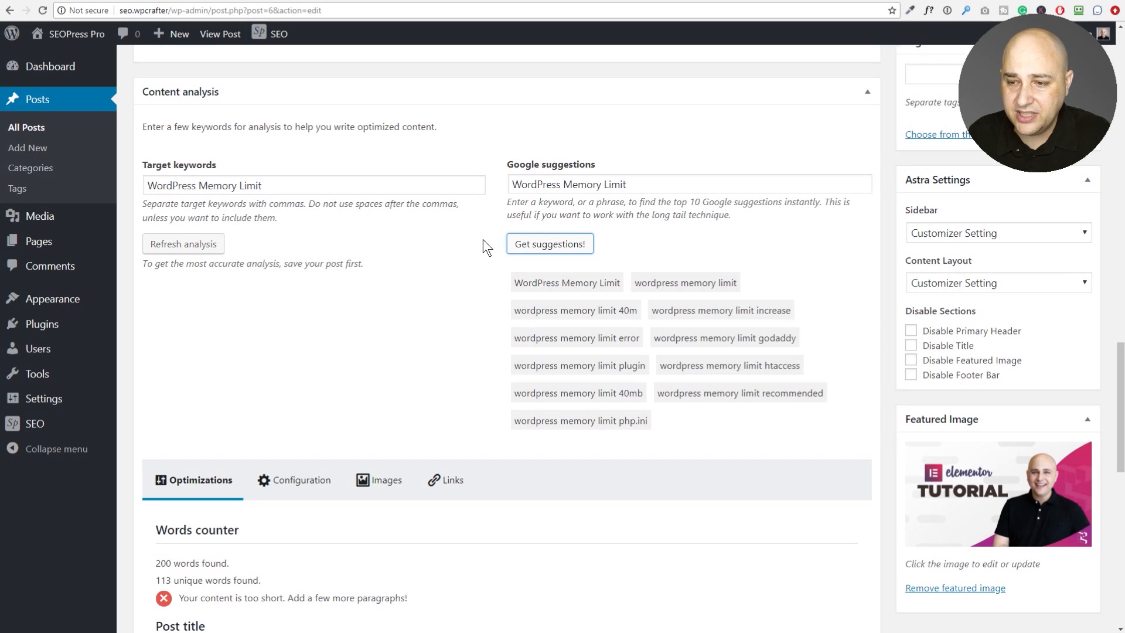
Examine the Google keyword suggestions, highlighting the 40m, error, plugin, 40mb and increase variations in turn
{"action": "scroll", "coordinate": [516, 245], "scroll_direction": "down", "scroll_amount": 1}
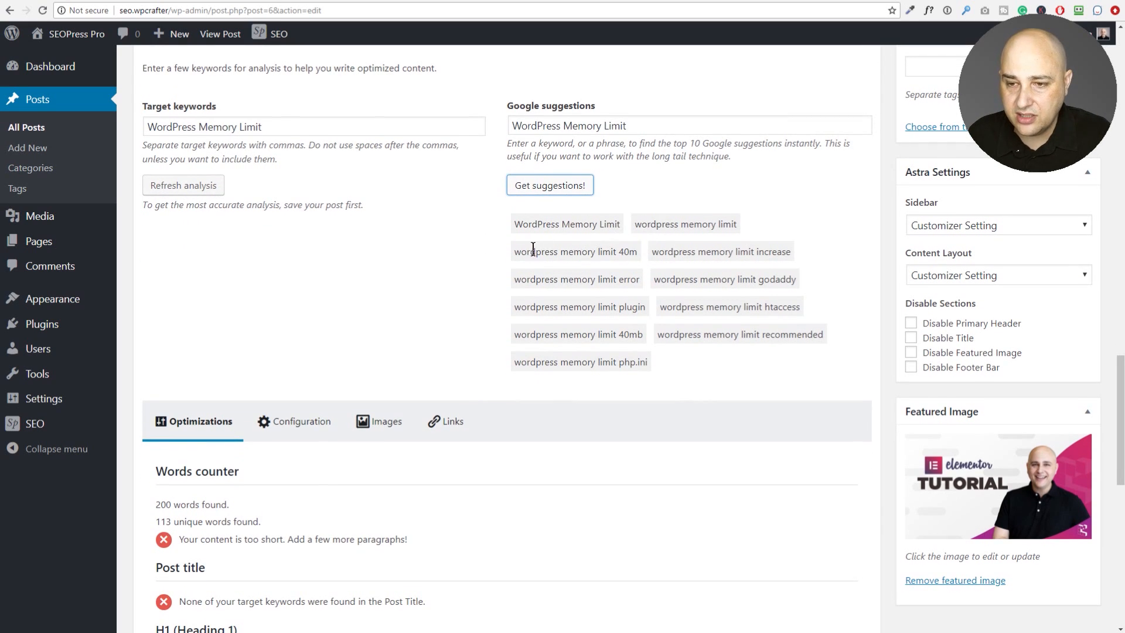
{"action": "left_click_drag", "start_coordinate": [516, 250], "coordinate": [639, 256]}
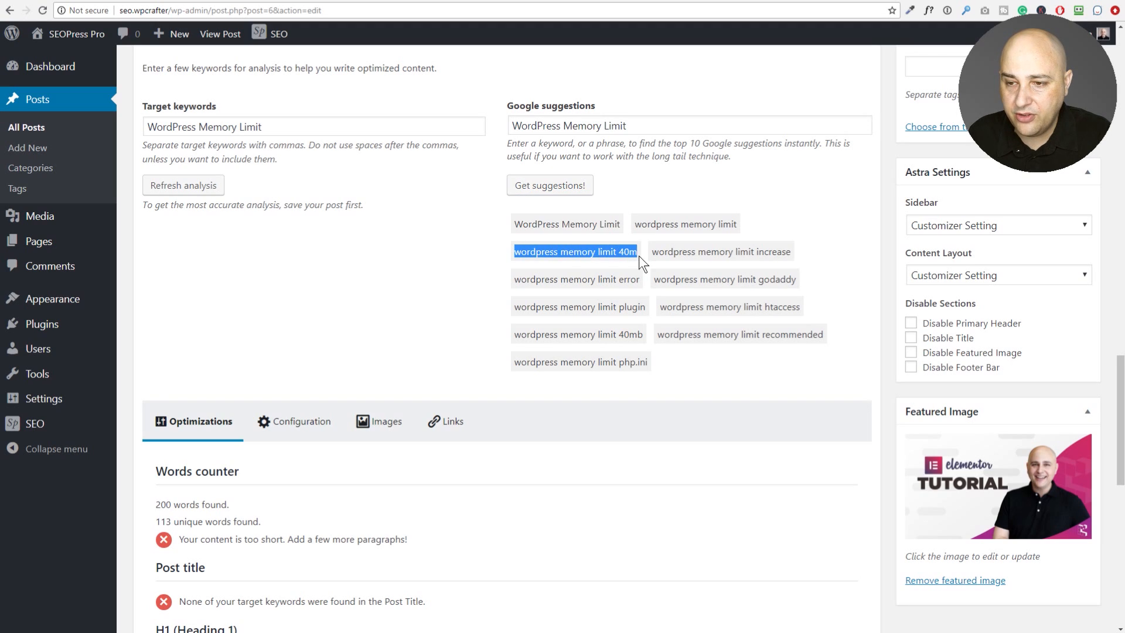
{"action": "left_click_drag", "start_coordinate": [520, 280], "coordinate": [640, 283]}
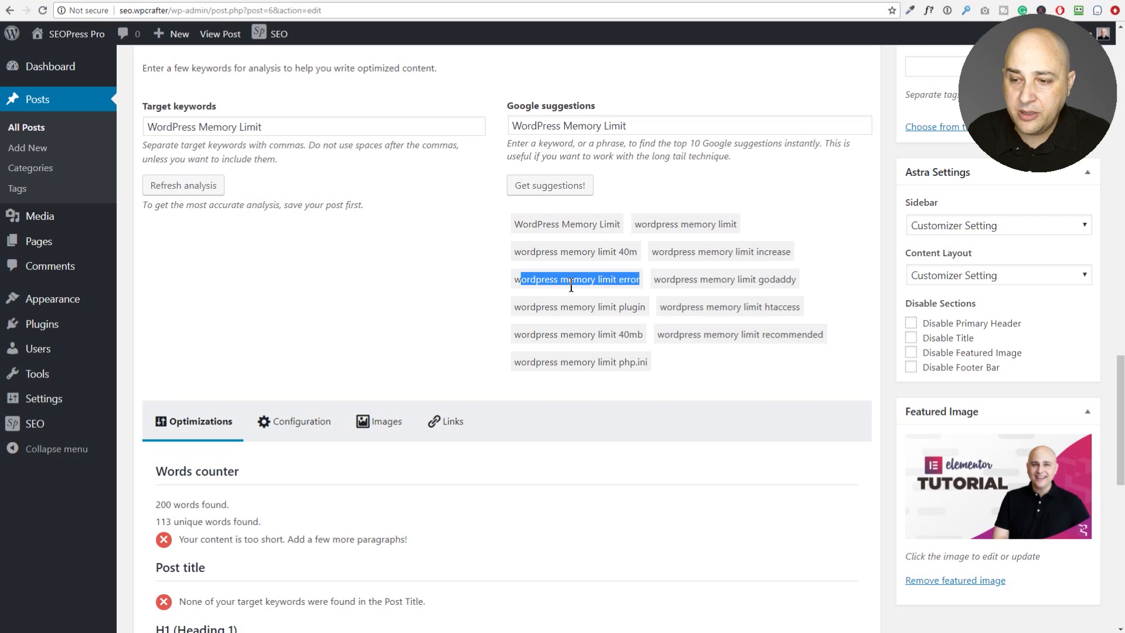
{"action": "left_click", "coordinate": [515, 304]}
{"action": "left_click_drag", "start_coordinate": [515, 304], "coordinate": [649, 311]}
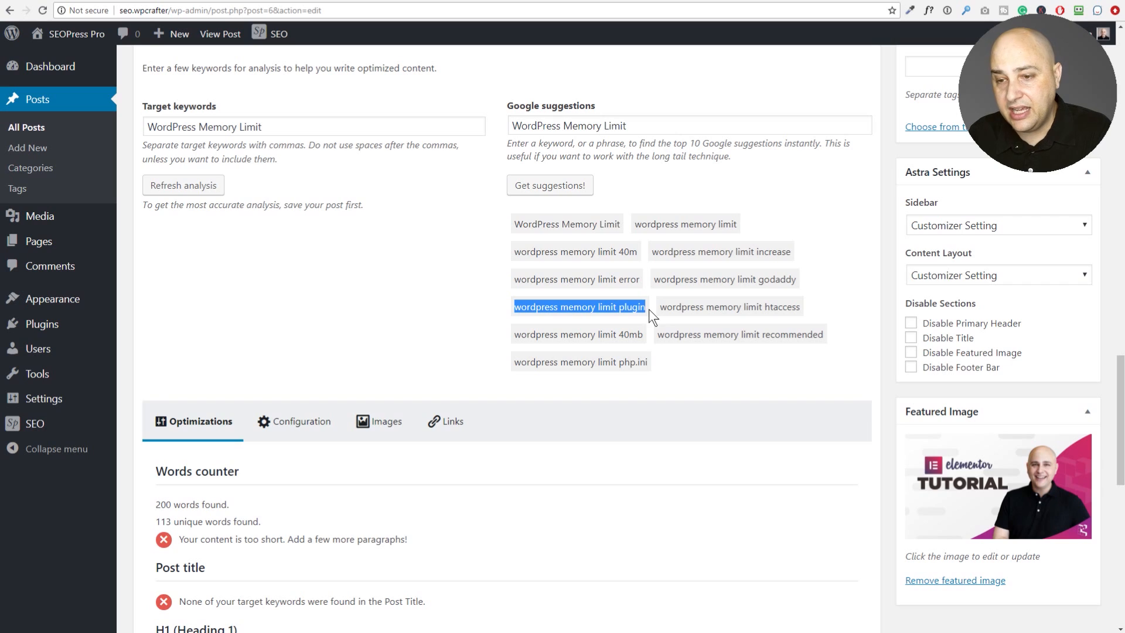
{"action": "left_click_drag", "start_coordinate": [616, 335], "coordinate": [641, 337]}
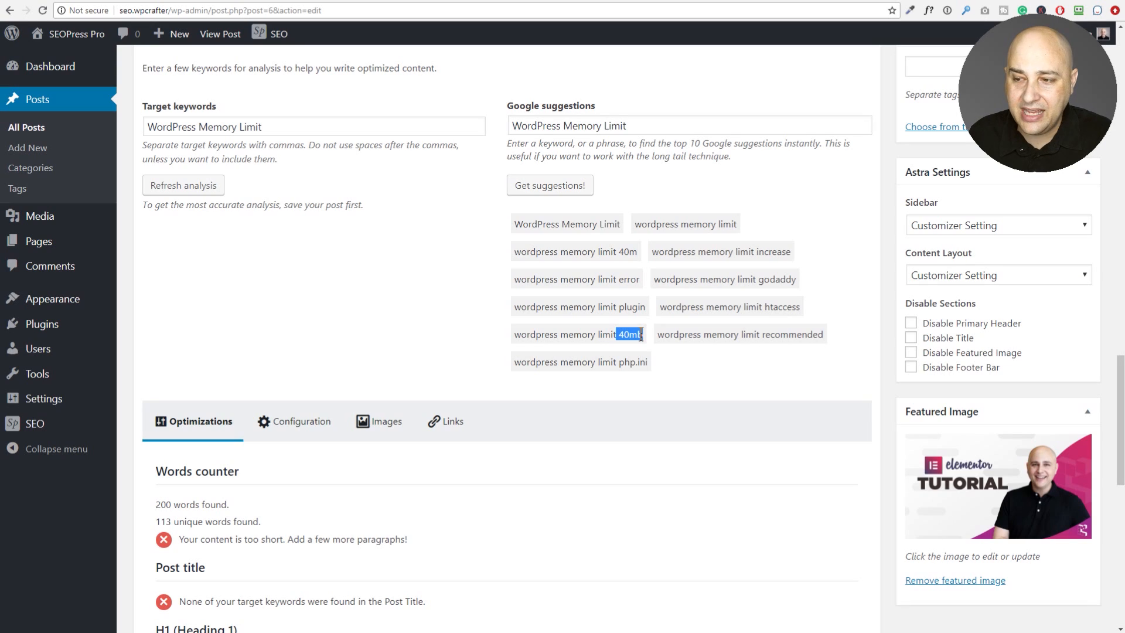
{"action": "left_click_drag", "start_coordinate": [652, 251], "coordinate": [807, 260]}
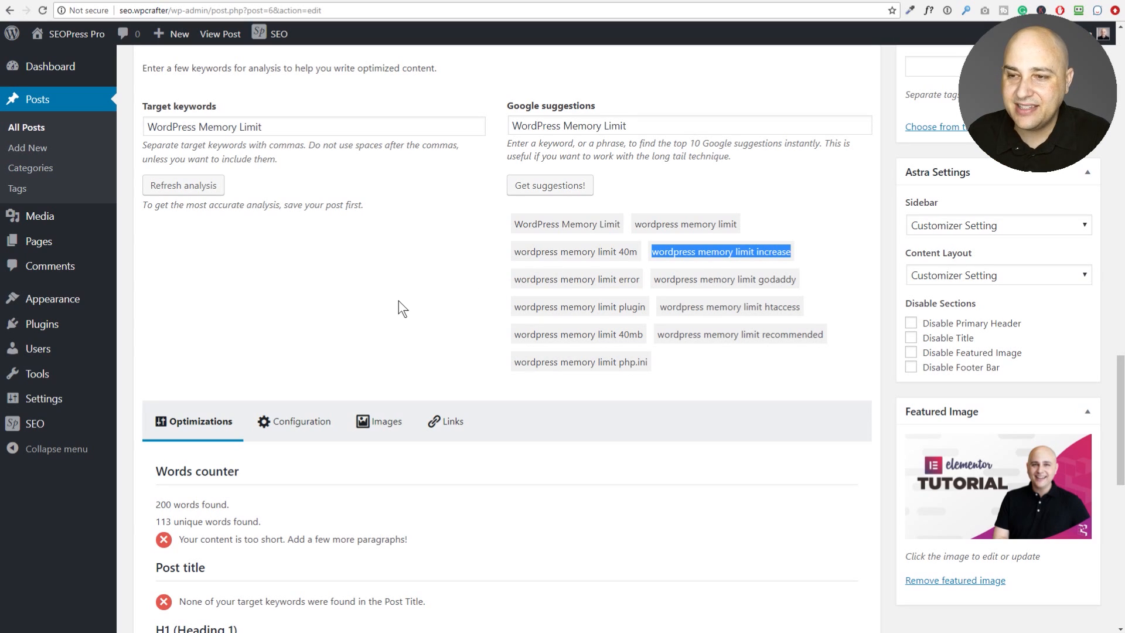
Highlight the phrase "WordPress Memory Limit" entered for the Google suggestions
{"action": "scroll", "coordinate": [398, 300], "scroll_direction": "up", "scroll_amount": 3}
{"action": "left_click", "coordinate": [638, 301]}
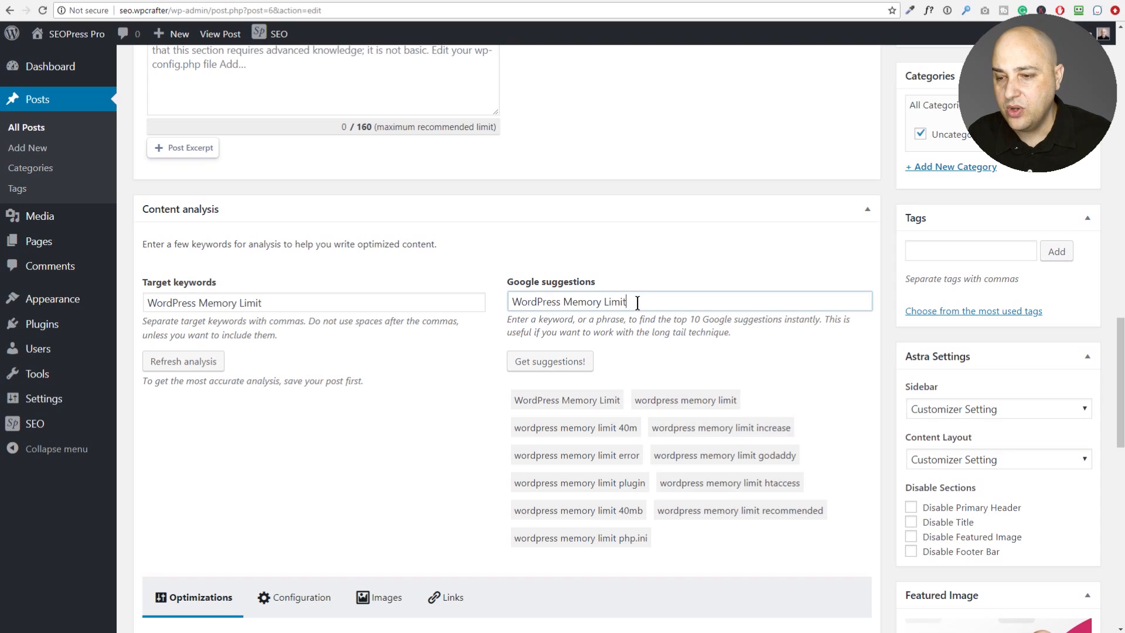
{"action": "left_click_drag", "start_coordinate": [637, 301], "coordinate": [524, 302]}
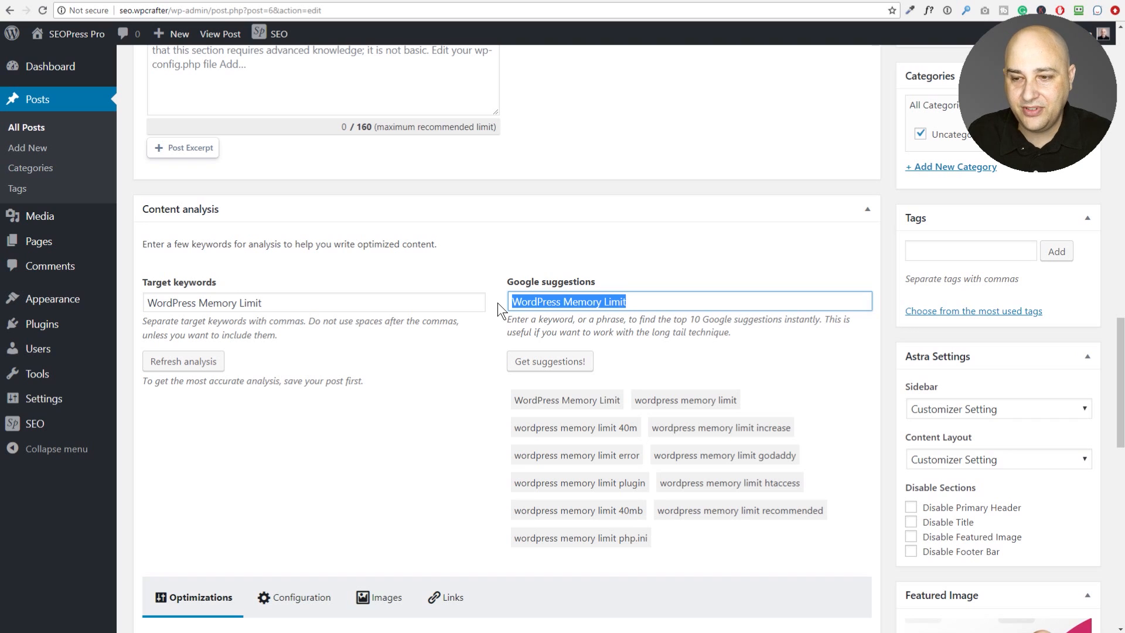
Set the post's structured data type to Event and bring the event markup guidelines into view
{"action": "scroll", "coordinate": [498, 302], "scroll_direction": "down", "scroll_amount": 2}
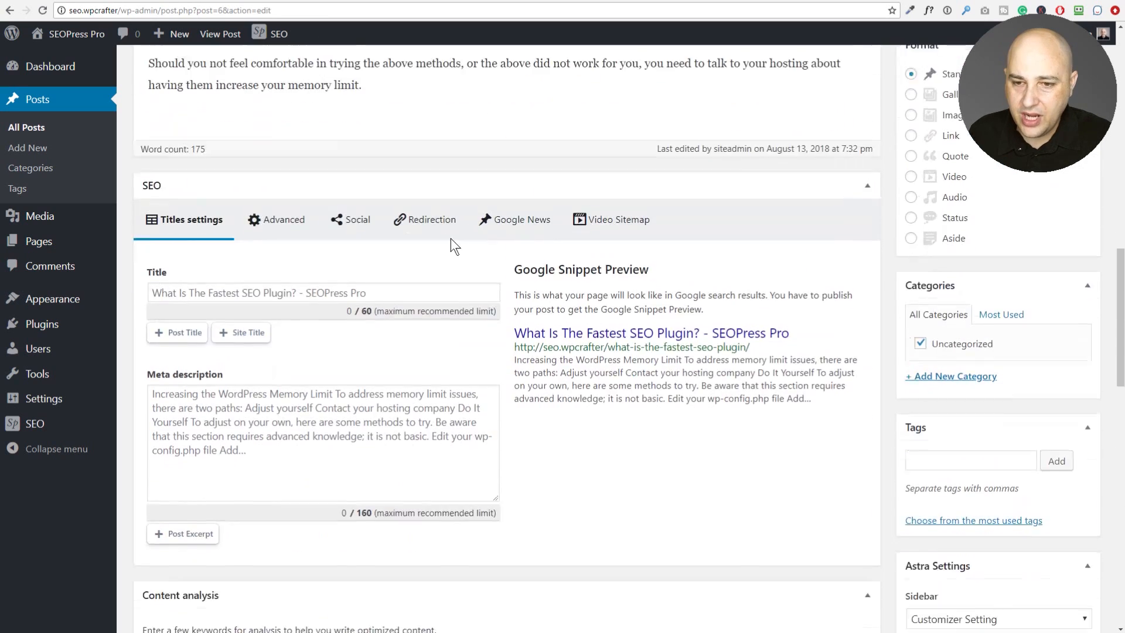
{"action": "scroll", "coordinate": [451, 238], "scroll_direction": "down", "scroll_amount": 5}
{"action": "scroll", "coordinate": [451, 238], "scroll_direction": "down", "scroll_amount": 10}
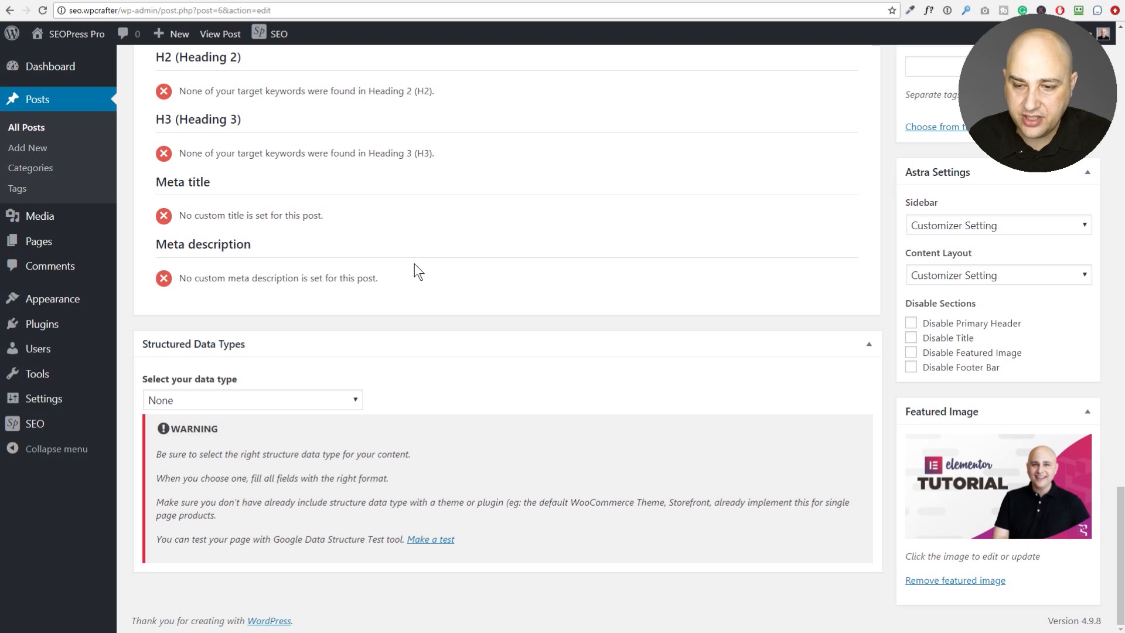
{"action": "left_click", "coordinate": [357, 402]}
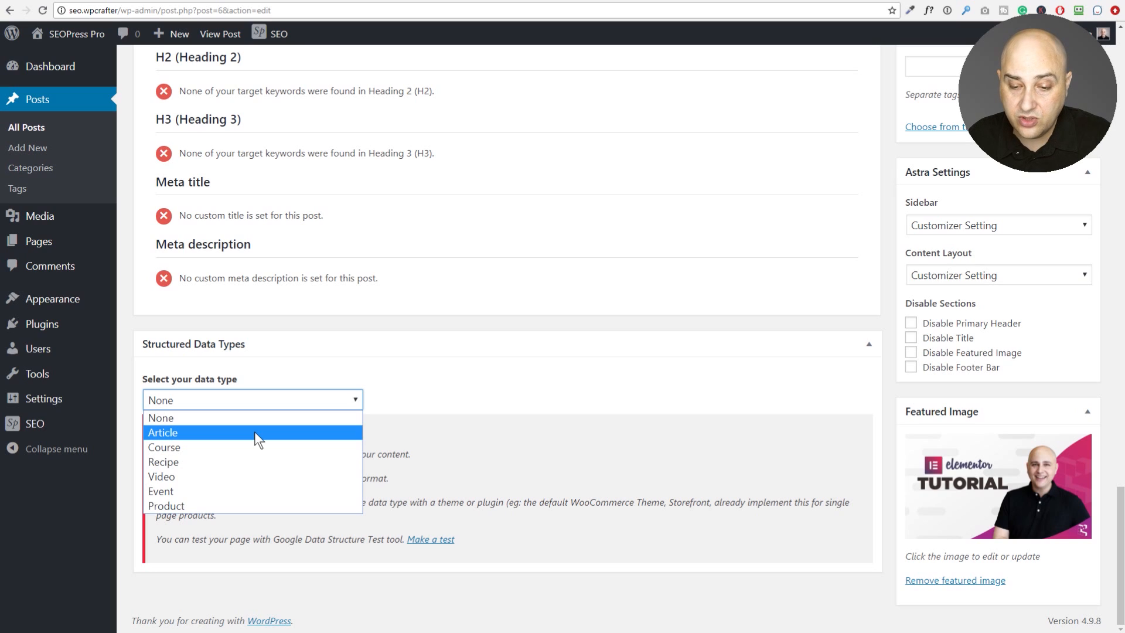
{"action": "left_click", "coordinate": [195, 491]}
{"action": "scroll", "coordinate": [247, 446], "scroll_direction": "down", "scroll_amount": 3}
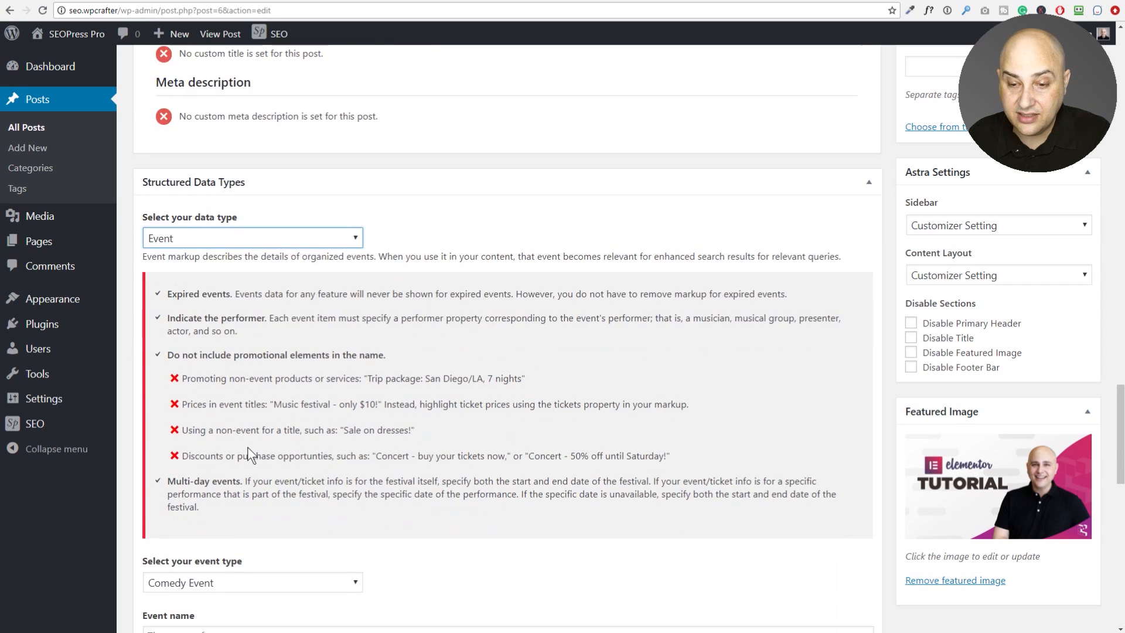
Examine the Event structured data fields, from the markup guidelines and event type choices down to the performer name
{"action": "scroll", "coordinate": [247, 447], "scroll_direction": "down", "scroll_amount": 1}
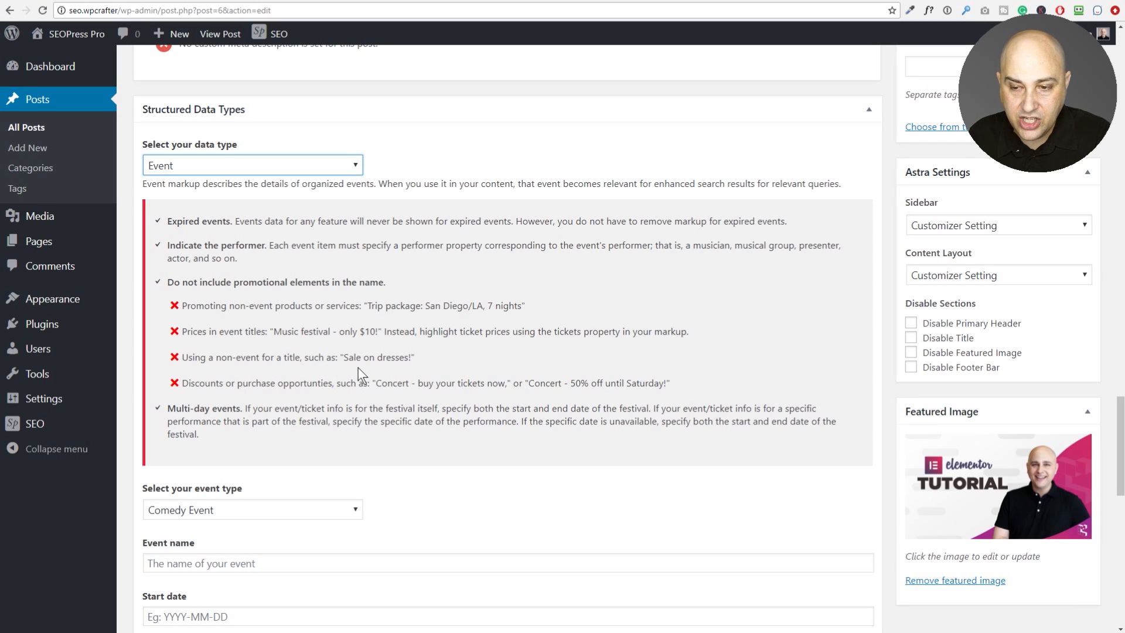
{"action": "scroll", "coordinate": [357, 367], "scroll_direction": "down", "scroll_amount": 5}
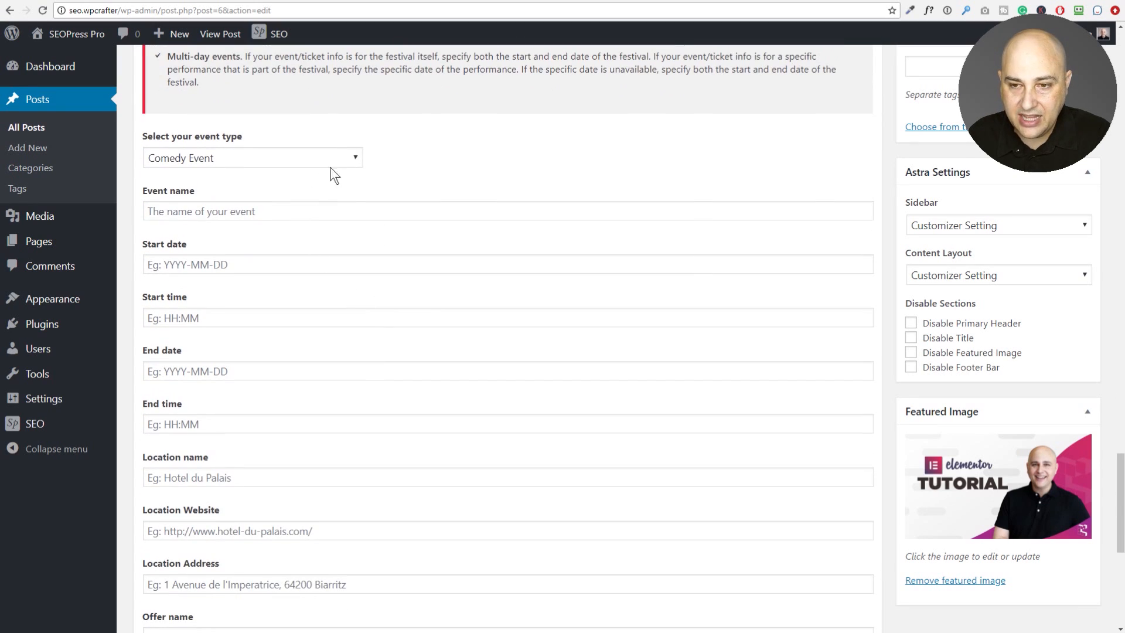
{"action": "left_click", "coordinate": [345, 158]}
{"action": "left_click", "coordinate": [452, 159]}
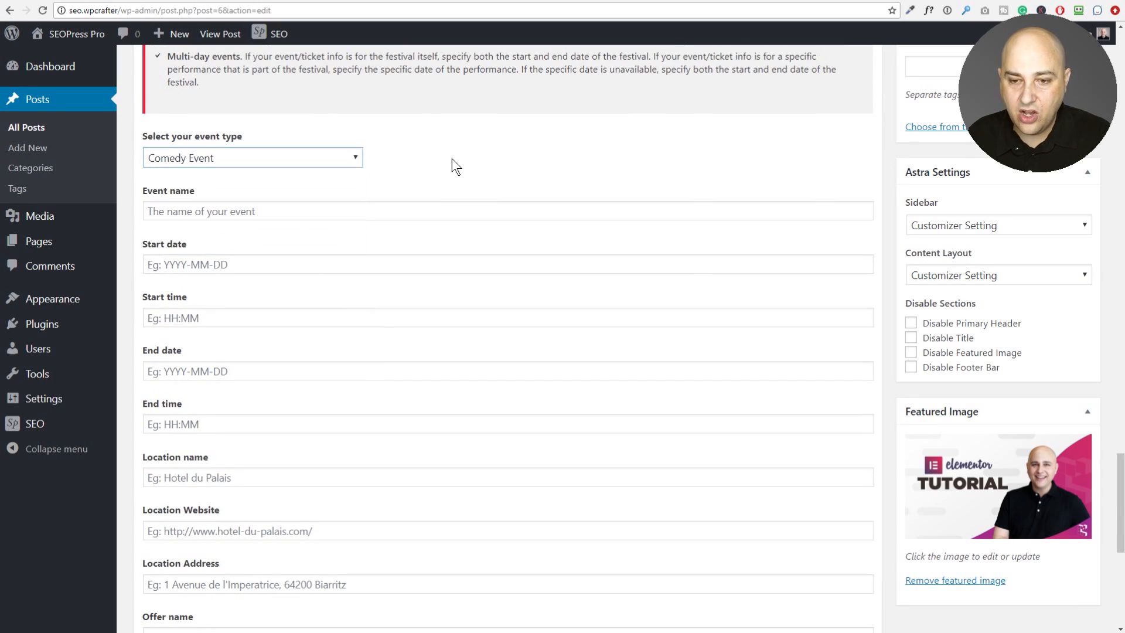
{"action": "scroll", "coordinate": [379, 295], "scroll_direction": "down", "scroll_amount": 4}
{"action": "scroll", "coordinate": [379, 296], "scroll_direction": "down", "scroll_amount": 3}
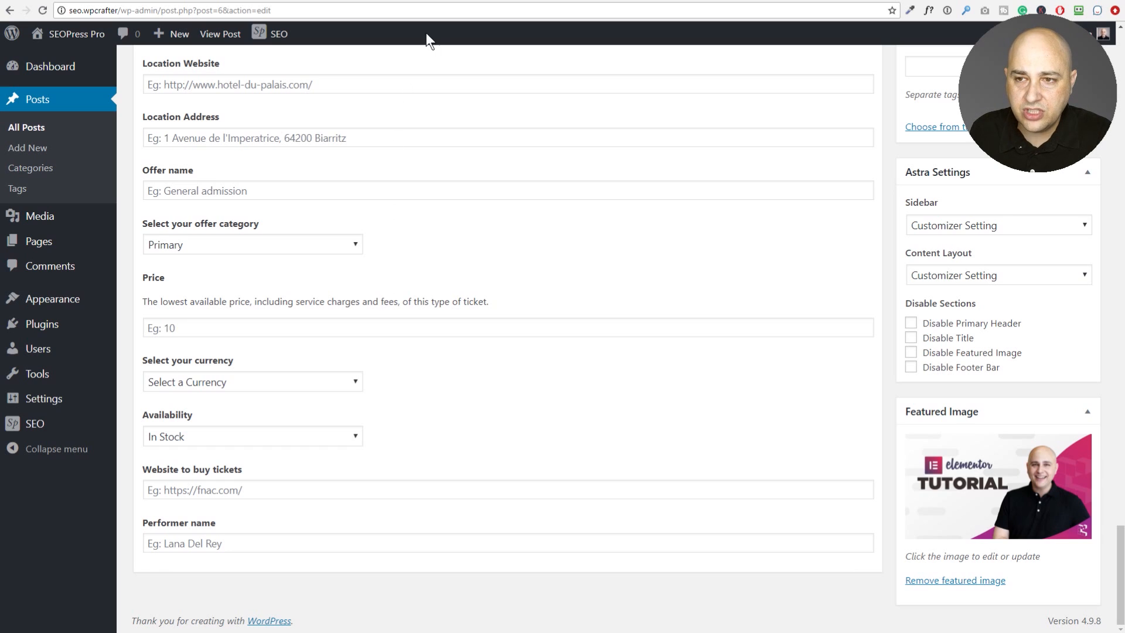
View the Google search results for "wpcrafter" and return to the post editor
{"action": "left_click", "coordinate": [431, 1]}
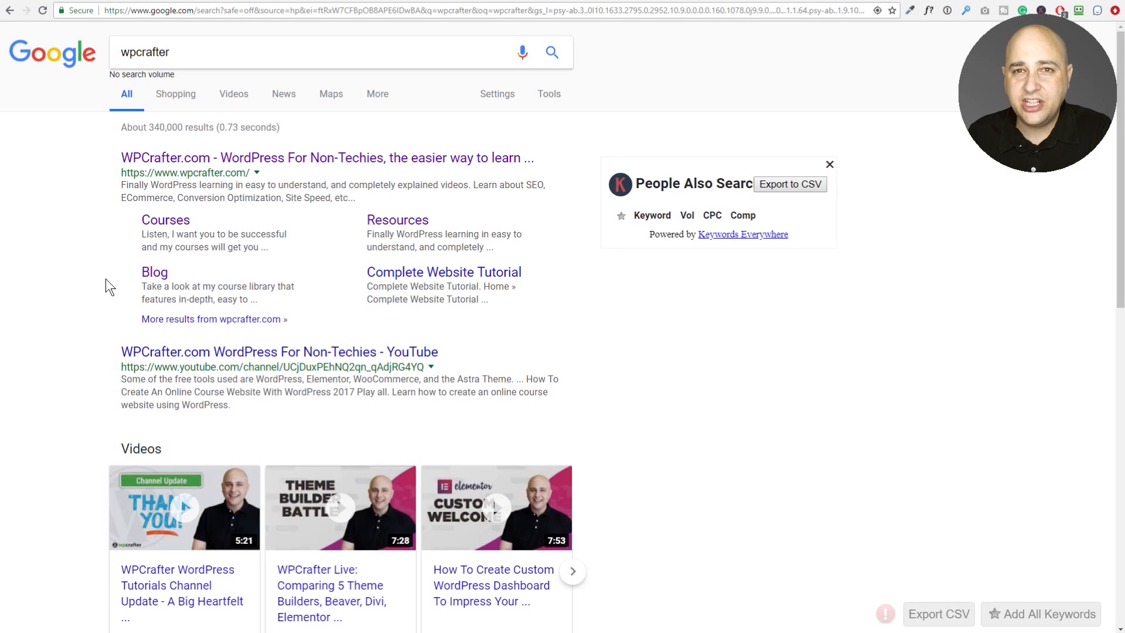
{"action": "left_click", "coordinate": [351, 0]}
{"action": "left_click", "coordinate": [289, 1]}
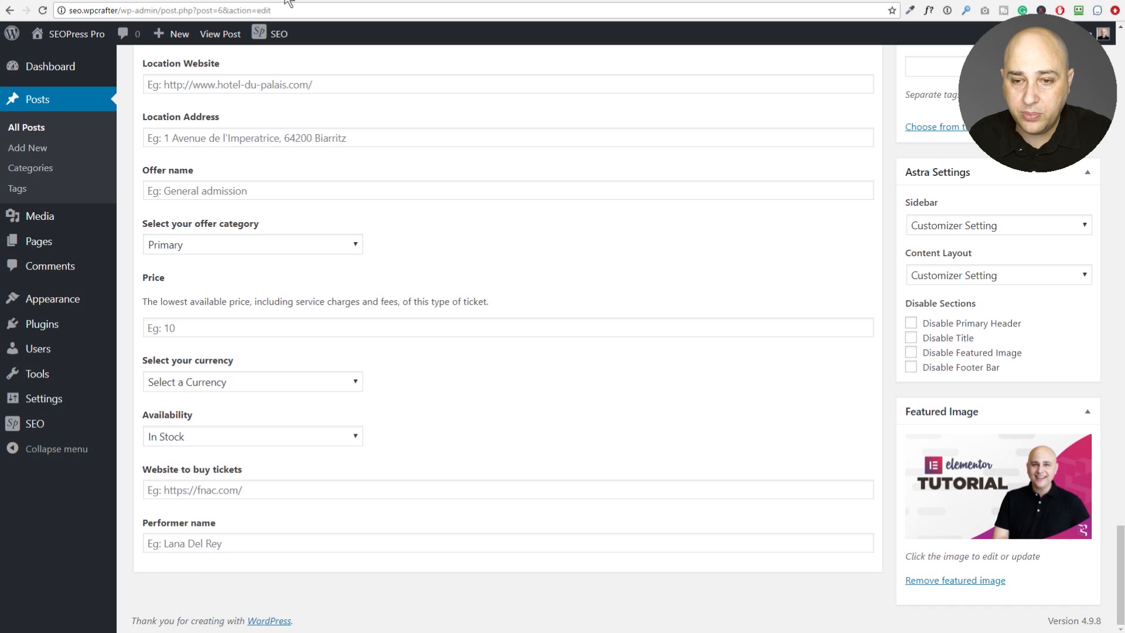
Review the post's event fields, content analysis and SEO settings back up to the post title
{"action": "scroll", "coordinate": [445, 245], "scroll_direction": "up", "scroll_amount": 4}
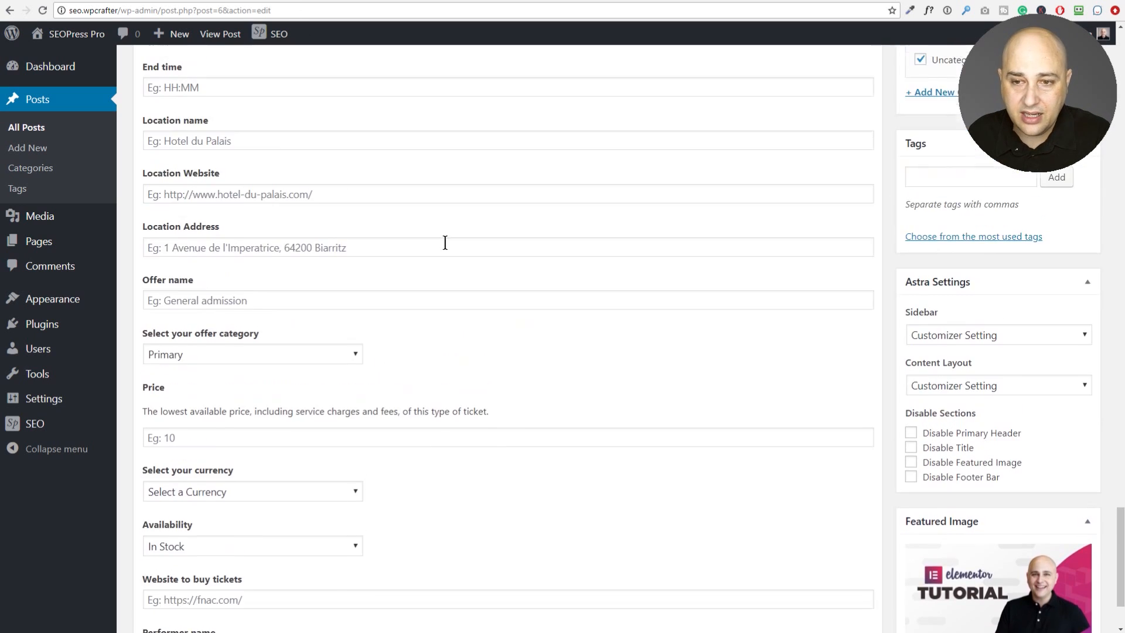
{"action": "scroll", "coordinate": [447, 247], "scroll_direction": "up", "scroll_amount": 12}
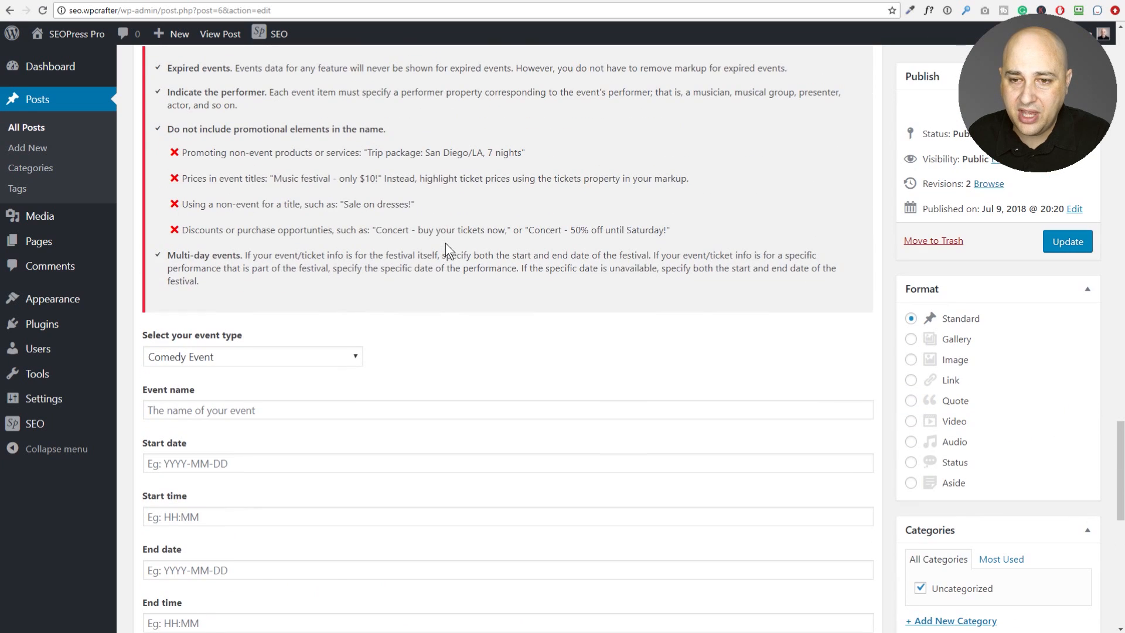
{"action": "scroll", "coordinate": [446, 243], "scroll_direction": "up", "scroll_amount": 4}
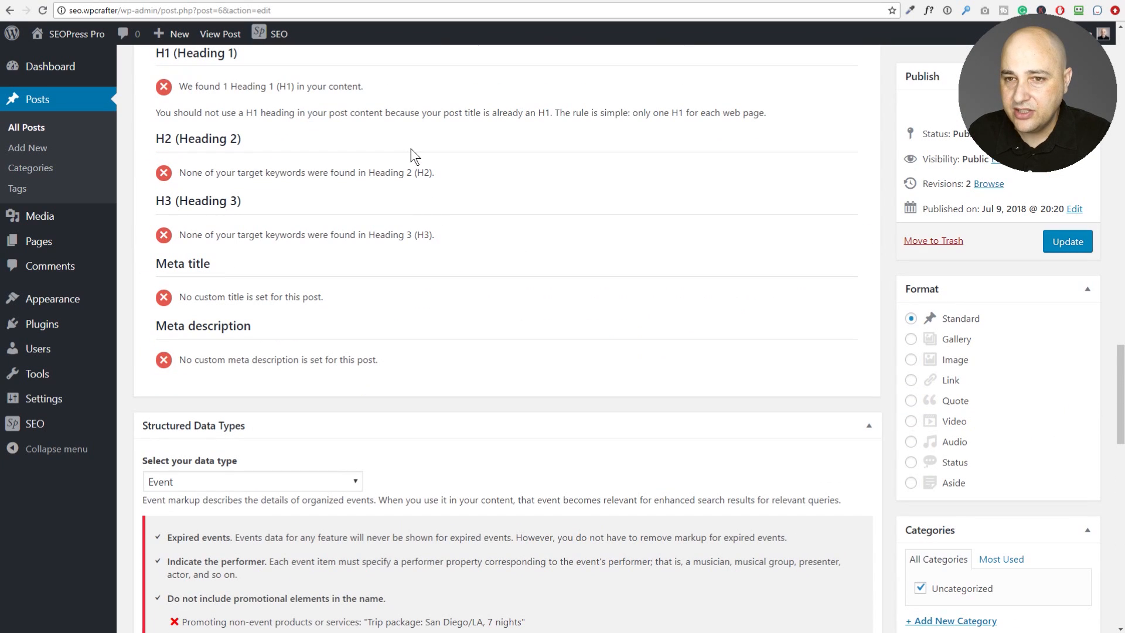
{"action": "scroll", "coordinate": [402, 140], "scroll_direction": "up", "scroll_amount": 10}
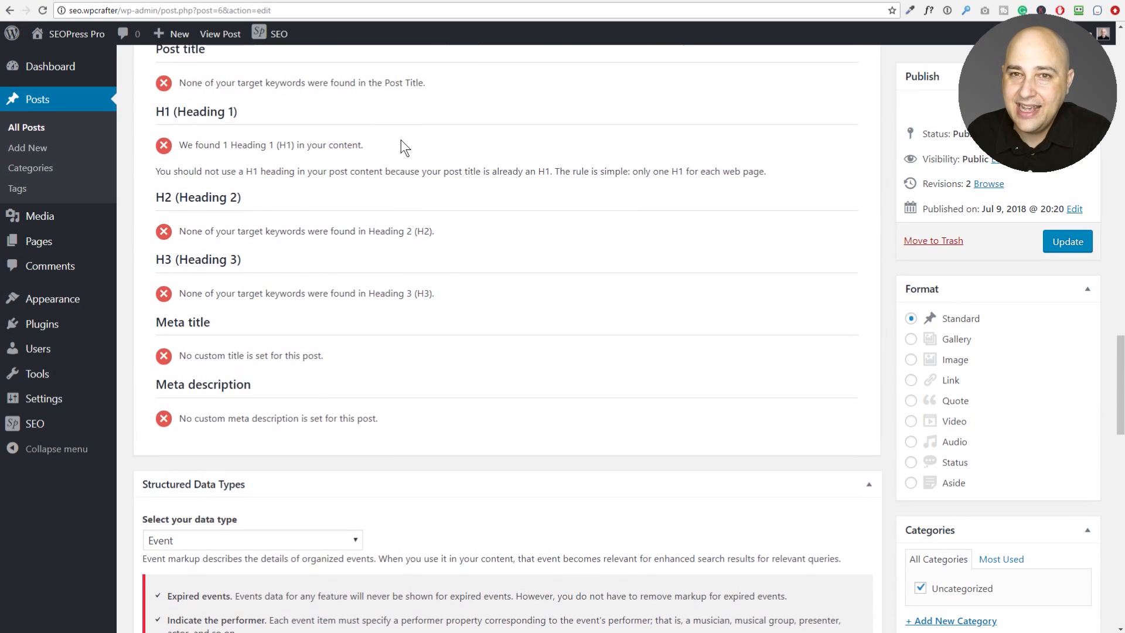
{"action": "scroll", "coordinate": [401, 146], "scroll_direction": "up", "scroll_amount": 15}
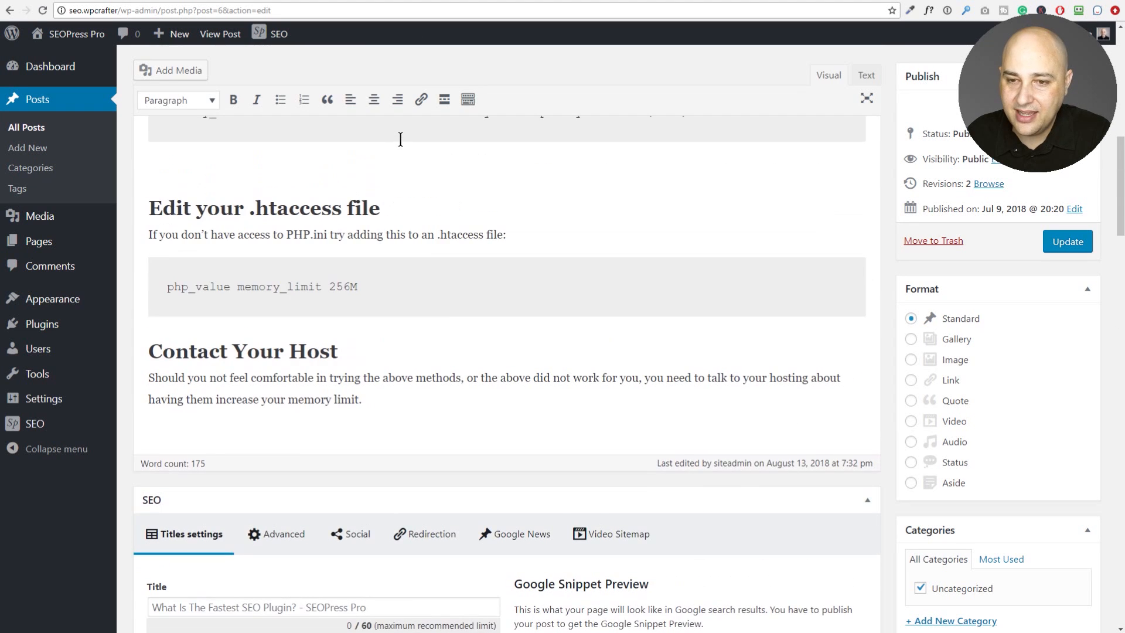
{"action": "scroll", "coordinate": [403, 146], "scroll_direction": "up", "scroll_amount": 5}
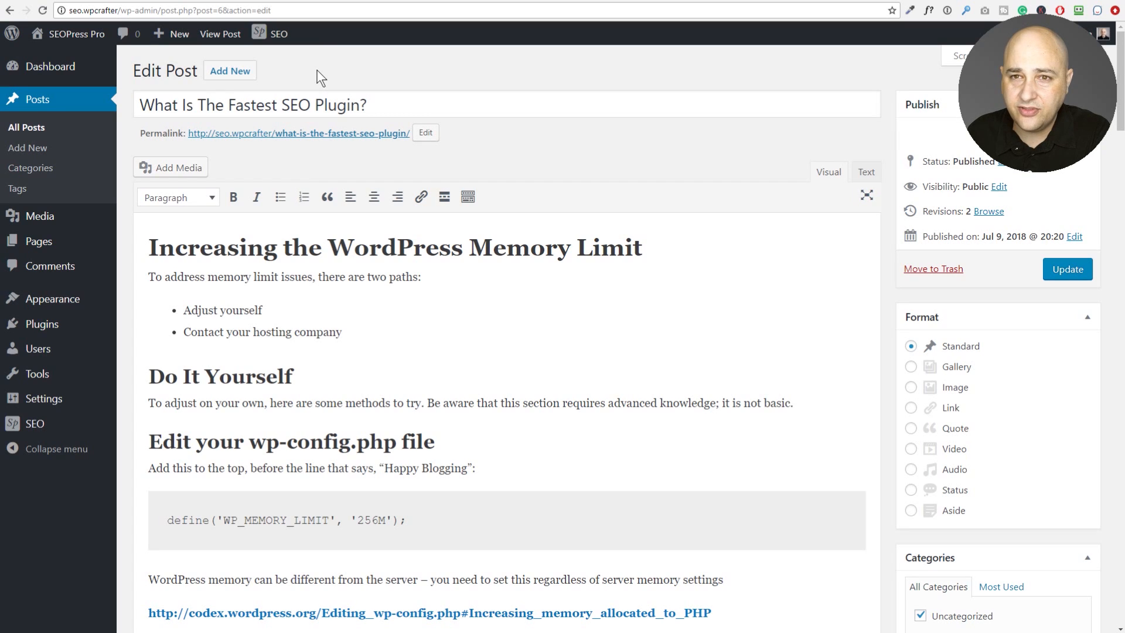
Switch to the SEOPress website and look over the resources offered on its Support page
{"action": "left_click", "coordinate": [177, 0]}
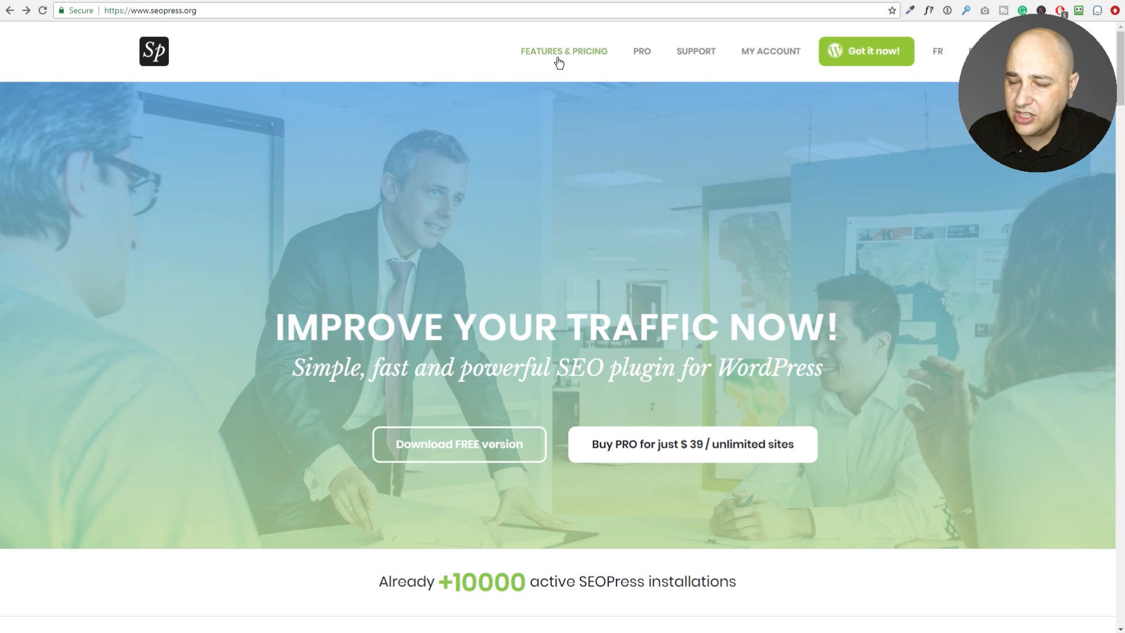
{"action": "left_click", "coordinate": [693, 52]}
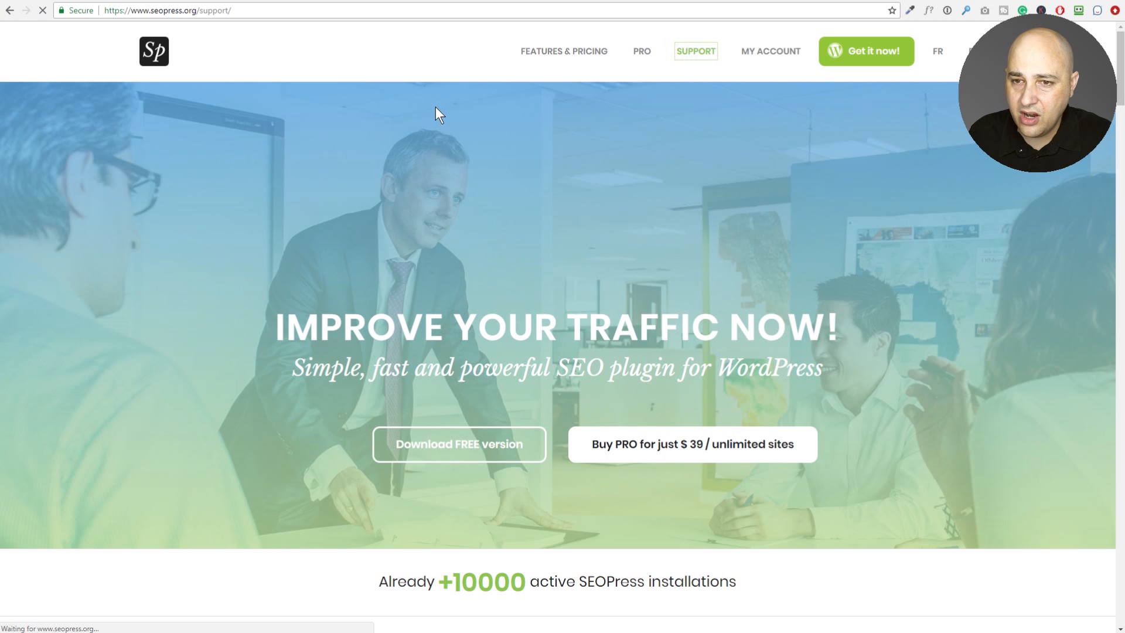
{"action": "scroll", "coordinate": [389, 117], "scroll_direction": "down", "scroll_amount": 3}
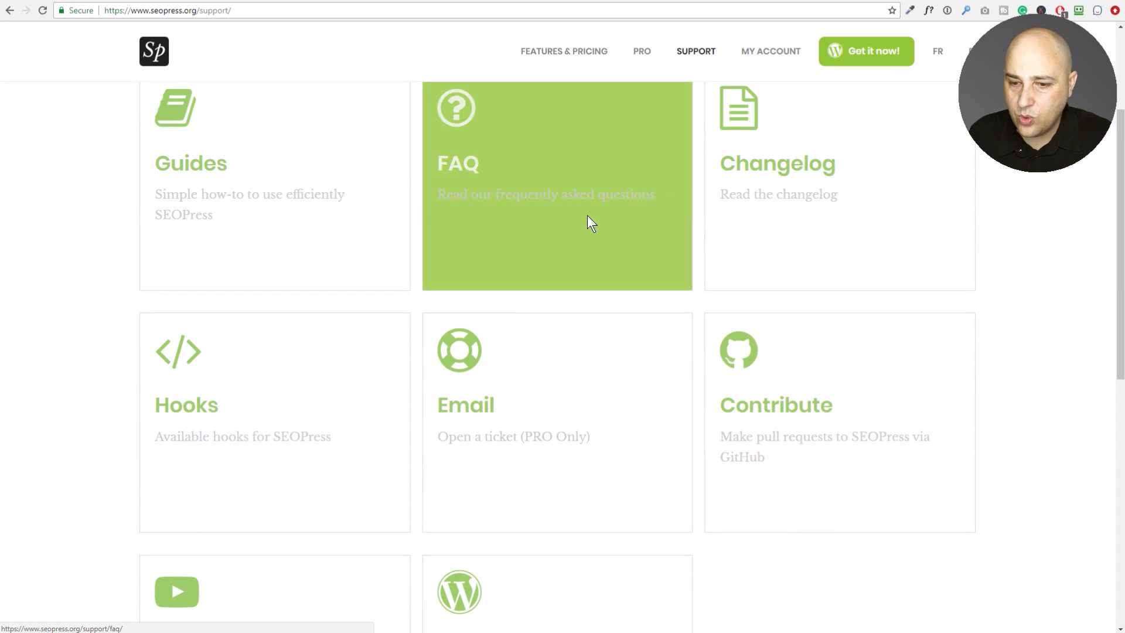
{"action": "scroll", "coordinate": [487, 346], "scroll_direction": "down", "scroll_amount": 3}
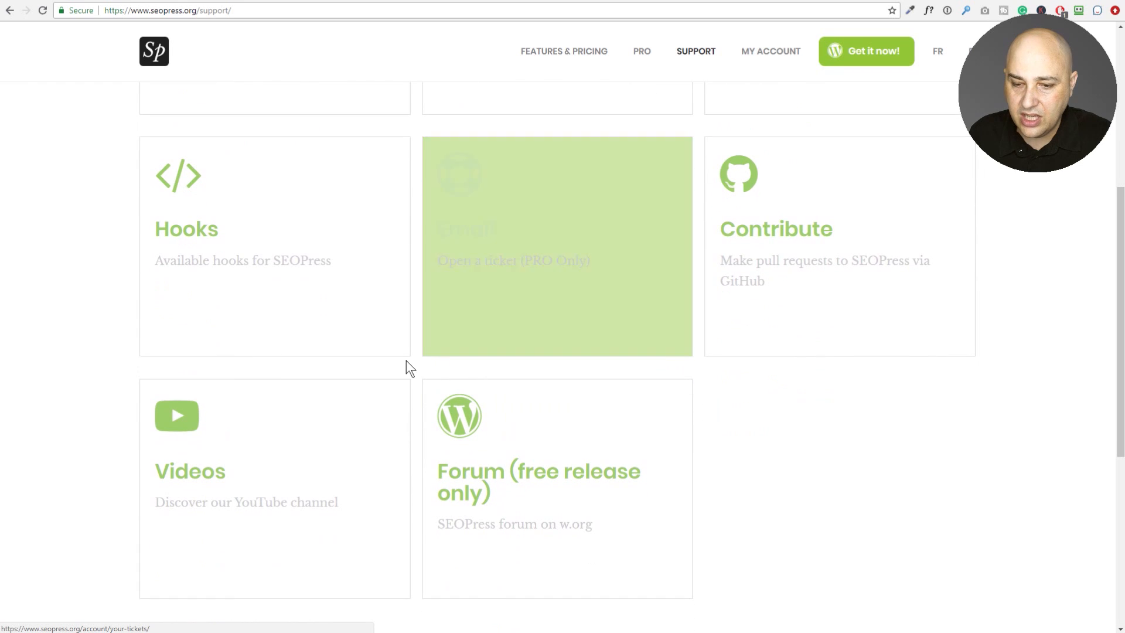
{"action": "scroll", "coordinate": [399, 366], "scroll_direction": "up", "scroll_amount": 4}
Browse the SEOPress Guides documentation from Analytics to Translation and return to the site's home page
{"action": "left_click", "coordinate": [166, 225]}
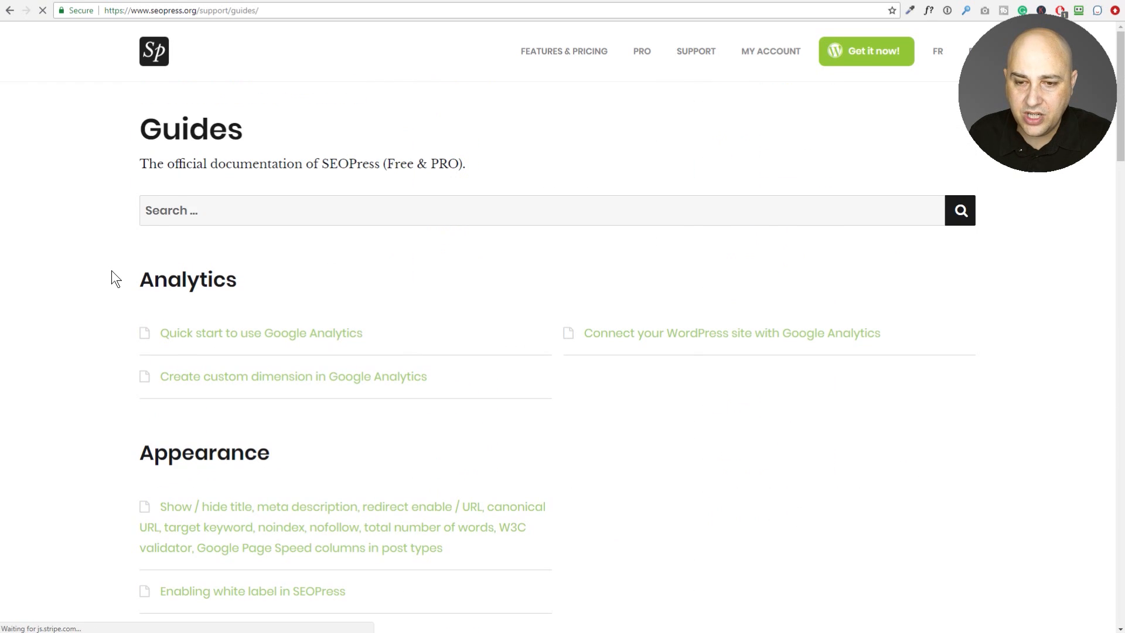
{"action": "scroll", "coordinate": [111, 275], "scroll_direction": "down", "scroll_amount": 2}
{"action": "scroll", "coordinate": [112, 271], "scroll_direction": "down", "scroll_amount": 6}
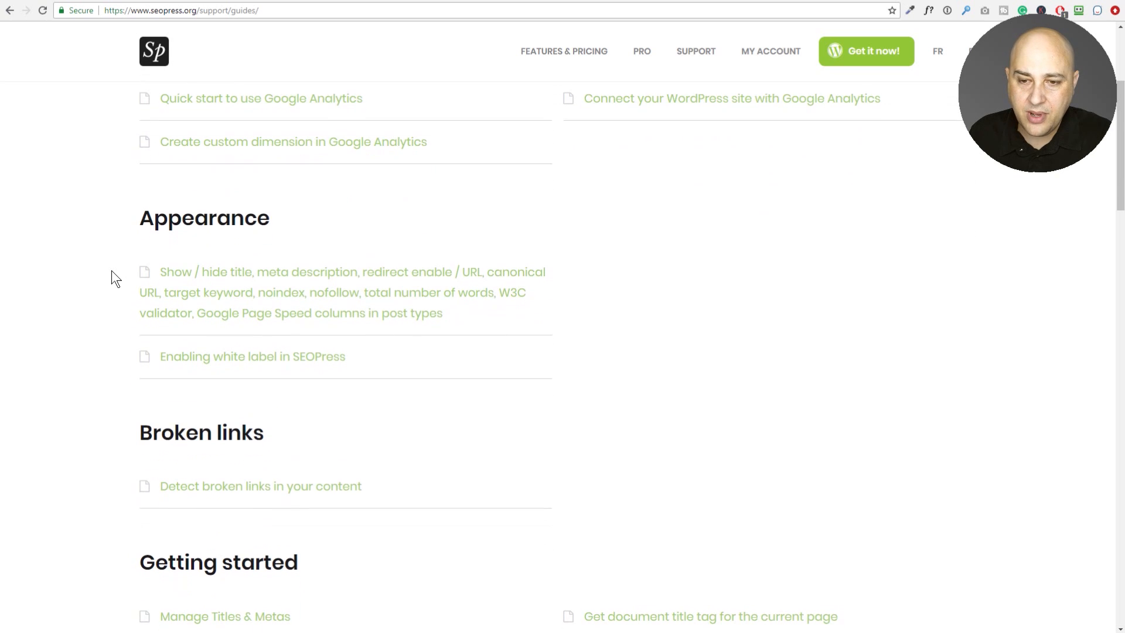
{"action": "scroll", "coordinate": [111, 271], "scroll_direction": "down", "scroll_amount": 14}
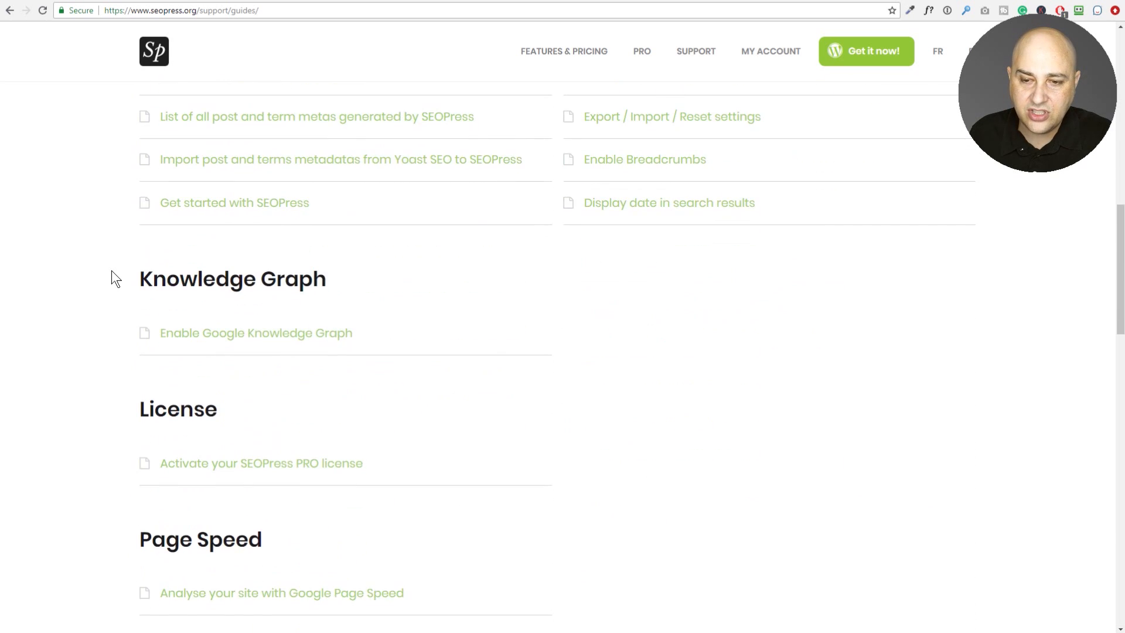
{"action": "scroll", "coordinate": [116, 278], "scroll_direction": "down", "scroll_amount": 8}
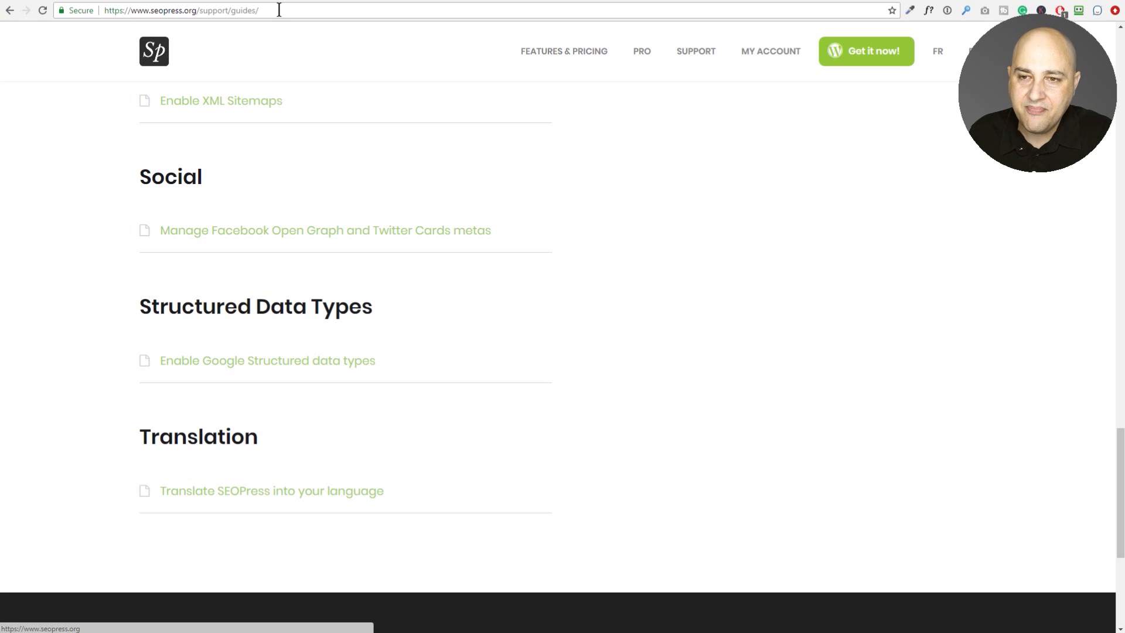
{"action": "scroll", "coordinate": [306, 101], "scroll_direction": "up", "scroll_amount": 2}
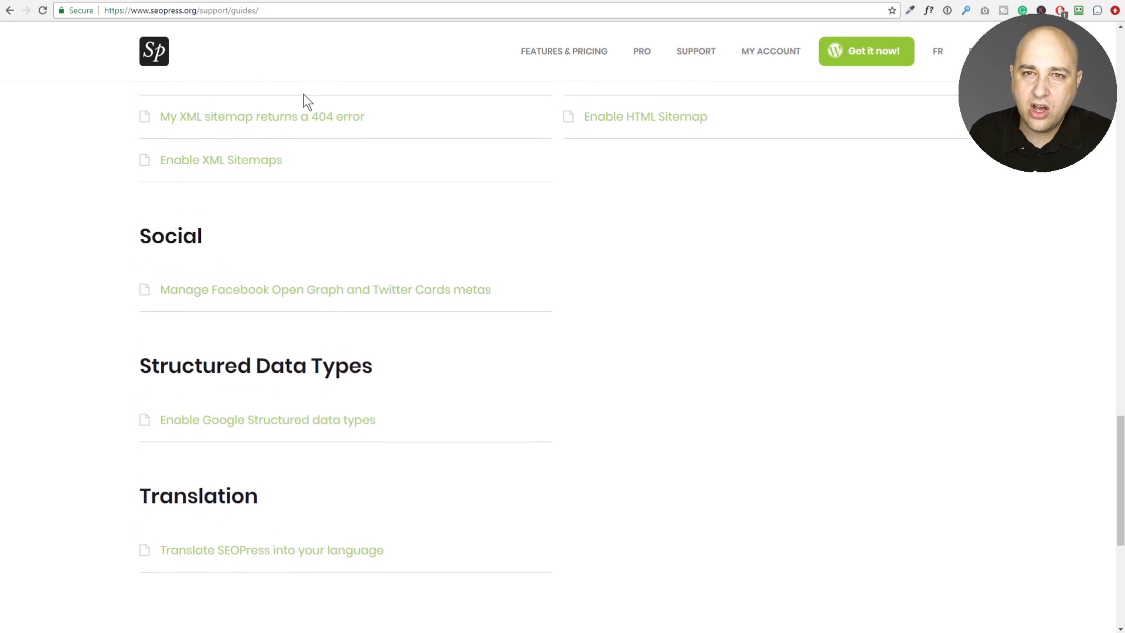
{"action": "scroll", "coordinate": [299, 91], "scroll_direction": "up", "scroll_amount": 6}
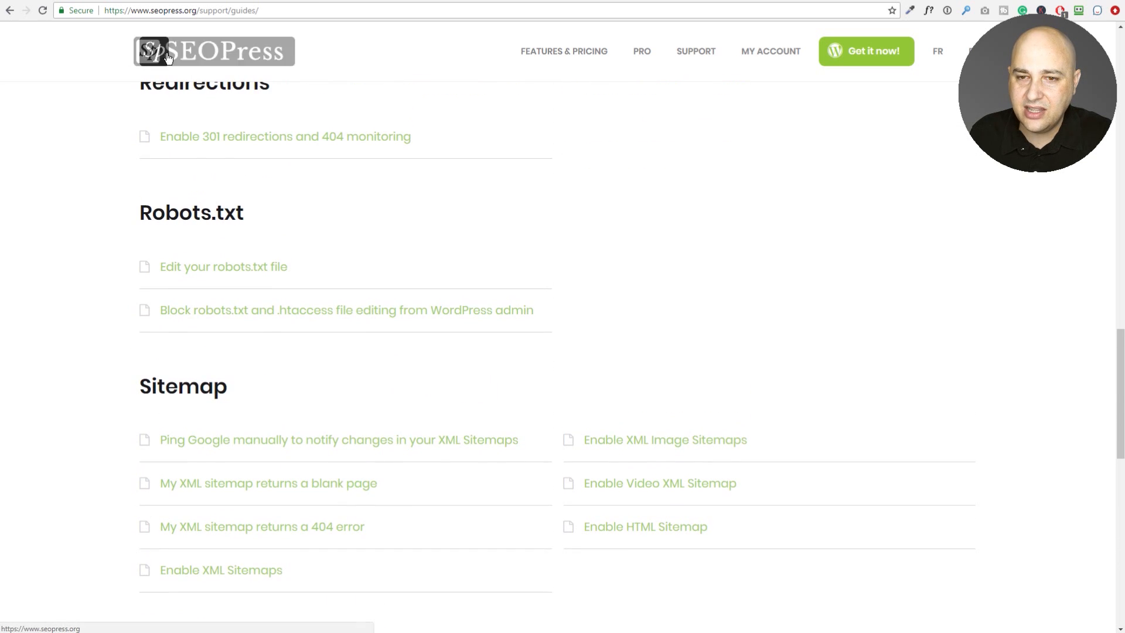
{"action": "left_click", "coordinate": [157, 51]}
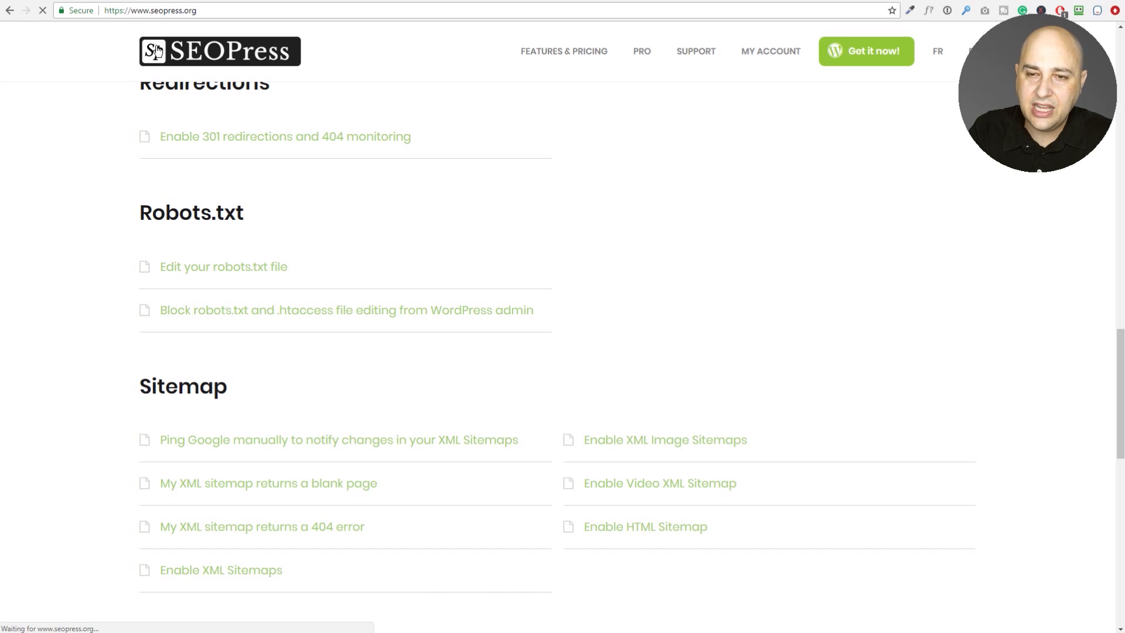